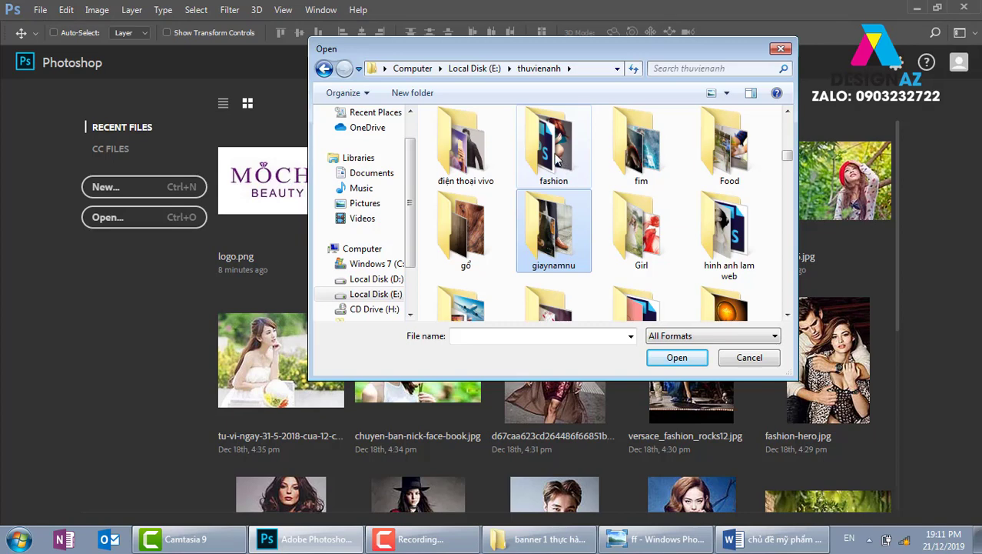
Open Charlotte-Wales.jpg, the red-dress model photo, from the fashion folder
{"action": "double_click", "coordinate": [548, 154]}
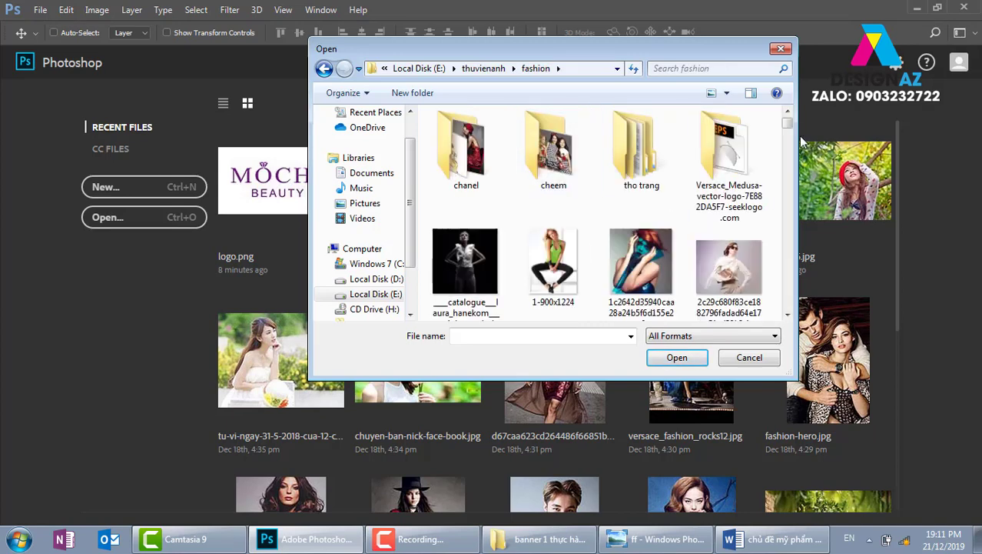
{"action": "scroll", "coordinate": [791, 129], "scroll_direction": "down", "scroll_amount": 3}
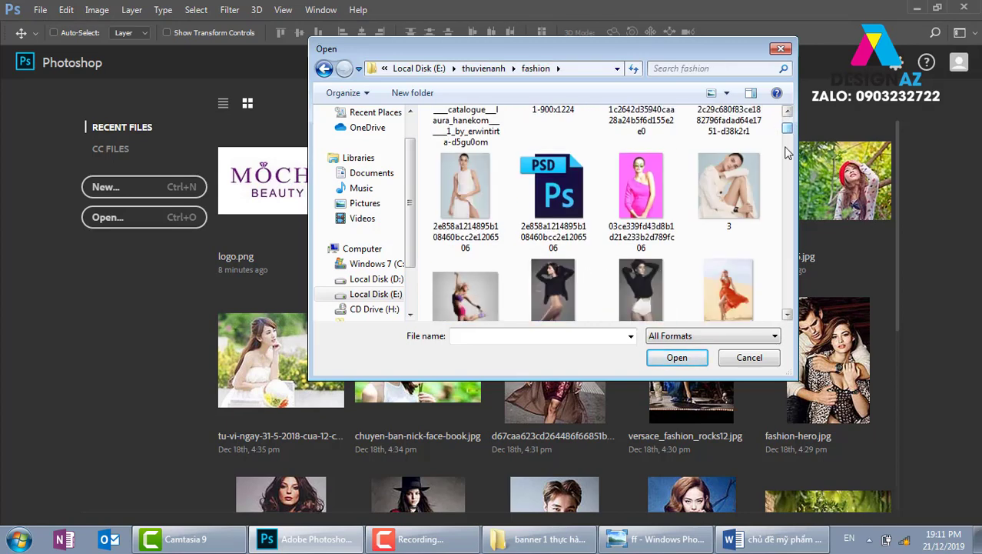
{"action": "left_click", "coordinate": [788, 314]}
{"action": "left_click", "coordinate": [787, 314]}
{"action": "left_click", "coordinate": [787, 315]}
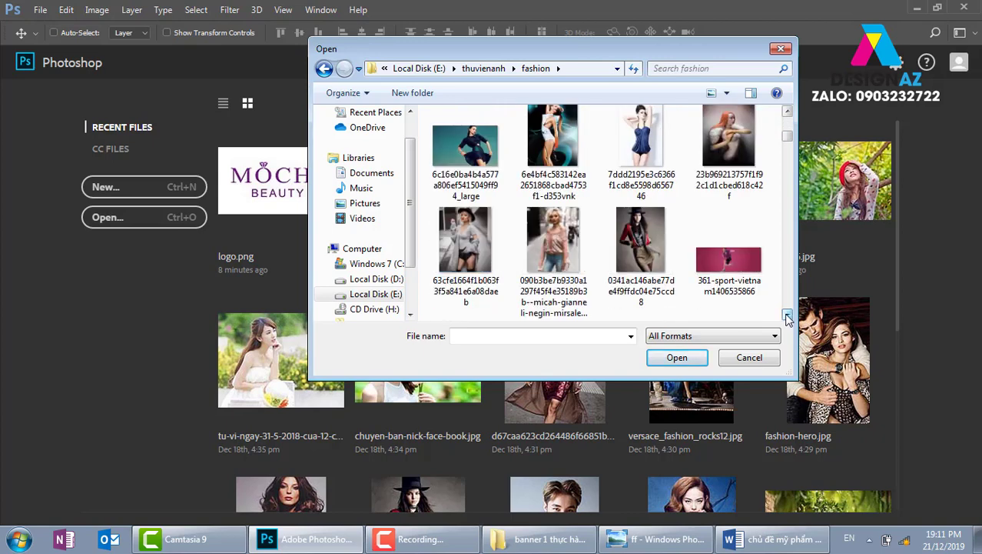
{"action": "left_click", "coordinate": [787, 314]}
{"action": "left_click", "coordinate": [788, 315]}
{"action": "left_click", "coordinate": [787, 315]}
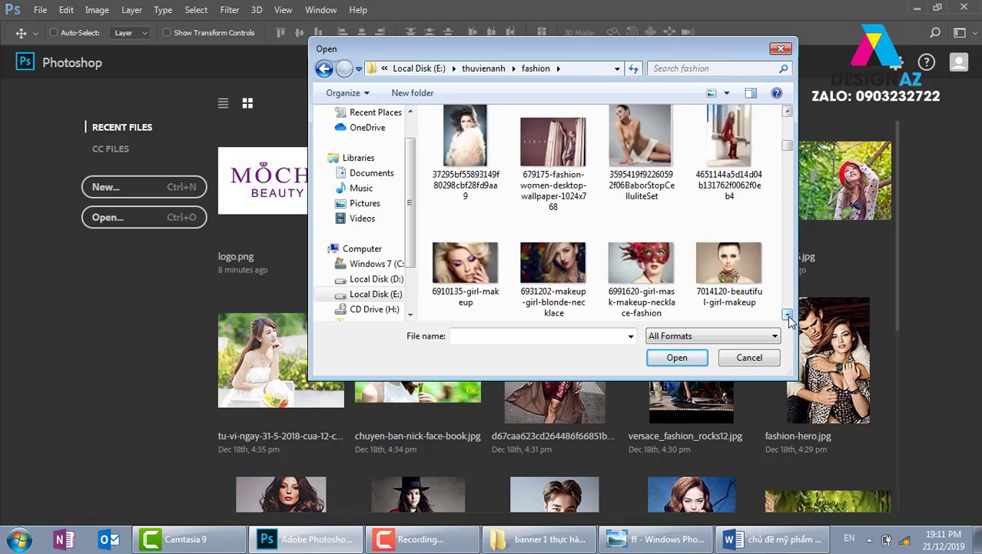
{"action": "left_click", "coordinate": [787, 314]}
{"action": "left_click", "coordinate": [787, 314]}
{"action": "left_click", "coordinate": [787, 315]}
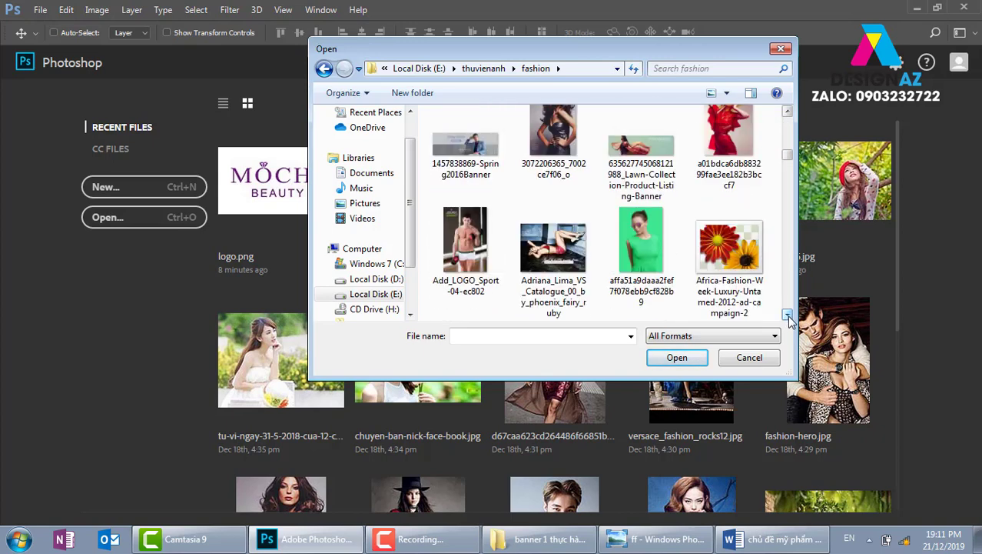
{"action": "left_click", "coordinate": [787, 314]}
{"action": "left_click", "coordinate": [788, 315]}
{"action": "left_click", "coordinate": [787, 314]}
{"action": "left_click", "coordinate": [787, 314]}
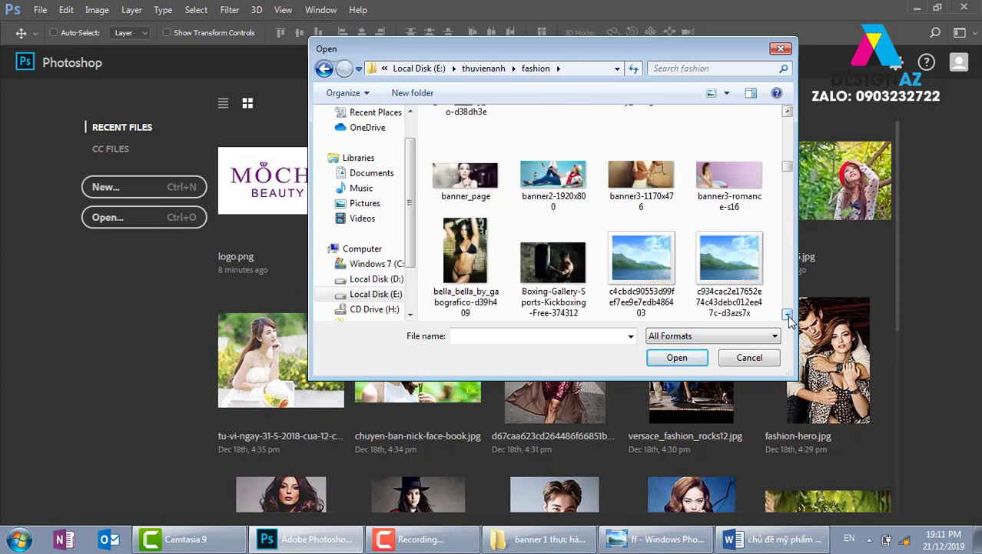
{"action": "left_click", "coordinate": [788, 314]}
{"action": "left_click", "coordinate": [787, 314]}
{"action": "left_click", "coordinate": [787, 314]}
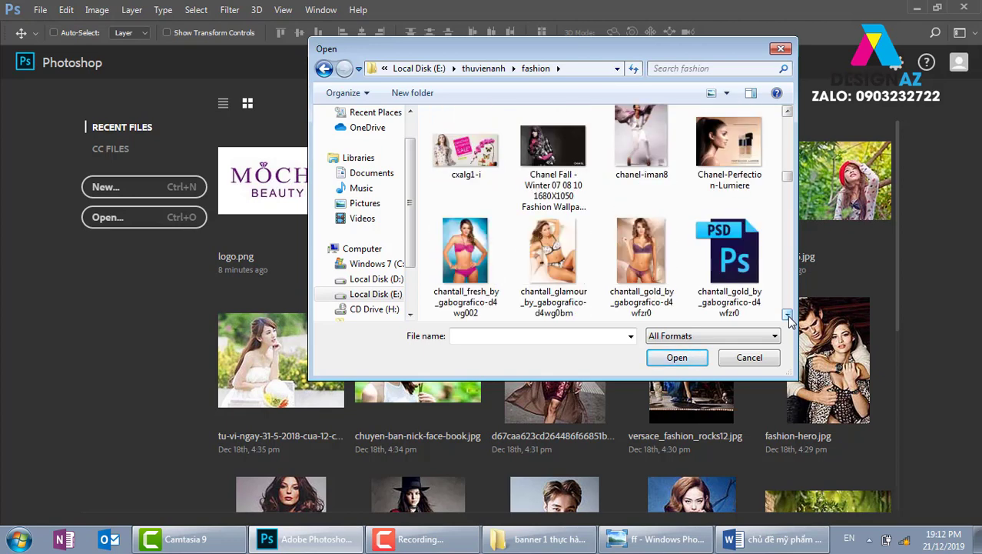
{"action": "left_click", "coordinate": [787, 315]}
{"action": "left_click", "coordinate": [787, 315]}
{"action": "left_click", "coordinate": [465, 146]}
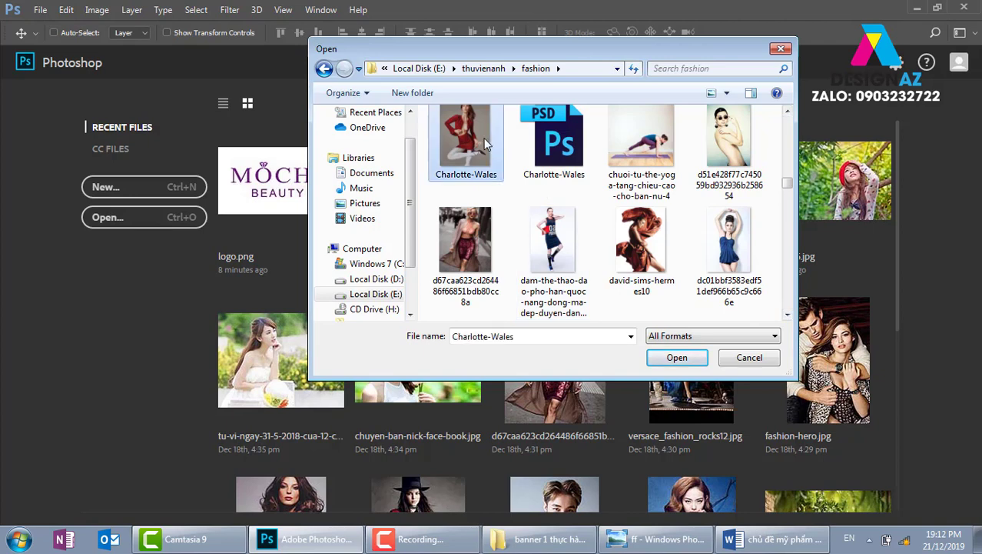
{"action": "left_click", "coordinate": [677, 359]}
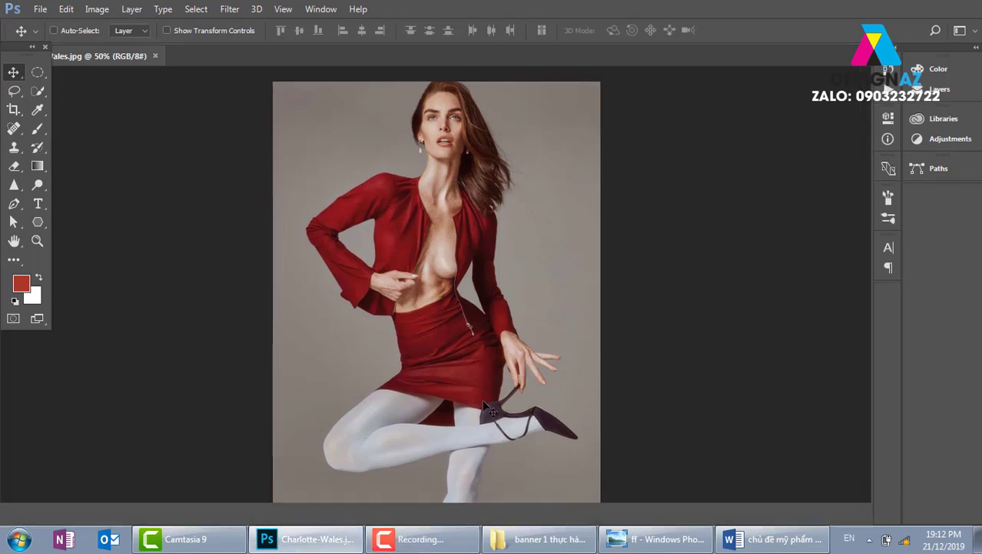
Pan and zoom the view onto the model's legs and select the Pen tool
{"action": "left_click_drag", "start_coordinate": [476, 354], "coordinate": [532, 305]}
{"action": "scroll", "coordinate": [532, 306], "scroll_direction": "up", "scroll_amount": 2}
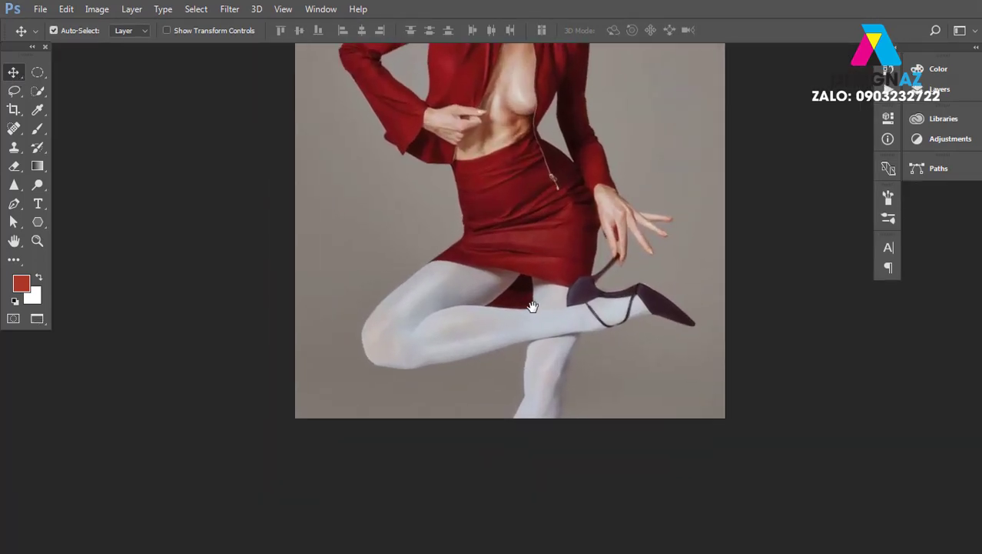
{"action": "scroll", "coordinate": [579, 350], "scroll_direction": "down", "scroll_amount": 4}
{"action": "scroll", "coordinate": [578, 351], "scroll_direction": "up", "scroll_amount": 2}
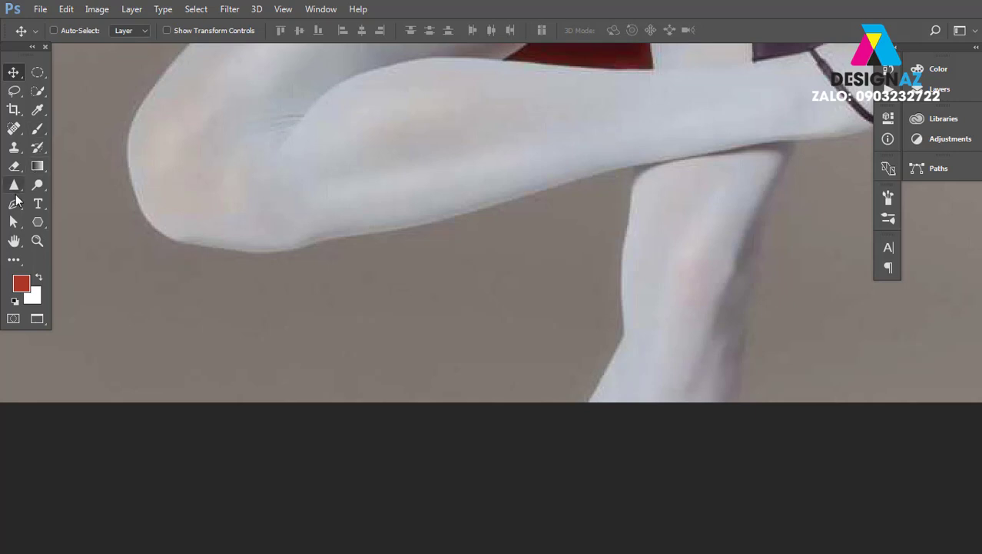
{"action": "left_click", "coordinate": [13, 203]}
Switch the Pen tool to Path mode and trace up the standing leg to where the legs meet
{"action": "left_click", "coordinate": [87, 30]}
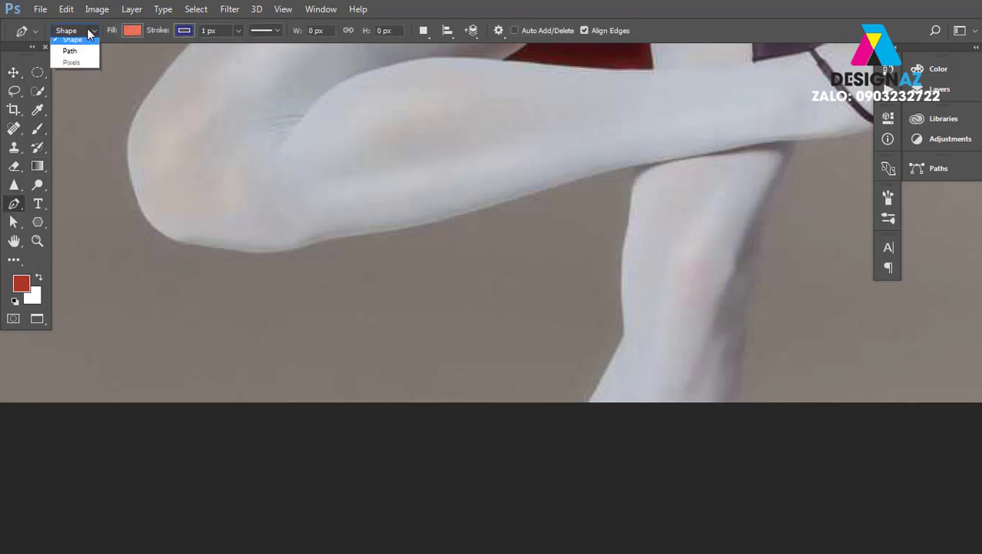
{"action": "left_click", "coordinate": [67, 51]}
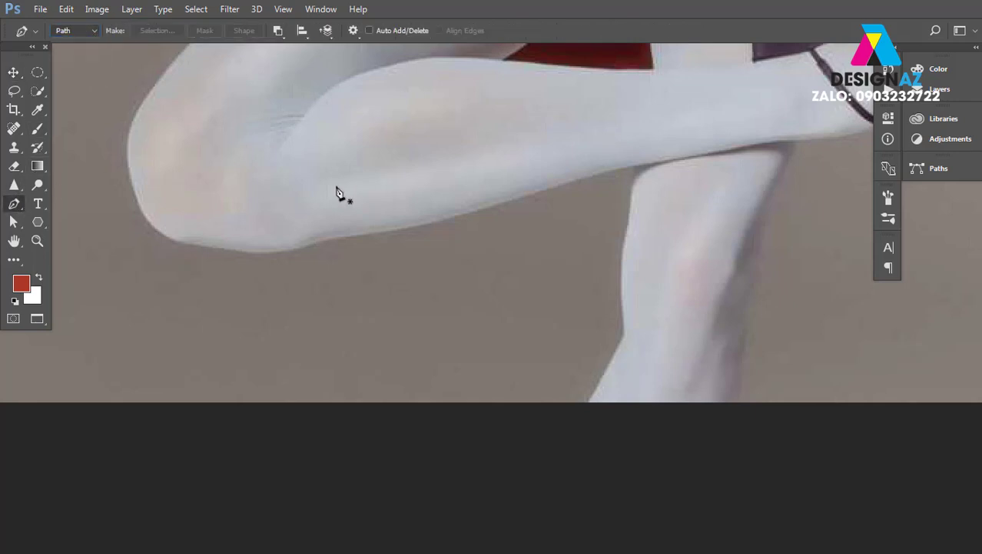
{"action": "left_click", "coordinate": [590, 402]}
{"action": "left_click", "coordinate": [627, 332]}
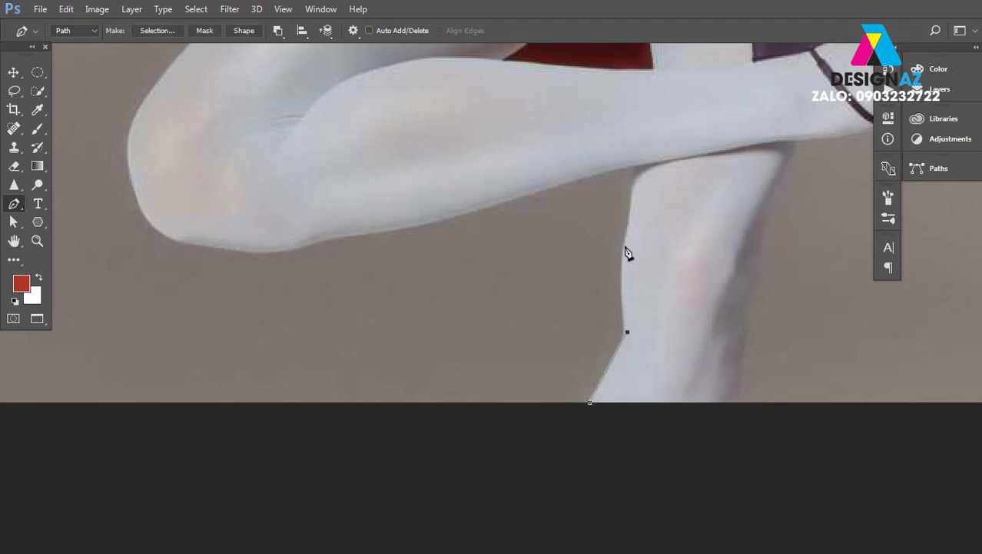
{"action": "left_click_drag", "start_coordinate": [629, 229], "coordinate": [643, 182]}
{"action": "left_click", "coordinate": [629, 228], "text": "alt"}
{"action": "left_click", "coordinate": [634, 164]}
Curve the path along the raised leg's underside, around the knee and up the thigh
{"action": "left_click_drag", "start_coordinate": [459, 214], "coordinate": [425, 220]}
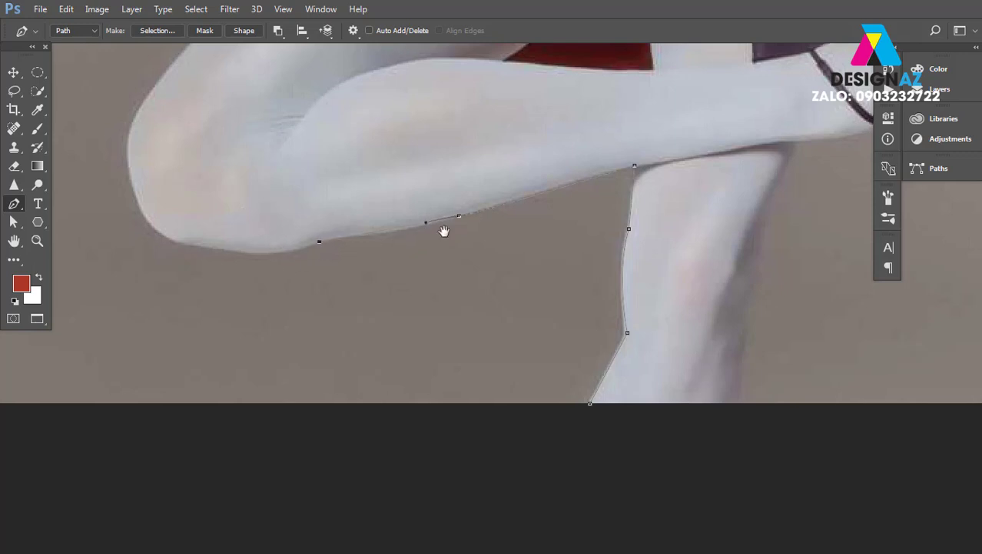
{"action": "scroll", "coordinate": [477, 235], "scroll_direction": "up", "scroll_amount": 2}
{"action": "scroll", "coordinate": [481, 261], "scroll_direction": "up", "scroll_amount": 2}
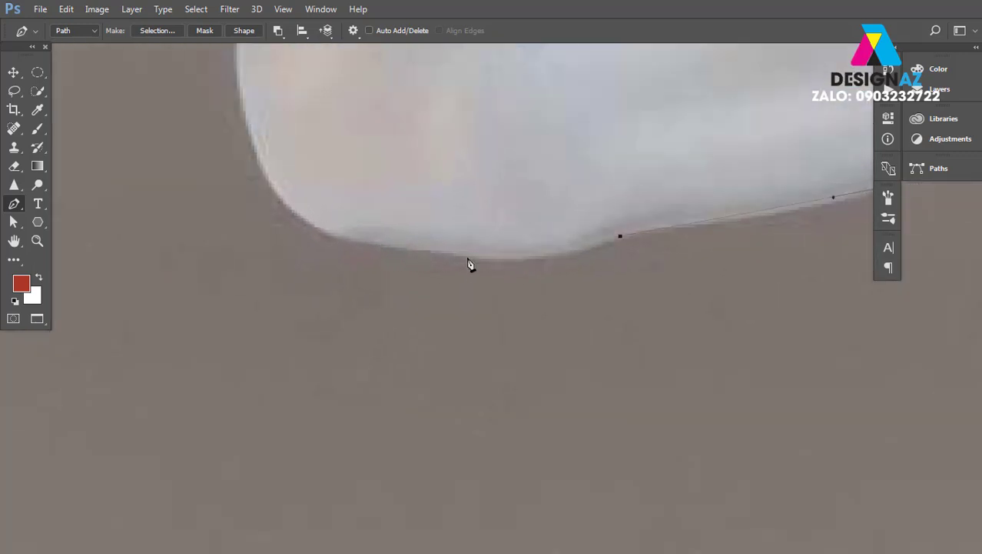
{"action": "left_click_drag", "start_coordinate": [434, 248], "coordinate": [327, 224]}
{"action": "left_click", "coordinate": [434, 248], "text": "alt"}
{"action": "left_click_drag", "start_coordinate": [275, 184], "coordinate": [235, 103]}
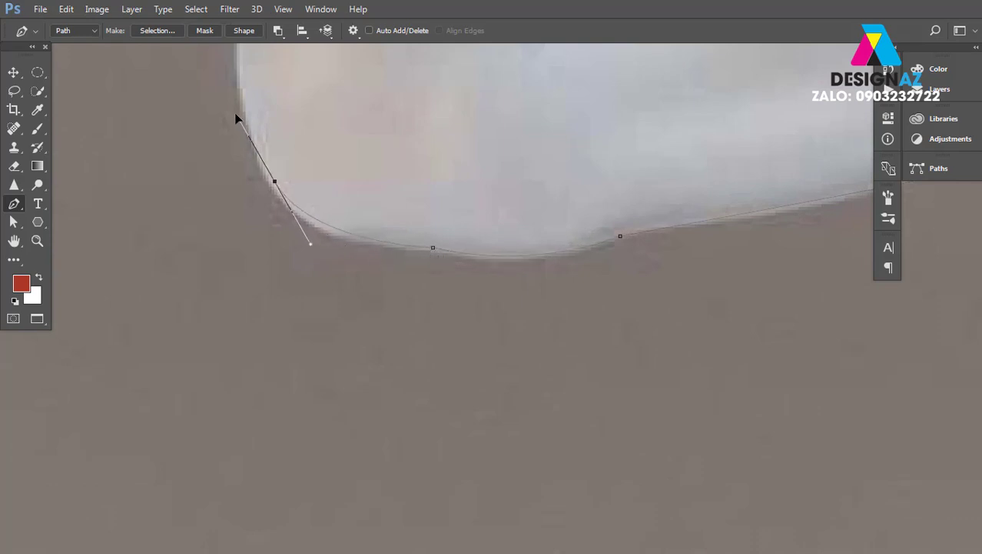
{"action": "left_click", "coordinate": [275, 185], "text": "alt"}
{"action": "left_click_drag", "start_coordinate": [347, 147], "coordinate": [299, 492]}
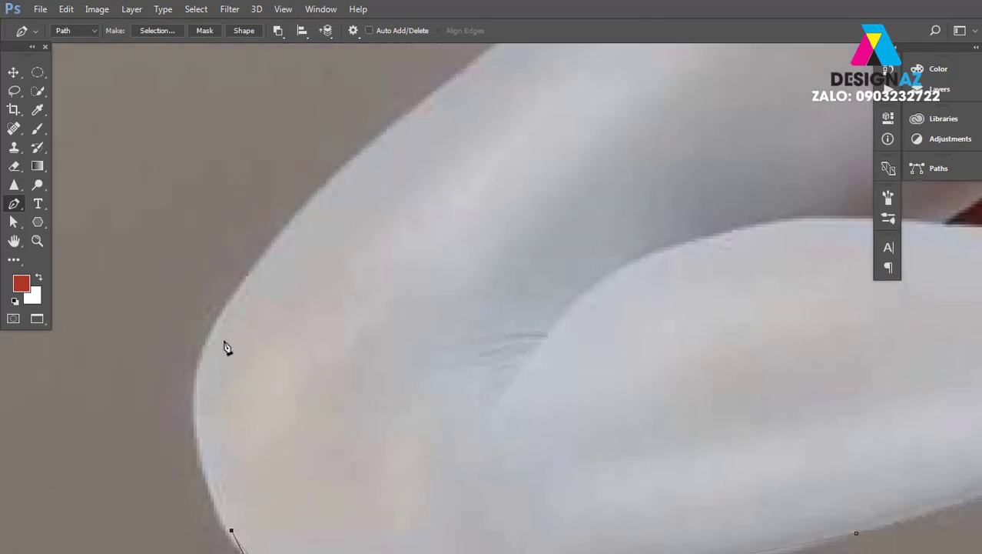
{"action": "left_click_drag", "start_coordinate": [226, 306], "coordinate": [290, 190]}
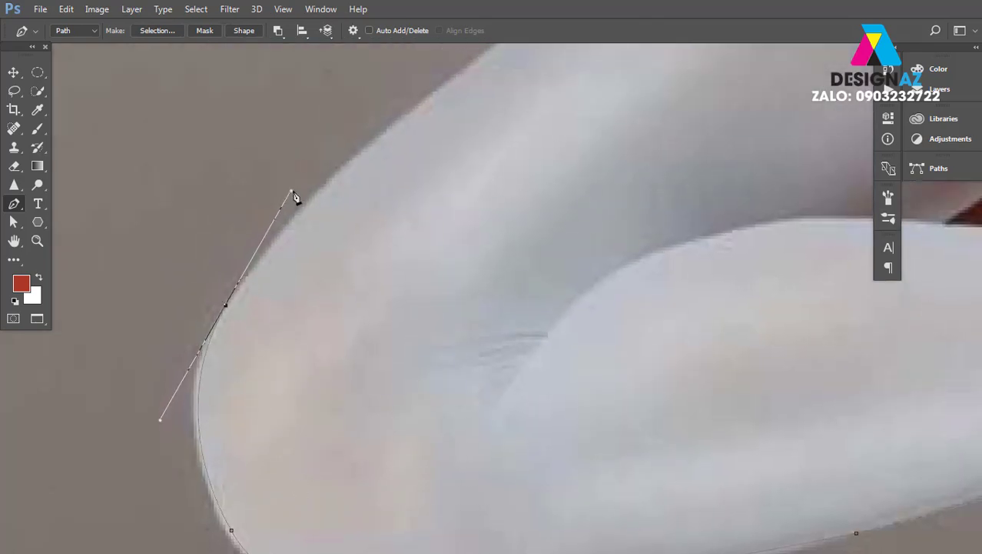
{"action": "left_click", "coordinate": [366, 147]}
{"action": "left_click_drag", "start_coordinate": [479, 100], "coordinate": [246, 305]}
Extend the path from the tights over the dress hem and up the dress's side edge
{"action": "left_click", "coordinate": [366, 160]}
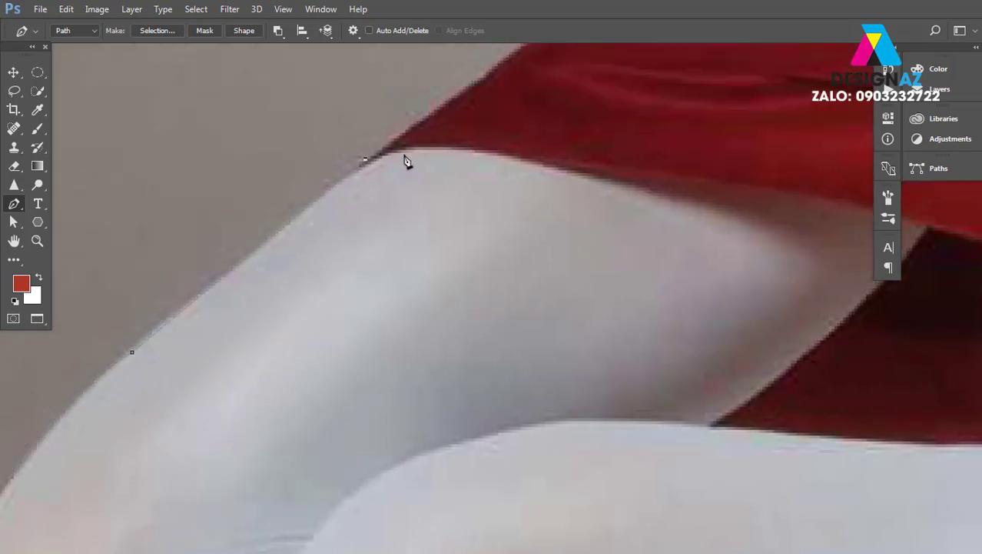
{"action": "left_click_drag", "start_coordinate": [404, 158], "coordinate": [408, 241]}
{"action": "left_click", "coordinate": [478, 194]}
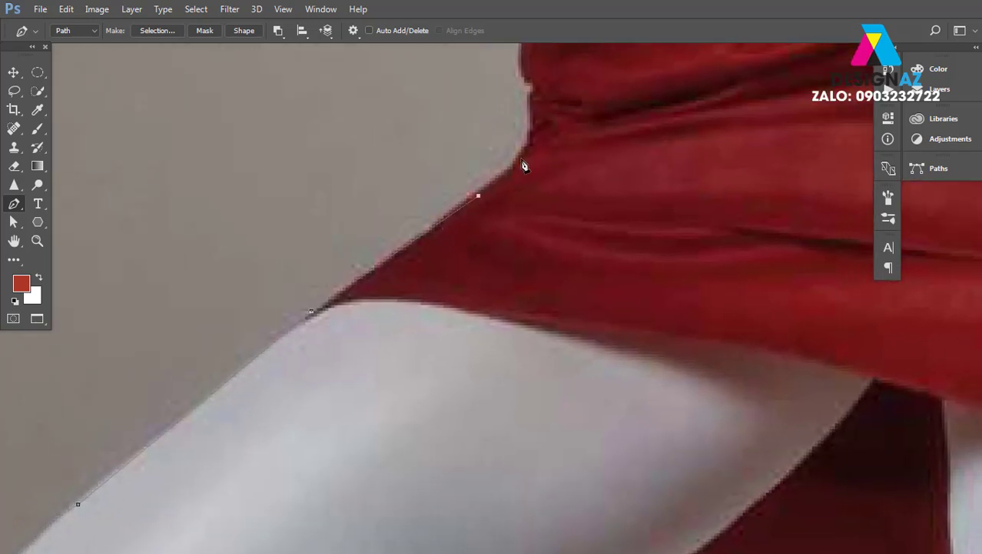
{"action": "left_click", "coordinate": [520, 157]}
{"action": "left_click", "coordinate": [533, 129]}
{"action": "left_click_drag", "start_coordinate": [540, 111], "coordinate": [509, 362]}
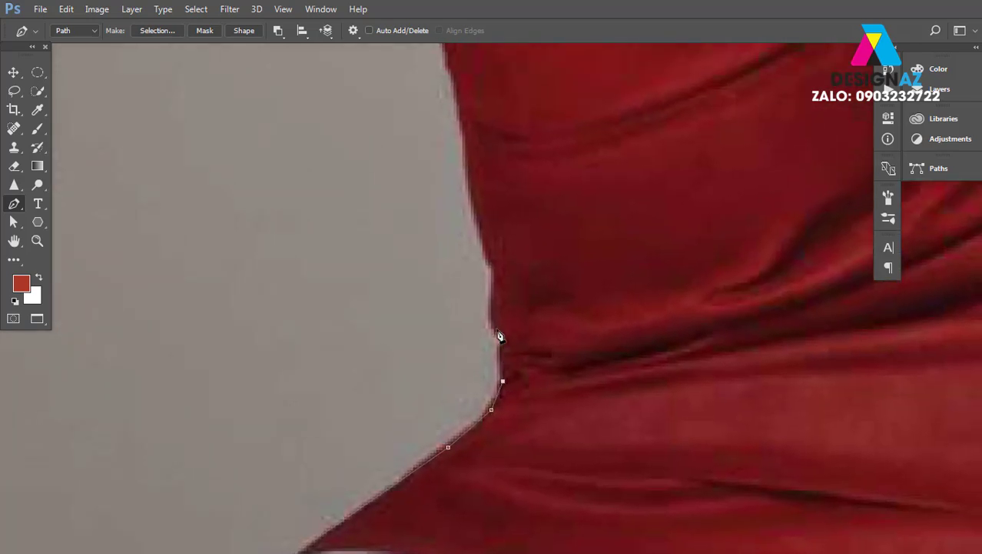
{"action": "left_click", "coordinate": [497, 329]}
{"action": "left_click", "coordinate": [496, 269]}
{"action": "mouse_move", "coordinate": [474, 199]}
{"action": "left_mouse_down"}
{"action": "mouse_move", "coordinate": [471, 172]}
{"action": "mouse_move", "coordinate": [494, 392]}
{"action": "left_mouse_up"}
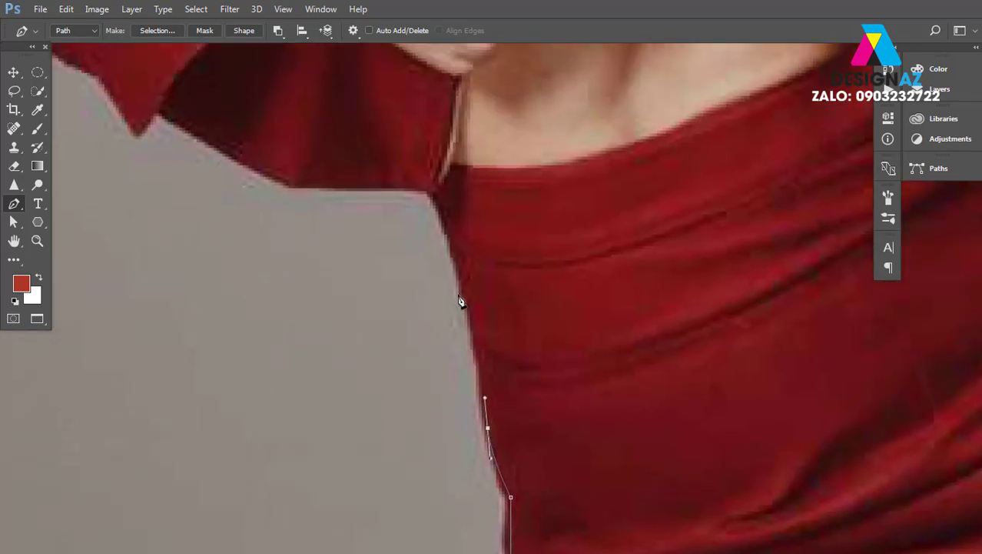
Trace the path up the garment edge, along the sleeve's lower edge and around the cuff
{"action": "left_click", "coordinate": [462, 284]}
{"action": "left_click", "coordinate": [442, 213]}
{"action": "left_click", "coordinate": [430, 190]}
{"action": "left_click_drag", "start_coordinate": [353, 178], "coordinate": [549, 346]}
{"action": "left_click", "coordinate": [517, 352]}
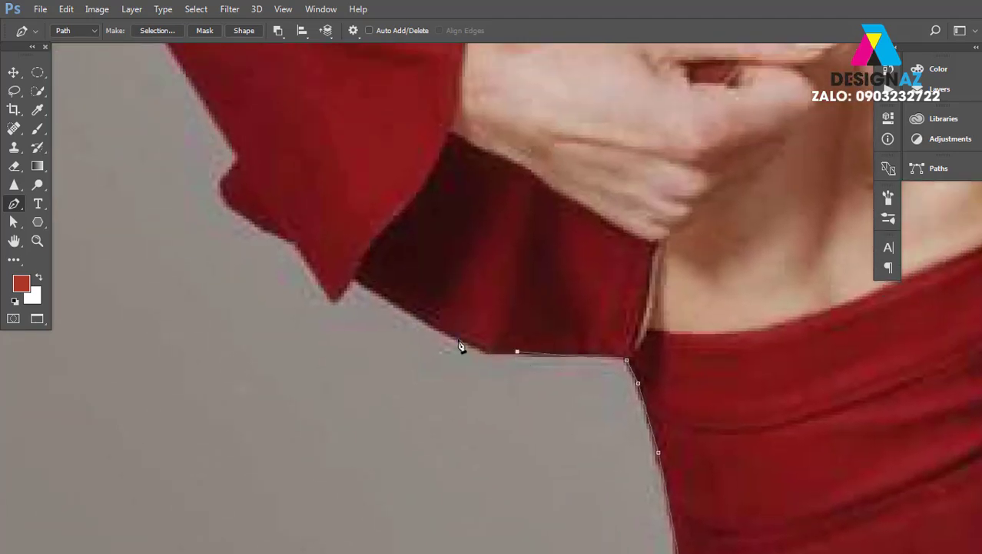
{"action": "left_click", "coordinate": [462, 342]}
{"action": "left_click", "coordinate": [376, 286]}
{"action": "left_click", "coordinate": [333, 299]}
{"action": "left_click", "coordinate": [298, 242]}
{"action": "left_click_drag", "start_coordinate": [241, 161], "coordinate": [286, 135]}
{"action": "left_click", "coordinate": [241, 161], "text": "alt"}
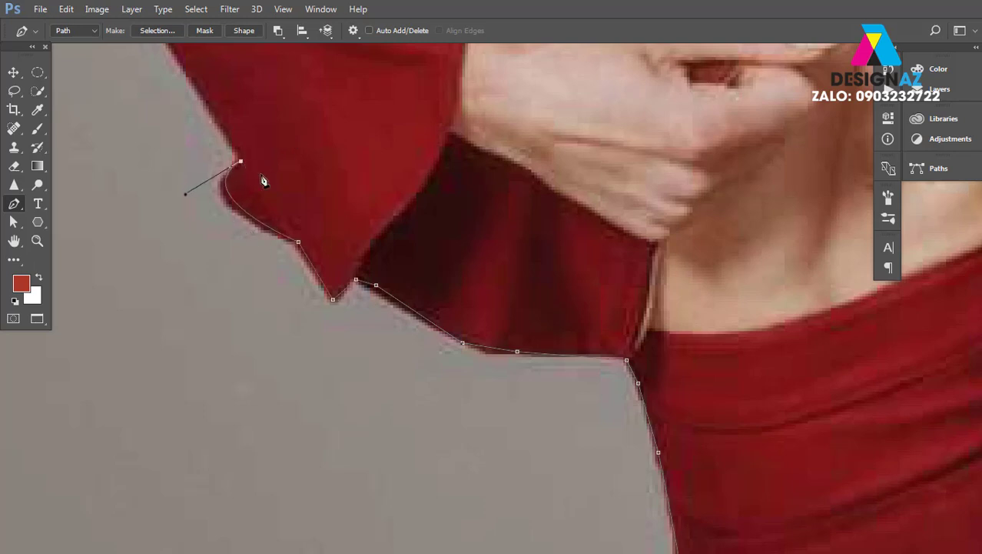
Continue the path up the sleeve, around the elbow and upper arm, ending with a shoulder corner
{"action": "mouse_move", "coordinate": [303, 196]}
{"action": "left_mouse_down"}
{"action": "mouse_move", "coordinate": [374, 364]}
{"action": "mouse_move", "coordinate": [425, 536]}
{"action": "left_mouse_up"}
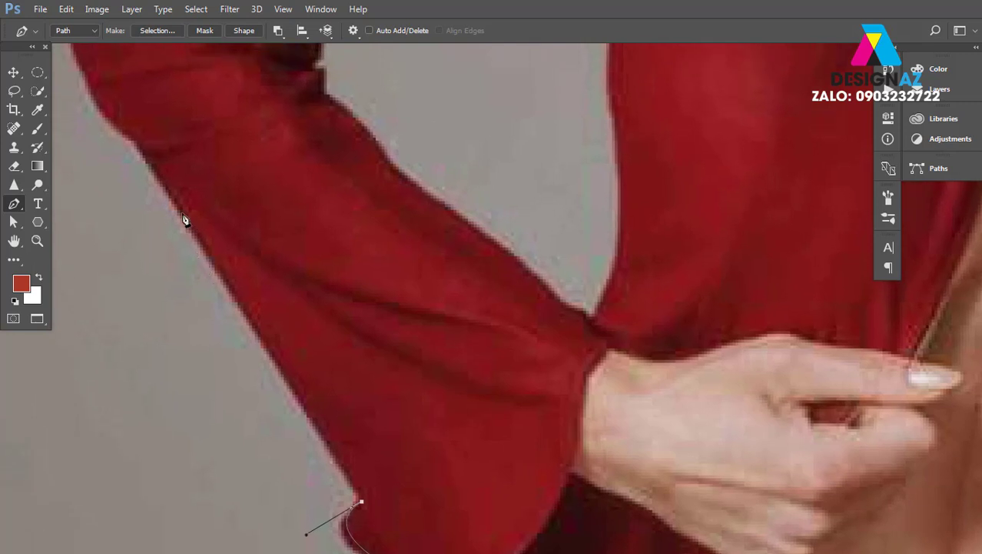
{"action": "left_click", "coordinate": [182, 215]}
{"action": "left_click_drag", "start_coordinate": [193, 140], "coordinate": [362, 438]}
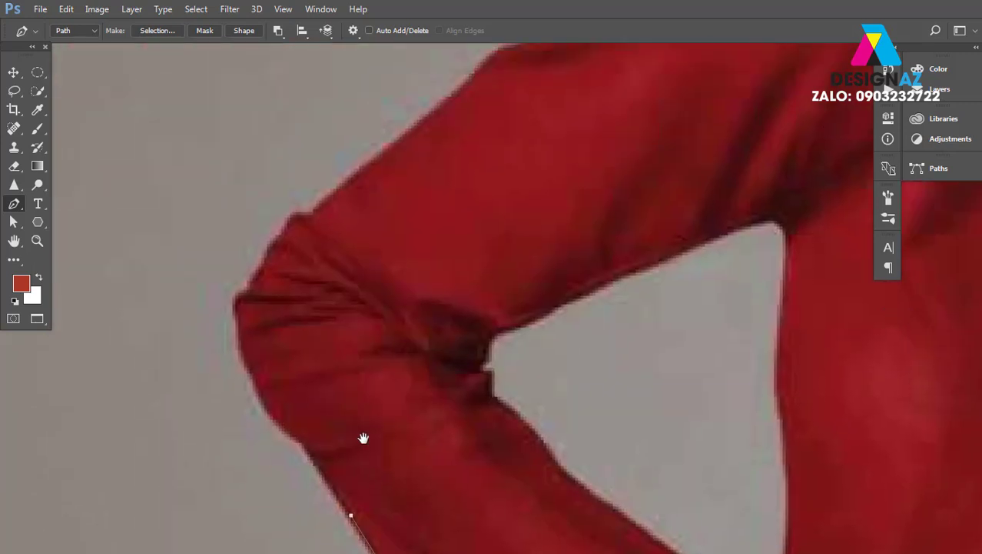
{"action": "left_click", "coordinate": [312, 448]}
{"action": "mouse_move", "coordinate": [256, 373]}
{"action": "left_mouse_down"}
{"action": "mouse_move", "coordinate": [249, 327]}
{"action": "mouse_move", "coordinate": [263, 262]}
{"action": "left_mouse_up"}
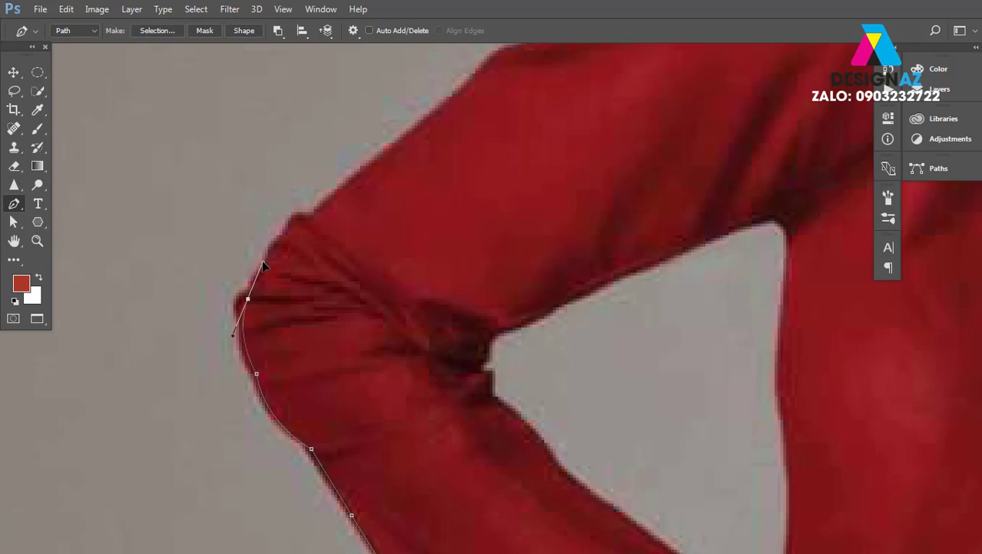
{"action": "left_click_drag", "start_coordinate": [300, 218], "coordinate": [315, 220]}
{"action": "left_click_drag", "start_coordinate": [450, 164], "coordinate": [353, 420]}
{"action": "left_click", "coordinate": [401, 316]}
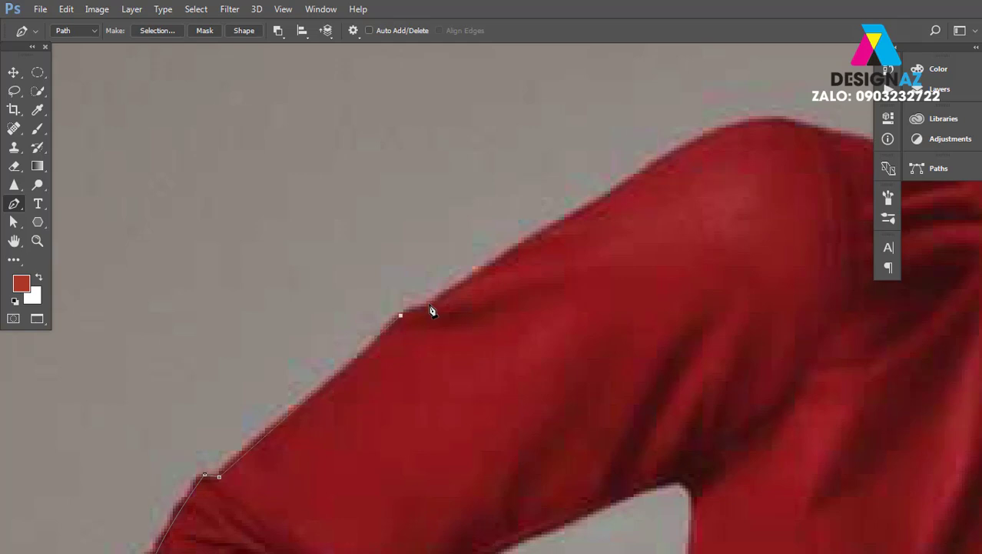
{"action": "left_click", "coordinate": [430, 304]}
{"action": "left_click_drag", "start_coordinate": [585, 254], "coordinate": [402, 326]}
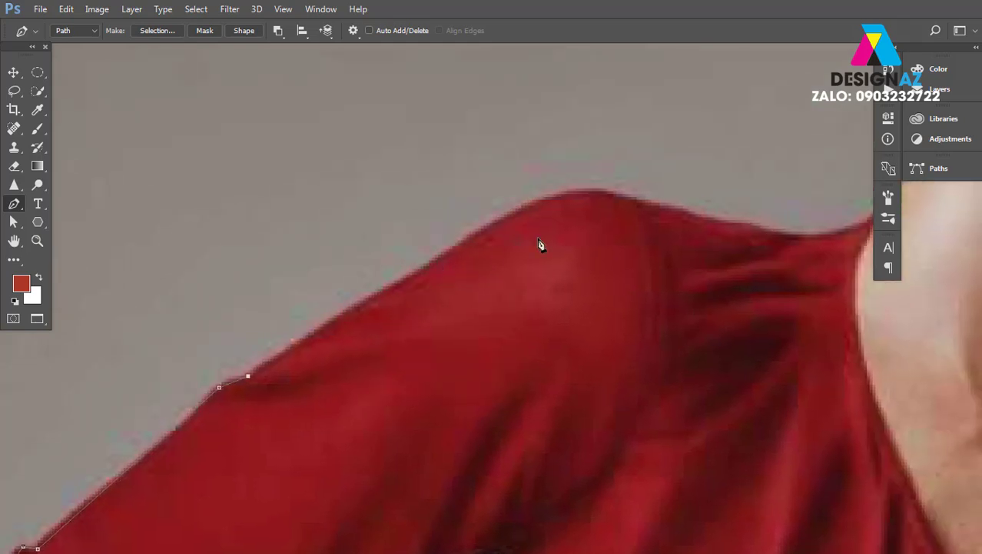
{"action": "left_click", "coordinate": [435, 260]}
{"action": "mouse_move", "coordinate": [657, 209]}
{"action": "left_mouse_down"}
{"action": "mouse_move", "coordinate": [753, 259]}
{"action": "mouse_move", "coordinate": [431, 300]}
{"action": "left_mouse_up"}
{"action": "left_click", "coordinate": [657, 209]}
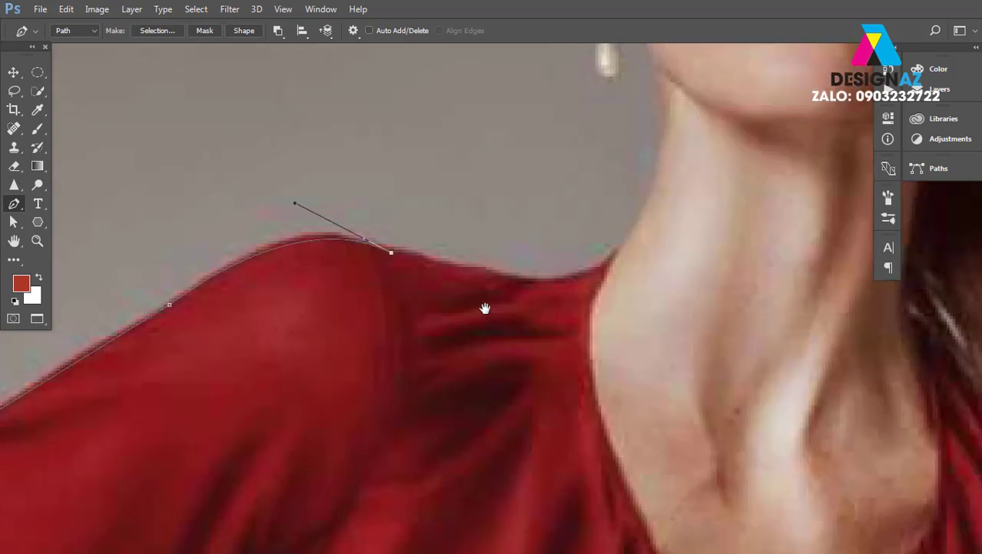
Trace the path up the side of the neck and jawline to beside the earring
{"action": "left_click_drag", "start_coordinate": [589, 261], "coordinate": [633, 197]}
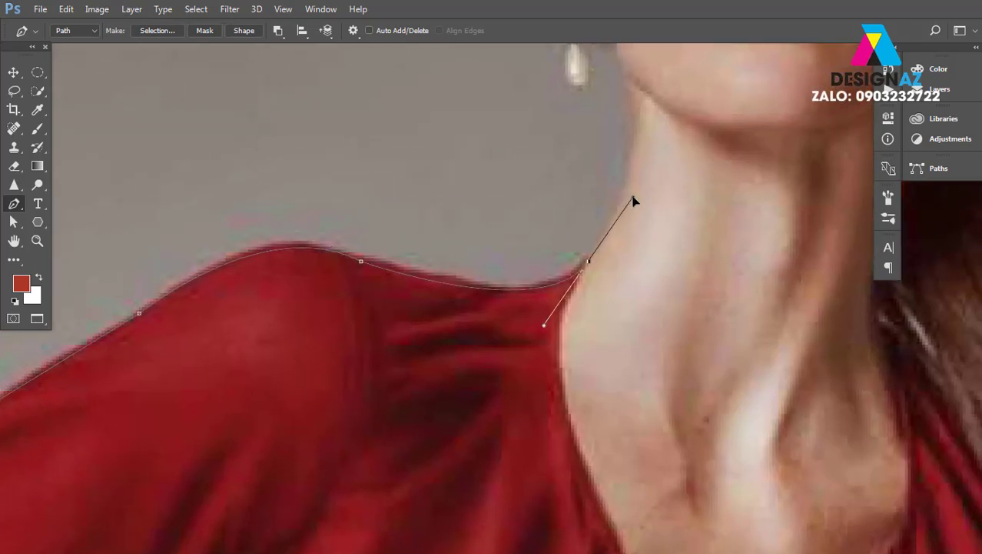
{"action": "left_click", "coordinate": [589, 262]}
{"action": "left_click_drag", "start_coordinate": [629, 161], "coordinate": [583, 333]}
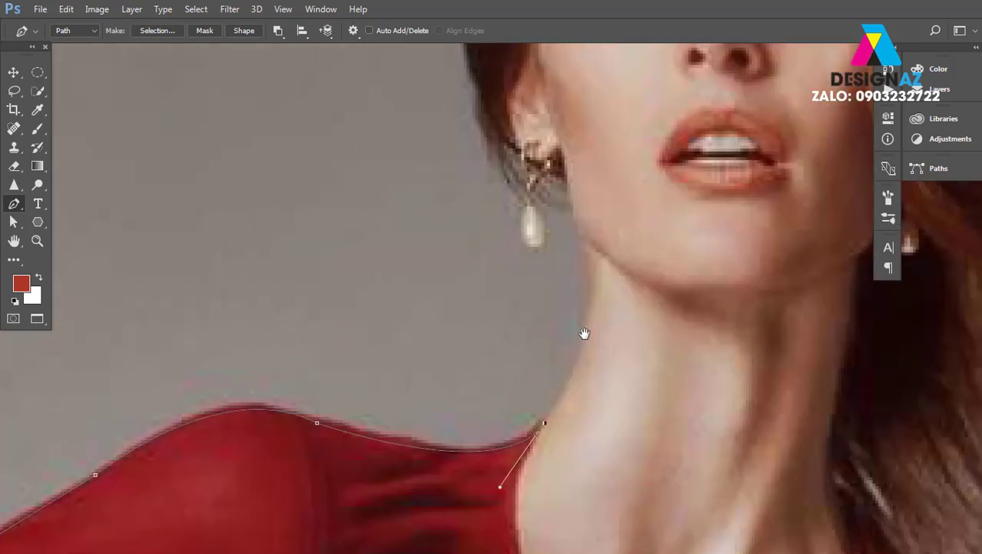
{"action": "left_click_drag", "start_coordinate": [588, 260], "coordinate": [584, 146]}
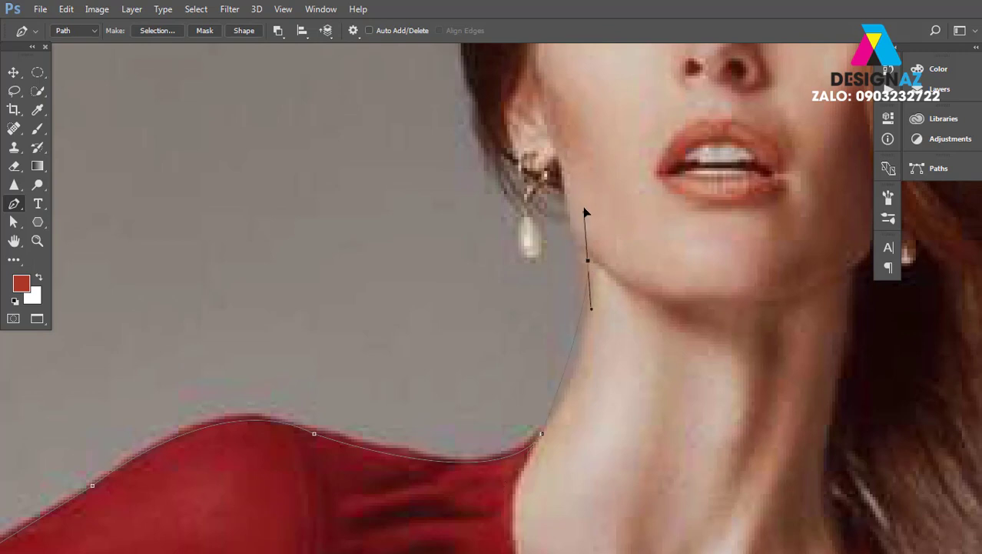
{"action": "left_click", "coordinate": [589, 263], "text": "alt"}
{"action": "left_click_drag", "start_coordinate": [596, 196], "coordinate": [597, 289]}
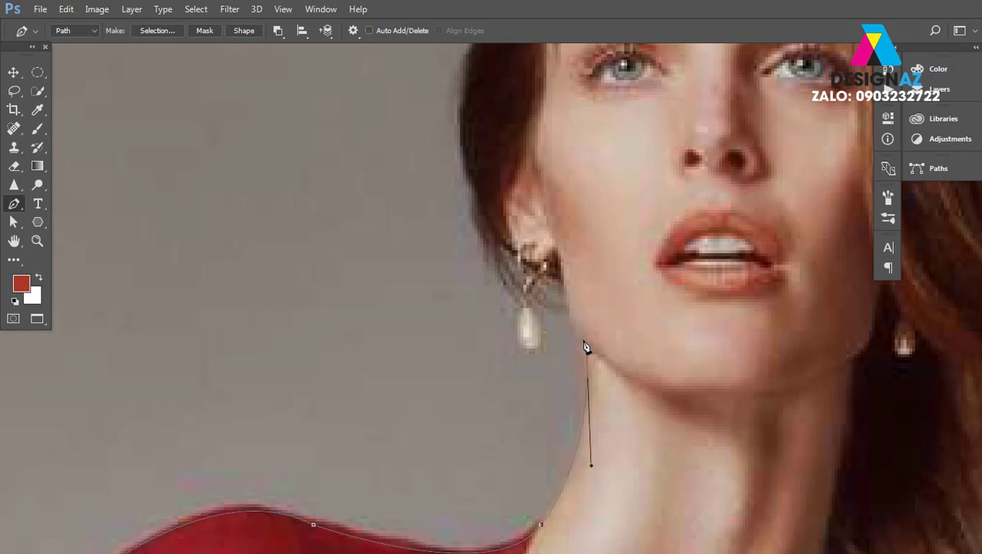
{"action": "left_click_drag", "start_coordinate": [586, 349], "coordinate": [584, 339]}
{"action": "left_click_drag", "start_coordinate": [567, 304], "coordinate": [558, 255]}
{"action": "left_click_drag", "start_coordinate": [568, 307], "coordinate": [561, 283]}
{"action": "left_click_drag", "start_coordinate": [518, 264], "coordinate": [507, 244]}
Trace the path up the hair's left edge to the crown and across the top of the head
{"action": "left_click", "coordinate": [480, 226]}
{"action": "left_click", "coordinate": [466, 189]}
{"action": "left_click_drag", "start_coordinate": [492, 108], "coordinate": [439, 465]}
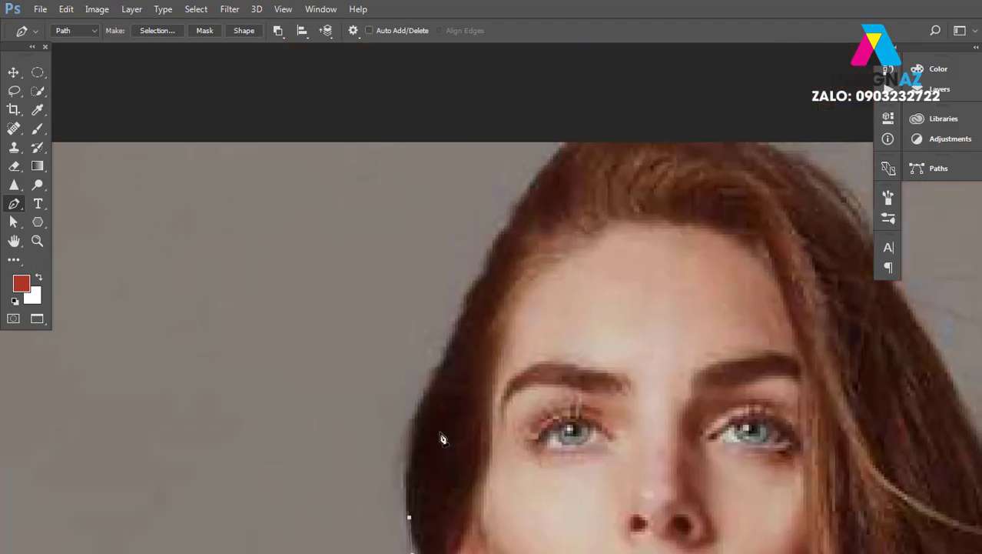
{"action": "left_click_drag", "start_coordinate": [443, 368], "coordinate": [490, 314]}
{"action": "left_click_drag", "start_coordinate": [486, 274], "coordinate": [509, 266]}
{"action": "left_click_drag", "start_coordinate": [510, 229], "coordinate": [528, 222]}
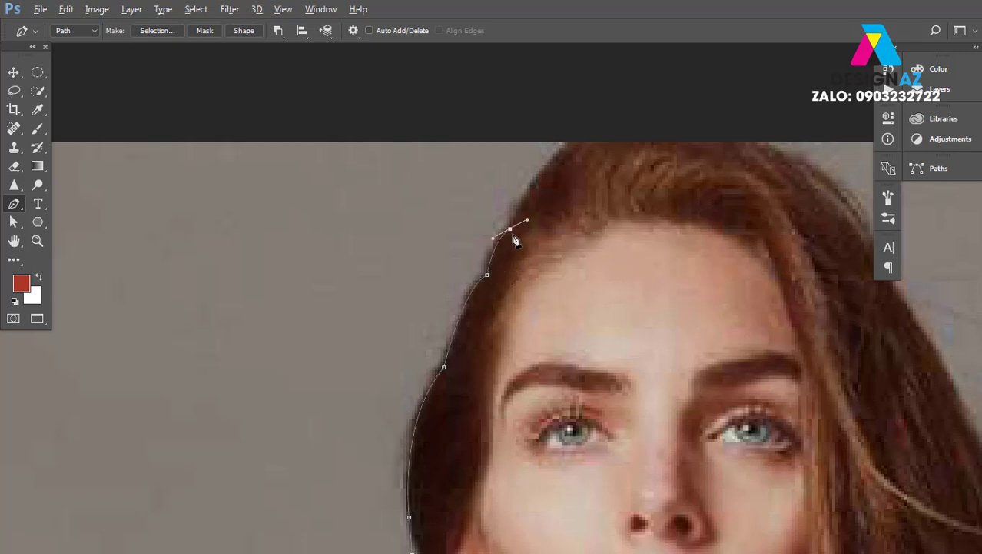
{"action": "left_click_drag", "start_coordinate": [579, 135], "coordinate": [606, 120]}
{"action": "left_click_drag", "start_coordinate": [753, 199], "coordinate": [525, 134]}
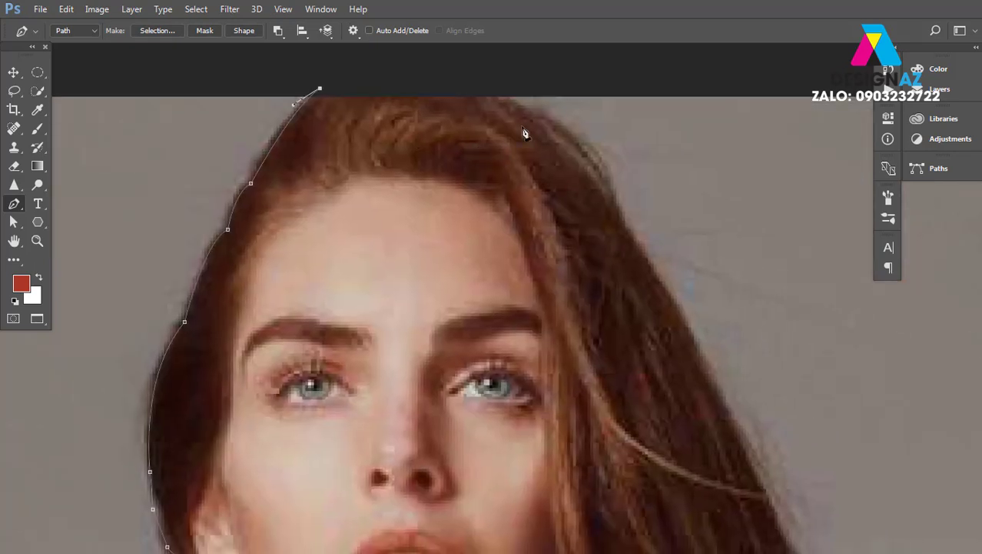
{"action": "left_click", "coordinate": [496, 91]}
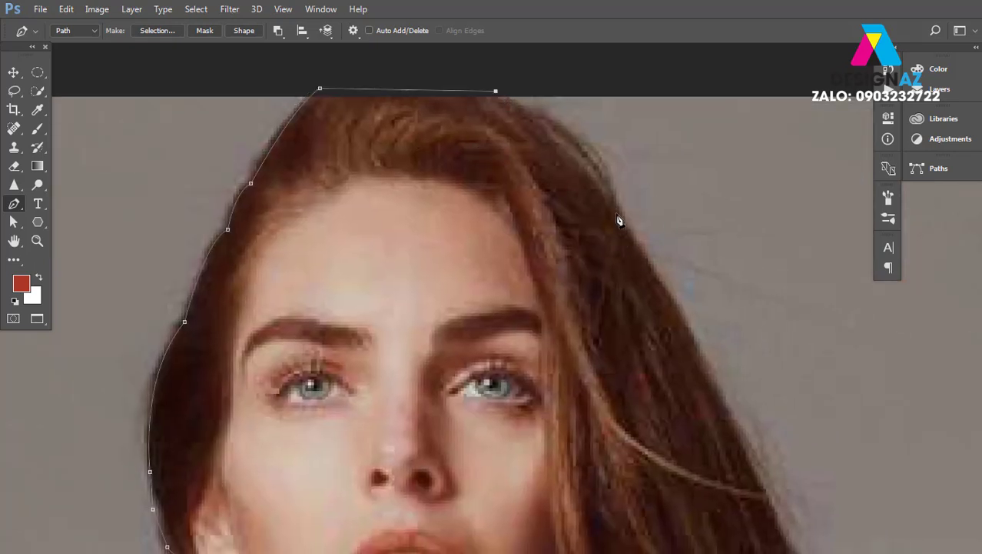
Continue the path down the right side of the flowing hair
{"action": "left_click_drag", "start_coordinate": [614, 199], "coordinate": [621, 251]}
{"action": "left_click_drag", "start_coordinate": [728, 369], "coordinate": [617, 167]}
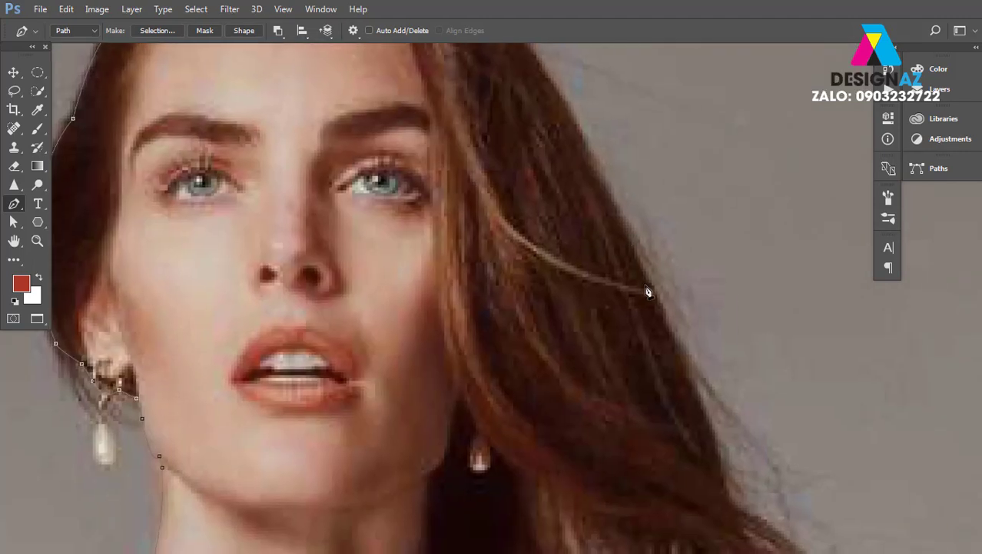
{"action": "left_click_drag", "start_coordinate": [652, 286], "coordinate": [665, 315]}
{"action": "left_click_drag", "start_coordinate": [726, 493], "coordinate": [730, 509]}
{"action": "left_click_drag", "start_coordinate": [759, 540], "coordinate": [632, 287]}
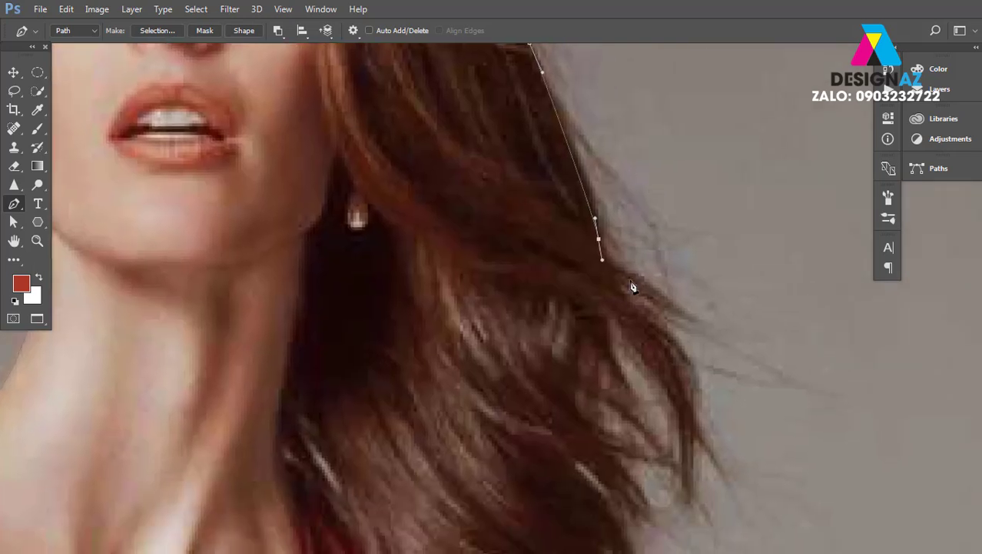
{"action": "left_click_drag", "start_coordinate": [621, 322], "coordinate": [613, 346]}
Outline the loose hair strands and curled tips down to the dress's right edge
{"action": "mouse_move", "coordinate": [605, 447]}
{"action": "left_mouse_down"}
{"action": "mouse_move", "coordinate": [559, 280]}
{"action": "mouse_move", "coordinate": [588, 324]}
{"action": "left_mouse_up"}
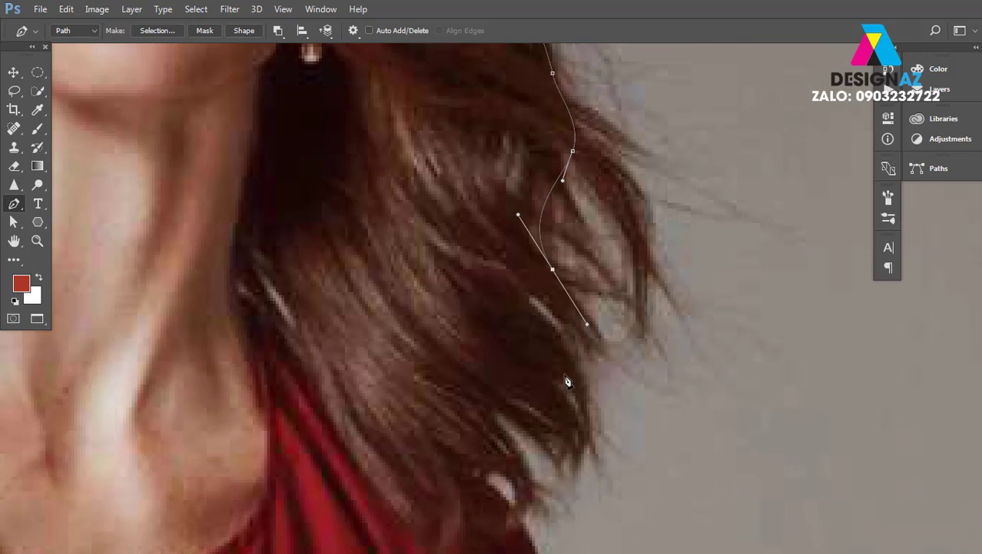
{"action": "left_click_drag", "start_coordinate": [566, 362], "coordinate": [575, 361]}
{"action": "mouse_move", "coordinate": [577, 401]}
{"action": "left_mouse_down"}
{"action": "mouse_move", "coordinate": [501, 261]}
{"action": "mouse_move", "coordinate": [561, 278]}
{"action": "left_mouse_up"}
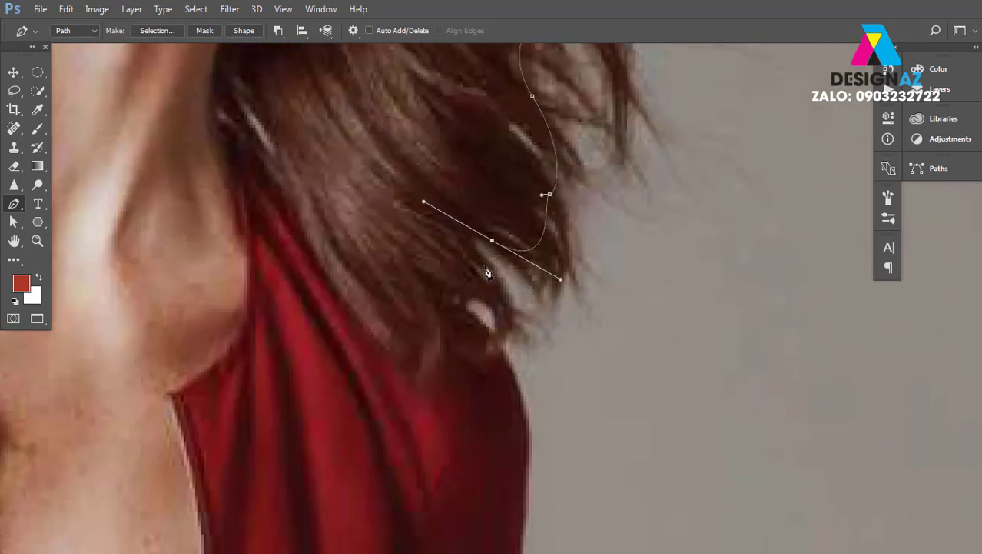
{"action": "left_click_drag", "start_coordinate": [486, 275], "coordinate": [507, 294]}
{"action": "left_click_drag", "start_coordinate": [423, 204], "coordinate": [462, 224]}
{"action": "left_click_drag", "start_coordinate": [527, 320], "coordinate": [519, 227]}
{"action": "left_click_drag", "start_coordinate": [493, 257], "coordinate": [481, 281]}
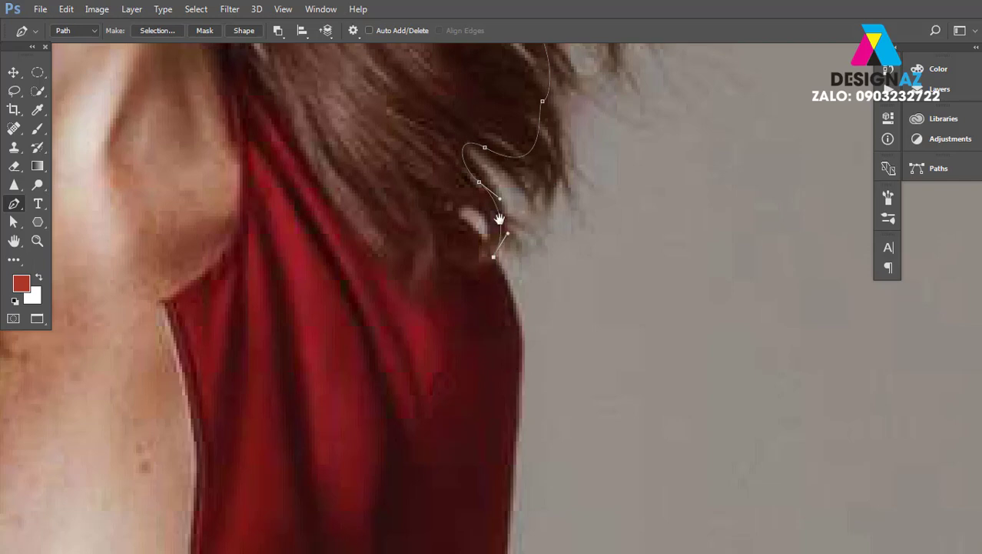
{"action": "left_click_drag", "start_coordinate": [500, 220], "coordinate": [489, 145]}
Extend the pen path down the dress's right edge onto the red sleeve, with corner anchors
{"action": "left_click_drag", "start_coordinate": [492, 238], "coordinate": [475, 382]}
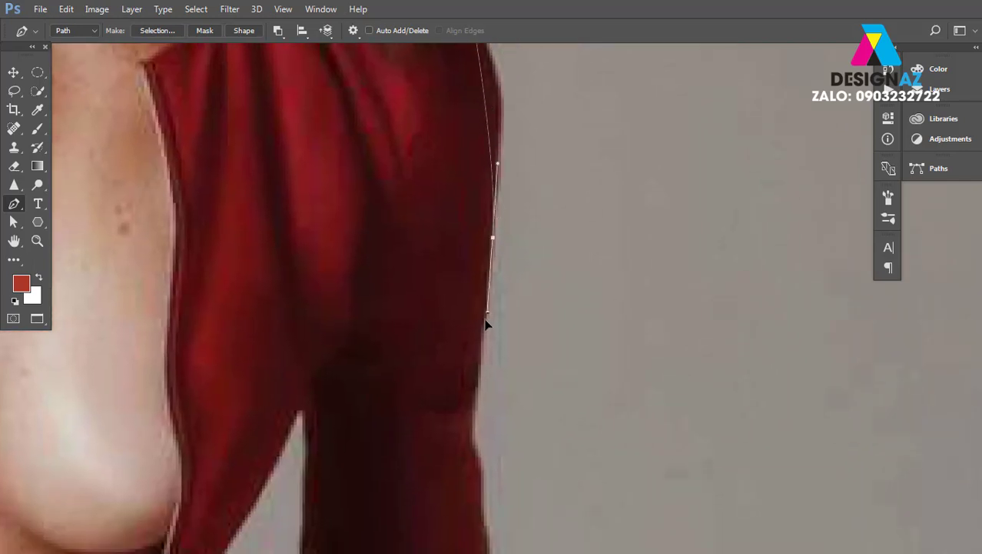
{"action": "left_click", "coordinate": [493, 238], "text": "alt"}
{"action": "mouse_move", "coordinate": [475, 424]}
{"action": "left_mouse_down"}
{"action": "mouse_move", "coordinate": [478, 472]}
{"action": "mouse_move", "coordinate": [475, 122]}
{"action": "left_mouse_up"}
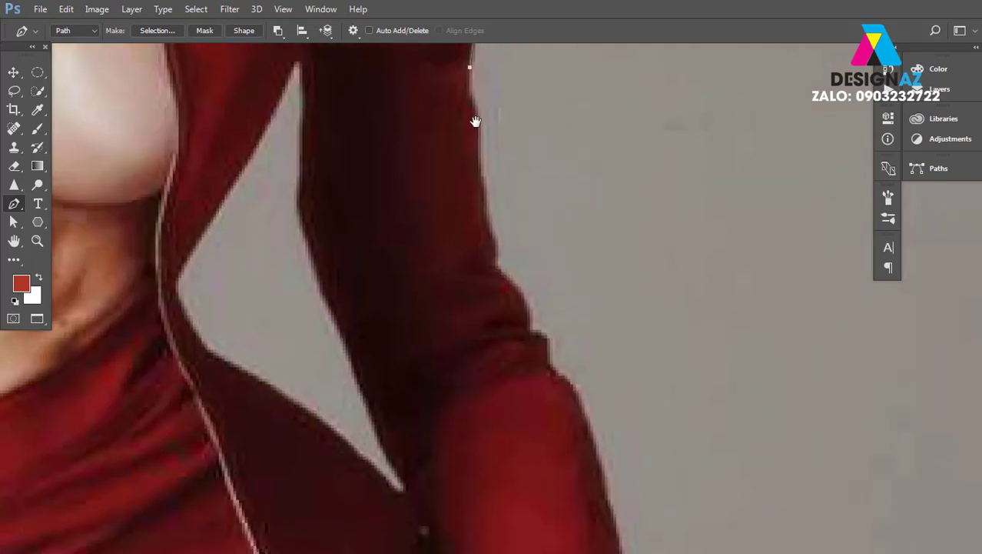
{"action": "left_click_drag", "start_coordinate": [481, 196], "coordinate": [500, 248]}
{"action": "left_click", "coordinate": [498, 271]}
{"action": "left_click_drag", "start_coordinate": [531, 329], "coordinate": [530, 357]}
{"action": "left_click", "coordinate": [531, 333], "text": "alt"}
{"action": "key", "text": "ctrl+z"}
{"action": "left_click", "coordinate": [531, 332], "text": "alt"}
Continue the path down the lower sleeve edge to the bottom of the sleeve
{"action": "left_click_drag", "start_coordinate": [549, 367], "coordinate": [544, 394]}
{"action": "left_click_drag", "start_coordinate": [603, 391], "coordinate": [507, 160]}
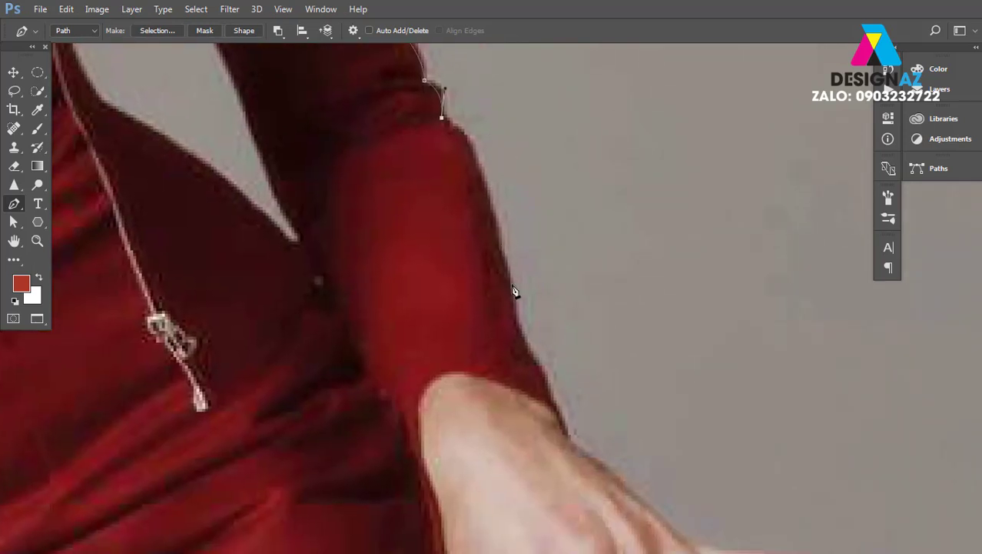
{"action": "left_click_drag", "start_coordinate": [502, 245], "coordinate": [525, 338]}
{"action": "left_click", "coordinate": [502, 246], "text": "alt"}
{"action": "left_click_drag", "start_coordinate": [537, 366], "coordinate": [555, 408]}
{"action": "left_click", "coordinate": [554, 406]}
Carry the path from the sleeve across the back of the hand and around the top fingertip
{"action": "left_click_drag", "start_coordinate": [594, 469], "coordinate": [504, 208]}
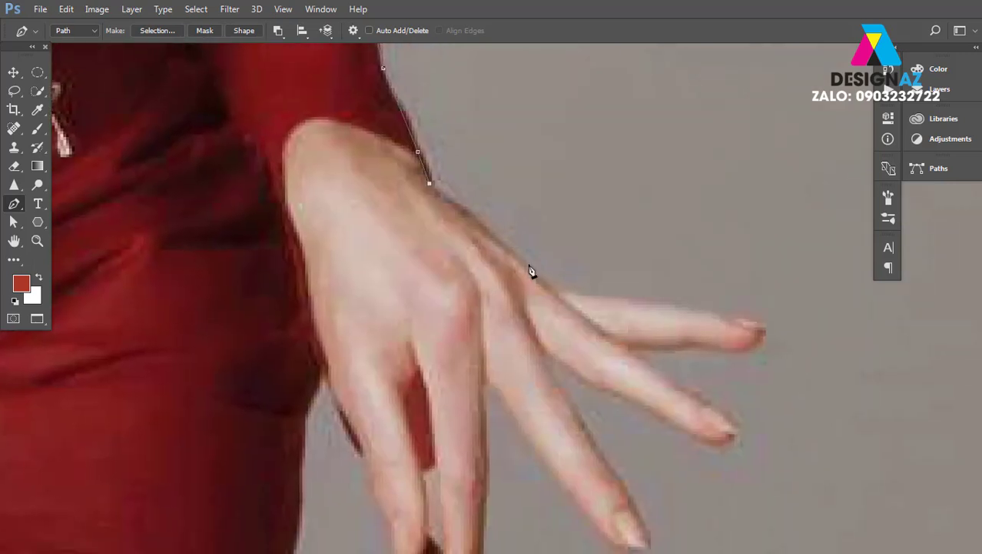
{"action": "left_click_drag", "start_coordinate": [522, 262], "coordinate": [560, 298]}
{"action": "left_click", "coordinate": [522, 263], "text": "alt"}
{"action": "left_click", "coordinate": [553, 288]}
{"action": "left_click_drag", "start_coordinate": [653, 298], "coordinate": [728, 301]}
{"action": "left_click", "coordinate": [655, 299], "text": "alt"}
{"action": "left_click", "coordinate": [722, 313]}
{"action": "left_click", "coordinate": [732, 351], "text": "alt"}
{"action": "left_click", "coordinate": [691, 345]}
{"action": "left_click_drag", "start_coordinate": [609, 342], "coordinate": [621, 350]}
Trace around the second and third fingers, with corner points, to the lower finger holding the strap
{"action": "left_click_drag", "start_coordinate": [651, 385], "coordinate": [526, 204]}
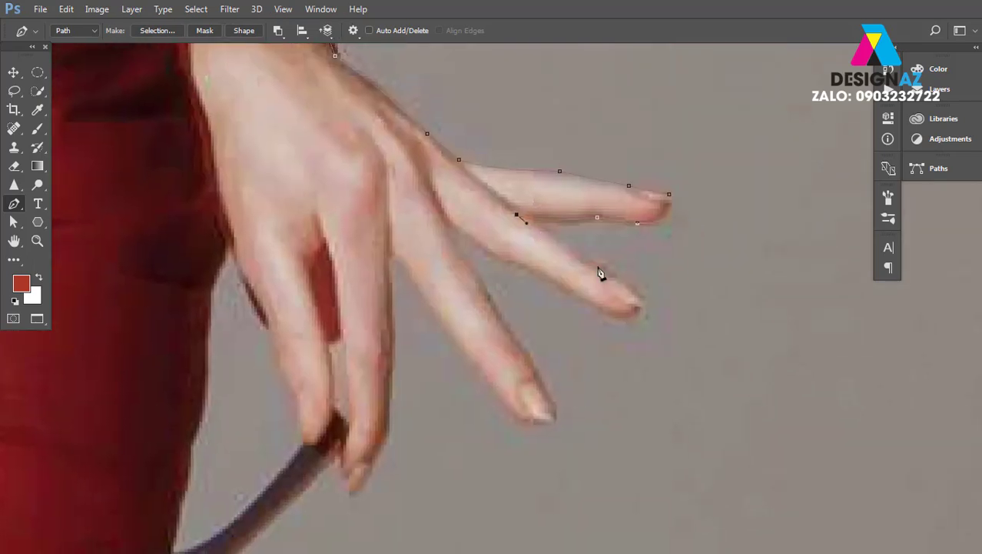
{"action": "left_click", "coordinate": [600, 267]}
{"action": "left_click", "coordinate": [644, 307], "text": "alt"}
{"action": "left_click_drag", "start_coordinate": [580, 301], "coordinate": [533, 275]}
{"action": "left_click", "coordinate": [580, 302]}
{"action": "left_click", "coordinate": [508, 262]}
{"action": "left_click_drag", "start_coordinate": [551, 425], "coordinate": [540, 446]}
{"action": "left_click", "coordinate": [552, 425]}
{"action": "left_click_drag", "start_coordinate": [502, 396], "coordinate": [457, 345]}
{"action": "left_click", "coordinate": [502, 396]}
{"action": "left_click", "coordinate": [383, 442]}
{"action": "mouse_move", "coordinate": [374, 479]}
{"action": "left_mouse_down"}
{"action": "mouse_move", "coordinate": [366, 487]}
{"action": "mouse_move", "coordinate": [344, 464]}
{"action": "left_mouse_up"}
Extend the path from where the strap meets the shoe along the shoe's top edge
{"action": "scroll", "coordinate": [344, 465], "scroll_direction": "down", "scroll_amount": 5}
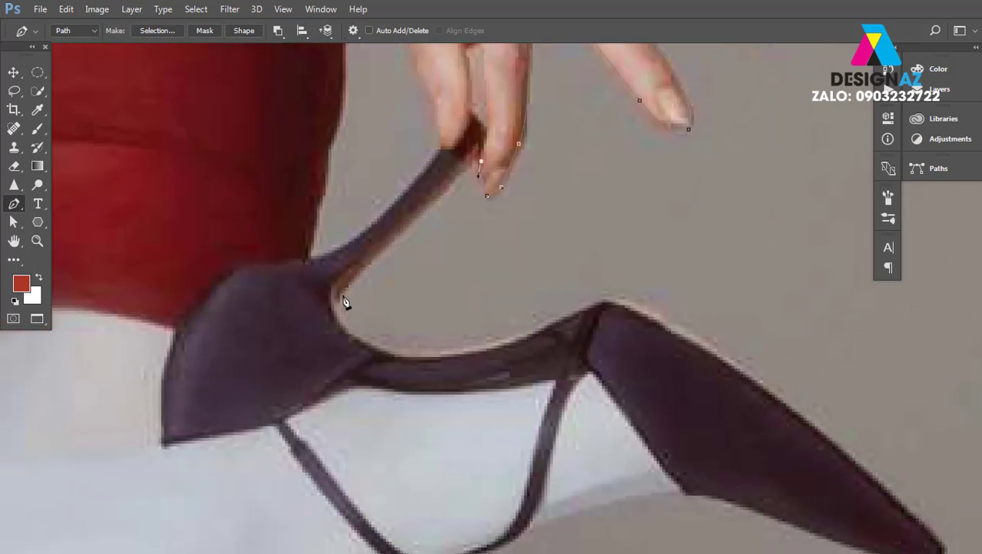
{"action": "scroll", "coordinate": [345, 301], "scroll_direction": "down", "scroll_amount": 1}
{"action": "left_click_drag", "start_coordinate": [340, 259], "coordinate": [348, 290]}
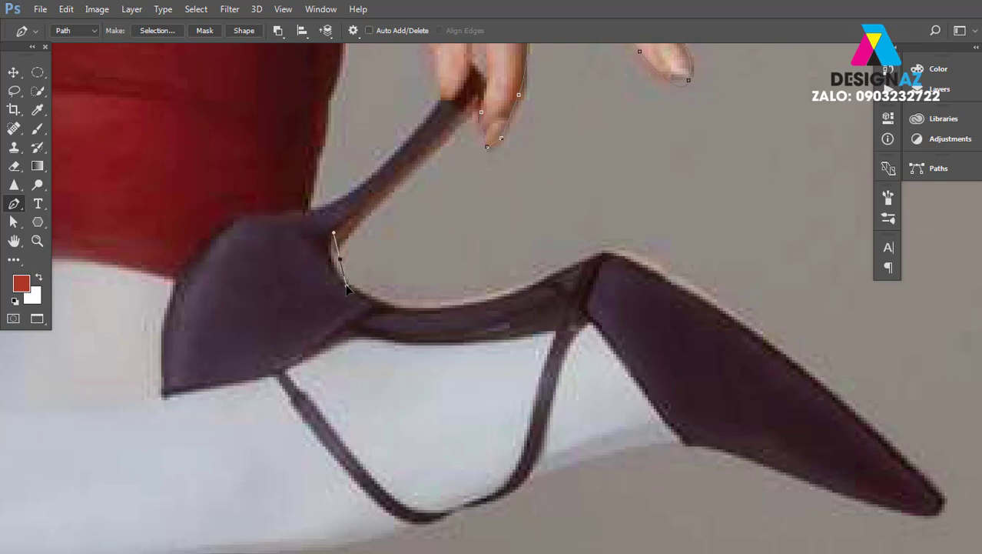
{"action": "mouse_move", "coordinate": [513, 286]}
{"action": "left_mouse_down"}
{"action": "mouse_move", "coordinate": [665, 241]}
{"action": "mouse_move", "coordinate": [658, 247]}
{"action": "left_mouse_up"}
{"action": "left_click", "coordinate": [513, 286], "text": "alt"}
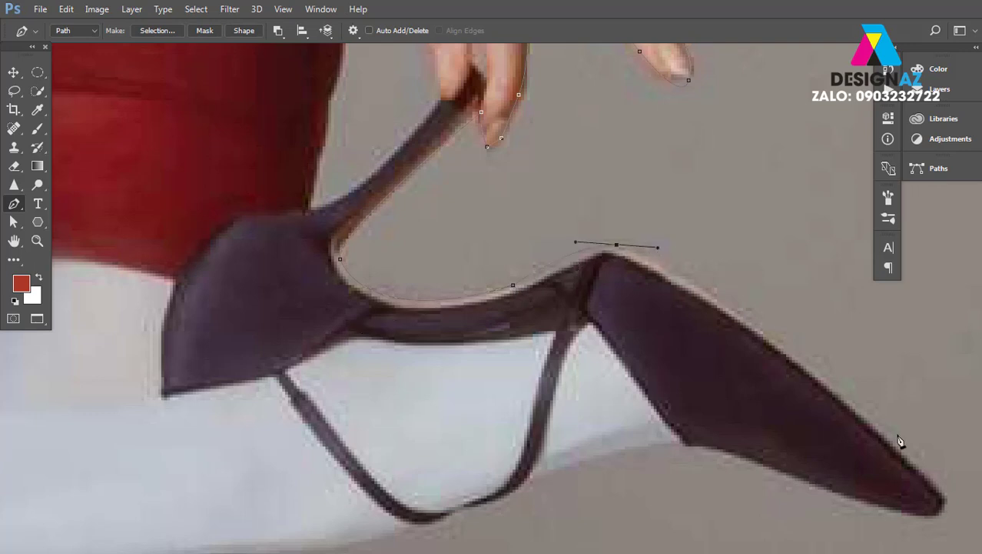
Trace around the shoe tip and along its underside with corner anchors
{"action": "scroll", "coordinate": [947, 527], "scroll_direction": "down", "scroll_amount": 3}
{"action": "left_click_drag", "start_coordinate": [945, 444], "coordinate": [936, 496]}
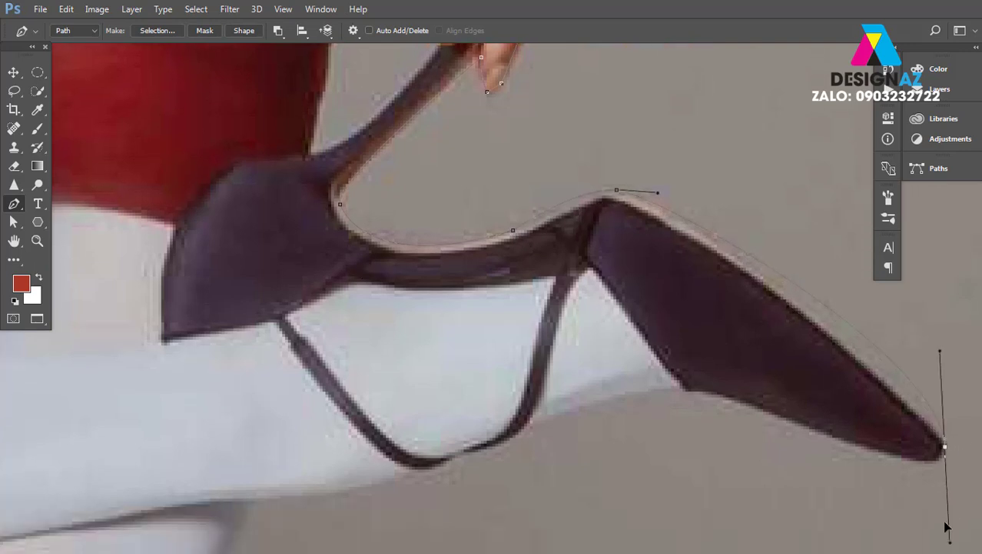
{"action": "left_click", "coordinate": [945, 445], "text": "alt"}
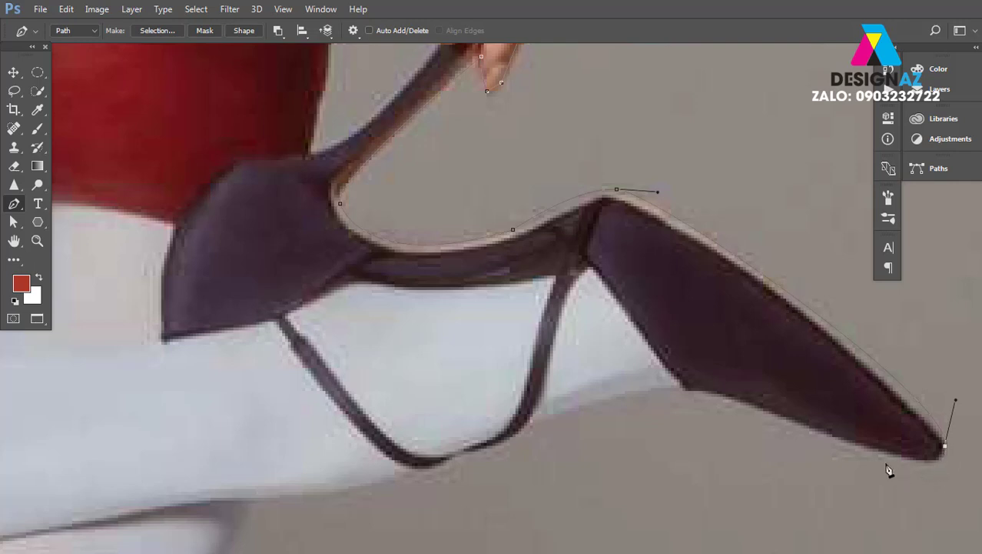
{"action": "left_click_drag", "start_coordinate": [871, 451], "coordinate": [805, 424]}
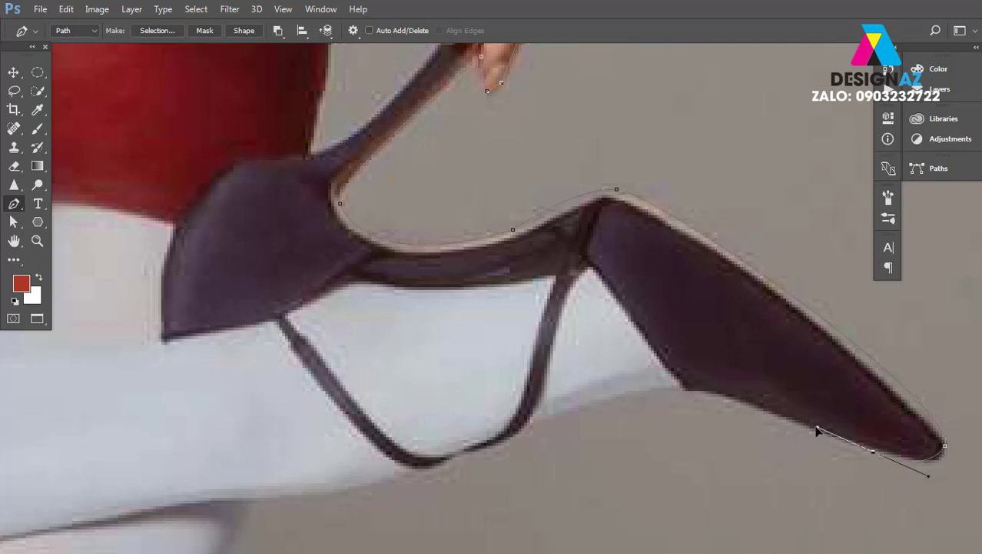
{"action": "left_click", "coordinate": [873, 452], "text": "alt"}
{"action": "left_click_drag", "start_coordinate": [686, 388], "coordinate": [627, 392]}
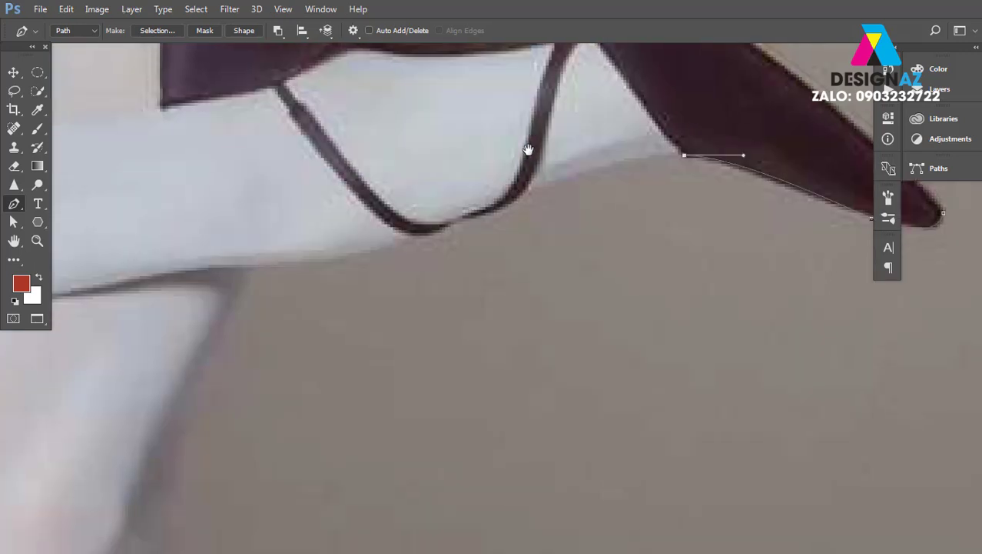
Follow the white fabric's lower edge and the leg's outline down to the image's bottom edge
{"action": "left_click_drag", "start_coordinate": [530, 387], "coordinate": [528, 151]}
{"action": "left_click_drag", "start_coordinate": [483, 213], "coordinate": [382, 273]}
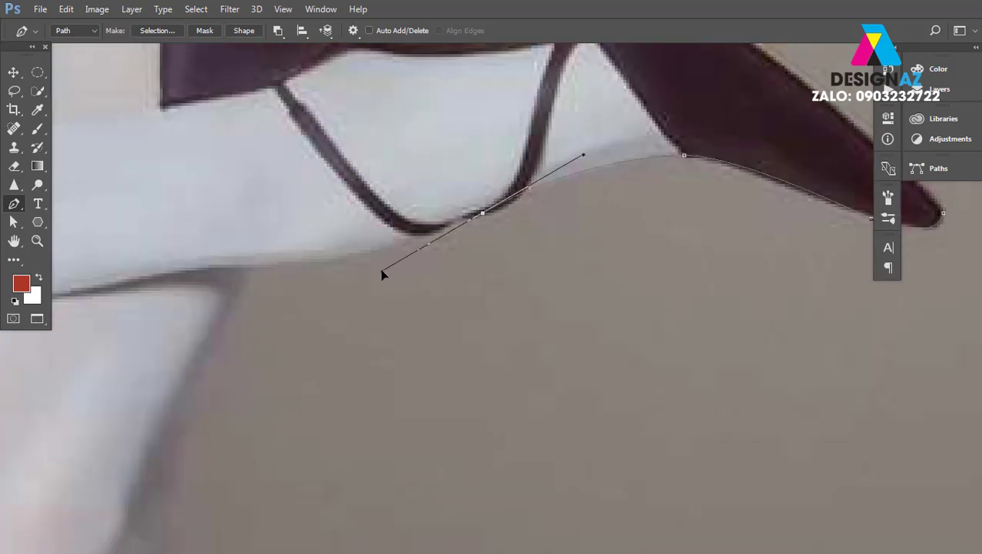
{"action": "left_click", "coordinate": [482, 213]}
{"action": "left_click_drag", "start_coordinate": [251, 268], "coordinate": [160, 254]}
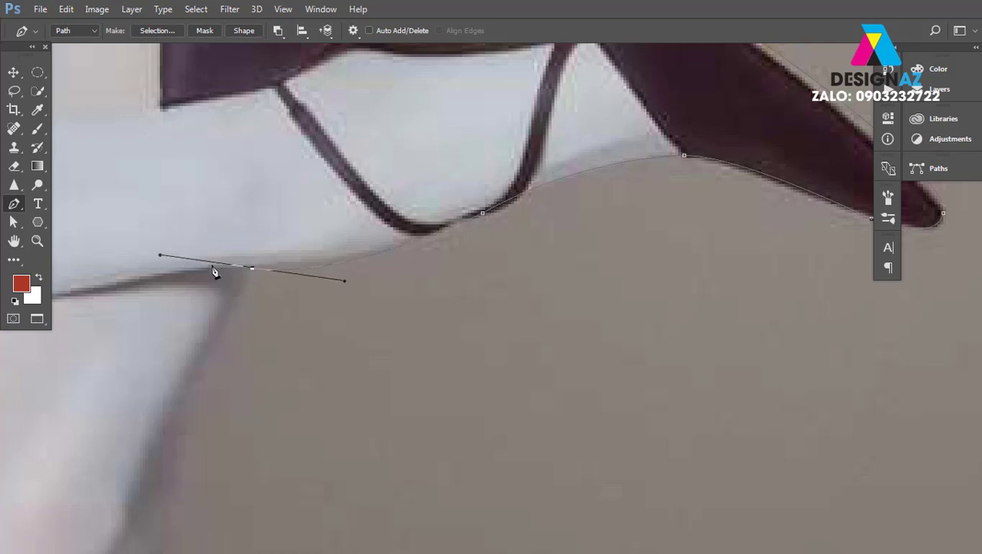
{"action": "left_click_drag", "start_coordinate": [278, 336], "coordinate": [373, 206]}
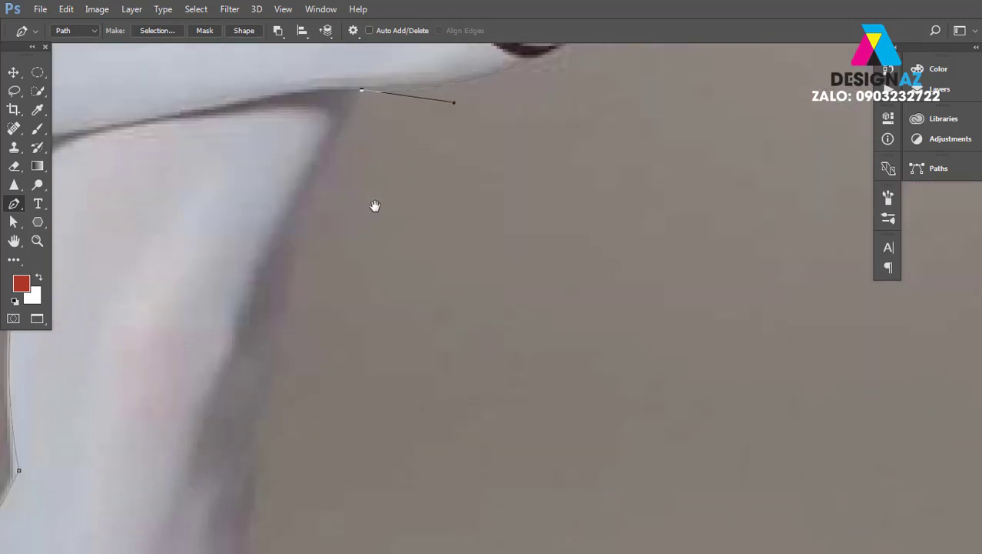
{"action": "left_click", "coordinate": [283, 265]}
{"action": "left_click_drag", "start_coordinate": [293, 390], "coordinate": [350, 68]}
{"action": "left_click", "coordinate": [297, 301]}
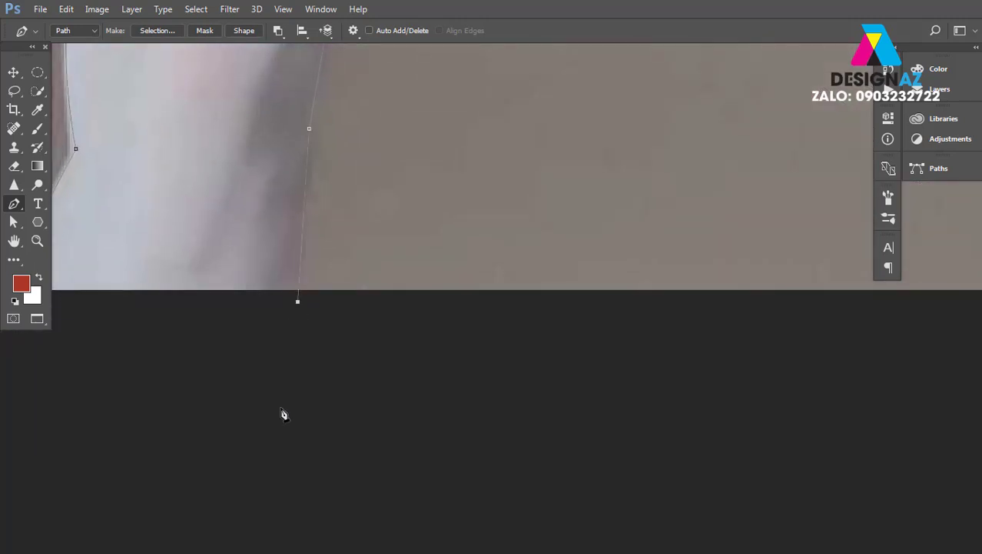
Load the path as a selection, invert it to the model, and copy her onto Layer 1
{"action": "scroll", "coordinate": [283, 413], "scroll_direction": "down", "scroll_amount": 2}
{"action": "scroll", "coordinate": [283, 414], "scroll_direction": "down", "scroll_amount": 2}
{"action": "scroll", "coordinate": [284, 414], "scroll_direction": "down", "scroll_amount": 2}
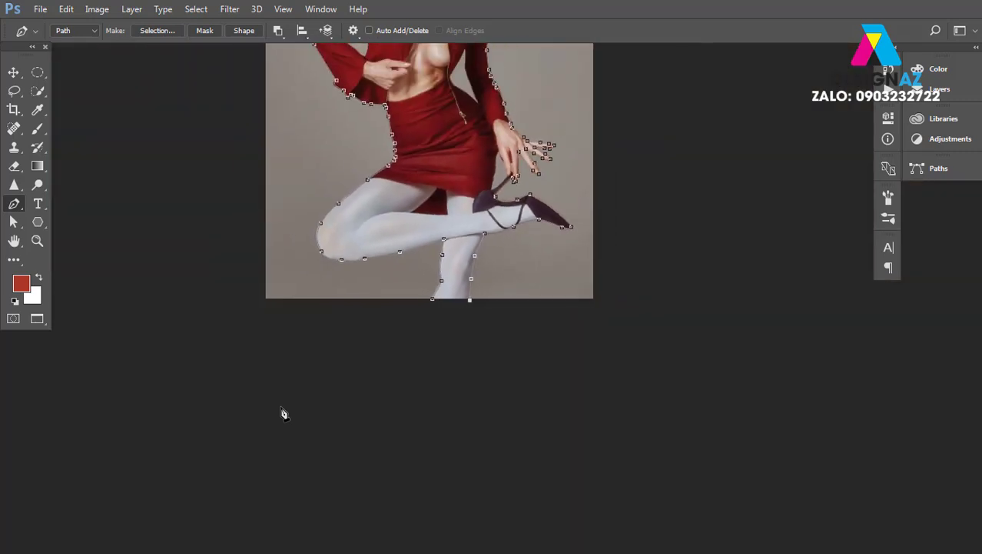
{"action": "key", "text": "ctrl+Return"}
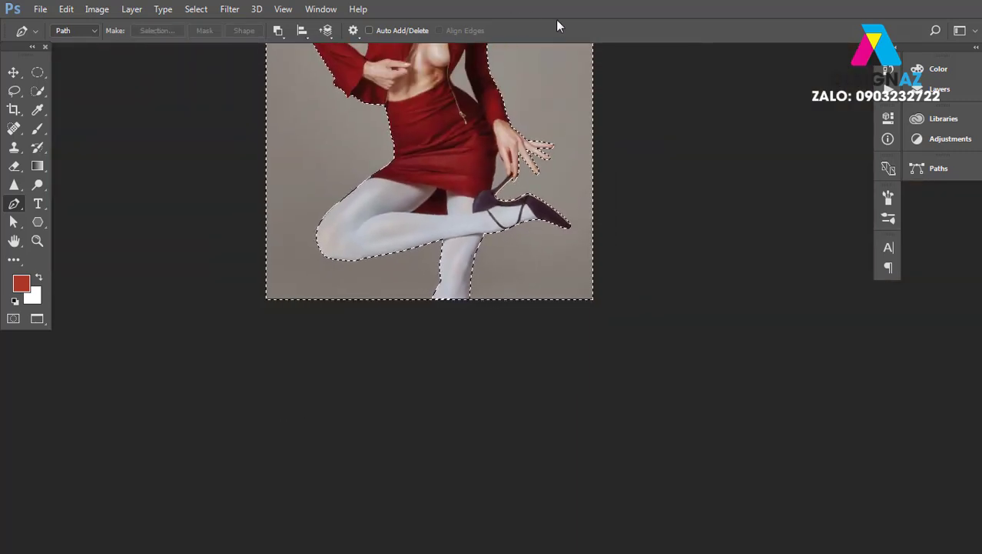
{"action": "scroll", "coordinate": [519, 177], "scroll_direction": "up", "scroll_amount": 3}
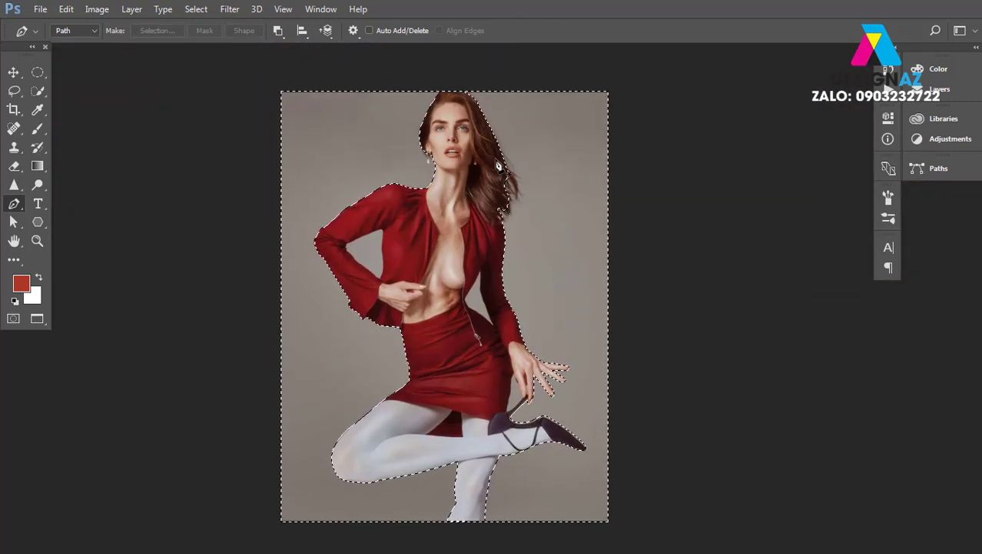
{"action": "key", "text": "ctrl+shift+i"}
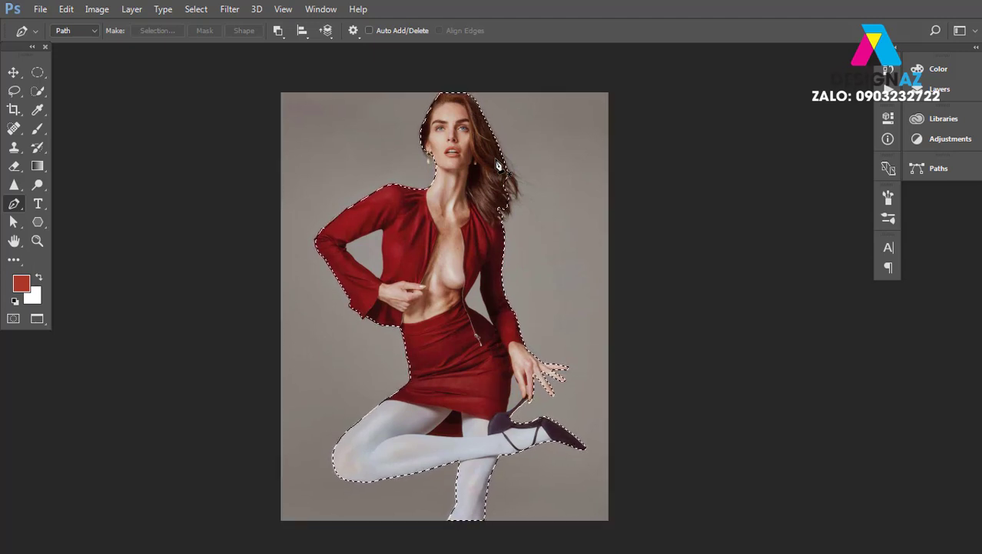
{"action": "key", "text": "F7"}
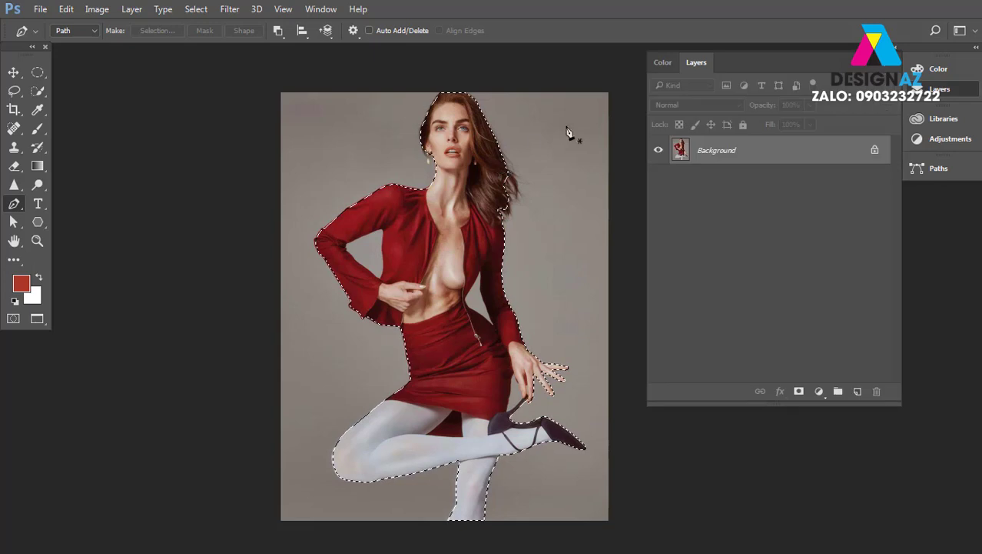
{"action": "key", "text": "ctrl+j"}
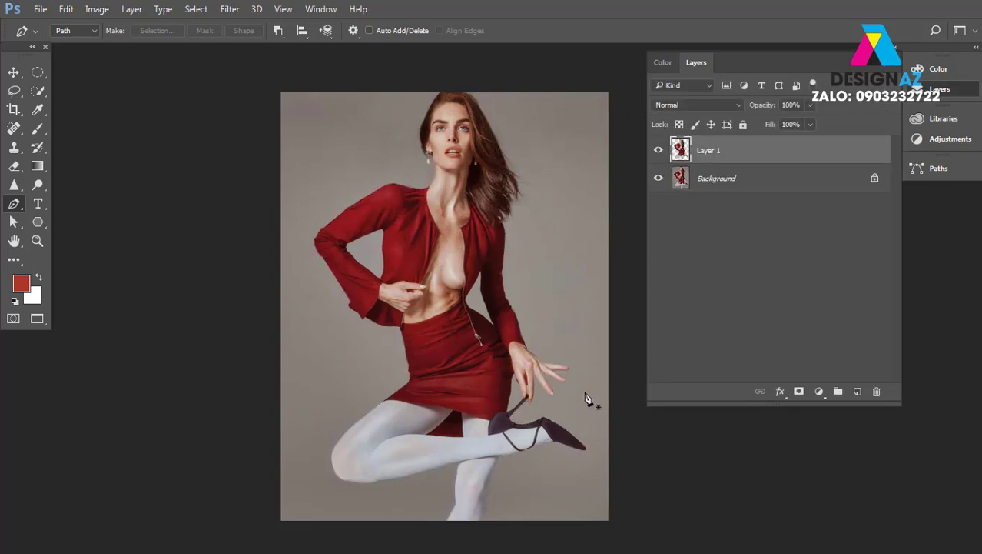
Test-shift Layer 1 and trial a canvas crop, reverting both and keeping the original size
{"action": "key", "text": "v"}
{"action": "left_click_drag", "start_coordinate": [469, 328], "coordinate": [509, 323]}
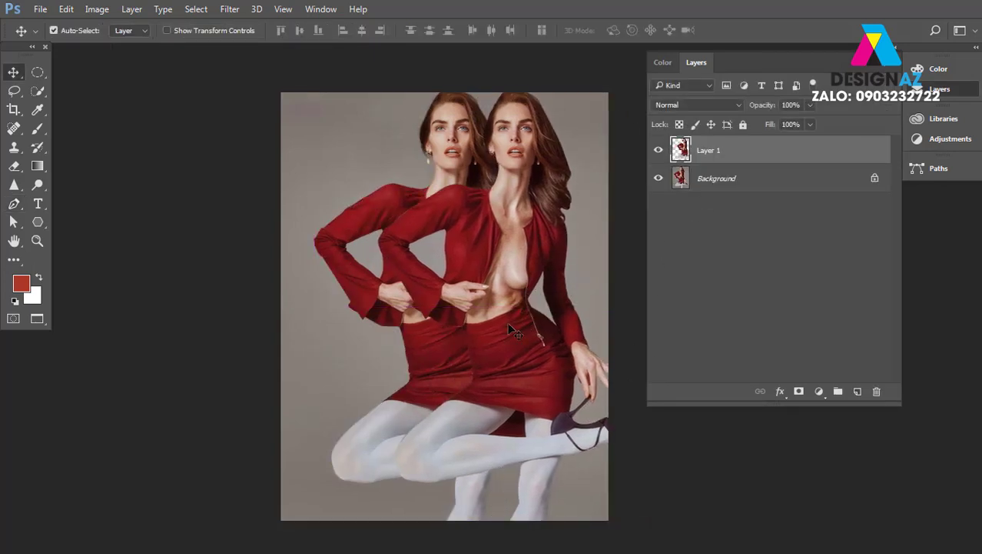
{"action": "key", "text": "ctrl+z"}
{"action": "scroll", "coordinate": [508, 323], "scroll_direction": "down", "scroll_amount": 1}
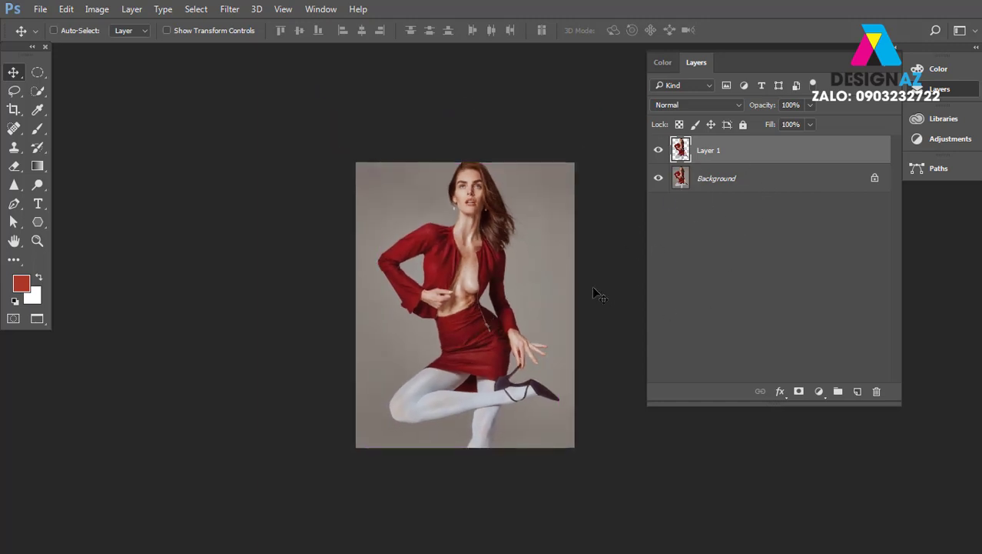
{"action": "key", "text": "c"}
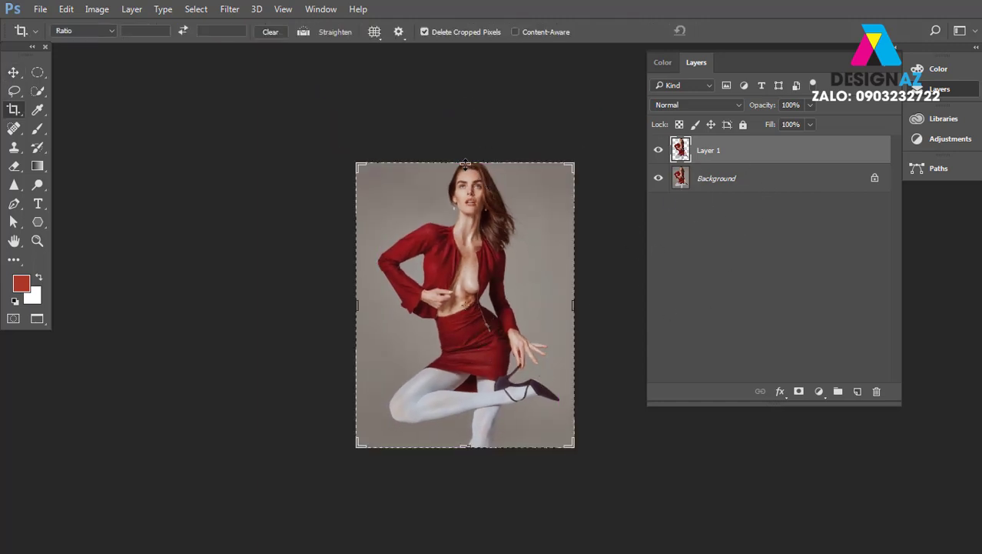
{"action": "left_click_drag", "start_coordinate": [465, 164], "coordinate": [465, 148]}
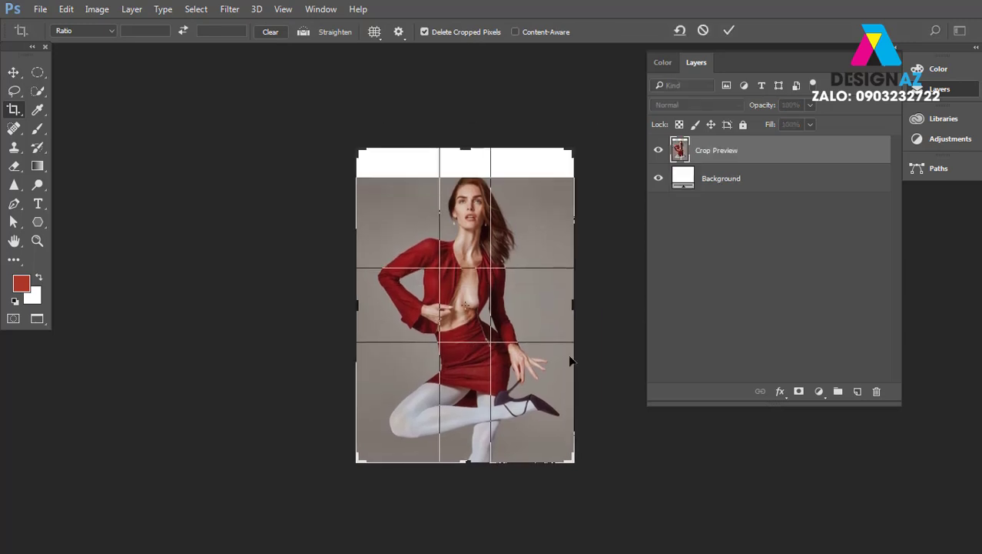
{"action": "key", "text": "ctrl+z"}
{"action": "left_click", "coordinate": [729, 30]}
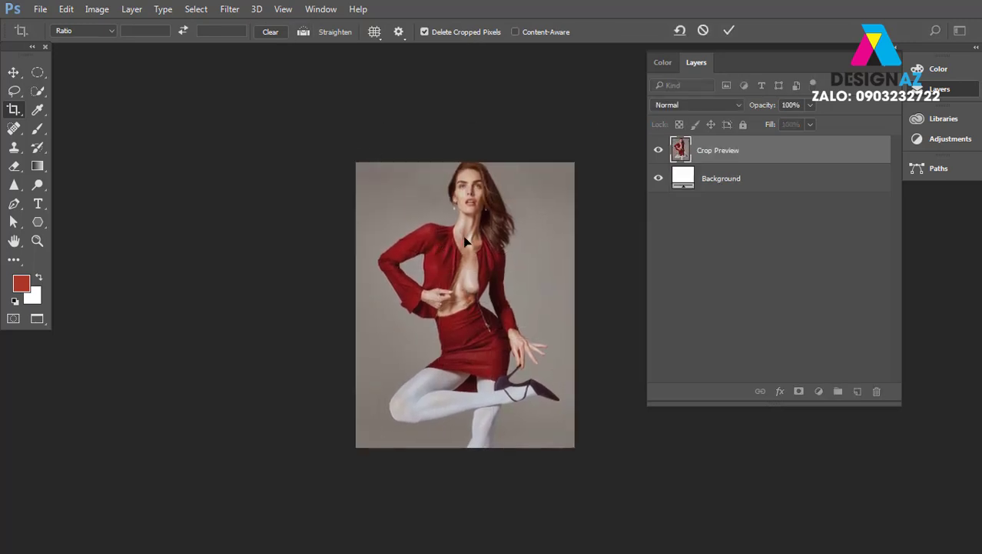
Fill the Background layer with grey sampled from the photo's backdrop
{"action": "left_click", "coordinate": [787, 182]}
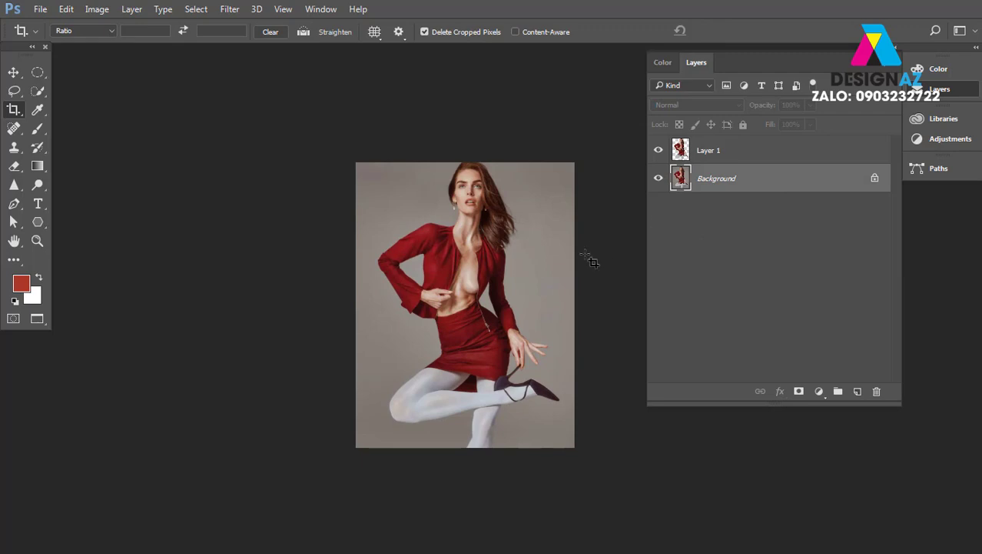
{"action": "key", "text": "i"}
{"action": "left_click", "coordinate": [563, 198]}
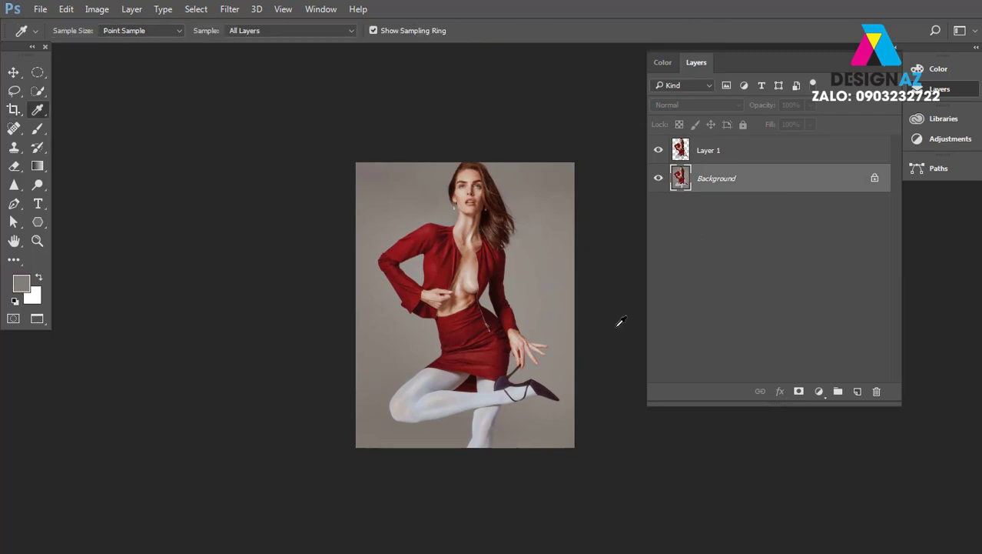
{"action": "key", "text": "alt+BackSpace"}
Select Layer 1 and reposition the cut-out model on the canvas
{"action": "key", "text": "v"}
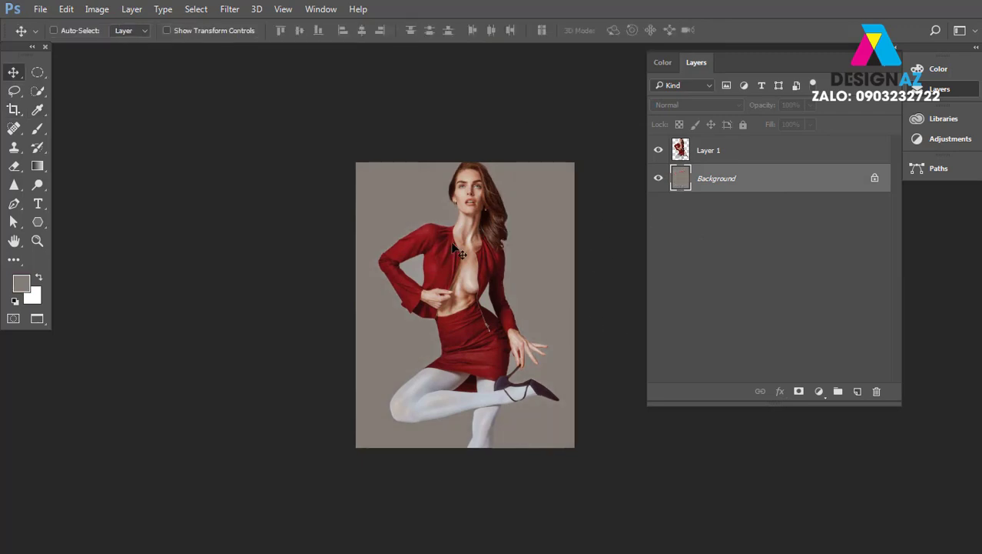
{"action": "right_click", "coordinate": [453, 247]}
{"action": "left_click", "coordinate": [487, 252]}
{"action": "mouse_move", "coordinate": [419, 275]}
{"action": "left_mouse_down"}
{"action": "mouse_move", "coordinate": [429, 233]}
{"action": "mouse_move", "coordinate": [459, 268]}
{"action": "left_mouse_up"}
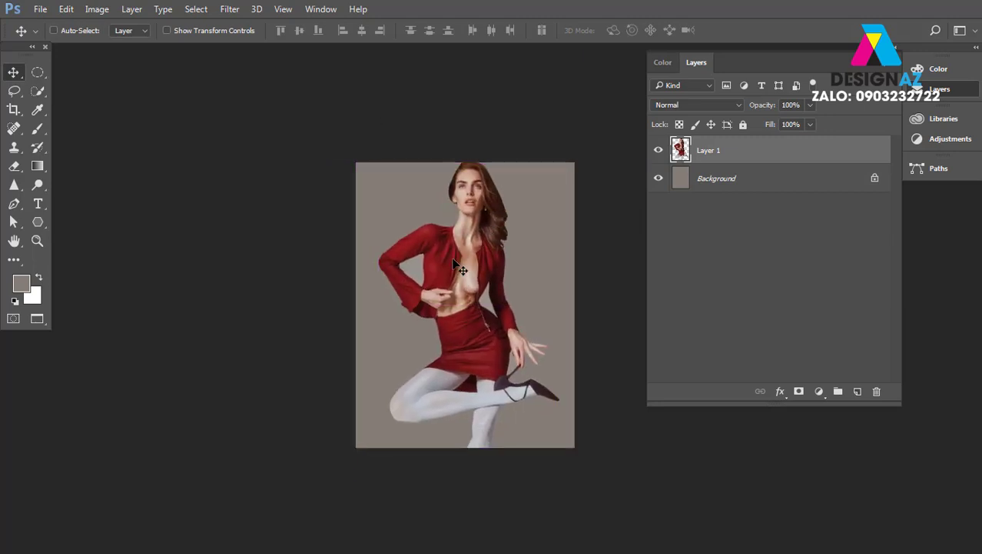
{"action": "scroll", "coordinate": [460, 268], "scroll_direction": "up", "scroll_amount": 2}
Zoom in on the torso and hide the grey Background layer
{"action": "left_click_drag", "start_coordinate": [557, 200], "coordinate": [470, 172]}
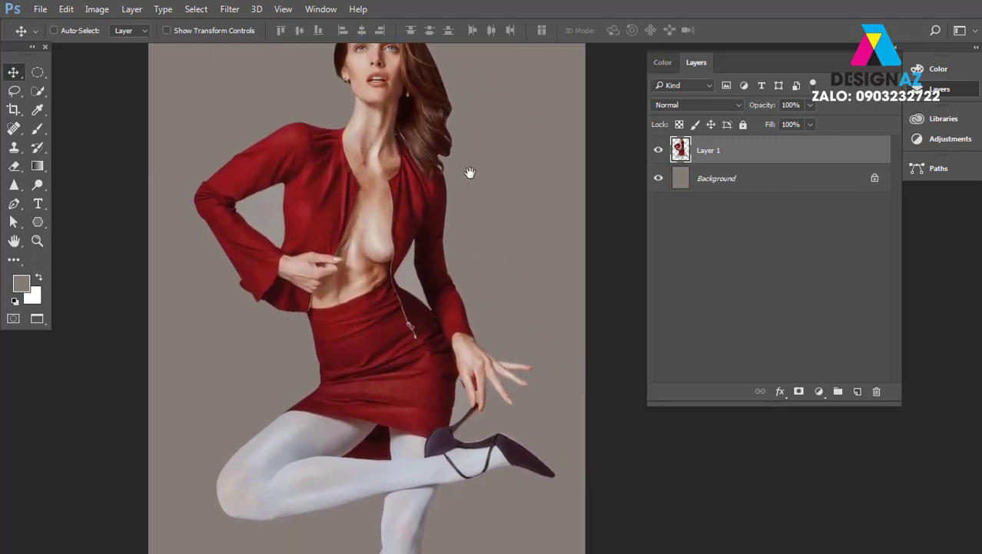
{"action": "key", "text": "ctrl+plus"}
{"action": "left_click", "coordinate": [659, 178]}
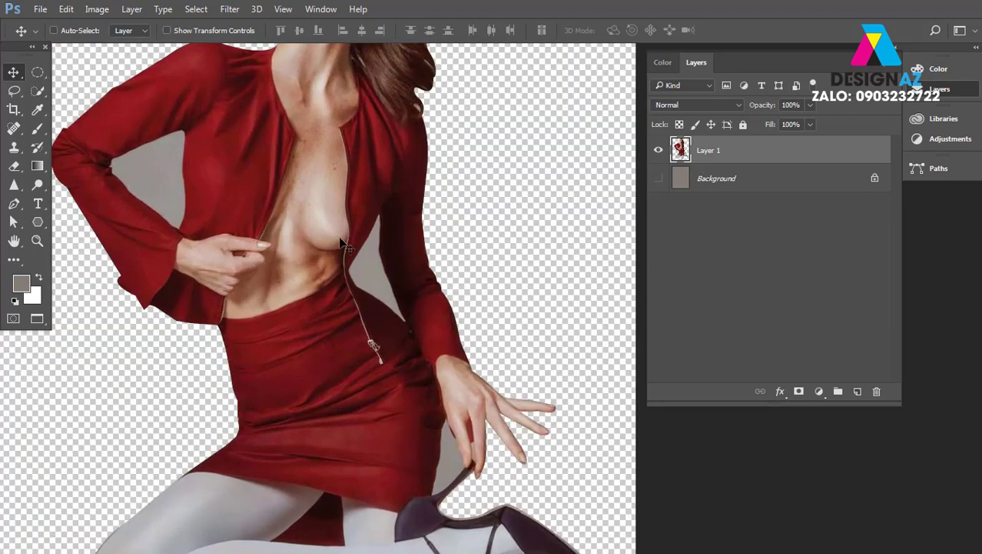
{"action": "scroll", "coordinate": [480, 292], "scroll_direction": "up", "scroll_amount": 2}
{"action": "mouse_move", "coordinate": [340, 265]}
{"action": "left_mouse_down"}
{"action": "mouse_move", "coordinate": [407, 122]}
{"action": "mouse_move", "coordinate": [398, 147]}
{"action": "mouse_move", "coordinate": [363, 142]}
{"action": "left_mouse_up"}
Trace a closed pen path around the grey gap between the arm and the dress
{"action": "key", "text": "p"}
{"action": "left_click", "coordinate": [399, 228]}
{"action": "left_click", "coordinate": [344, 82]}
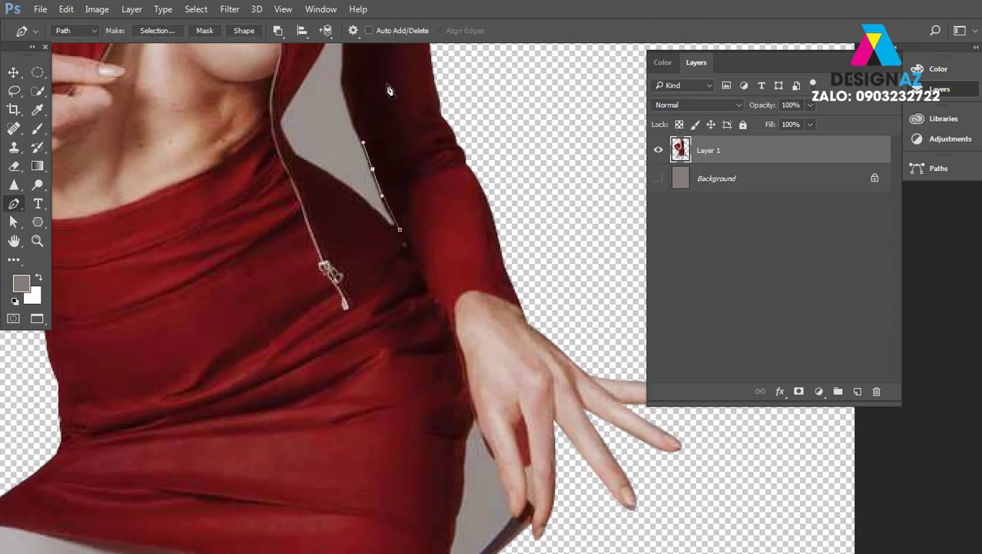
{"action": "left_click_drag", "start_coordinate": [390, 87], "coordinate": [331, 199]}
{"action": "left_click", "coordinate": [282, 116]}
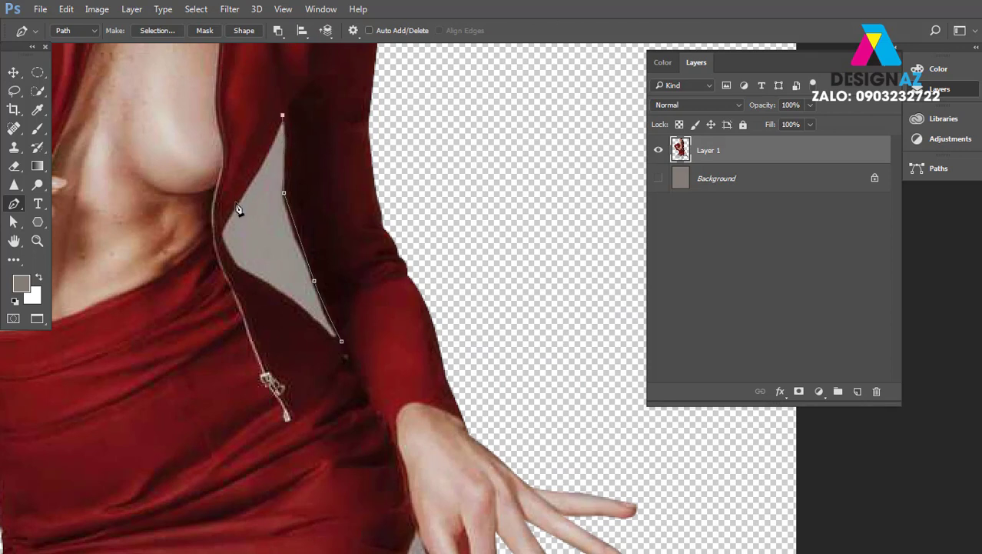
{"action": "left_click", "coordinate": [235, 205]}
{"action": "left_click", "coordinate": [221, 236]}
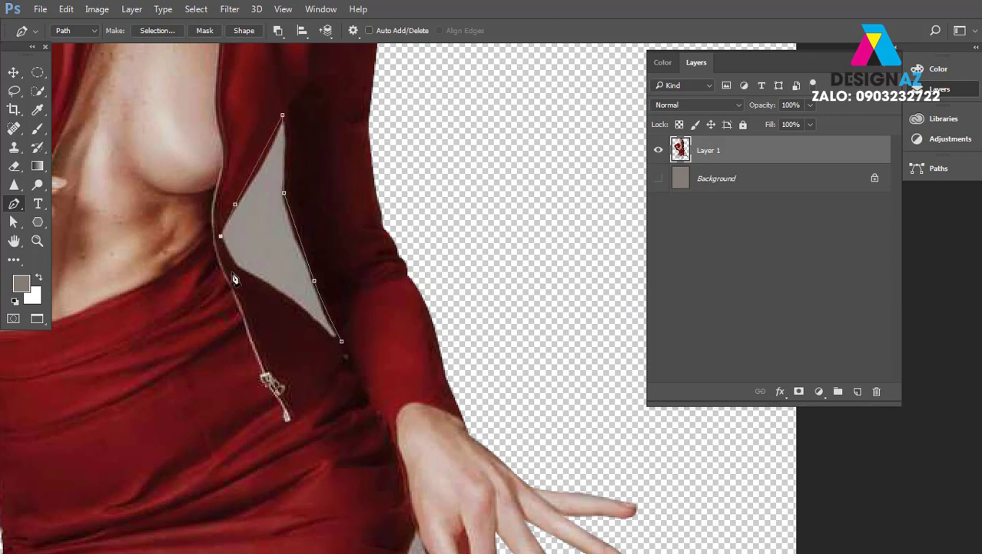
{"action": "left_click", "coordinate": [234, 270]}
{"action": "left_click", "coordinate": [341, 343]}
Convert the path to a selection, delete the grey from Layer 1, and deselect
{"action": "key", "text": "ctrl+Return"}
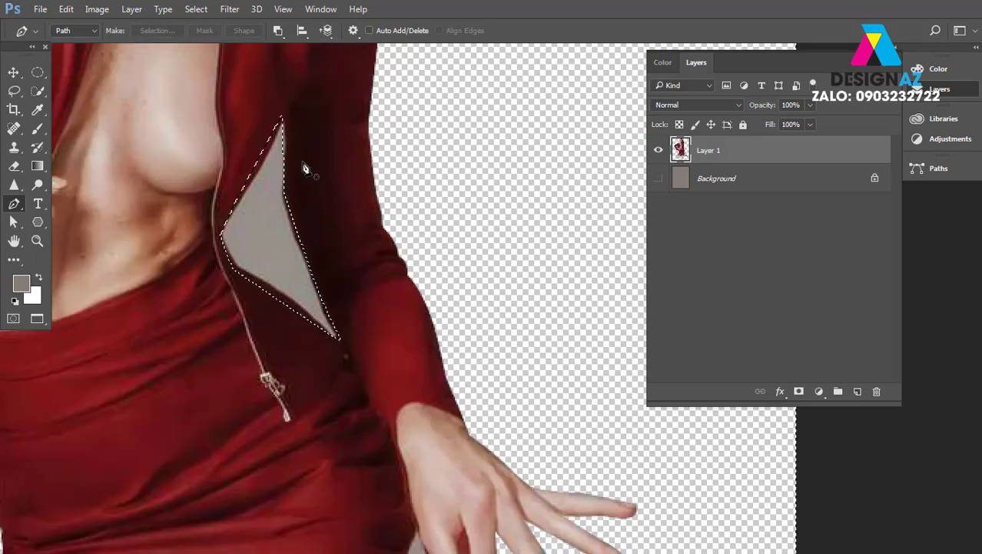
{"action": "key", "text": "Delete"}
{"action": "key", "text": "v"}
{"action": "key", "text": "ctrl+d"}
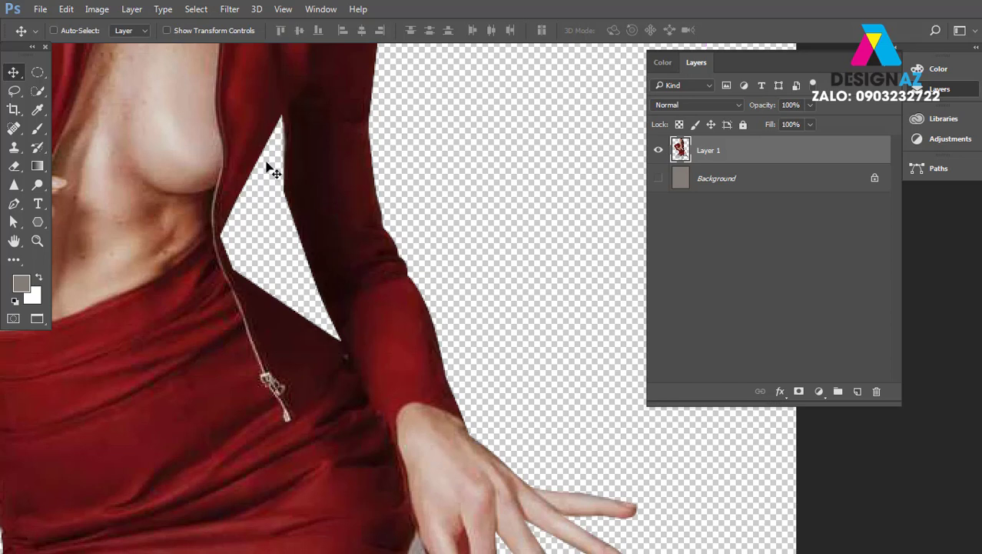
Set the Pen tool's path operation to combine new paths with existing ones
{"action": "key", "text": "p"}
{"action": "left_click", "coordinate": [277, 33]}
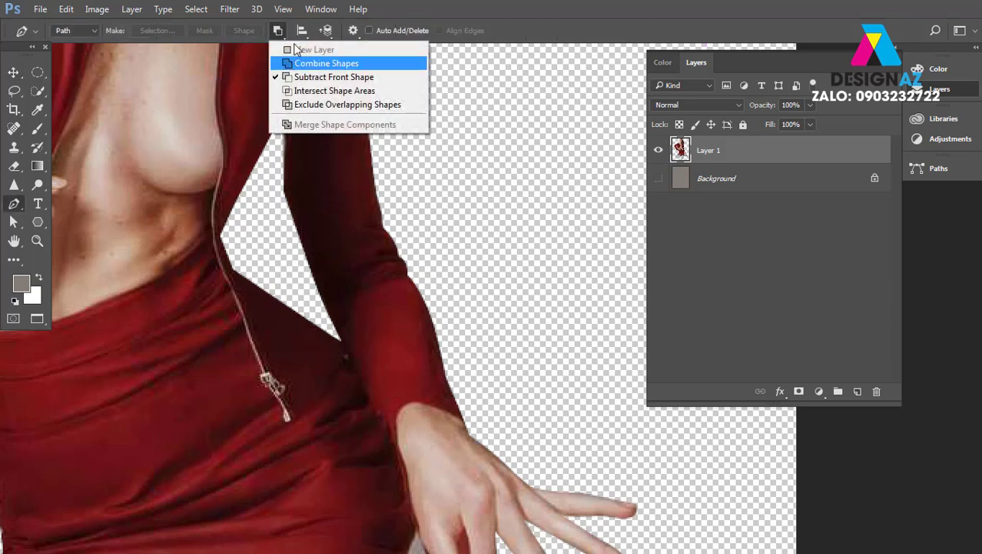
{"action": "left_click", "coordinate": [304, 65]}
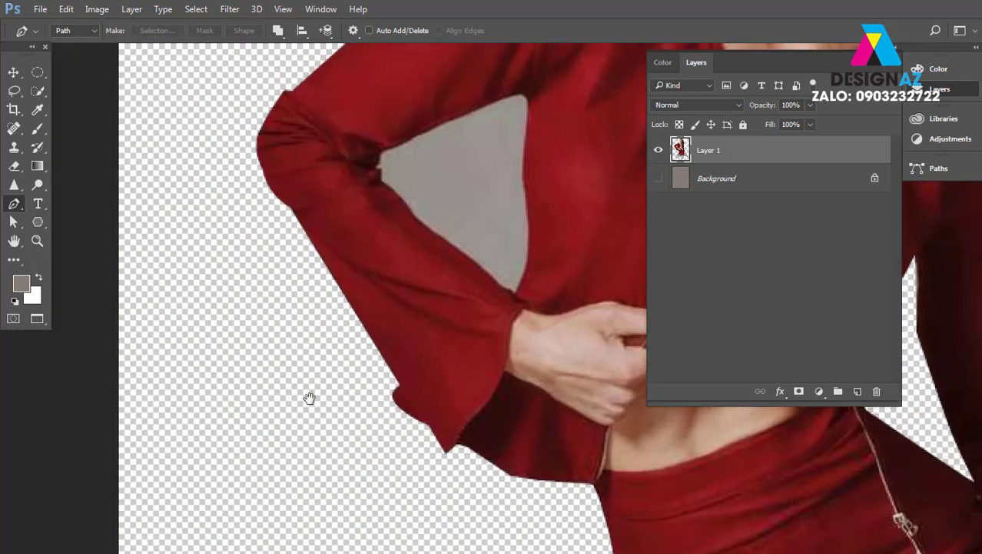
{"action": "left_click_drag", "start_coordinate": [186, 408], "coordinate": [413, 392]}
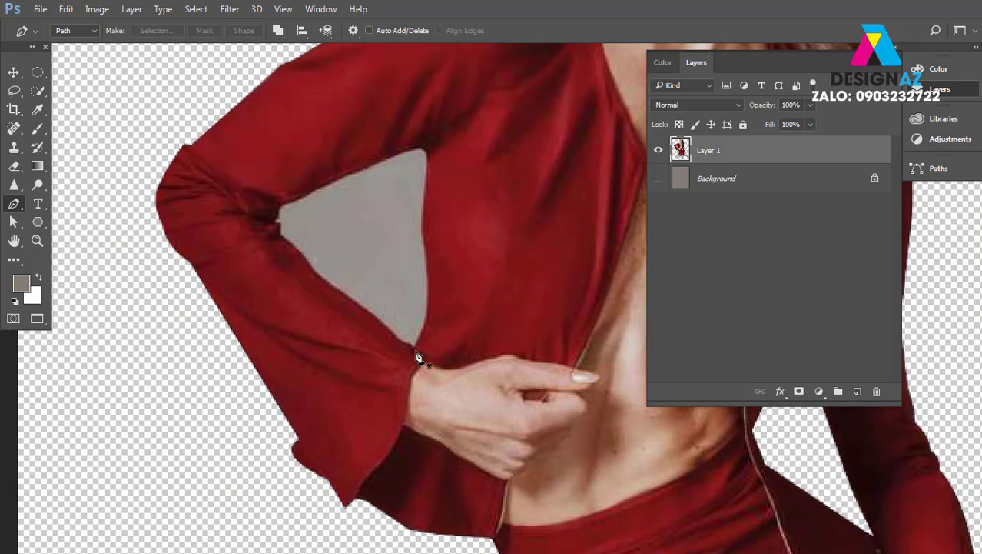
Trace a closed path around the grey triangle inside the bent left arm
{"action": "left_click", "coordinate": [415, 351]}
{"action": "left_click_drag", "start_coordinate": [428, 280], "coordinate": [424, 190]}
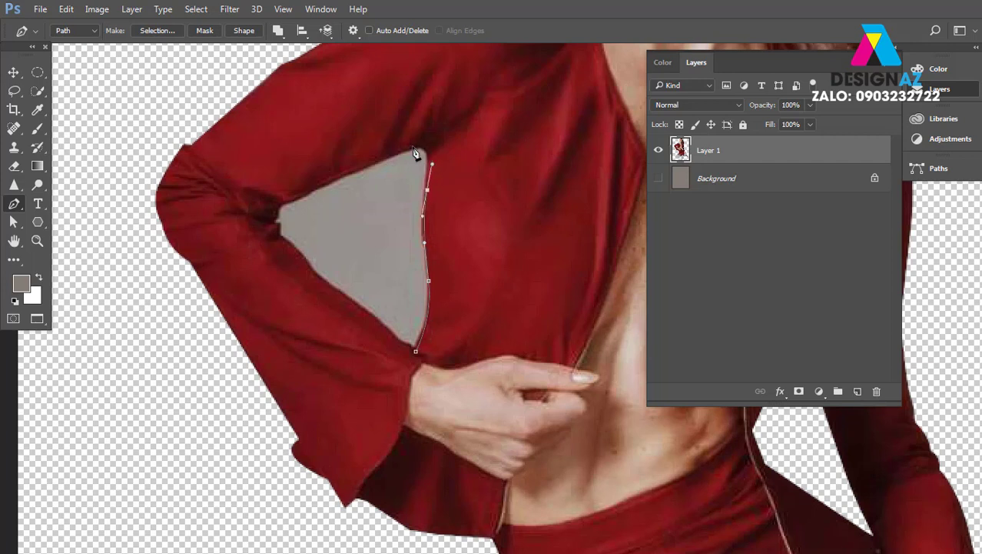
{"action": "left_click_drag", "start_coordinate": [415, 148], "coordinate": [400, 149]}
{"action": "left_click_drag", "start_coordinate": [281, 215], "coordinate": [282, 236]}
{"action": "left_click", "coordinate": [278, 206]}
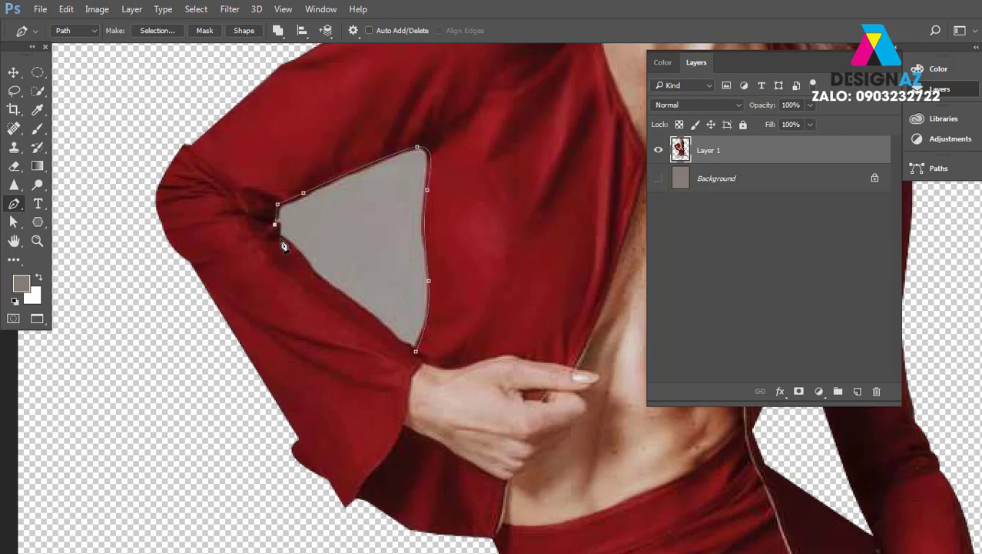
{"action": "left_click_drag", "start_coordinate": [315, 274], "coordinate": [332, 295]}
{"action": "left_click", "coordinate": [416, 352]}
Delete the grey triangle inside the arm from Layer 1, then view the legs and bag area
{"action": "key", "text": "ctrl+Return"}
{"action": "key", "text": "Delete"}
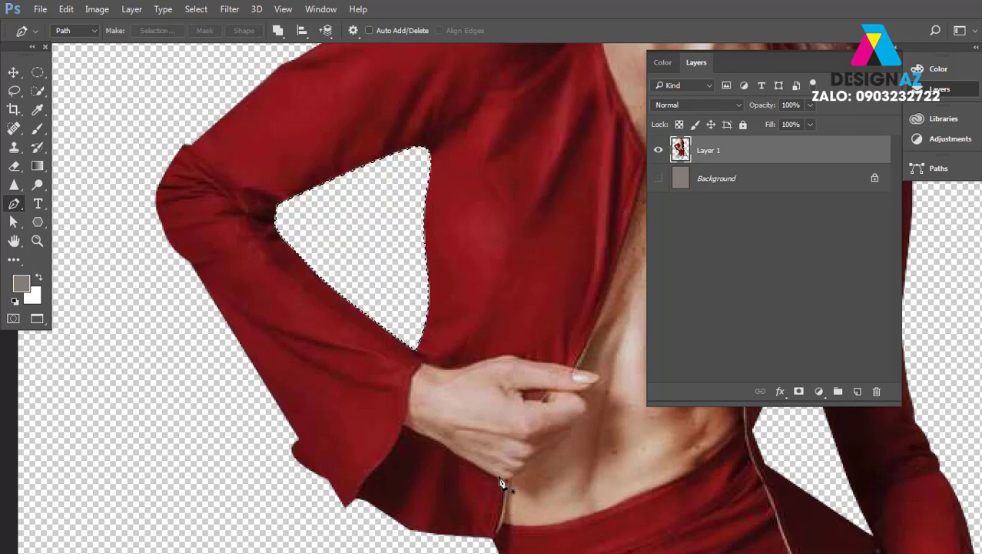
{"action": "key", "text": "v"}
{"action": "scroll", "coordinate": [500, 483], "scroll_direction": "down", "scroll_amount": 3}
{"action": "left_click_drag", "start_coordinate": [329, 492], "coordinate": [329, 406]}
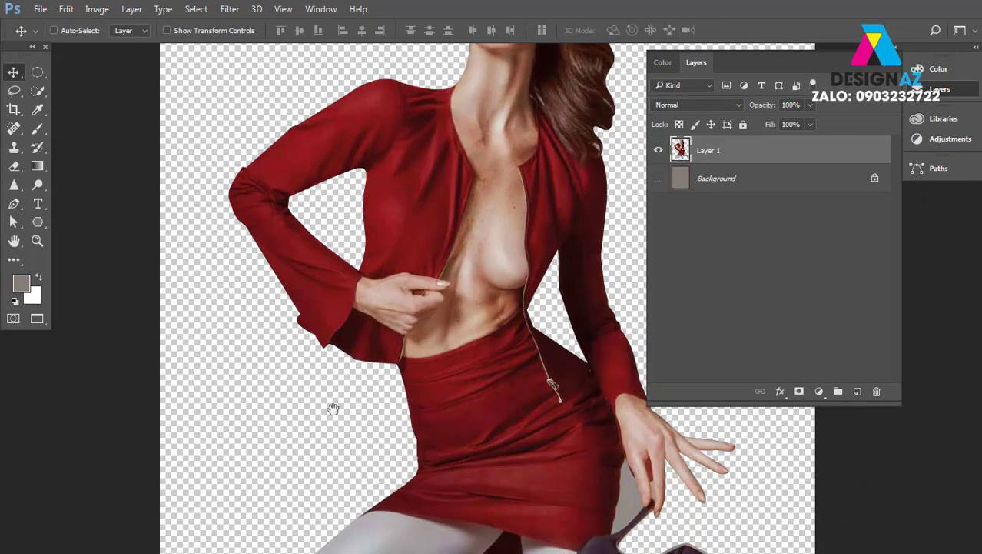
{"action": "scroll", "coordinate": [456, 419], "scroll_direction": "up", "scroll_amount": 2}
{"action": "scroll", "coordinate": [509, 377], "scroll_direction": "up", "scroll_amount": 2}
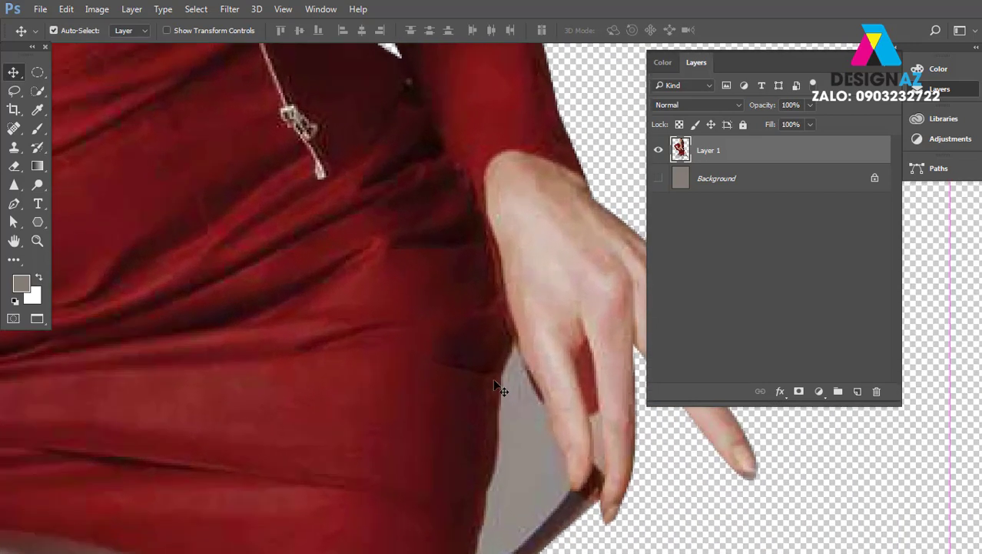
{"action": "scroll", "coordinate": [462, 323], "scroll_direction": "up", "scroll_amount": 1}
Trace and delete the grey gap between the hand, red skirt and shoe strap from Layer 1
{"action": "left_click_drag", "start_coordinate": [440, 276], "coordinate": [363, 208]}
{"action": "key", "text": "p"}
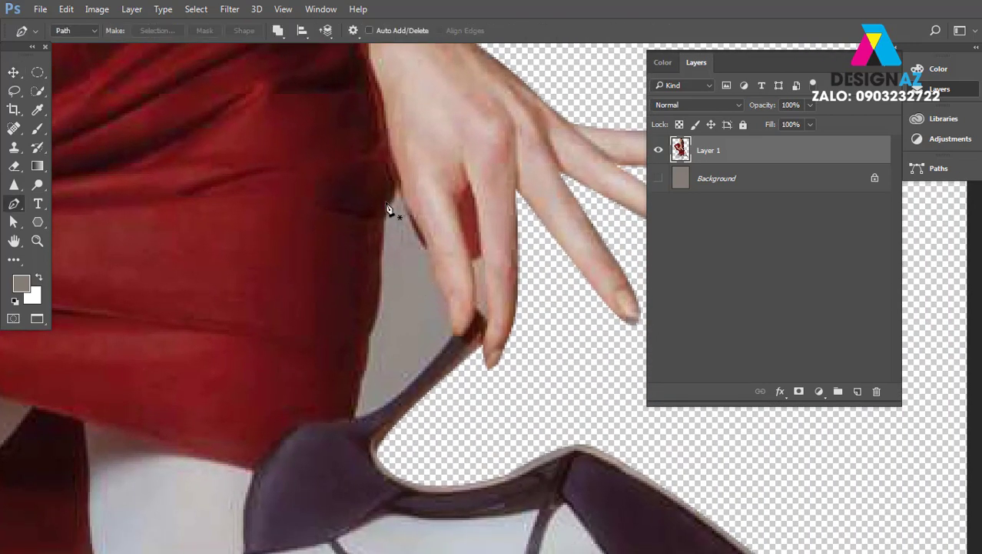
{"action": "left_click", "coordinate": [401, 187]}
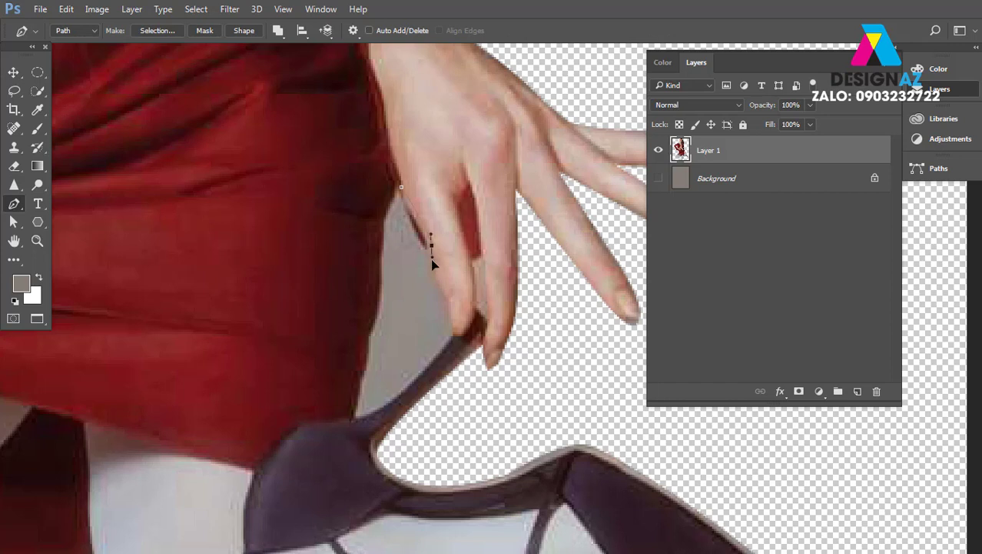
{"action": "left_click", "coordinate": [452, 338]}
{"action": "left_click_drag", "start_coordinate": [354, 418], "coordinate": [310, 406]}
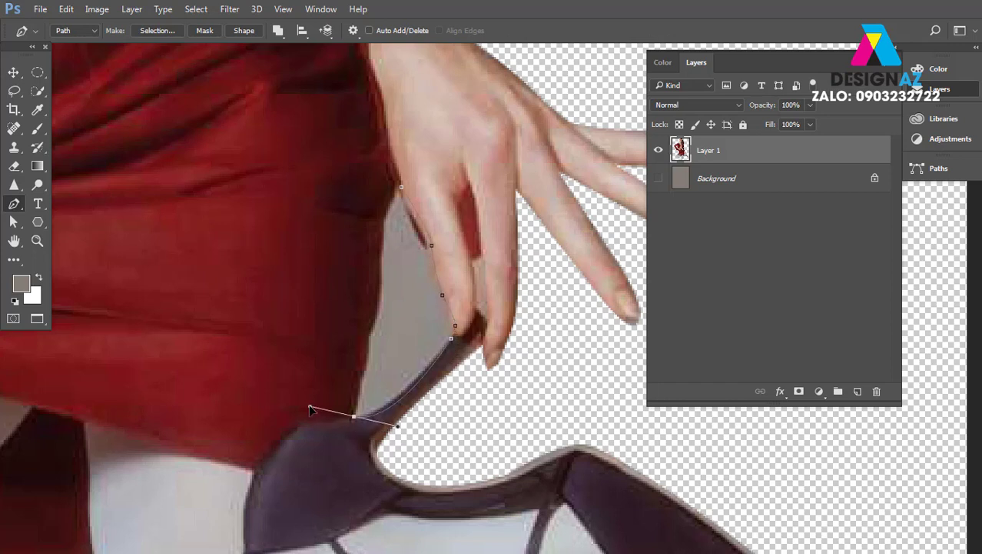
{"action": "left_click", "coordinate": [354, 417], "text": "alt"}
{"action": "left_click", "coordinate": [369, 329]}
{"action": "left_click_drag", "start_coordinate": [380, 221], "coordinate": [379, 196]}
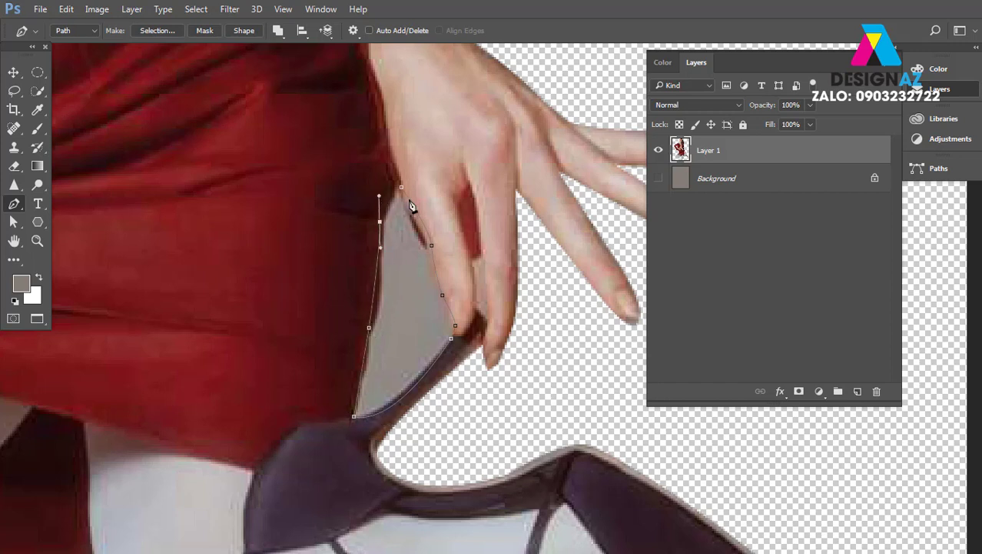
{"action": "left_click", "coordinate": [401, 188]}
{"action": "key", "text": "ctrl+Return"}
{"action": "key", "text": "Delete"}
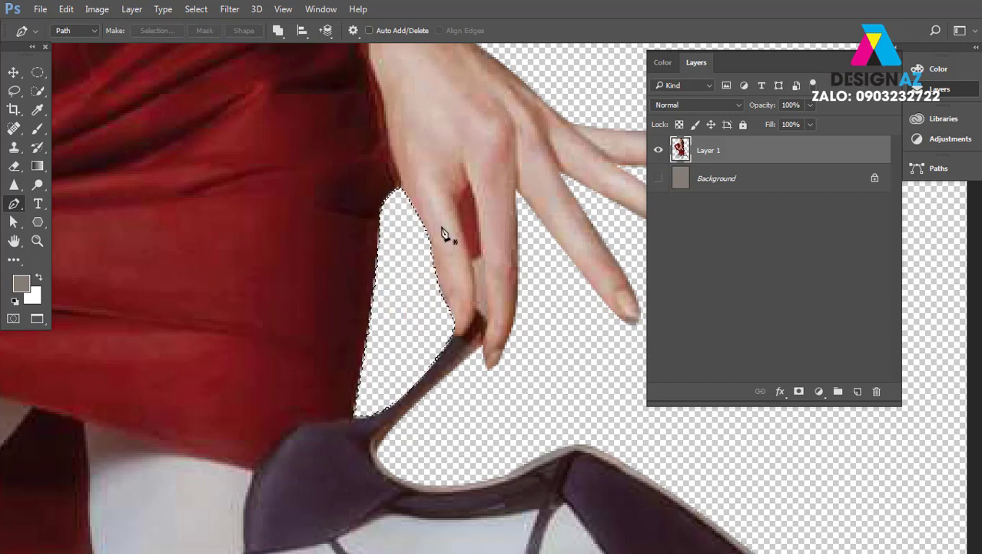
{"action": "key", "text": "v"}
Trace the gap between the fingers and load it as a selection
{"action": "key", "text": "p"}
{"action": "left_click", "coordinate": [468, 260]}
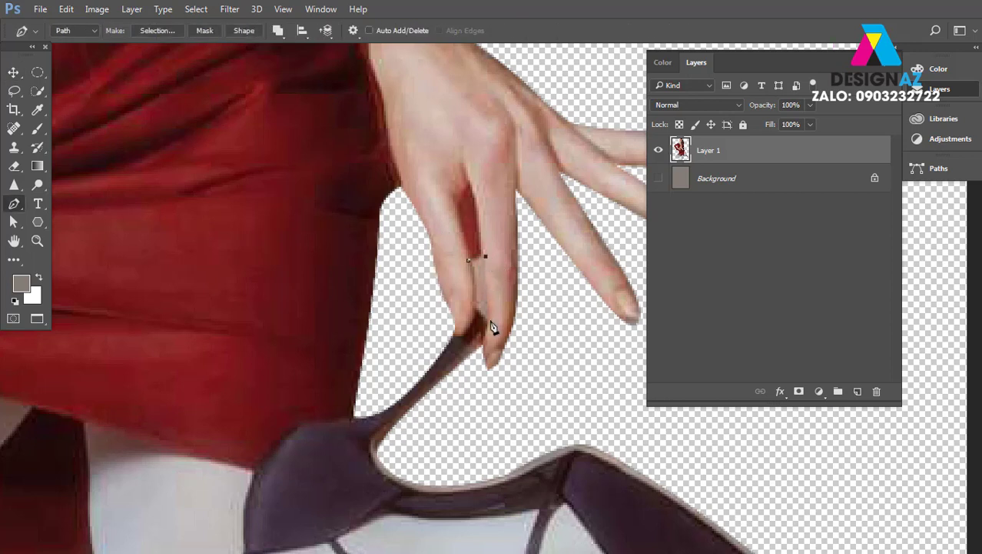
{"action": "left_click_drag", "start_coordinate": [489, 314], "coordinate": [485, 333]}
{"action": "left_click", "coordinate": [475, 304]}
{"action": "left_click", "coordinate": [469, 262]}
{"action": "key", "text": "ctrl+Return"}
Inspect the cutout edges around the face and hair, then switch to the Move tool and open the Filter menu
{"action": "scroll", "coordinate": [513, 360], "scroll_direction": "down", "scroll_amount": 3}
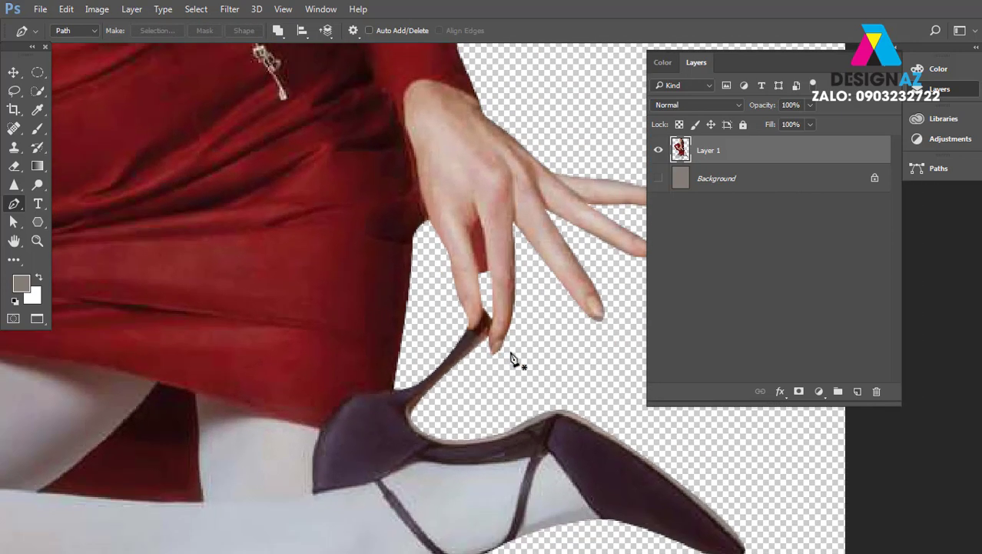
{"action": "scroll", "coordinate": [458, 410], "scroll_direction": "down", "scroll_amount": 2}
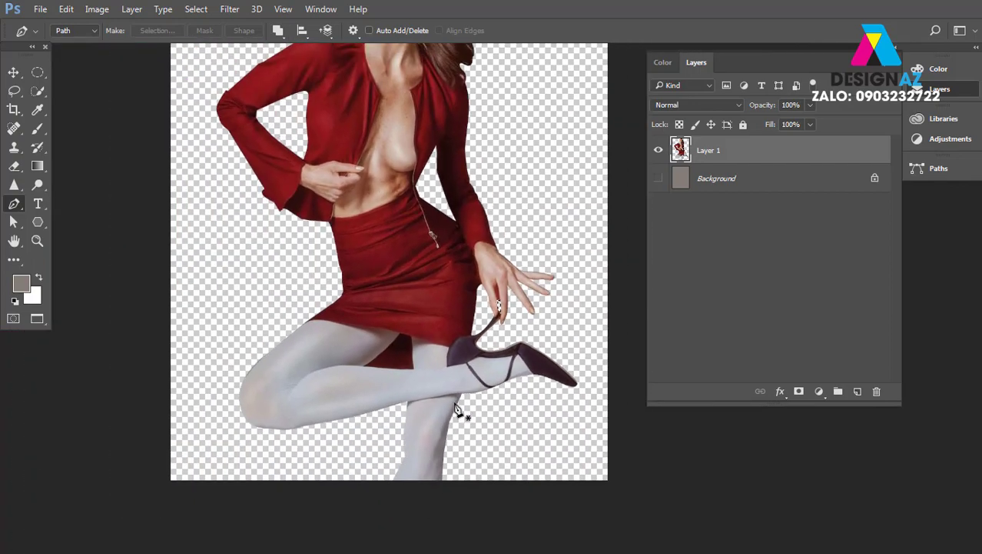
{"action": "scroll", "coordinate": [460, 410], "scroll_direction": "down", "scroll_amount": 2}
{"action": "mouse_move", "coordinate": [408, 114]}
{"action": "left_mouse_down"}
{"action": "mouse_move", "coordinate": [412, 243]}
{"action": "mouse_move", "coordinate": [445, 441]}
{"action": "left_mouse_up"}
{"action": "scroll", "coordinate": [412, 243], "scroll_direction": "up", "scroll_amount": 3}
{"action": "scroll", "coordinate": [412, 180], "scroll_direction": "up", "scroll_amount": 3}
{"action": "scroll", "coordinate": [438, 286], "scroll_direction": "up", "scroll_amount": 1}
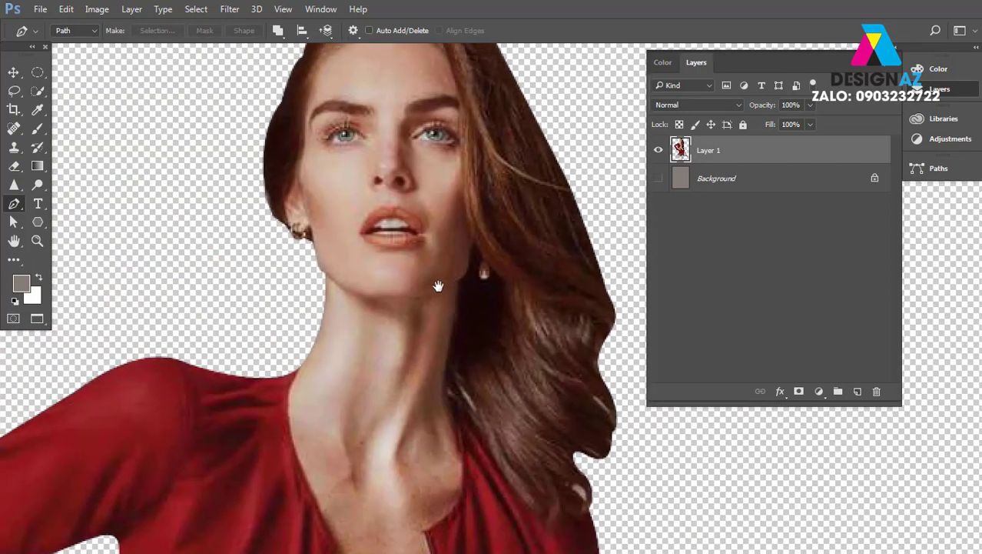
{"action": "left_click_drag", "start_coordinate": [439, 286], "coordinate": [449, 359]}
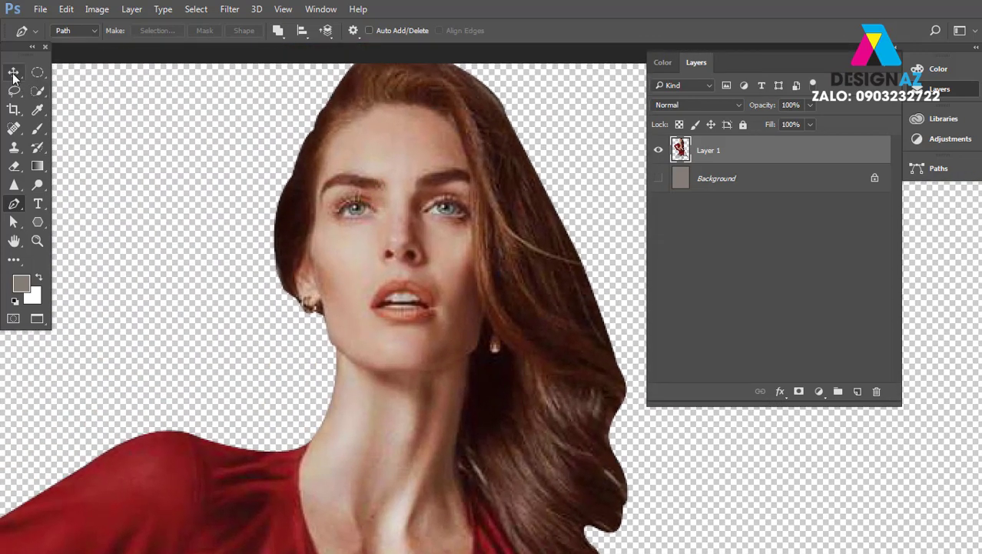
{"action": "left_click", "coordinate": [13, 72]}
{"action": "left_click", "coordinate": [230, 9]}
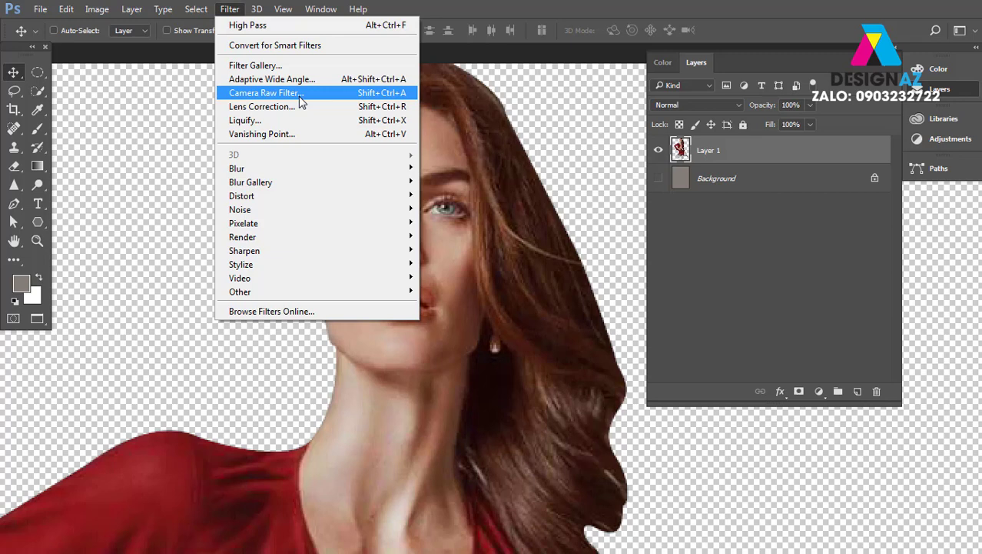
Apply the Camera Raw Filter to Layer 1 with every slider left at 0
{"action": "left_click", "coordinate": [326, 94]}
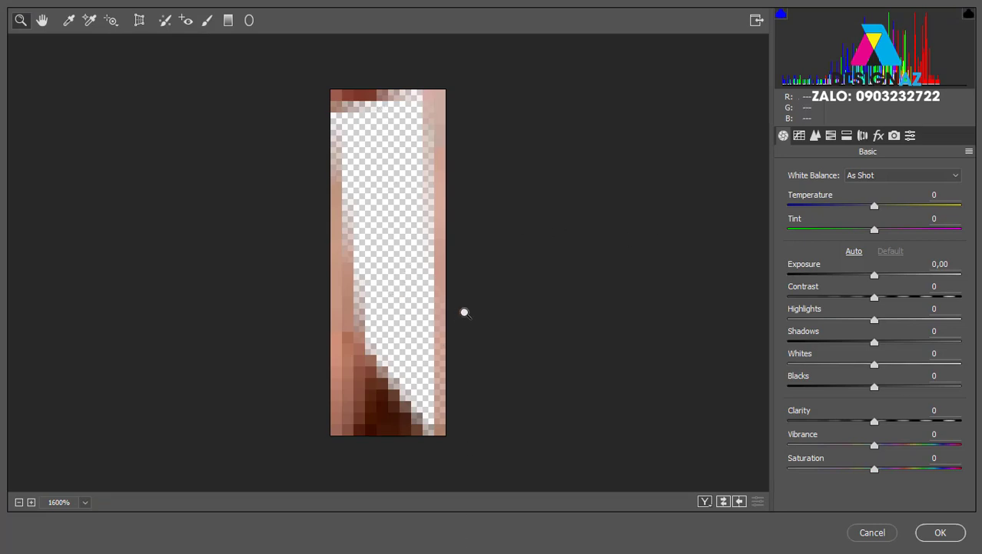
{"action": "scroll", "coordinate": [464, 311], "scroll_direction": "down", "scroll_amount": 2}
{"action": "scroll", "coordinate": [484, 314], "scroll_direction": "down", "scroll_amount": 2}
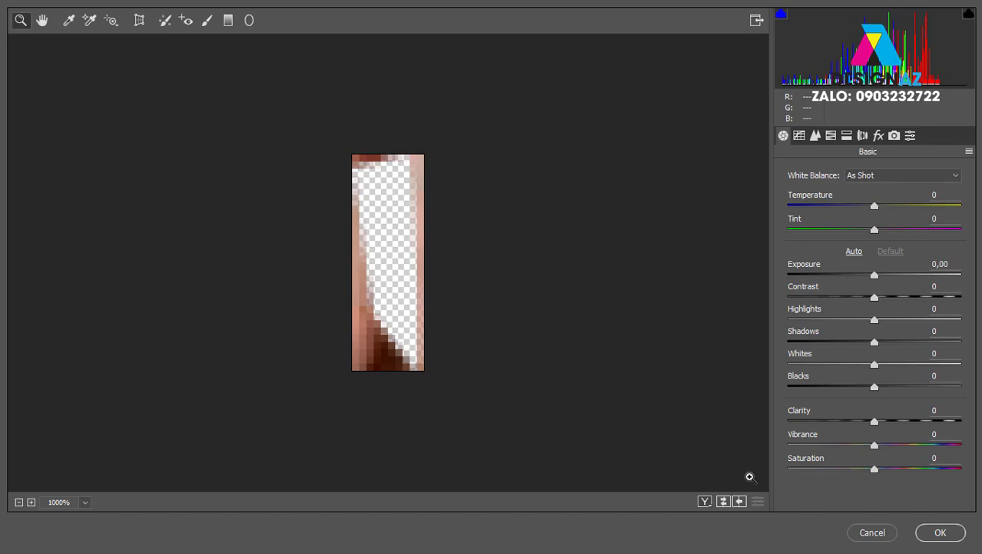
{"action": "left_click", "coordinate": [939, 532]}
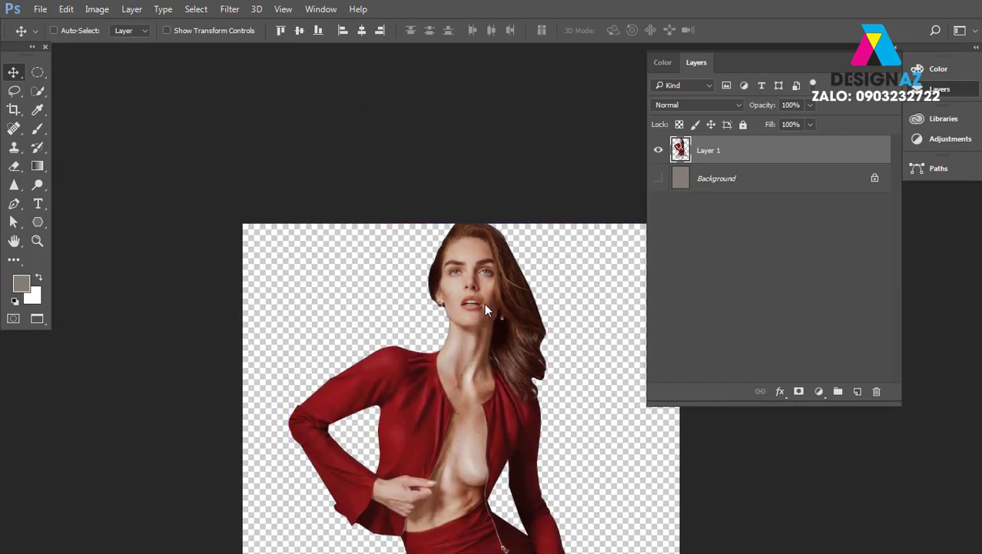
Make the grey Background layer visible behind the cut-out model
{"action": "right_click", "coordinate": [485, 304]}
{"action": "left_click", "coordinate": [522, 313]}
{"action": "left_click", "coordinate": [658, 178]}
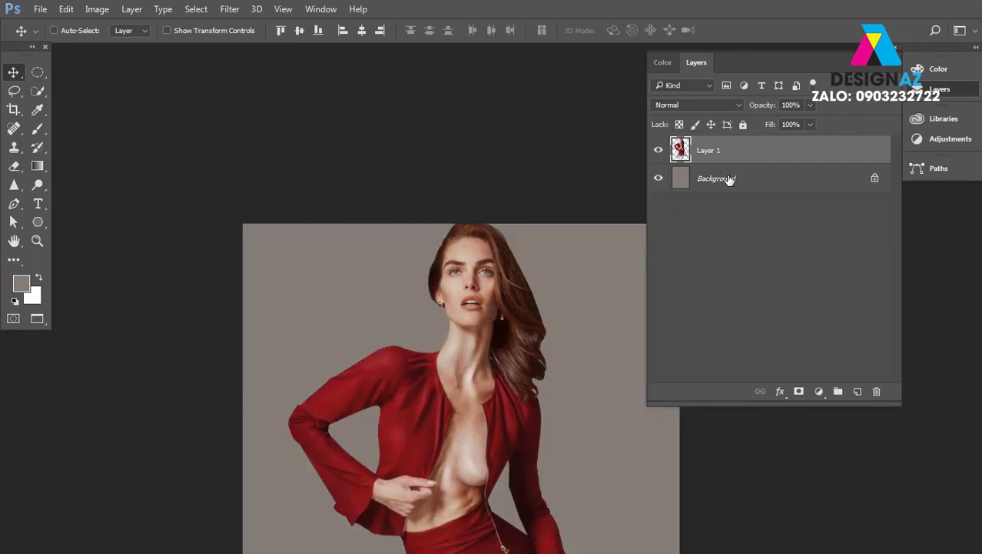
Open and close the Camera Raw Filter without changes, then zoom to frame the figure
{"action": "left_click", "coordinate": [230, 9]}
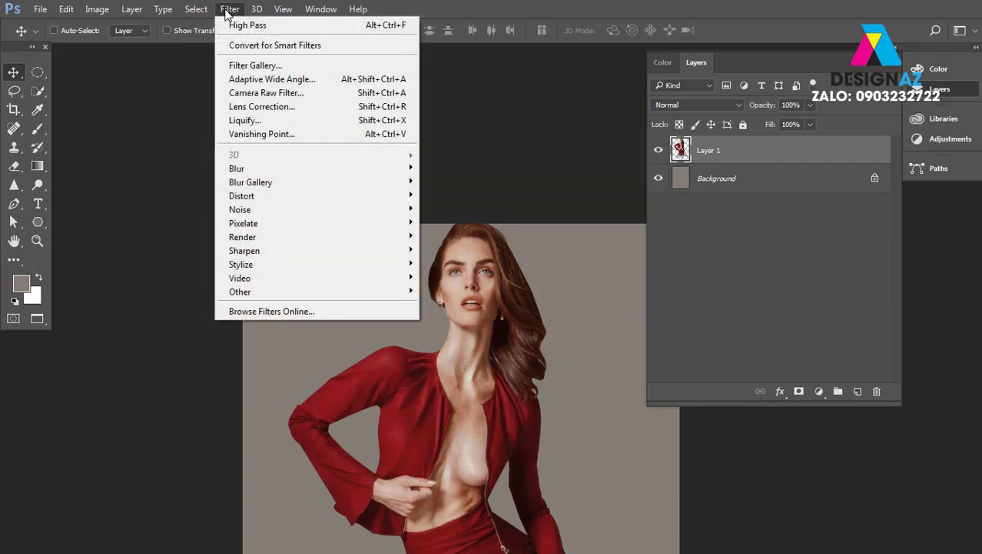
{"action": "left_click", "coordinate": [298, 93]}
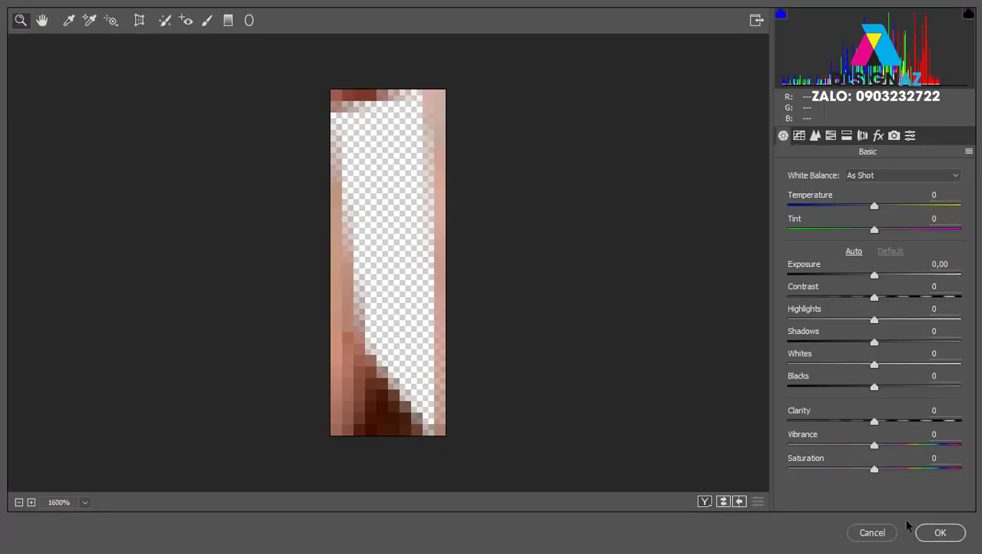
{"action": "left_click", "coordinate": [873, 532]}
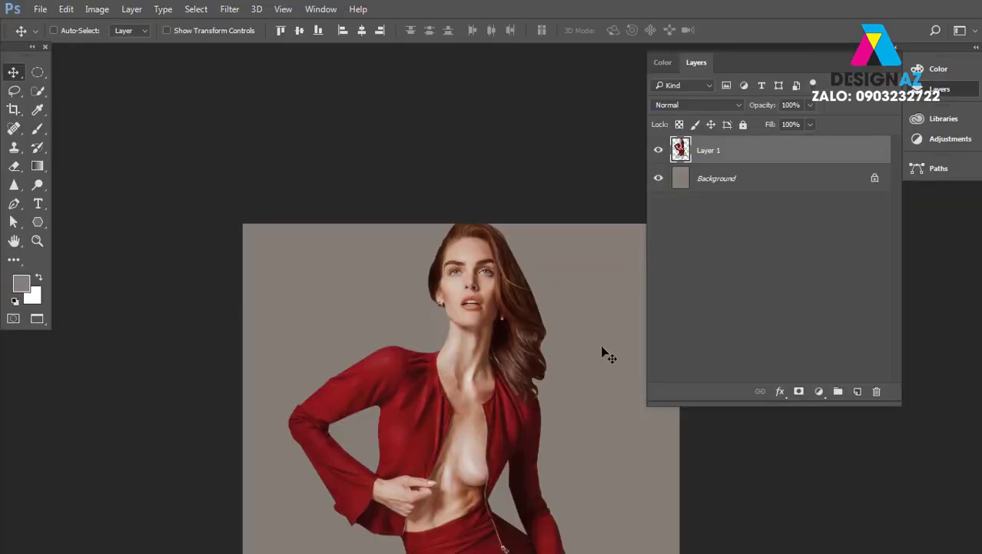
{"action": "key", "text": "ctrl+minus"}
{"action": "key", "text": "ctrl+minus"}
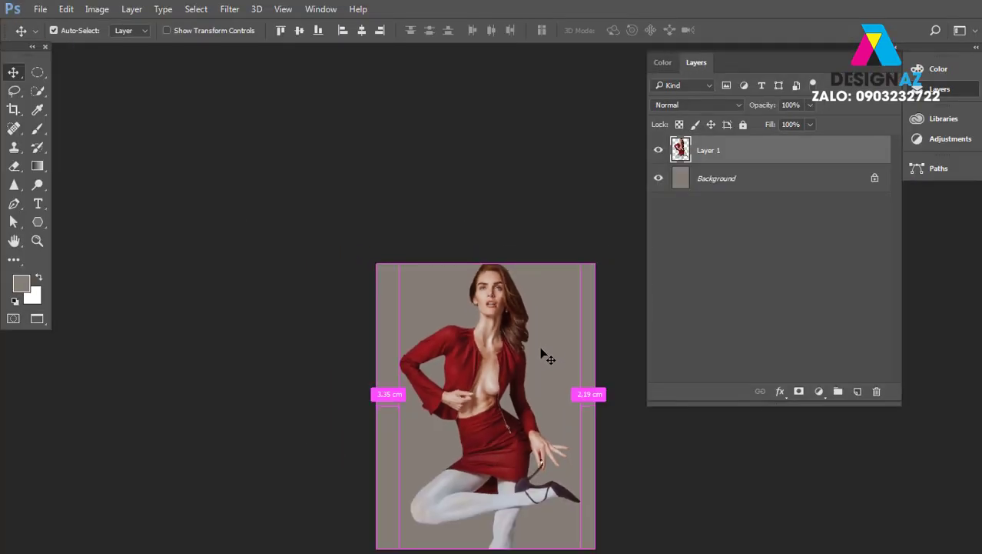
{"action": "key", "text": "ctrl+minus"}
{"action": "key", "text": "ctrl+plus"}
{"action": "key", "text": "ctrl+plus"}
{"action": "key", "text": "ctrl+plus"}
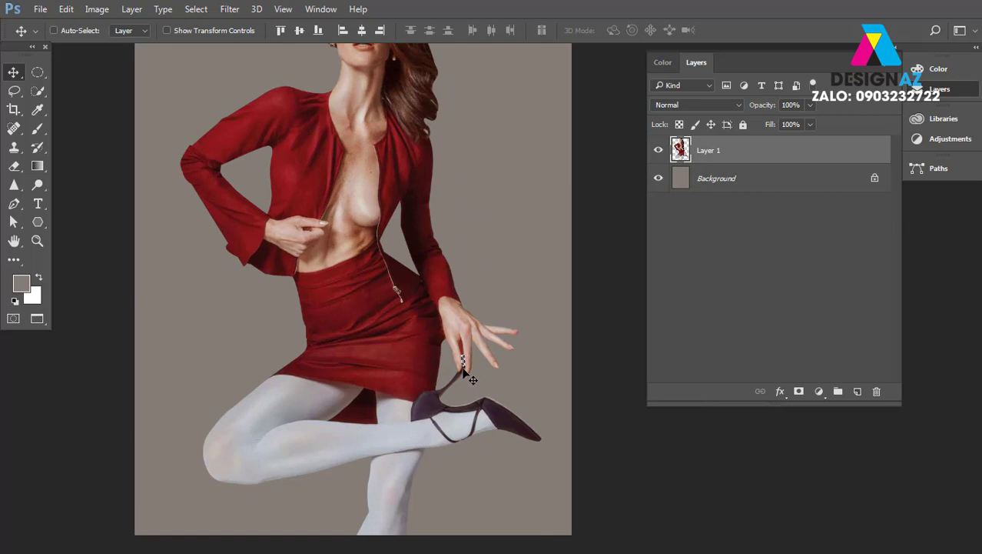
{"action": "key", "text": "ctrl"}
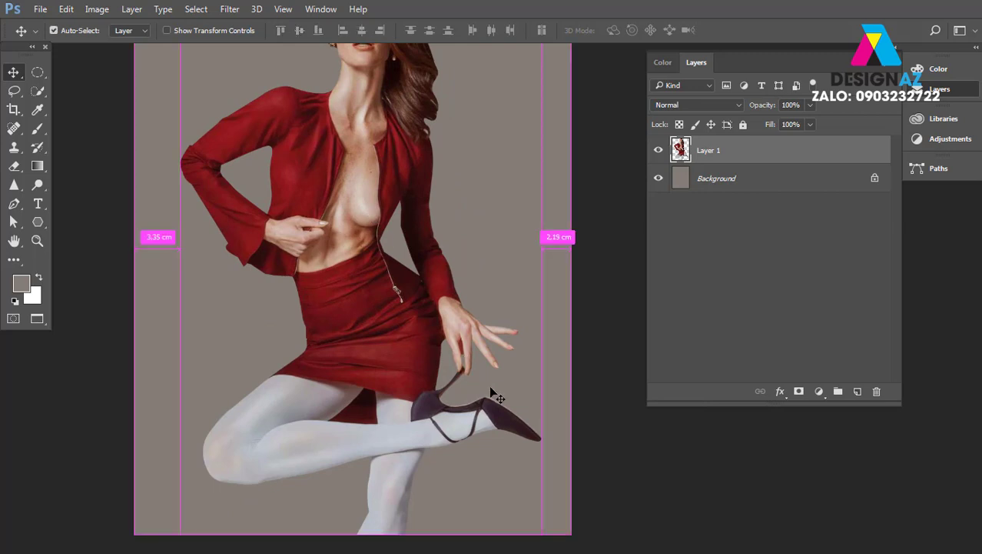
{"action": "left_click", "coordinate": [230, 9]}
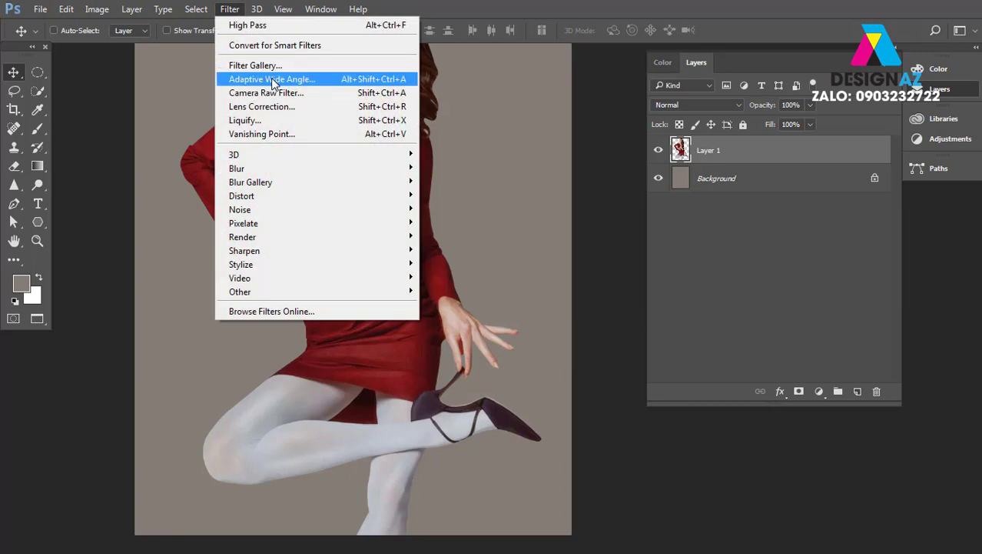
In Camera Raw's Detail settings, try sharpening Amount 68, higher Masking and luminance noise reduction, and compare before/after
{"action": "left_click", "coordinate": [271, 94]}
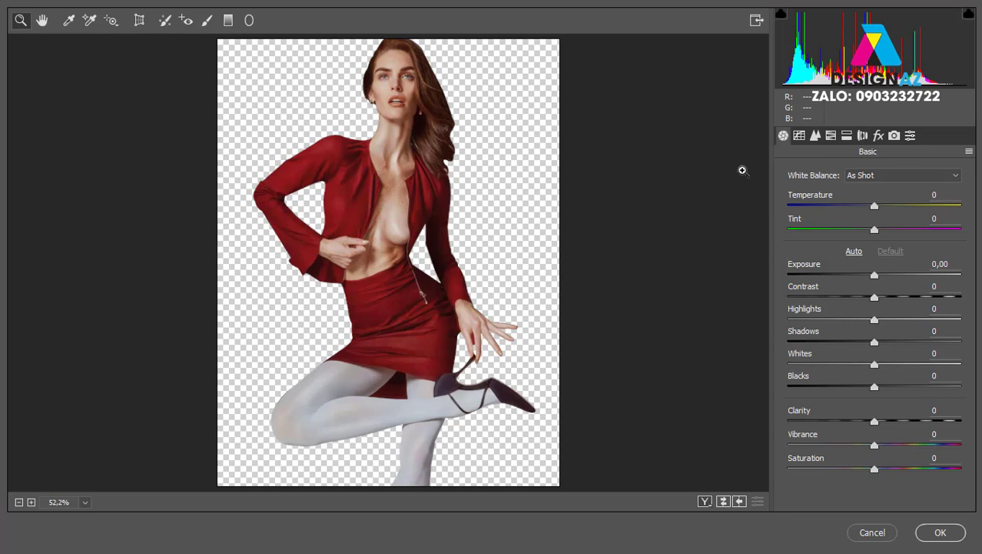
{"action": "left_click", "coordinate": [816, 137]}
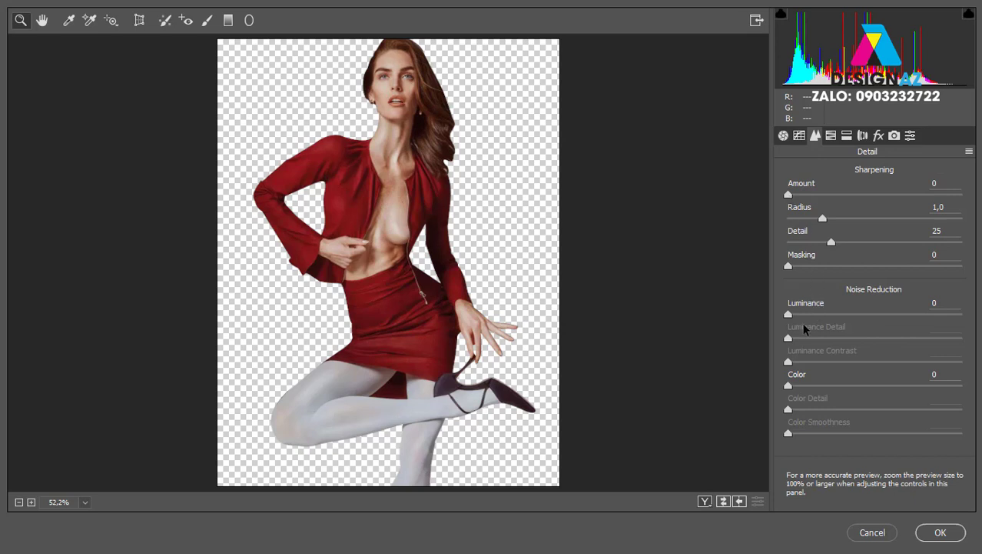
{"action": "left_click", "coordinate": [788, 266], "text": "alt"}
{"action": "left_click_drag", "start_coordinate": [791, 269], "coordinate": [889, 265]}
{"action": "left_click_drag", "start_coordinate": [789, 196], "coordinate": [866, 196]}
{"action": "left_click_drag", "start_coordinate": [788, 314], "coordinate": [961, 314]}
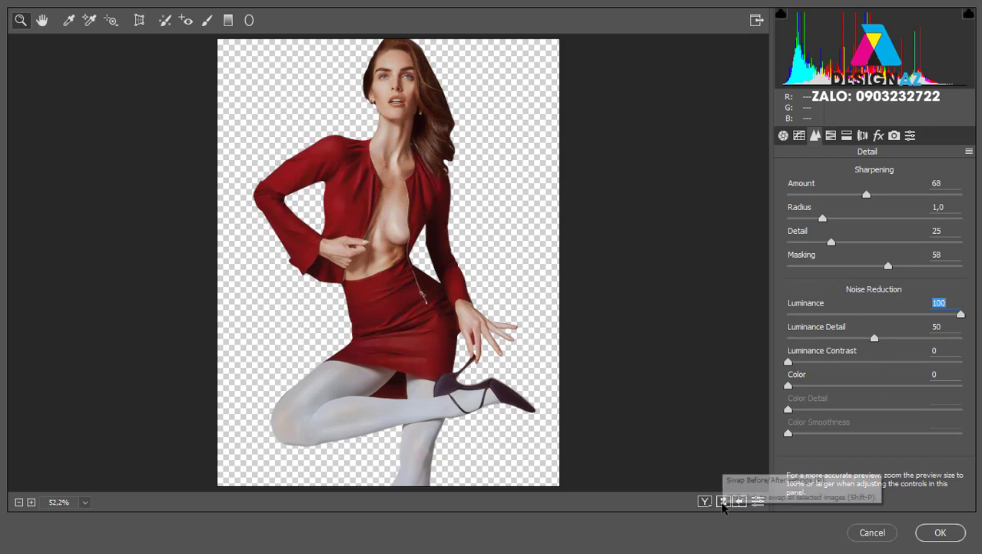
{"action": "left_click", "coordinate": [722, 501]}
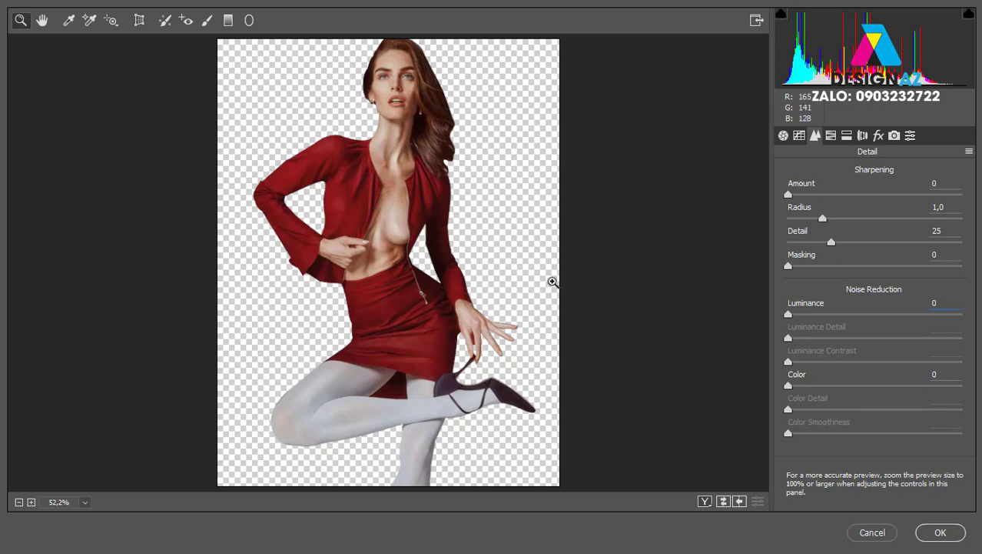
{"action": "left_click", "coordinate": [705, 502]}
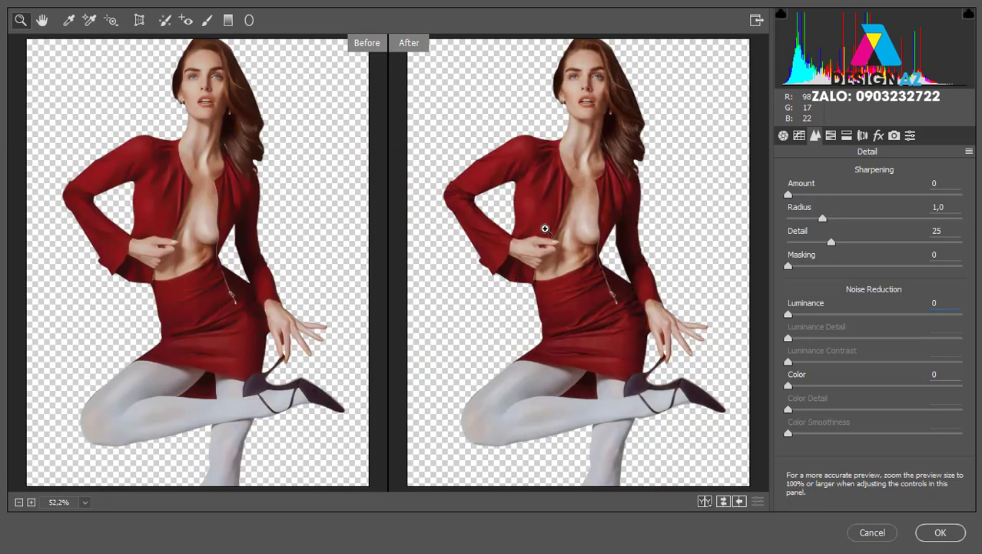
Zoom the before/after preview to inspect the neck and face, then apply the filter
{"action": "left_click", "coordinate": [578, 195]}
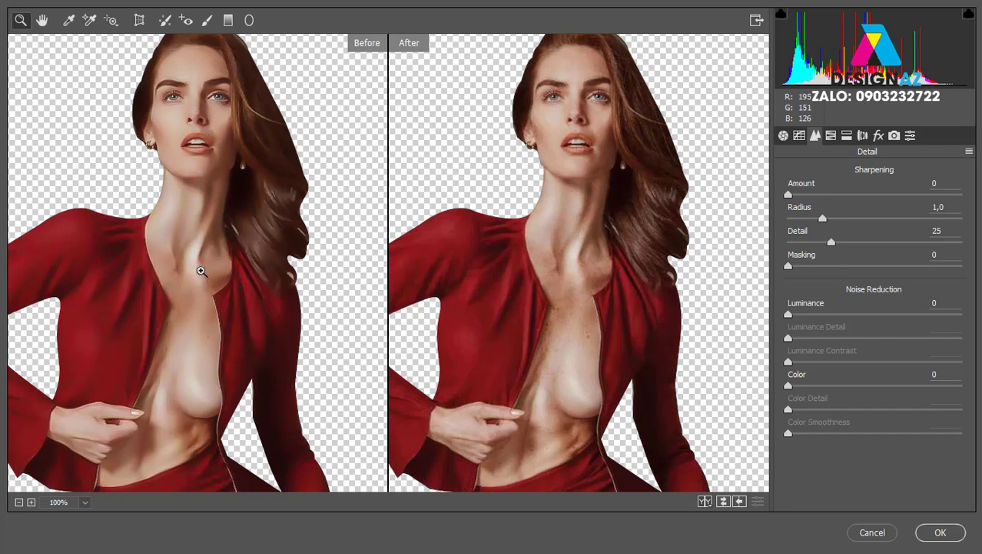
{"action": "left_click", "coordinate": [202, 281]}
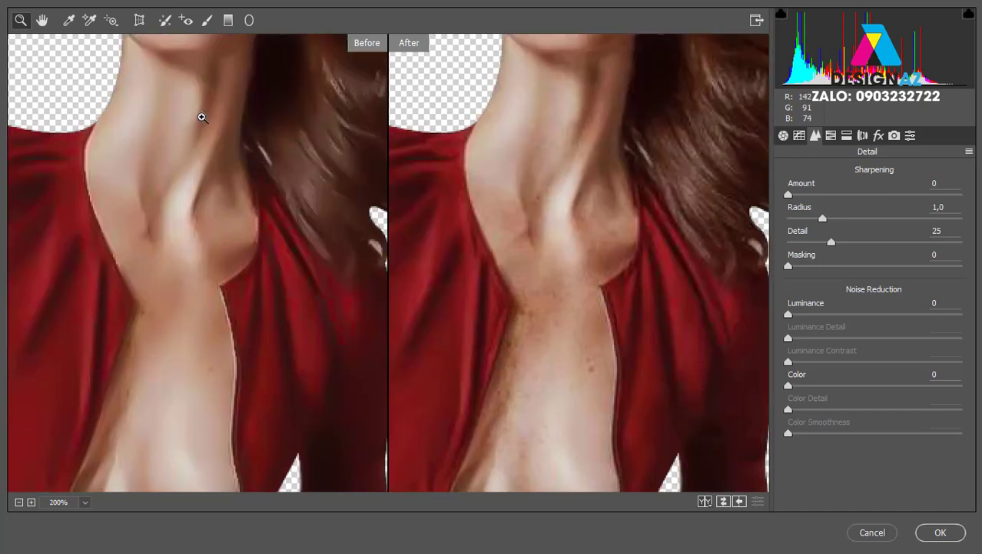
{"action": "left_click_drag", "start_coordinate": [202, 117], "coordinate": [229, 228]}
{"action": "key", "text": "ctrl+minus"}
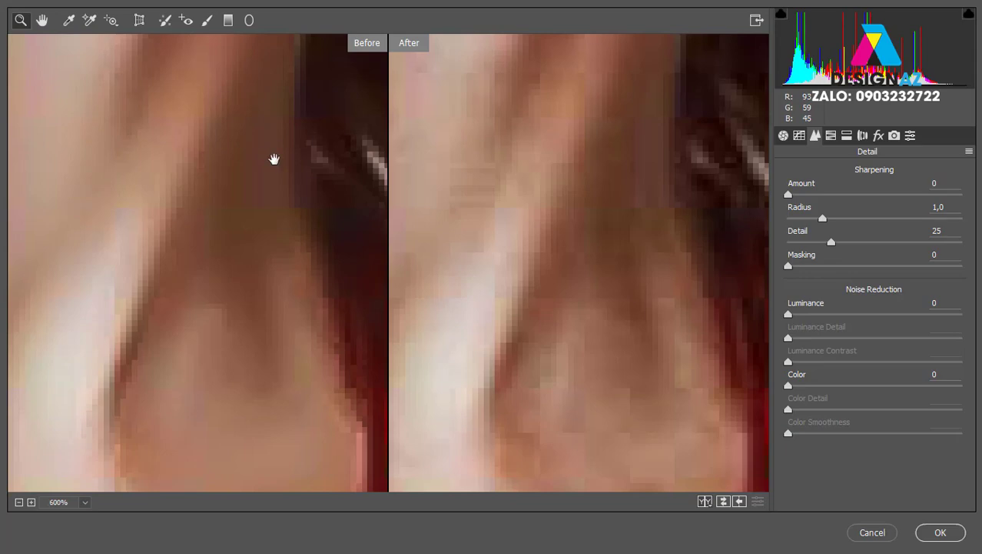
{"action": "key", "text": "ctrl+minus"}
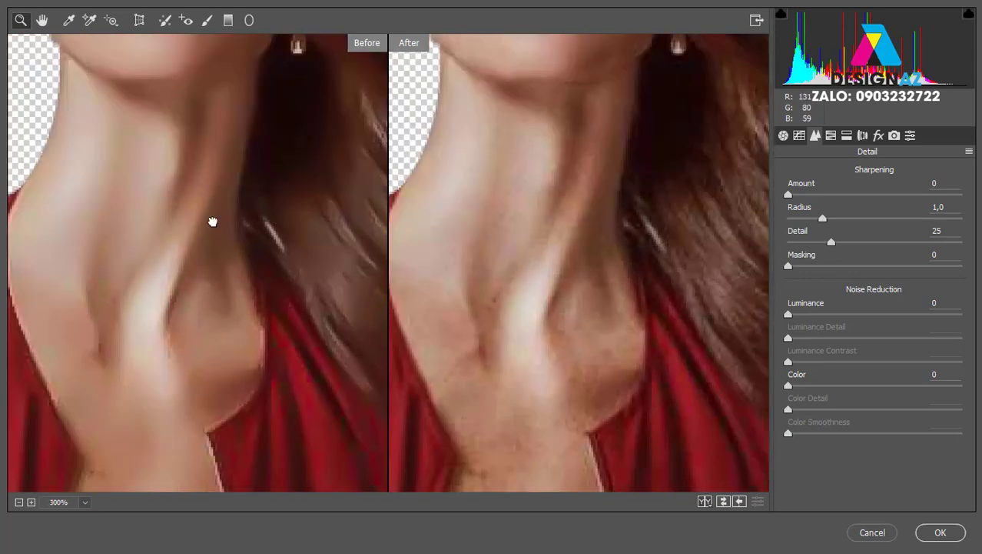
{"action": "left_click_drag", "start_coordinate": [213, 221], "coordinate": [268, 384]}
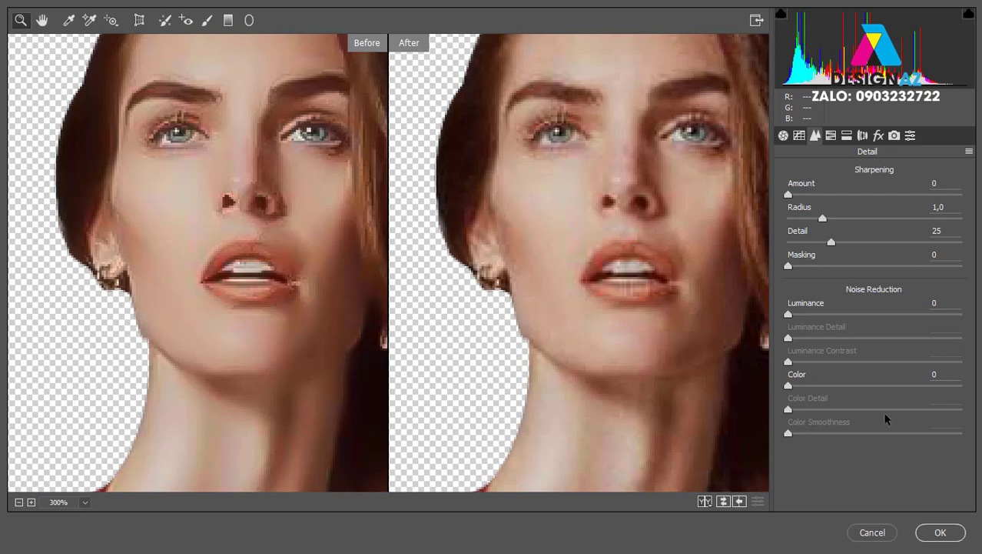
{"action": "left_click", "coordinate": [941, 531]}
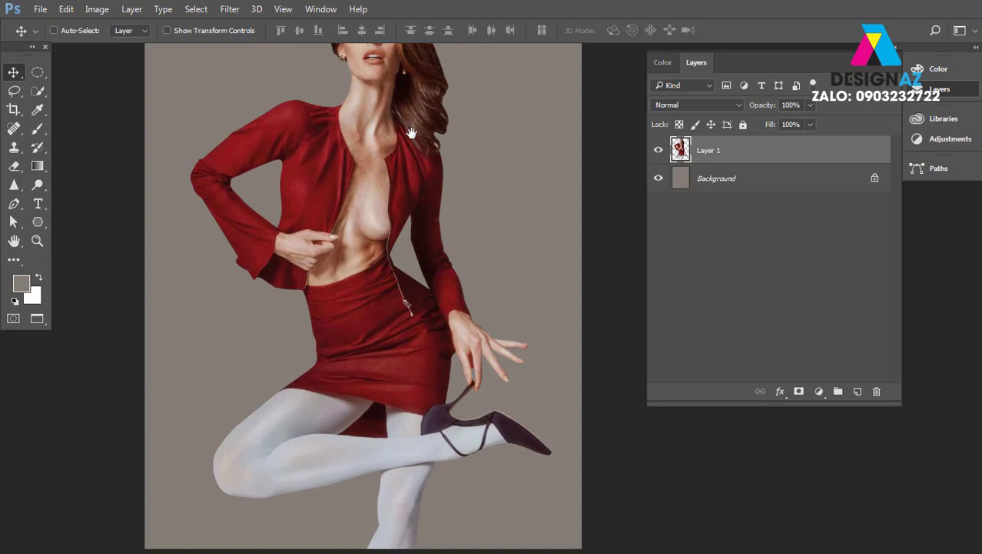
Frame the face, then apply Camera Raw with sharpening Masking 65 and Luminance noise reduction 100
{"action": "left_click_drag", "start_coordinate": [410, 133], "coordinate": [416, 213]}
{"action": "scroll", "coordinate": [416, 213], "scroll_direction": "up", "scroll_amount": 2}
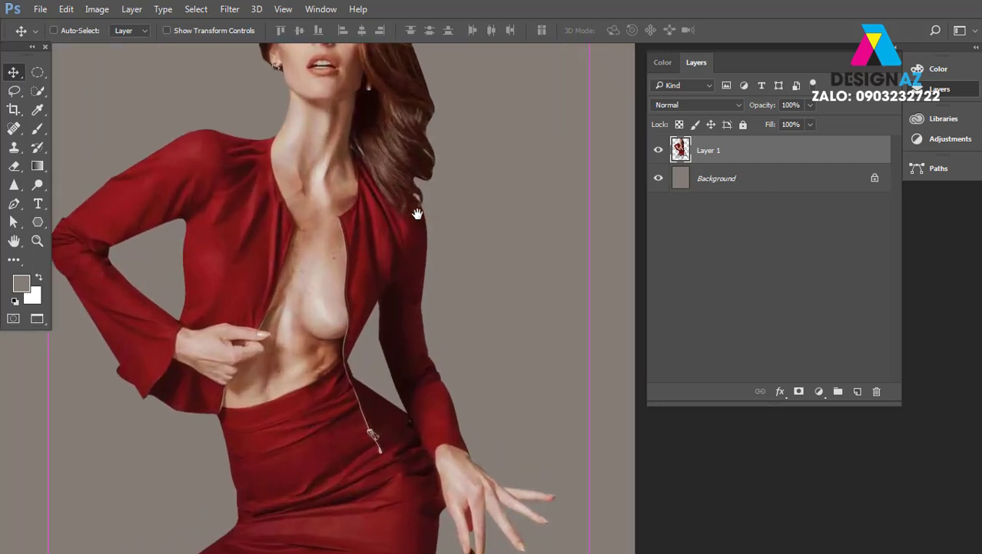
{"action": "scroll", "coordinate": [390, 175], "scroll_direction": "up", "scroll_amount": 2}
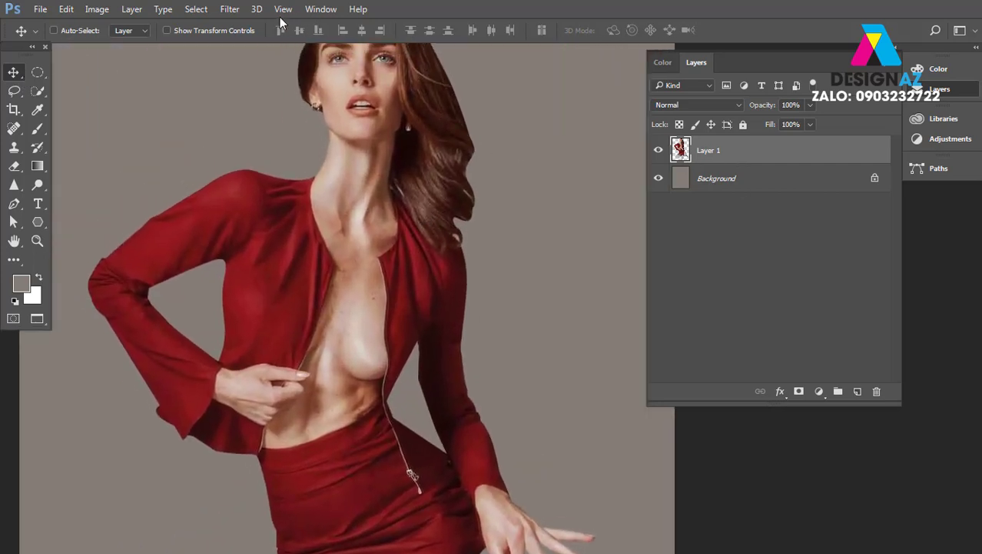
{"action": "left_click", "coordinate": [230, 10]}
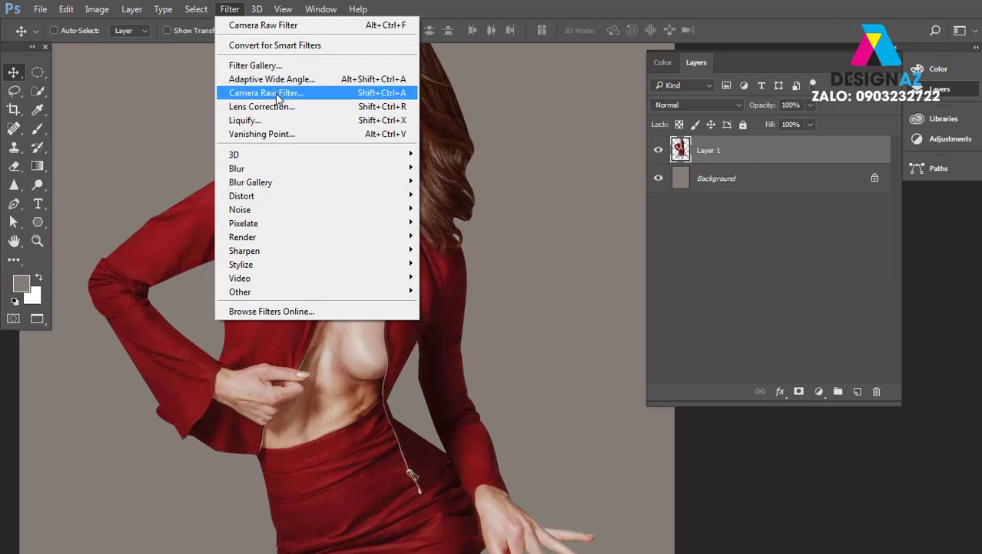
{"action": "left_click", "coordinate": [277, 96]}
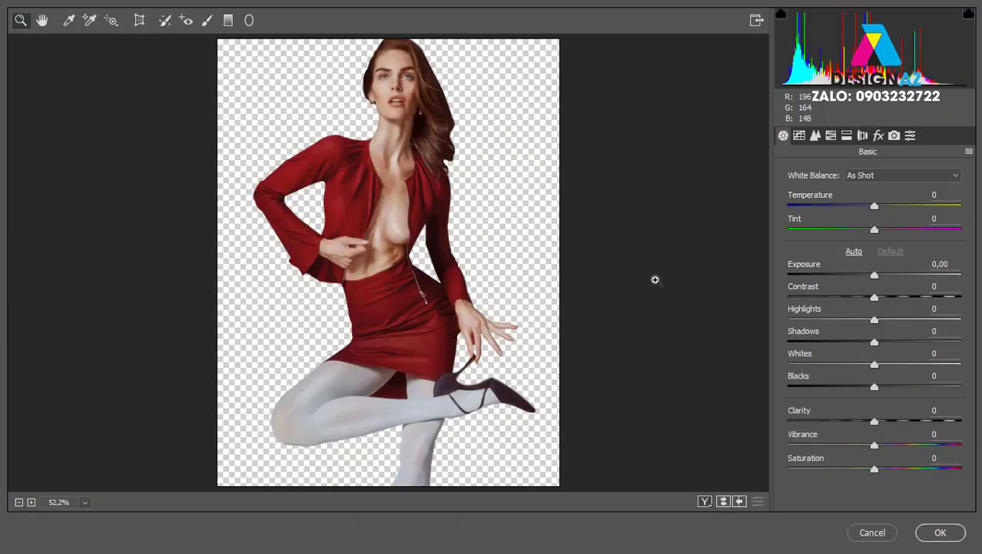
{"action": "left_click", "coordinate": [815, 136]}
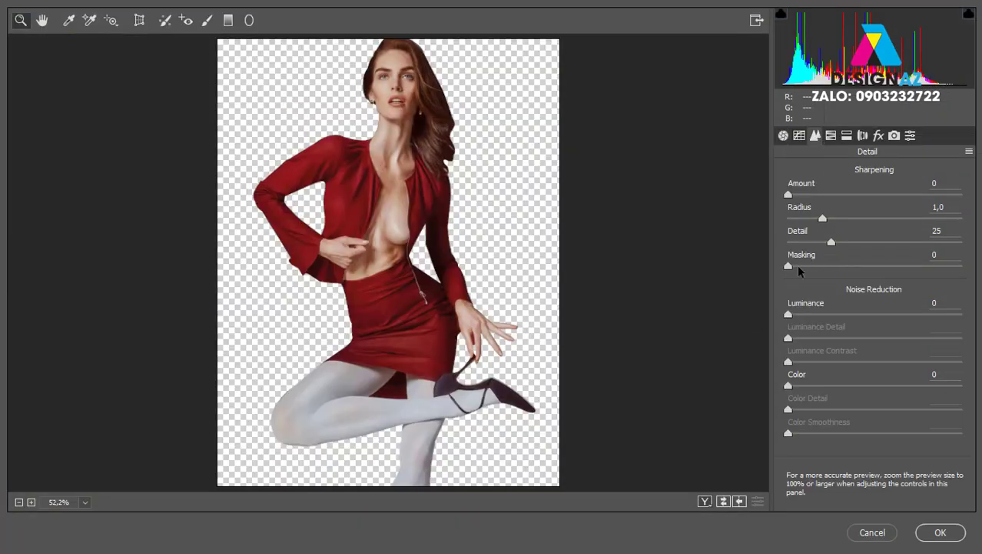
{"action": "left_click_drag", "start_coordinate": [788, 266], "coordinate": [901, 266]}
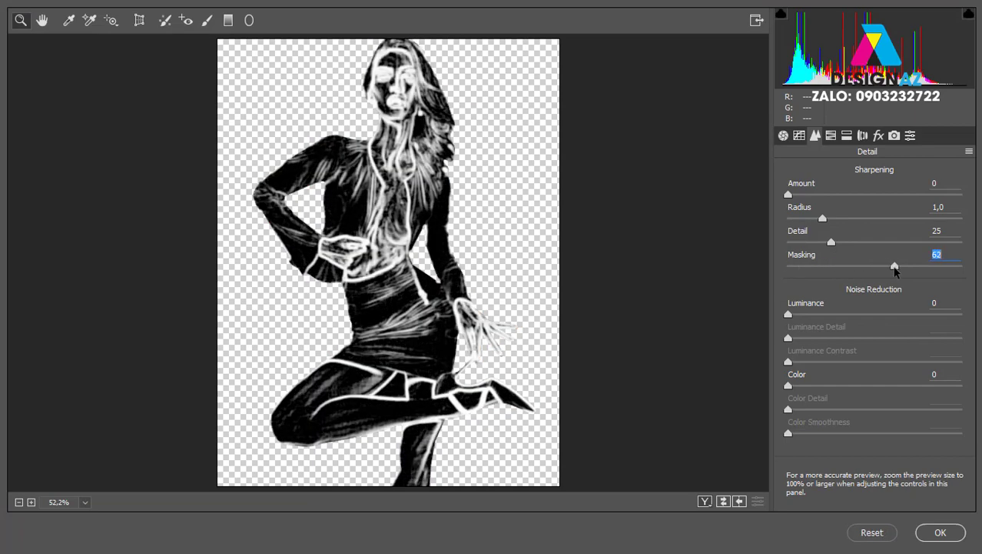
{"action": "key", "text": "Tab"}
{"action": "type", "text": "100"}
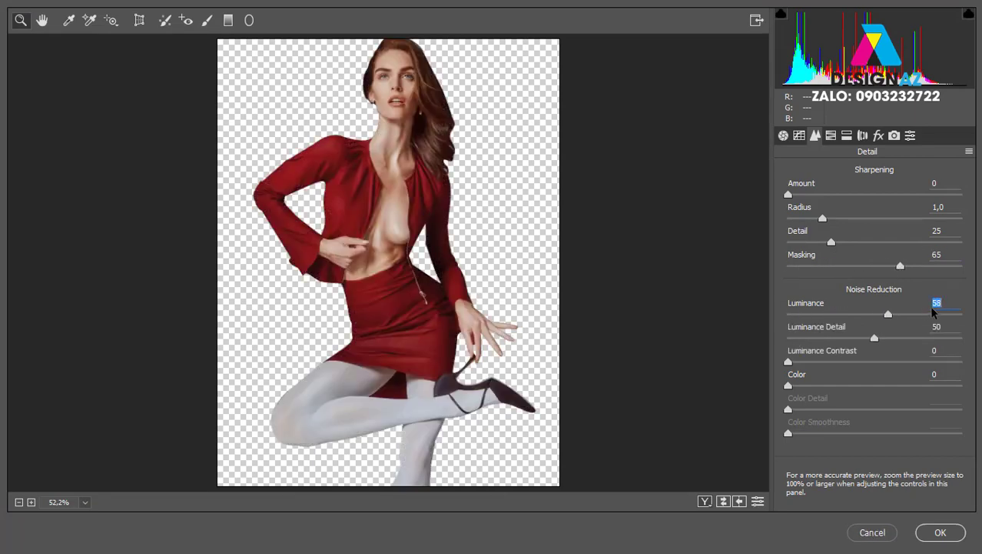
{"action": "left_click", "coordinate": [944, 531]}
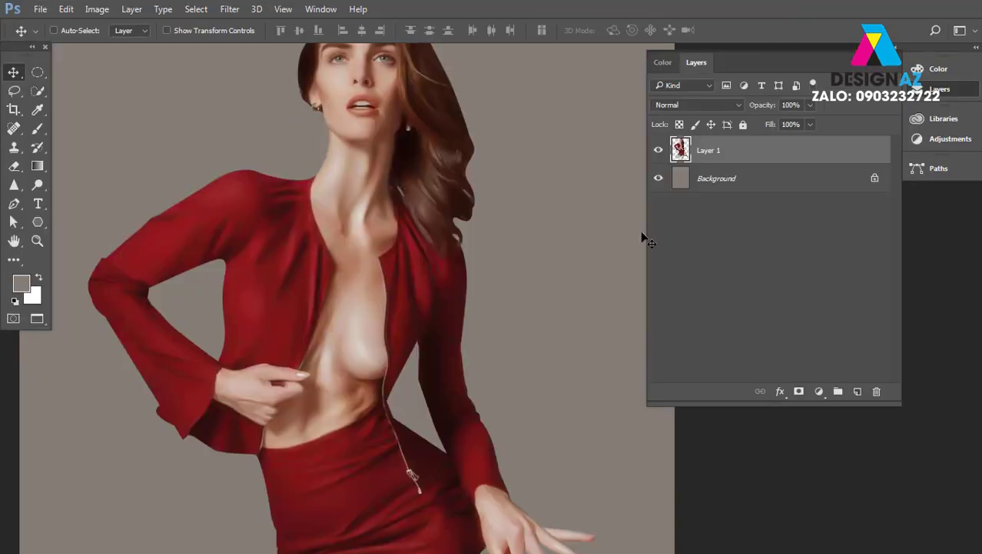
{"action": "key", "text": "ctrl+plus"}
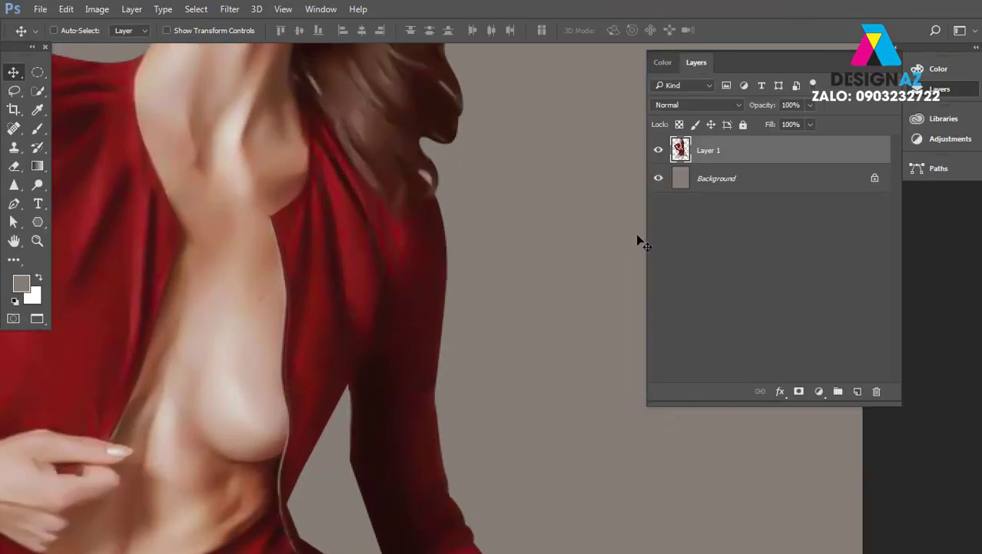
{"action": "scroll", "coordinate": [559, 277], "scroll_direction": "down", "scroll_amount": 5}
{"action": "left_click_drag", "start_coordinate": [558, 277], "coordinate": [622, 215]}
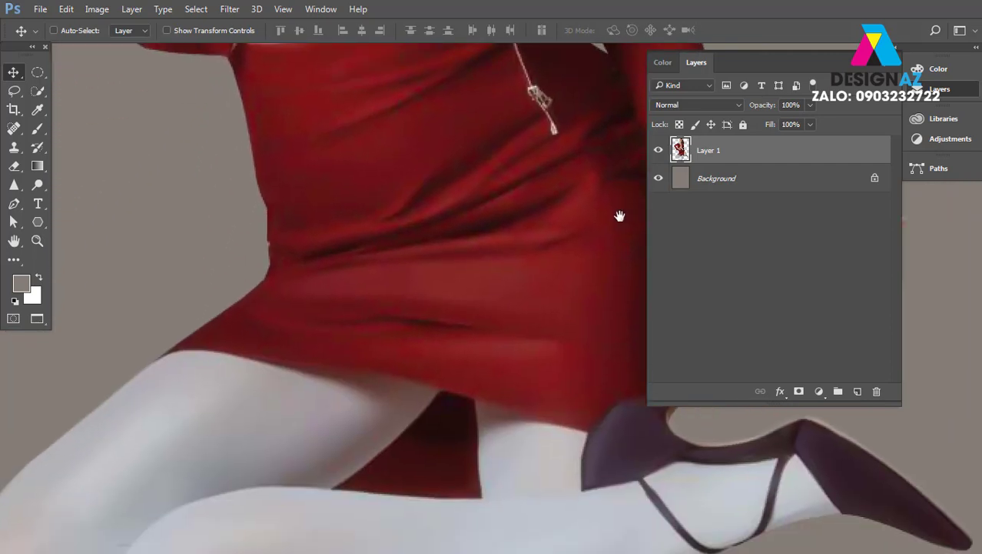
{"action": "key", "text": "ctrl+minus"}
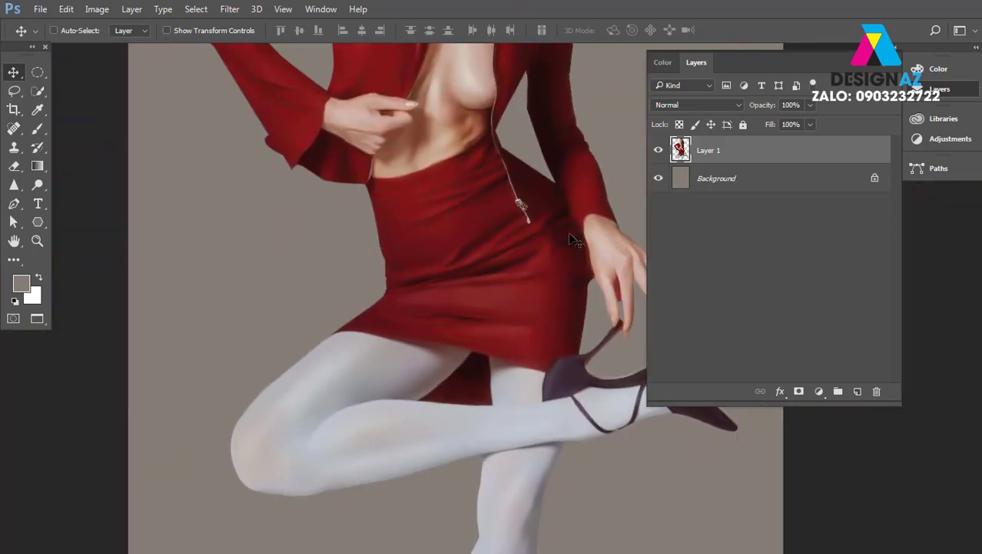
{"action": "left_click_drag", "start_coordinate": [460, 308], "coordinate": [448, 287]}
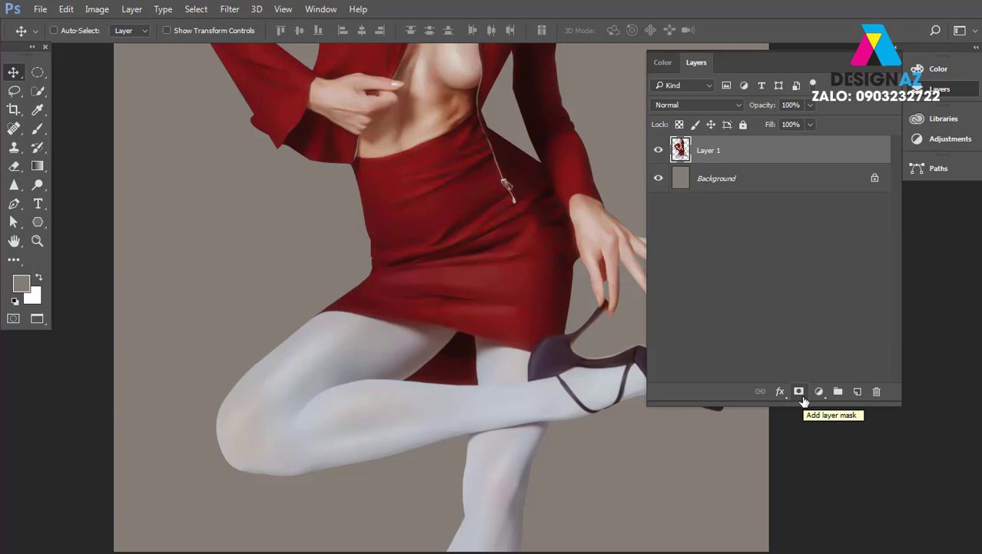
Add a white layer mask to Layer 1 and test it by inverting it twice with Ctrl+I
{"action": "left_click", "coordinate": [799, 394]}
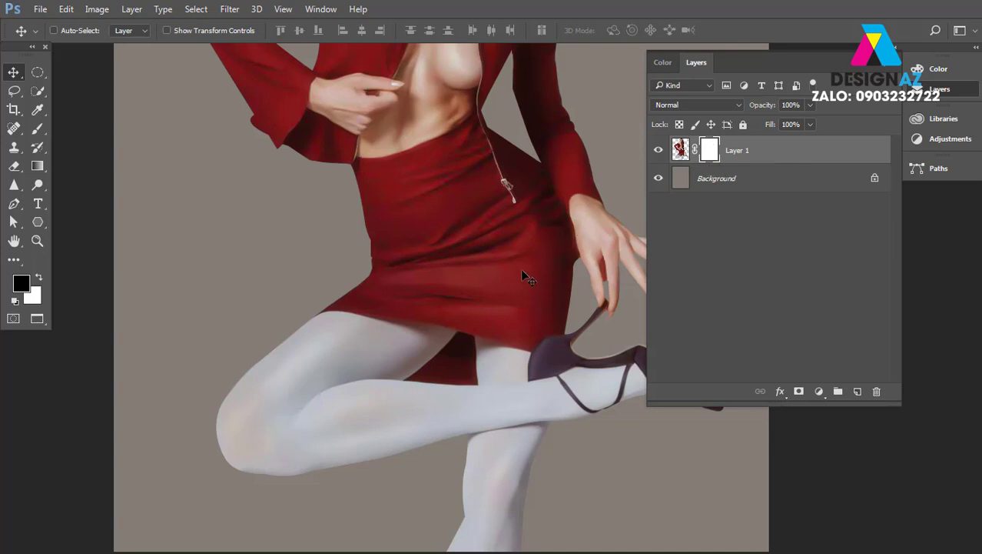
{"action": "left_click_drag", "start_coordinate": [530, 254], "coordinate": [434, 351]}
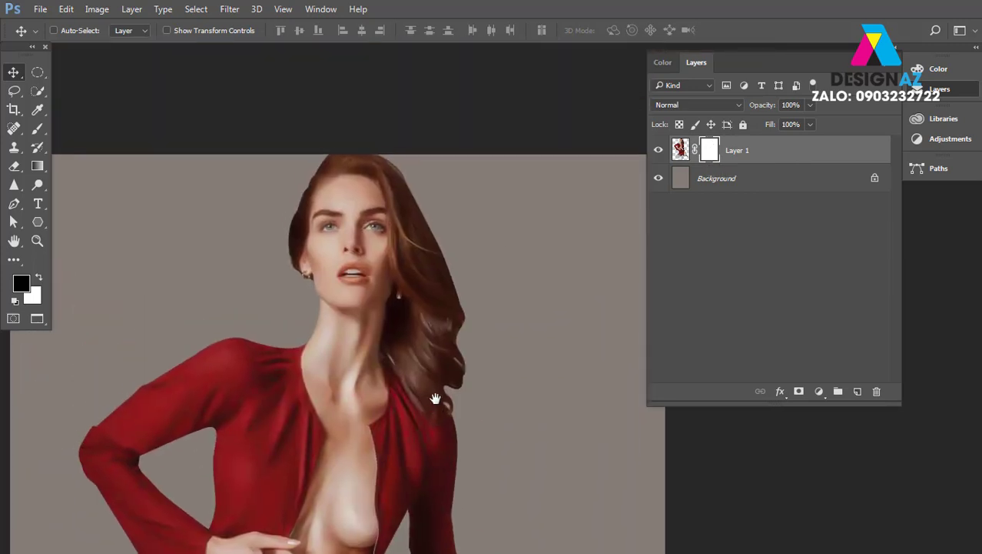
{"action": "left_click_drag", "start_coordinate": [438, 399], "coordinate": [440, 193]}
{"action": "mouse_move", "coordinate": [445, 461]}
{"action": "left_mouse_down"}
{"action": "mouse_move", "coordinate": [456, 339]}
{"action": "mouse_move", "coordinate": [427, 328]}
{"action": "left_mouse_up"}
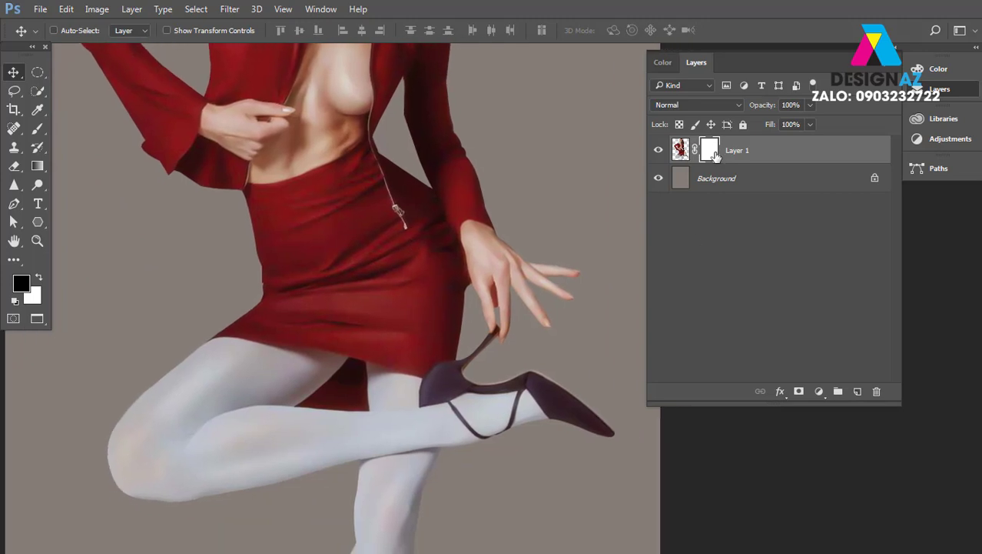
{"action": "left_click", "coordinate": [711, 151]}
{"action": "key", "text": "ctrl+i"}
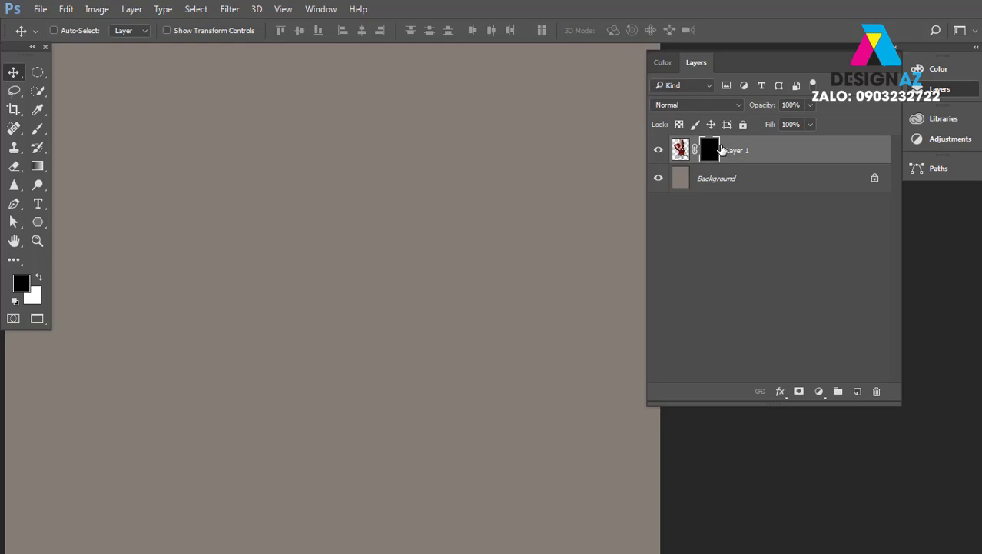
{"action": "key", "text": "ctrl+i"}
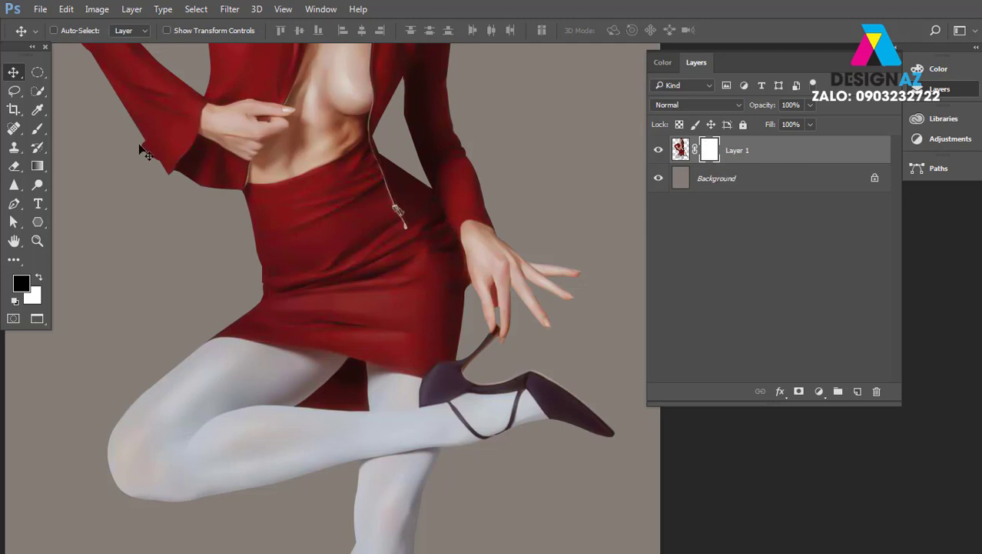
Select a rectangle over the red skirt and fill it in the mask, hiding that area
{"action": "left_click", "coordinate": [37, 72]}
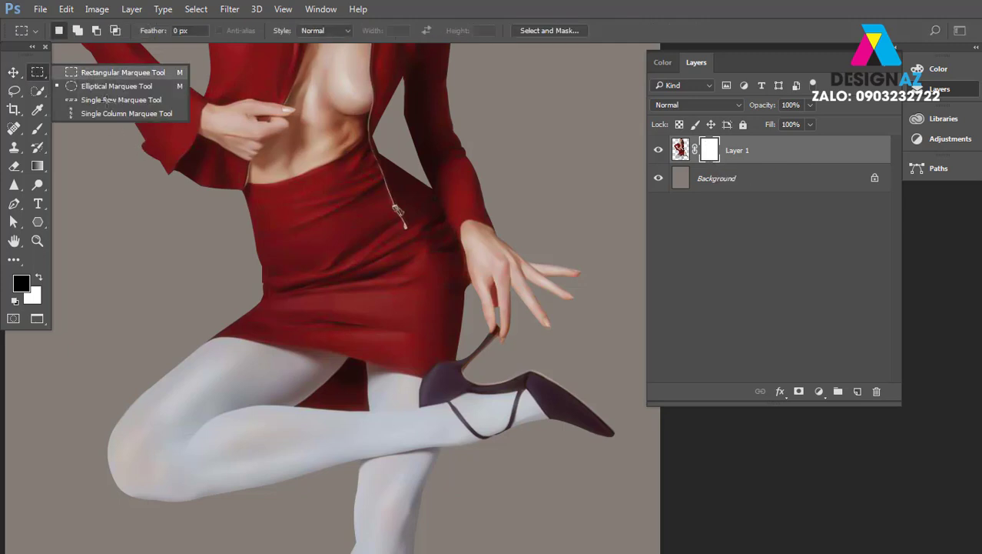
{"action": "left_click", "coordinate": [77, 71]}
{"action": "left_click_drag", "start_coordinate": [225, 246], "coordinate": [342, 313]}
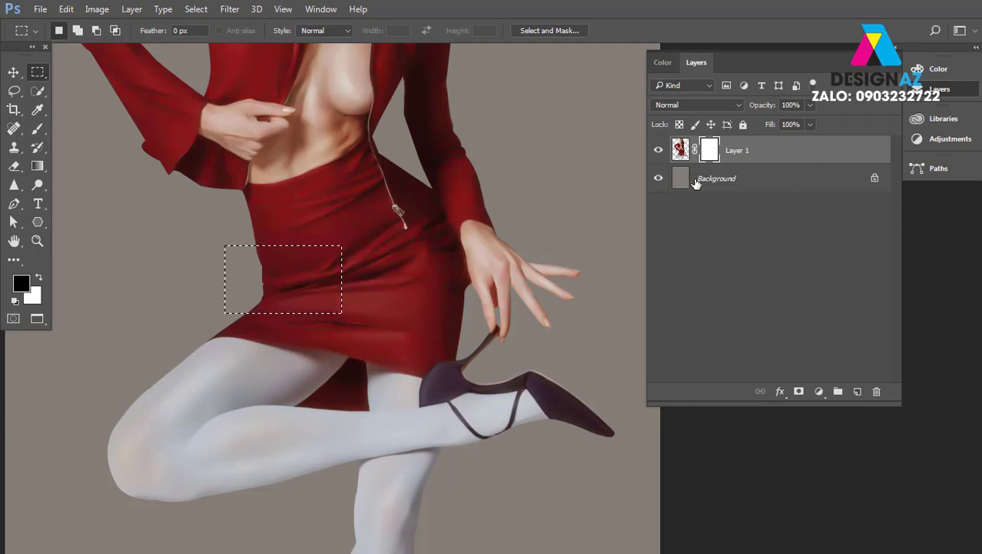
{"action": "key", "text": "alt+BackSpace"}
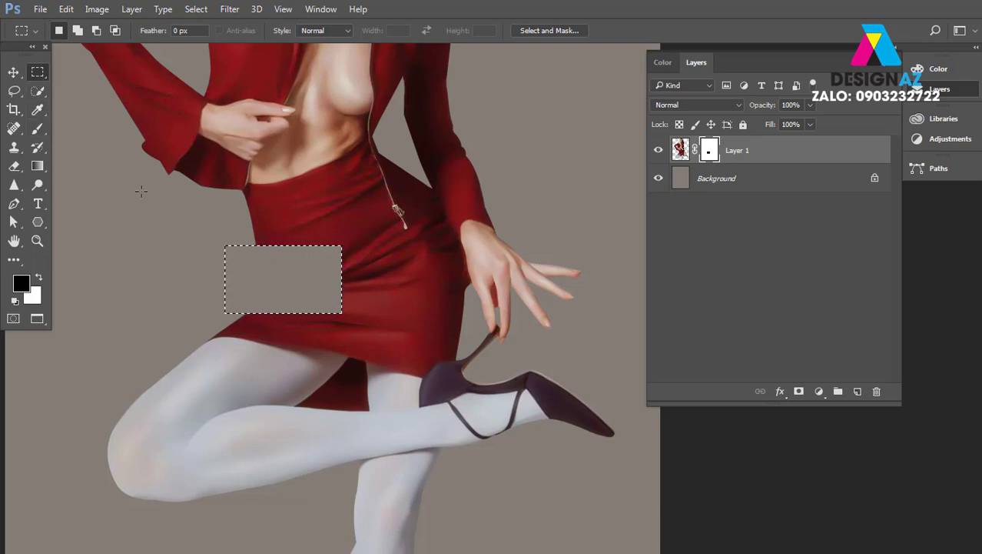
Fill a small rectangle above the hidden patch with dark grey 4e4e4e in the mask, then deselect
{"action": "left_click_drag", "start_coordinate": [240, 212], "coordinate": [301, 241]}
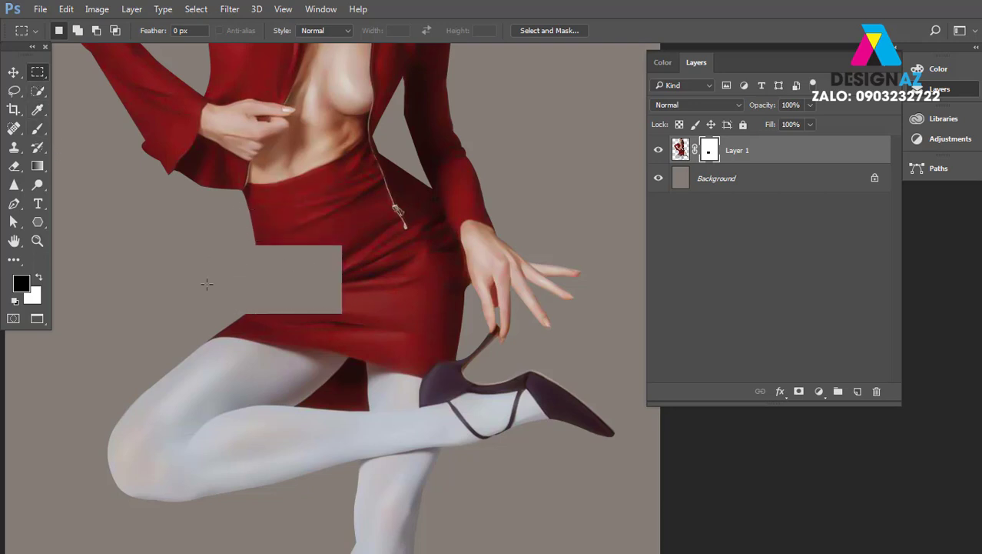
{"action": "left_click", "coordinate": [23, 285]}
{"action": "left_click", "coordinate": [472, 269]}
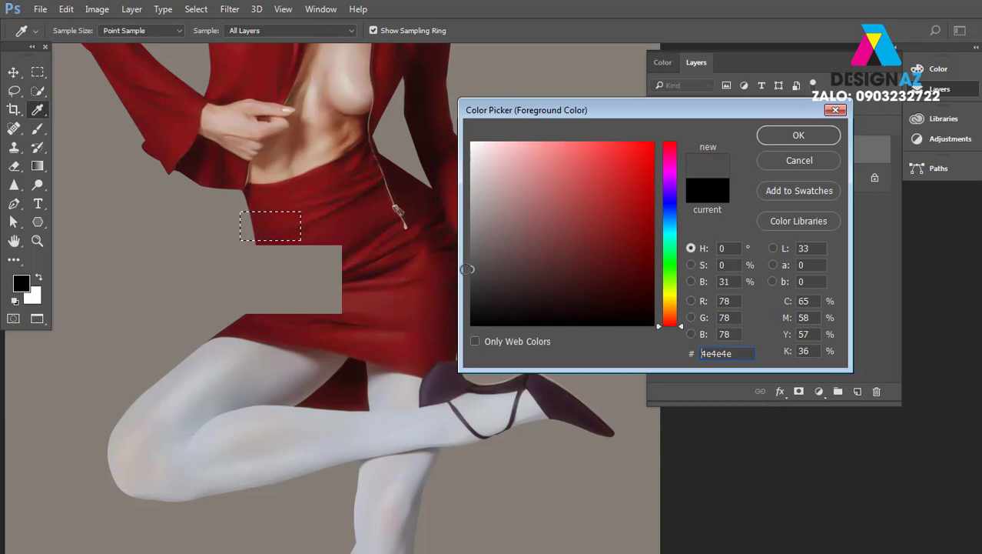
{"action": "left_click", "coordinate": [799, 135]}
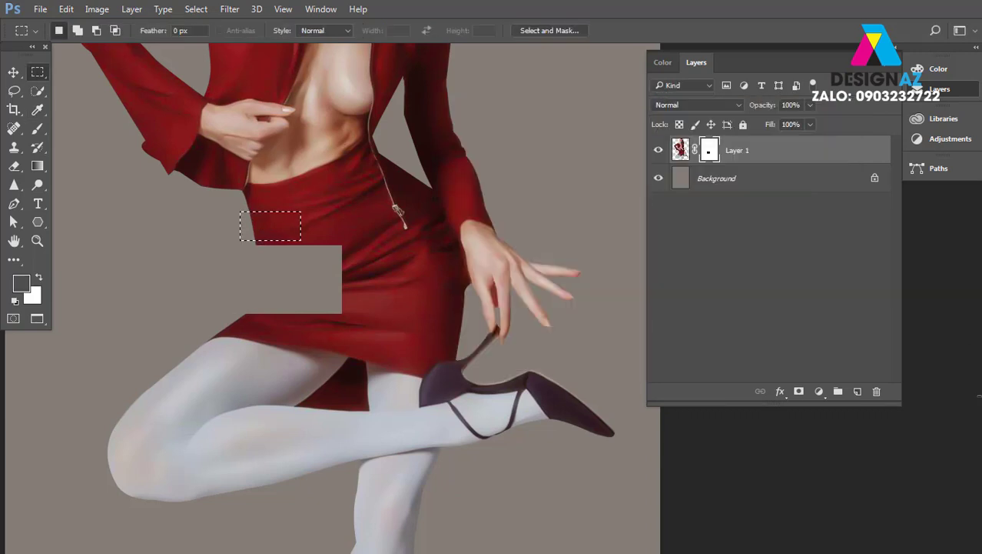
{"action": "key", "text": "alt+BackSpace"}
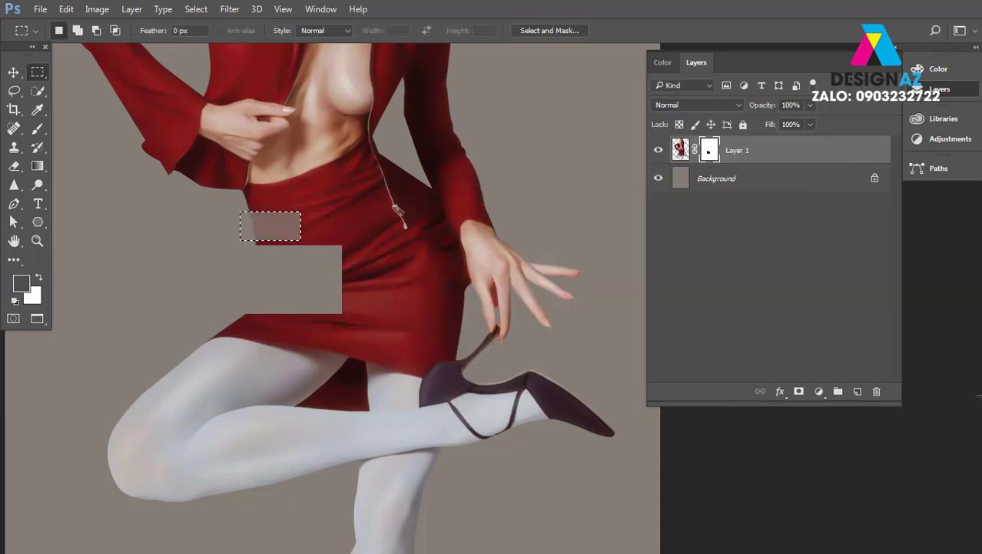
{"action": "key", "text": "ctrl+d"}
Fill a larger rectangle on Layer 1's mask with white ffffff, remove the leftover grey strip, and zoom in
{"action": "left_click_drag", "start_coordinate": [179, 222], "coordinate": [367, 329]}
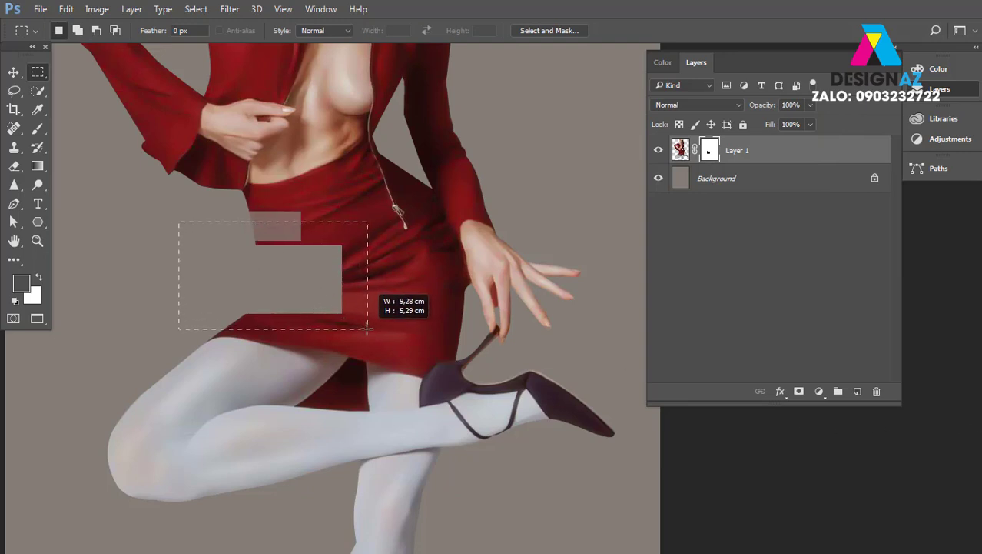
{"action": "left_click", "coordinate": [28, 282]}
{"action": "type", "text": "ffffff"}
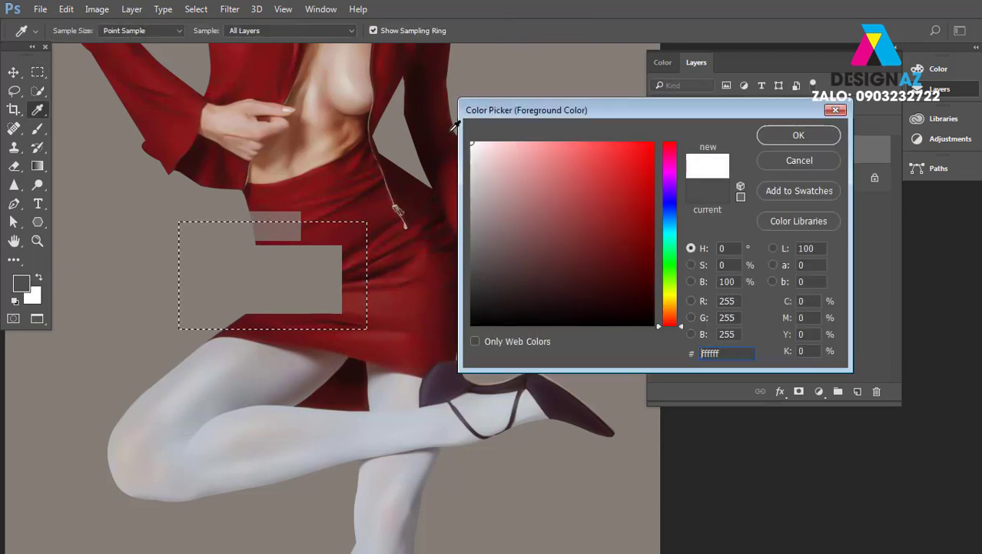
{"action": "left_click", "coordinate": [793, 131]}
{"action": "left_click", "coordinate": [708, 154]}
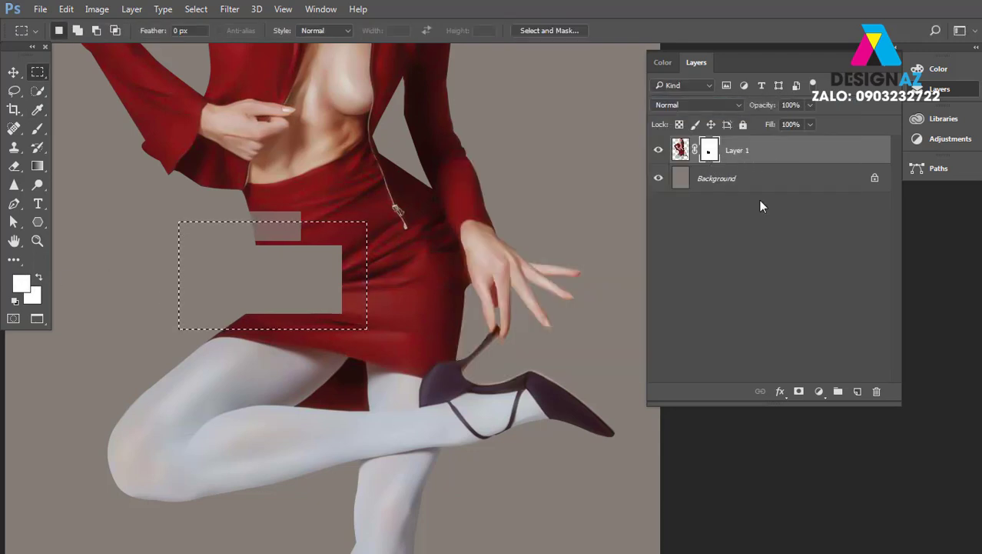
{"action": "key", "text": "alt+BackSpace"}
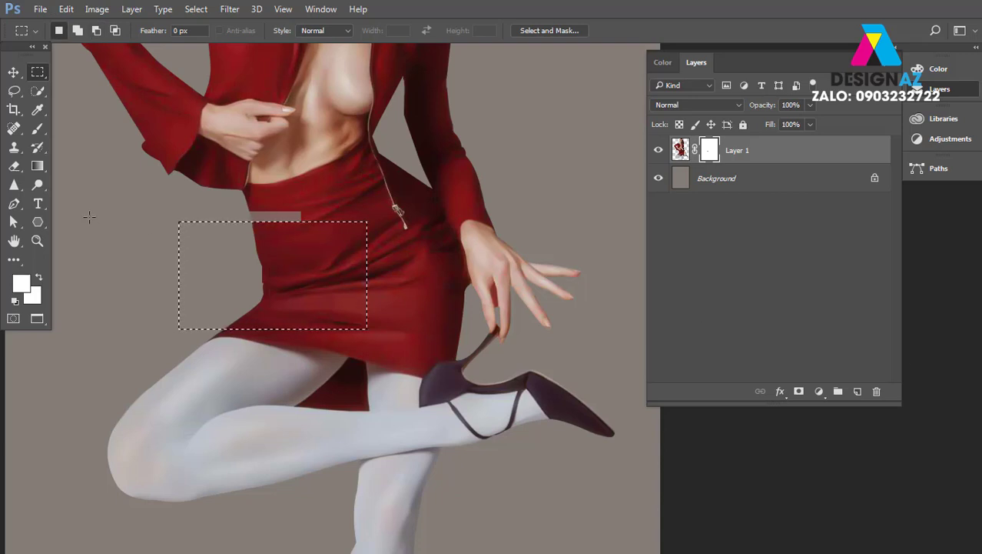
{"action": "key", "text": "ctrl+d"}
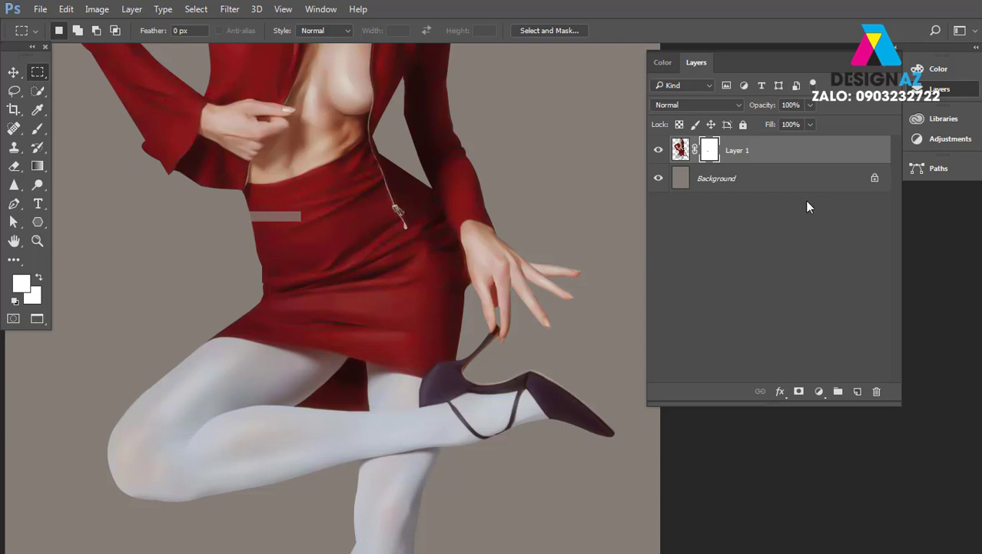
{"action": "key", "text": "ctrl+z"}
{"action": "key", "text": "ctrl+plus"}
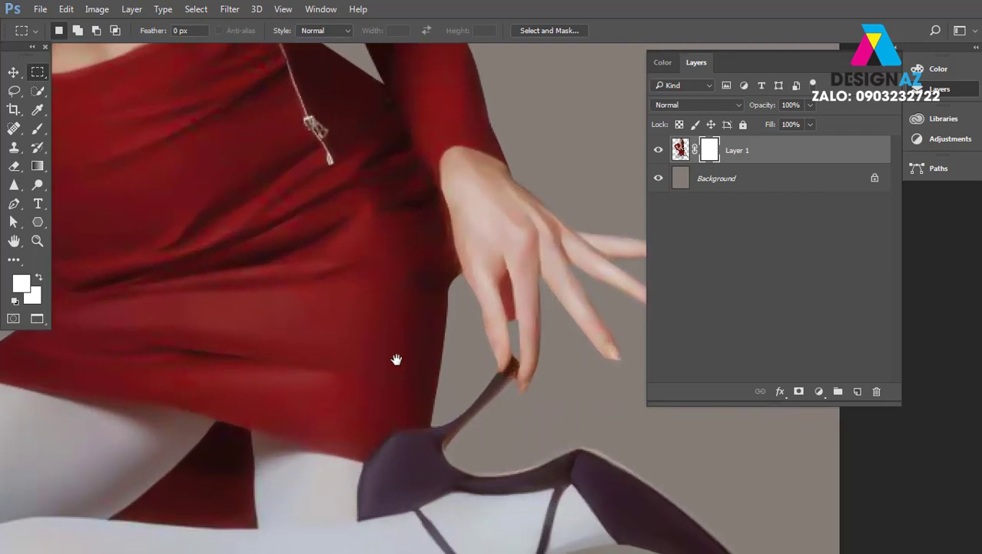
Draw a closed curved Pen path along the first skirt fold, from the thigh to the hand
{"action": "mouse_move", "coordinate": [397, 358]}
{"action": "left_mouse_down"}
{"action": "mouse_move", "coordinate": [516, 355]}
{"action": "mouse_move", "coordinate": [444, 356]}
{"action": "left_mouse_up"}
{"action": "key", "text": "p"}
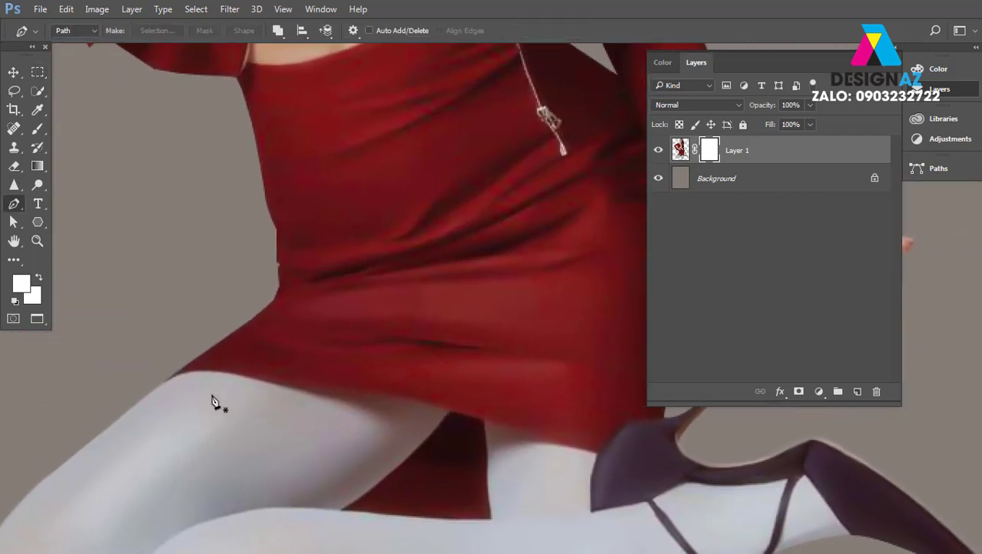
{"action": "left_click", "coordinate": [163, 382]}
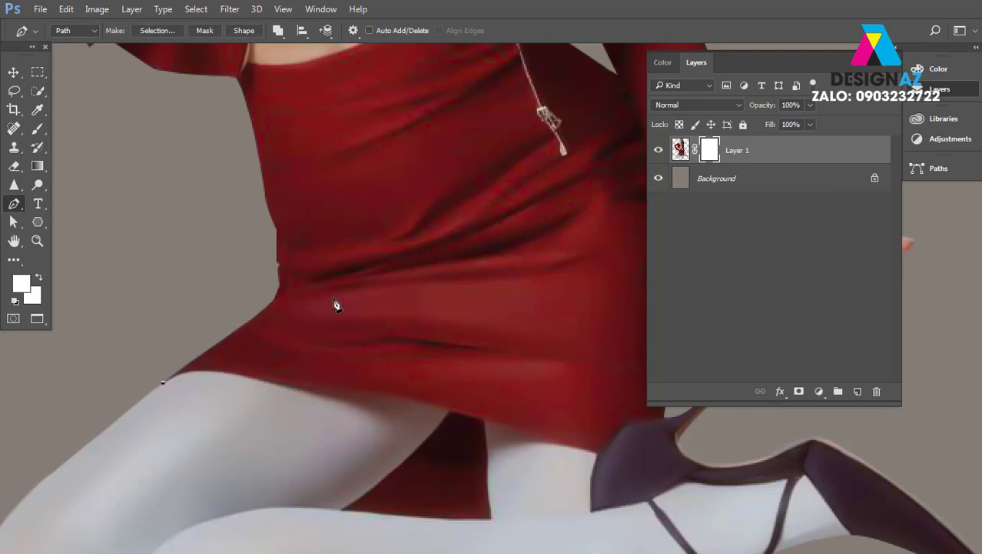
{"action": "mouse_move", "coordinate": [352, 298]}
{"action": "left_mouse_down"}
{"action": "mouse_move", "coordinate": [454, 299]}
{"action": "mouse_move", "coordinate": [252, 328]}
{"action": "left_mouse_up"}
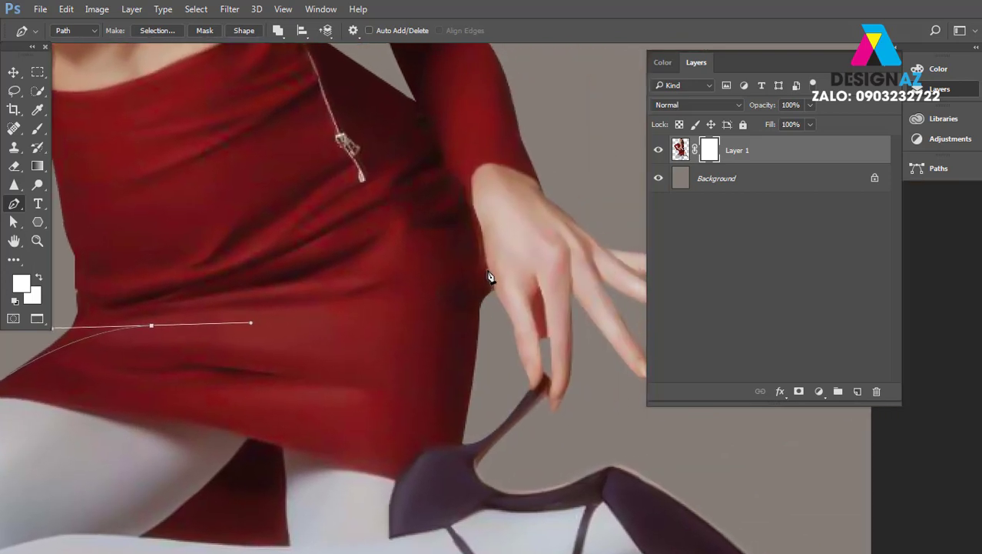
{"action": "left_click_drag", "start_coordinate": [488, 272], "coordinate": [495, 240]}
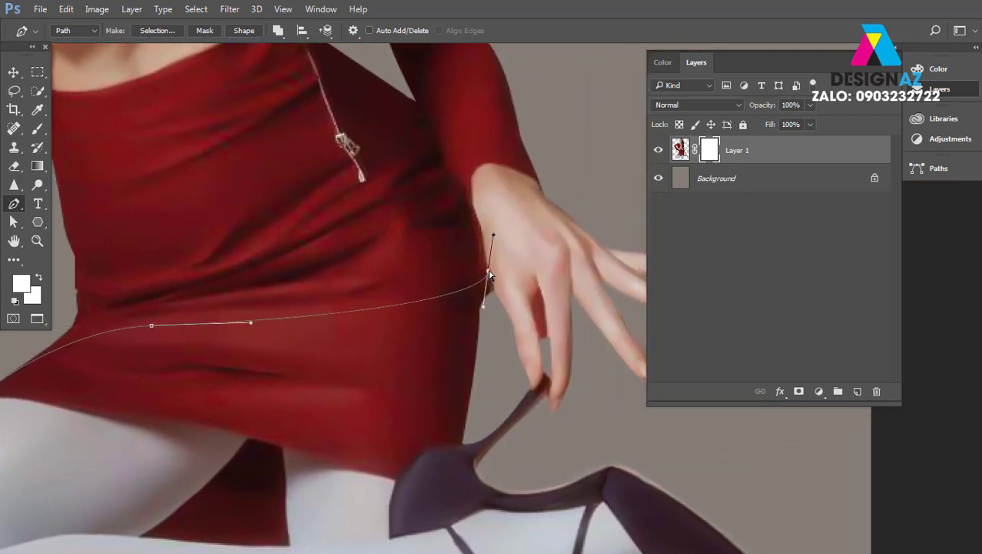
{"action": "left_click_drag", "start_coordinate": [489, 275], "coordinate": [485, 251]}
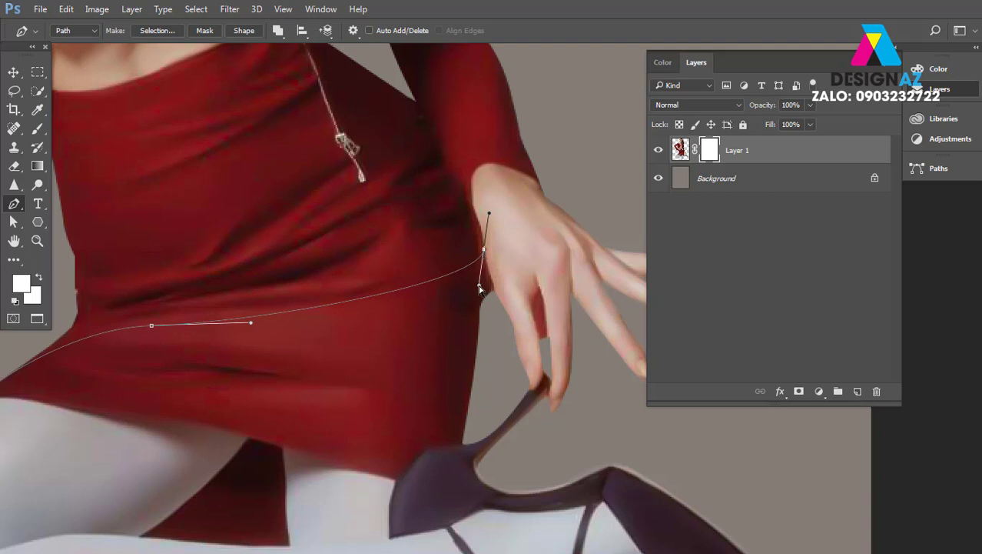
{"action": "left_click_drag", "start_coordinate": [479, 288], "coordinate": [485, 313]}
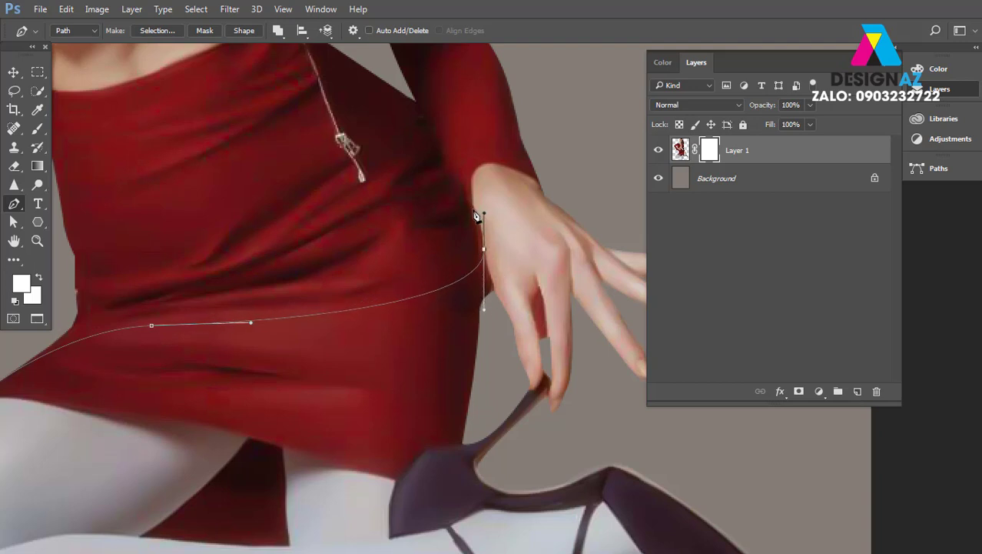
{"action": "left_click_drag", "start_coordinate": [388, 231], "coordinate": [465, 232]}
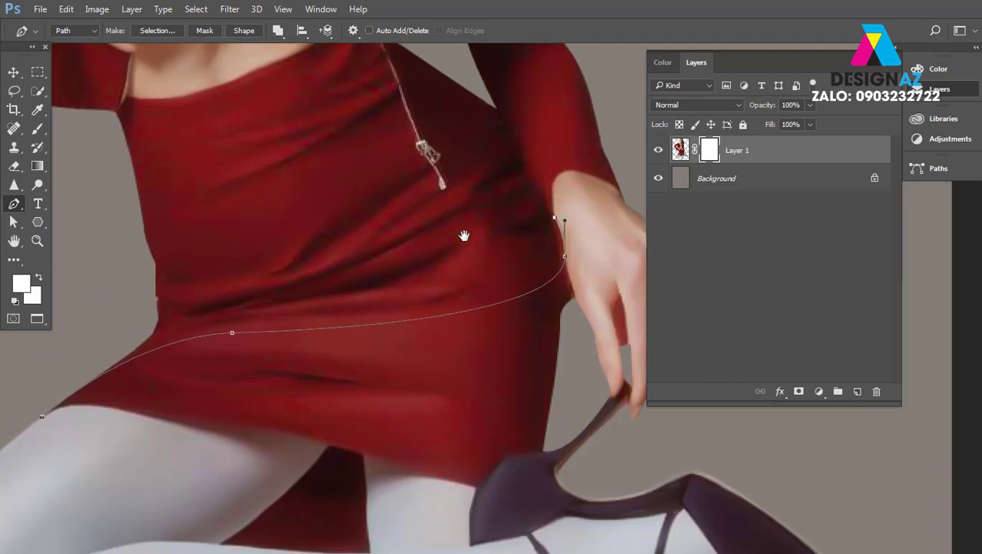
{"action": "left_click", "coordinate": [546, 206]}
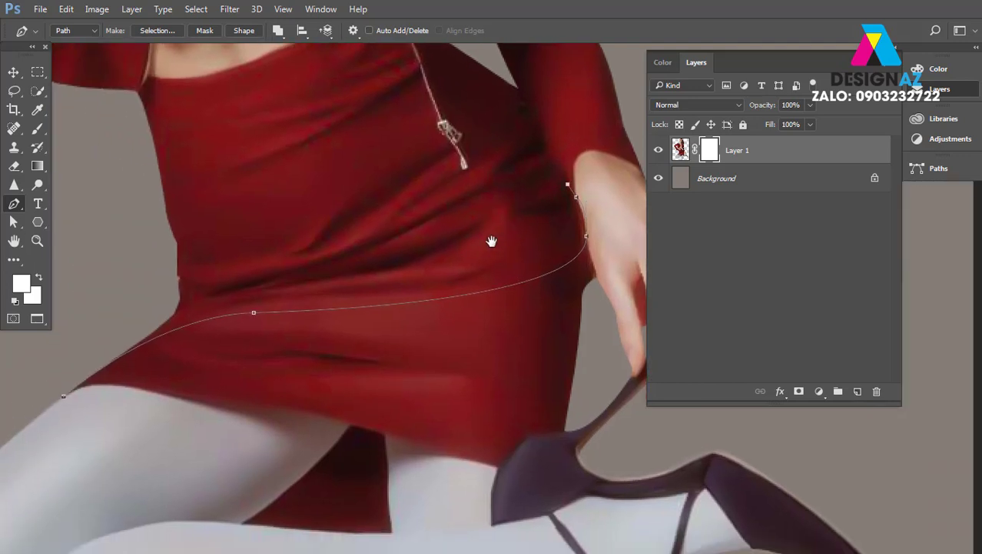
{"action": "left_click_drag", "start_coordinate": [404, 233], "coordinate": [282, 239]}
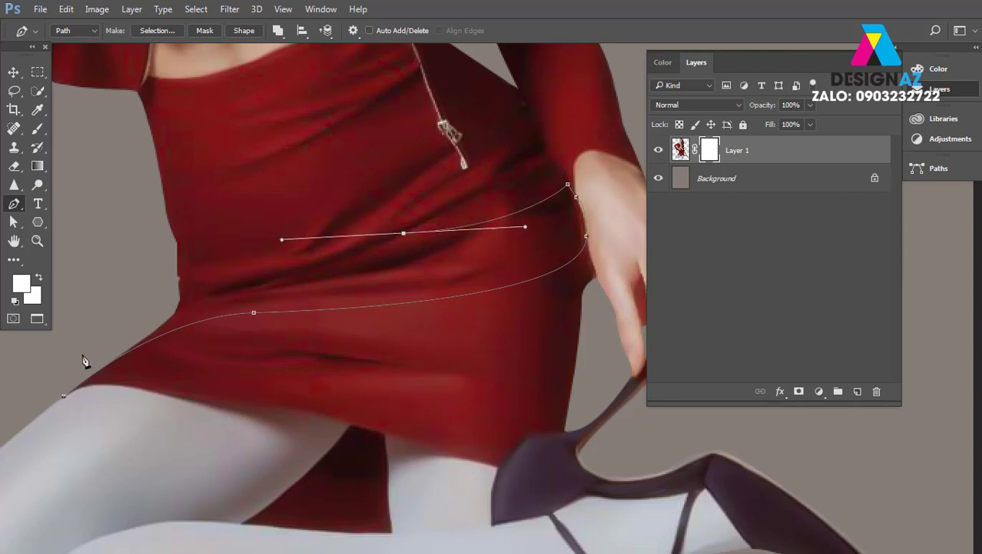
{"action": "mouse_move", "coordinate": [64, 396]}
{"action": "left_mouse_down"}
{"action": "mouse_move", "coordinate": [62, 494]}
{"action": "mouse_move", "coordinate": [31, 500]}
{"action": "left_mouse_up"}
{"action": "left_click_drag", "start_coordinate": [400, 291], "coordinate": [284, 410]}
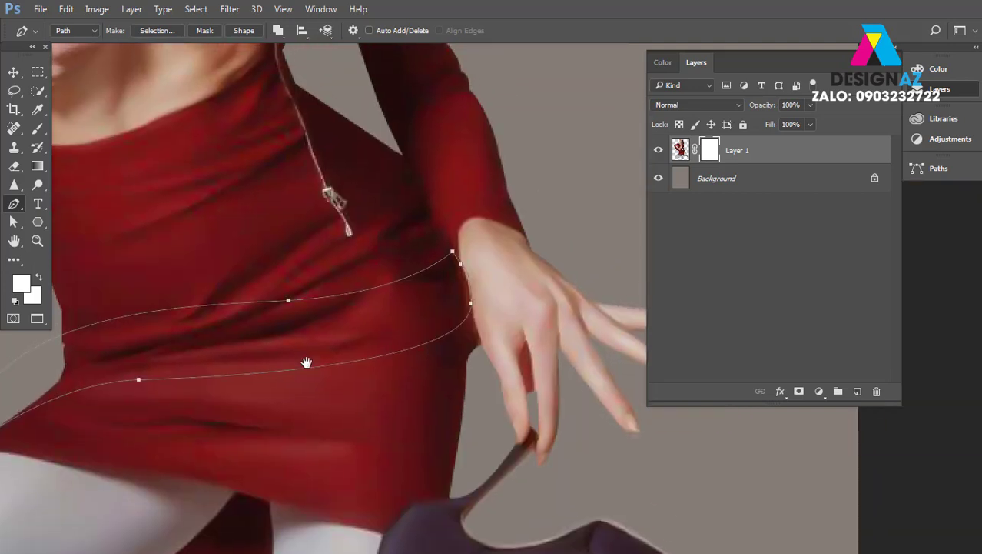
{"action": "left_click", "coordinate": [288, 300], "text": "ctrl"}
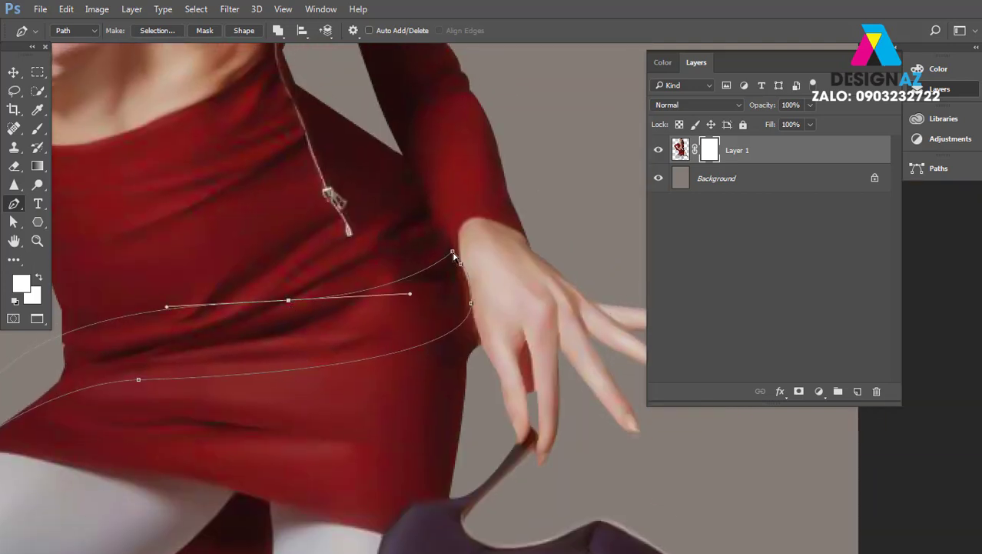
{"action": "mouse_move", "coordinate": [453, 254]}
{"action": "left_mouse_down"}
{"action": "mouse_move", "coordinate": [448, 237]}
{"action": "mouse_move", "coordinate": [451, 247]}
{"action": "left_mouse_up"}
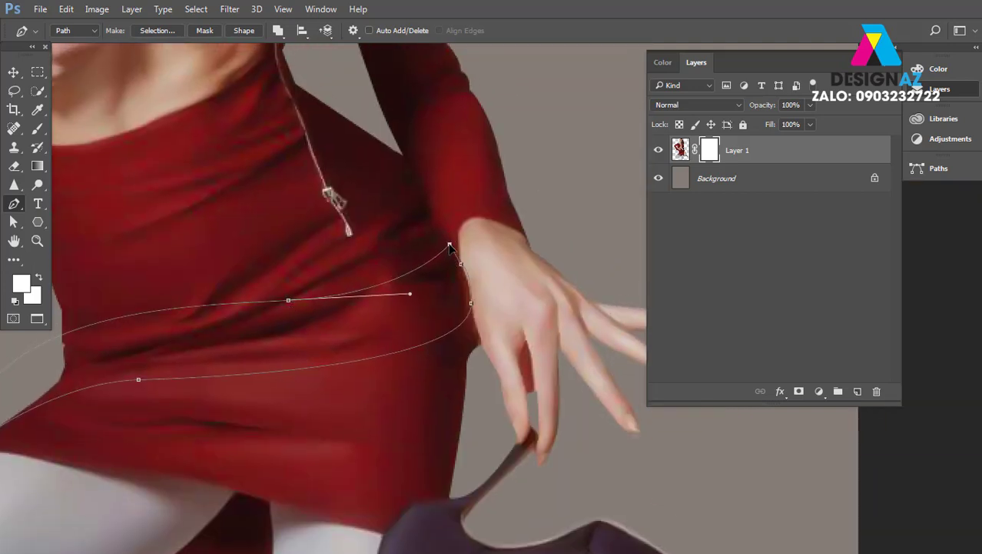
Draw a second closed fold path across the upper dress and convert the paths to a selection
{"action": "left_click_drag", "start_coordinate": [342, 307], "coordinate": [445, 295]}
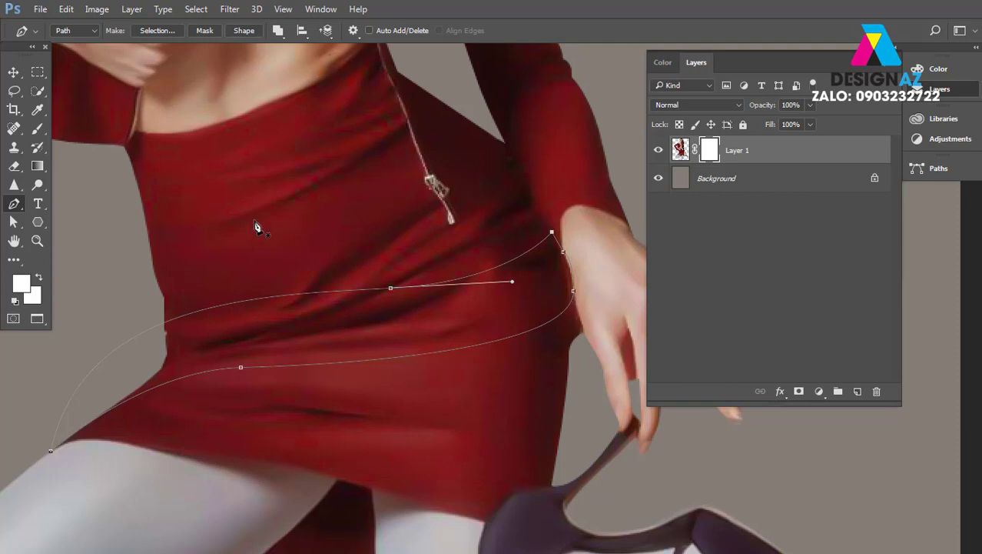
{"action": "left_click", "coordinate": [145, 284]}
{"action": "left_click_drag", "start_coordinate": [305, 220], "coordinate": [451, 220]}
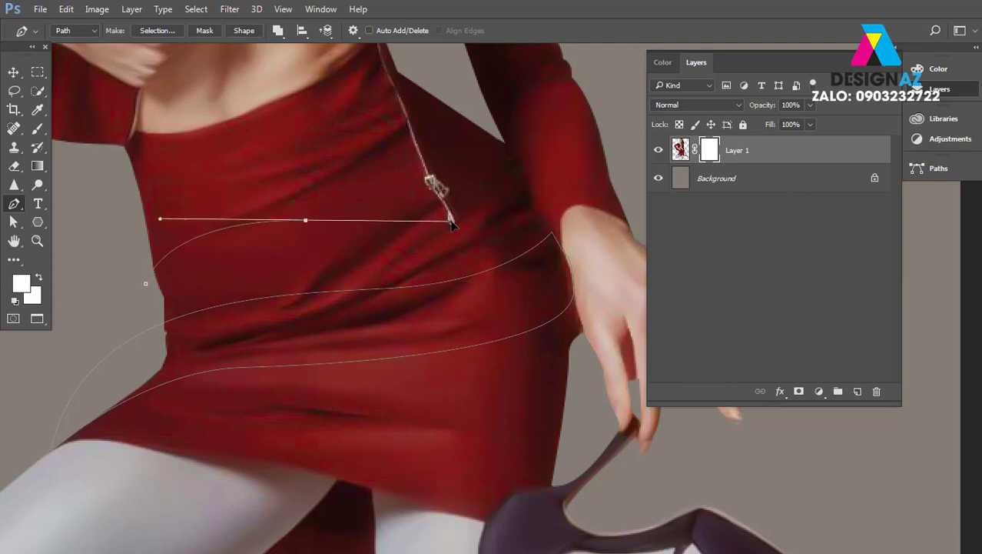
{"action": "left_click_drag", "start_coordinate": [504, 141], "coordinate": [500, 80]}
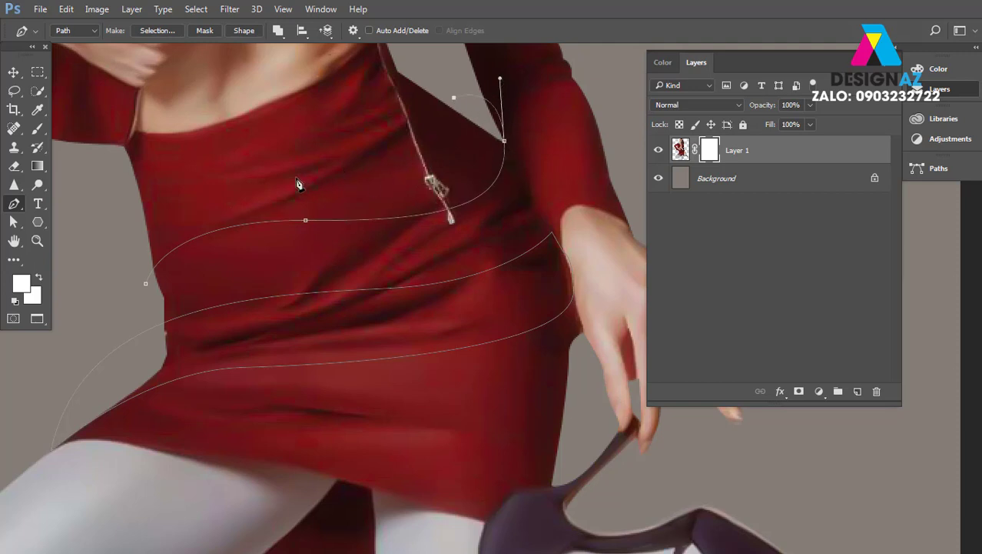
{"action": "left_click_drag", "start_coordinate": [343, 171], "coordinate": [230, 183]}
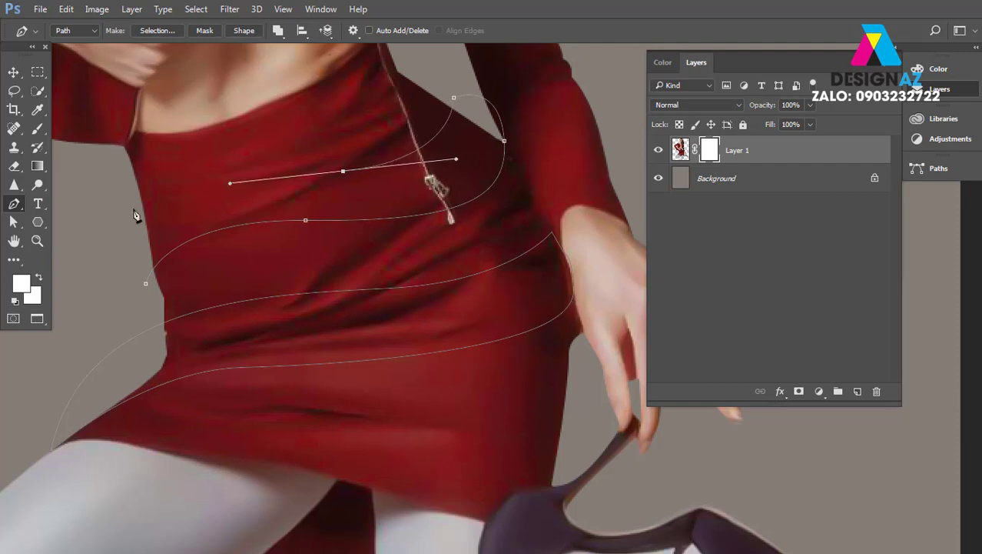
{"action": "left_click_drag", "start_coordinate": [121, 233], "coordinate": [117, 286]}
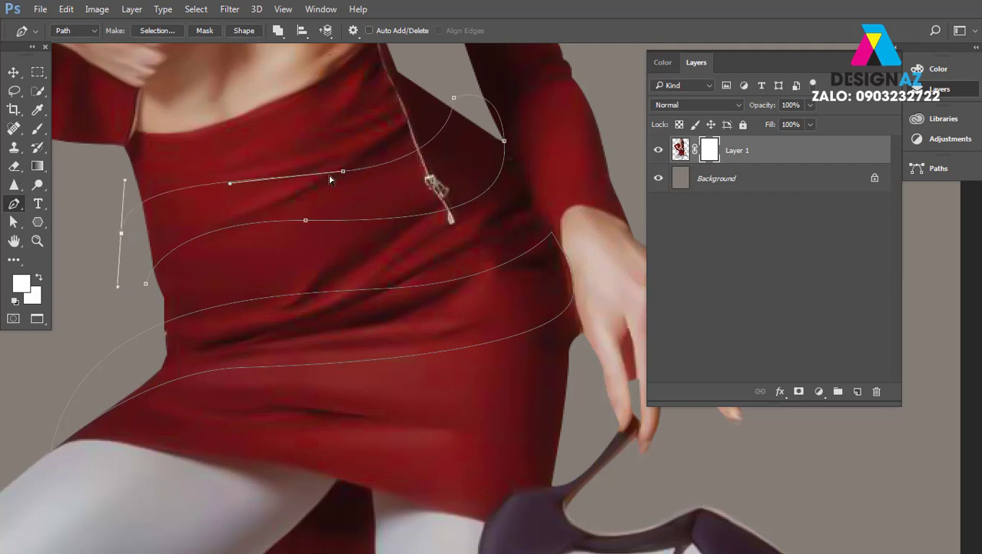
{"action": "left_click_drag", "start_coordinate": [343, 171], "coordinate": [341, 163]}
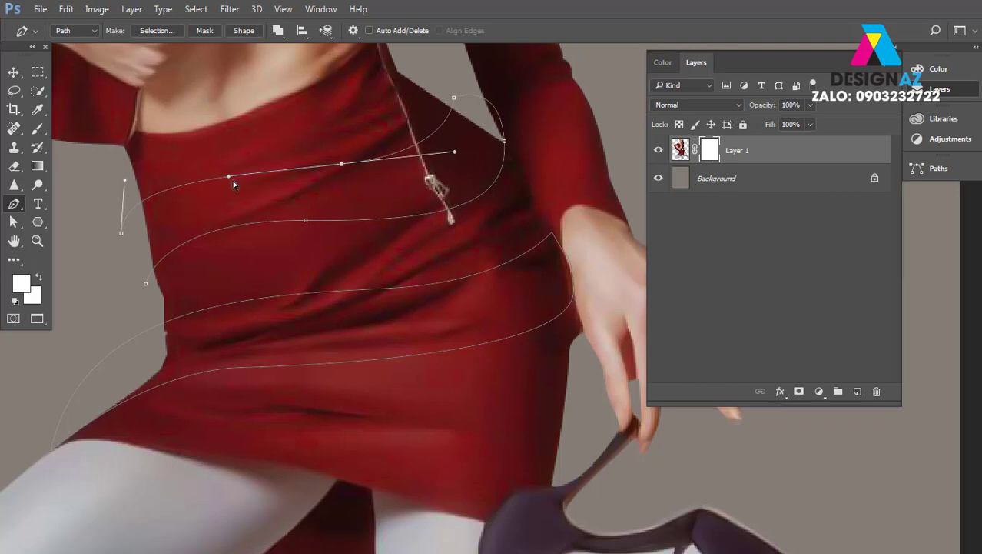
{"action": "left_click_drag", "start_coordinate": [230, 176], "coordinate": [230, 171]}
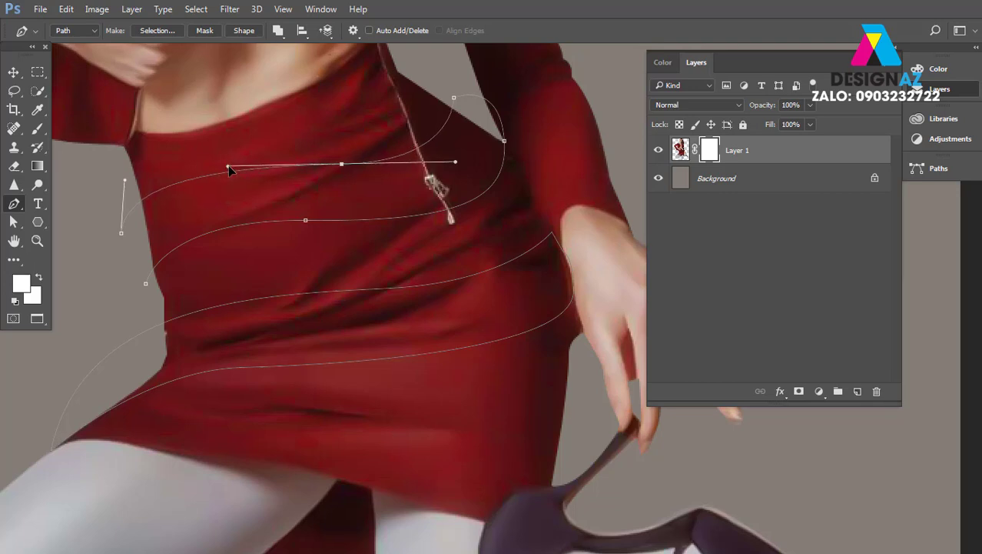
{"action": "left_click", "coordinate": [146, 285], "text": "ctrl"}
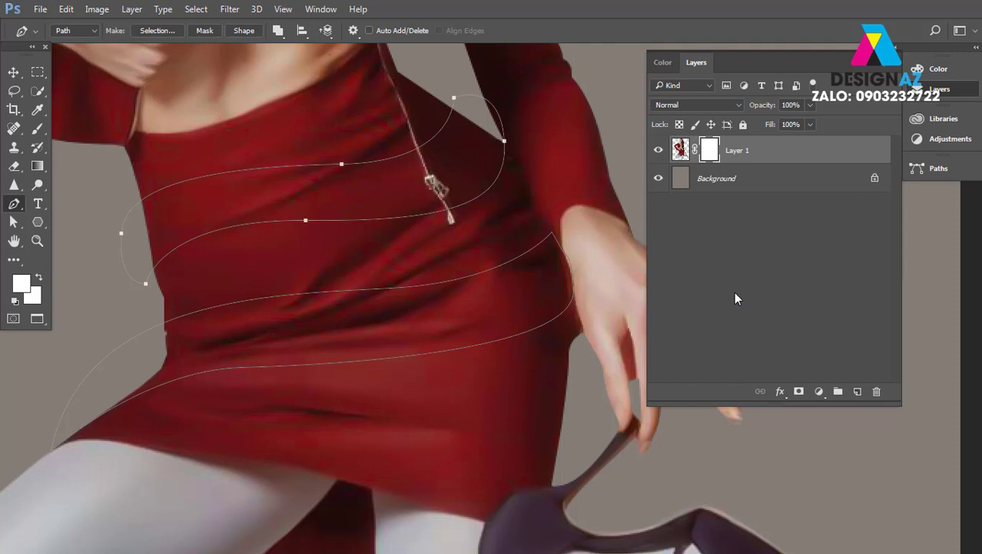
{"action": "key", "text": "ctrl+Return"}
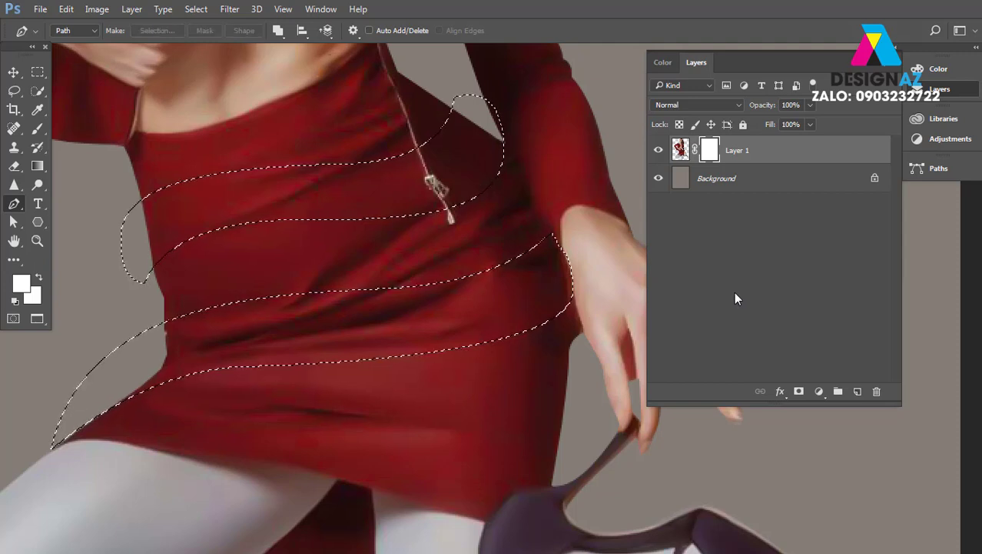
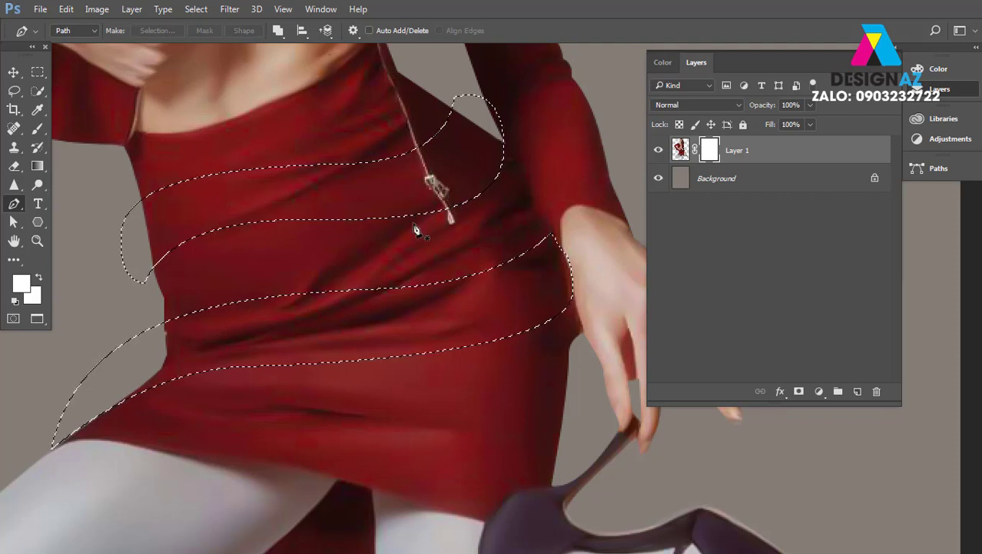
Trim the top end of the upper stripe selection with the Lasso in subtract mode
{"action": "left_click", "coordinate": [14, 91]}
{"action": "left_click", "coordinate": [71, 92]}
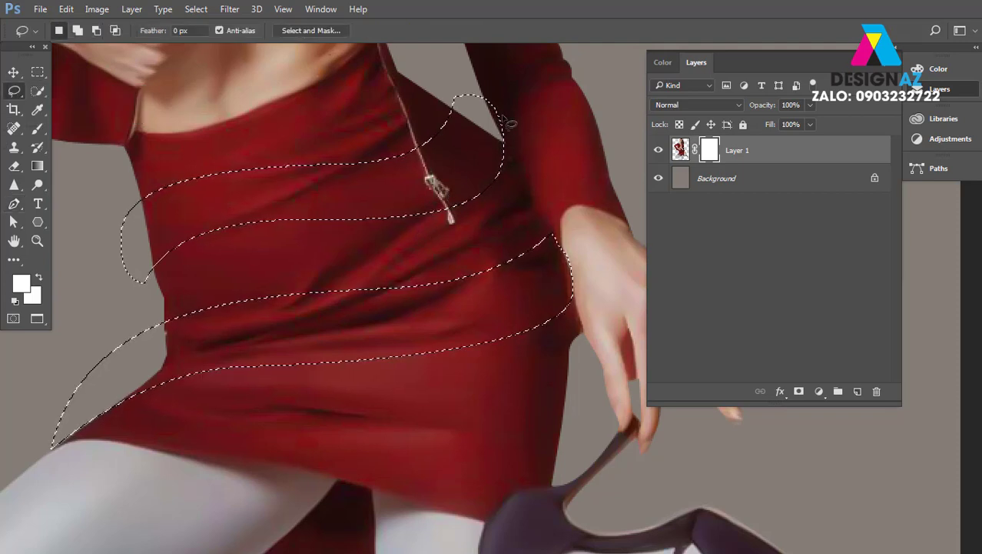
{"action": "key", "text": "alt"}
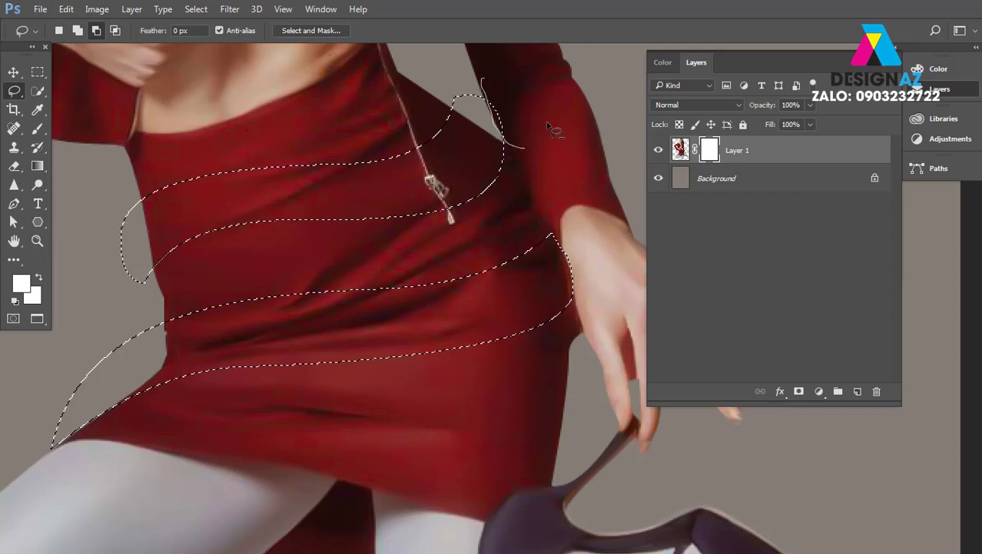
{"action": "left_click_drag", "start_coordinate": [507, 141], "coordinate": [479, 105]}
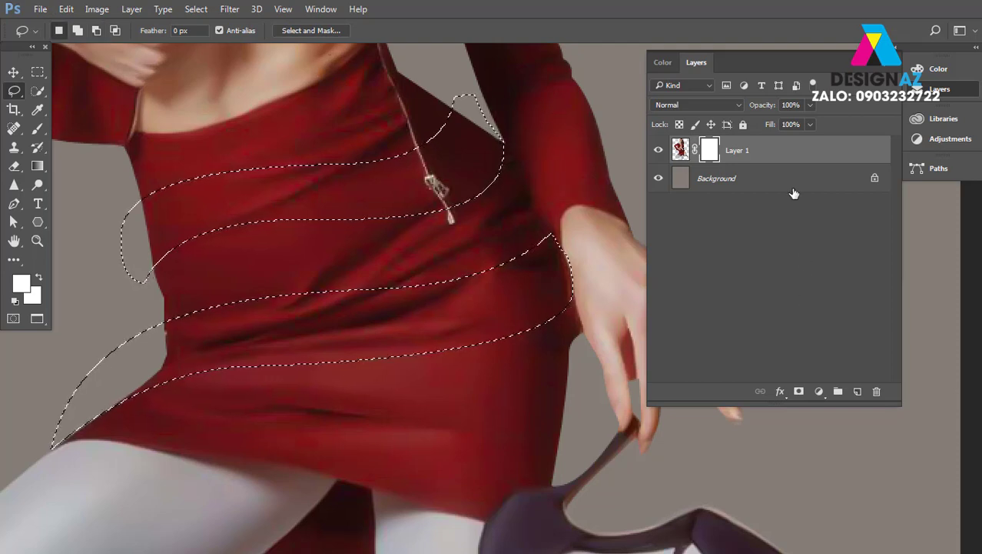
Fill the stripe selections on the Layer 1 mask with black (000000), then deselect
{"action": "left_click", "coordinate": [22, 283]}
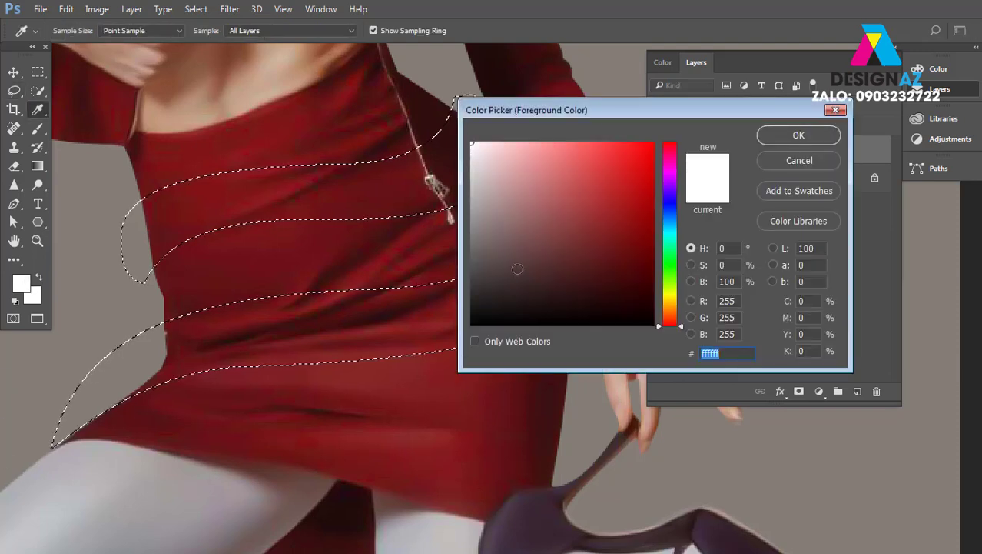
{"action": "type", "text": "000000"}
{"action": "left_click", "coordinate": [794, 134]}
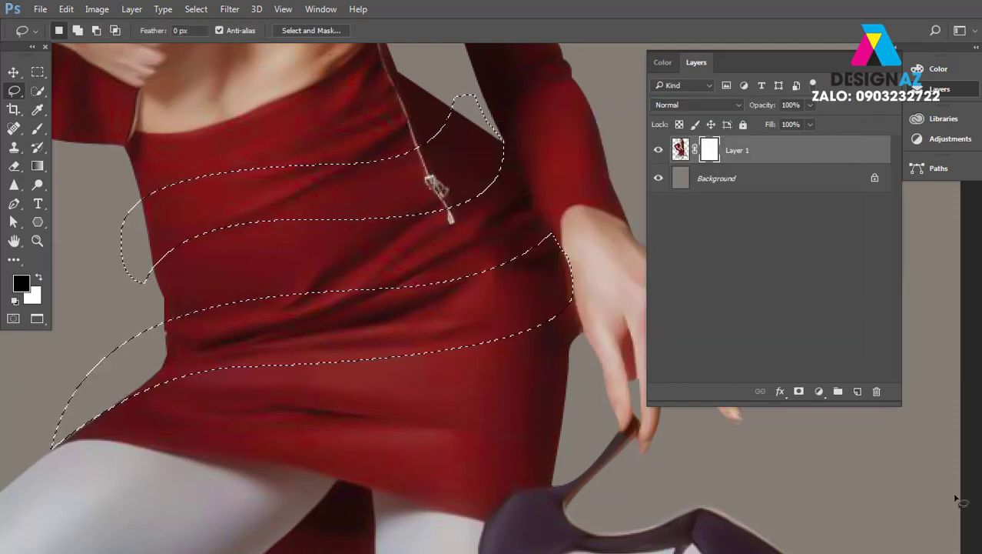
{"action": "key", "text": "alt+BackSpace"}
{"action": "key", "text": "v"}
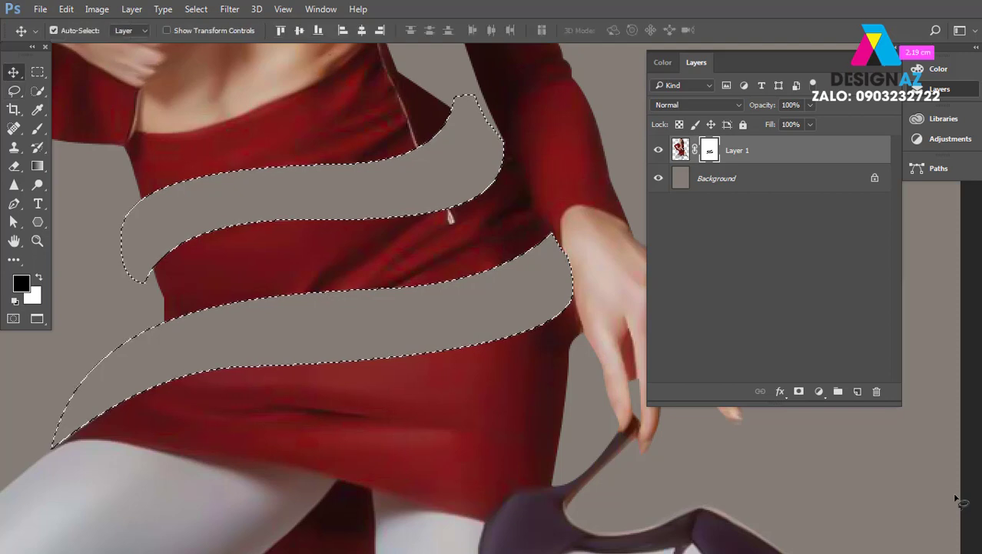
{"action": "key", "text": "ctrl+d"}
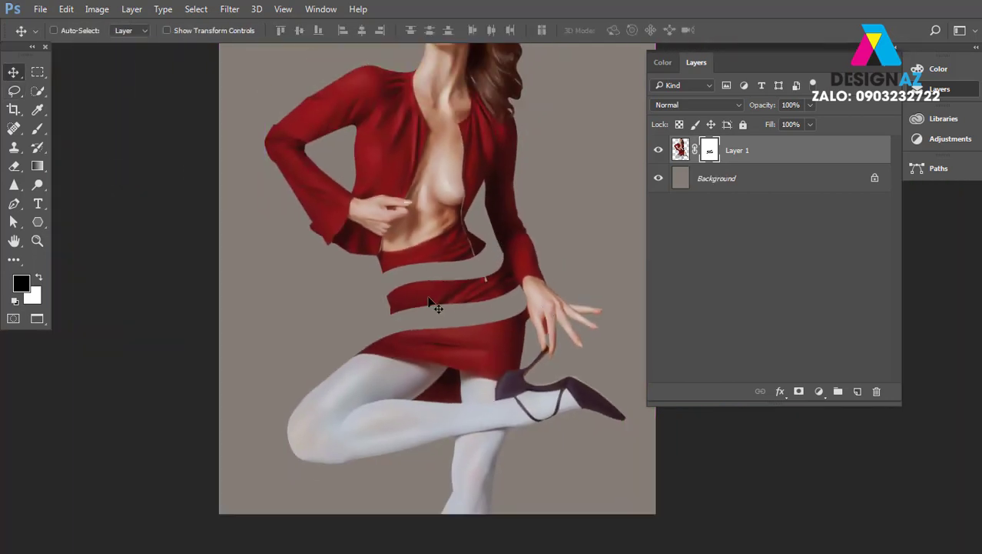
Add a new empty layer and set the Pen tool to Shape mode
{"action": "key", "text": "ctrl+plus"}
{"action": "key", "text": "ctrl+plus"}
{"action": "key", "text": "ctrl+plus"}
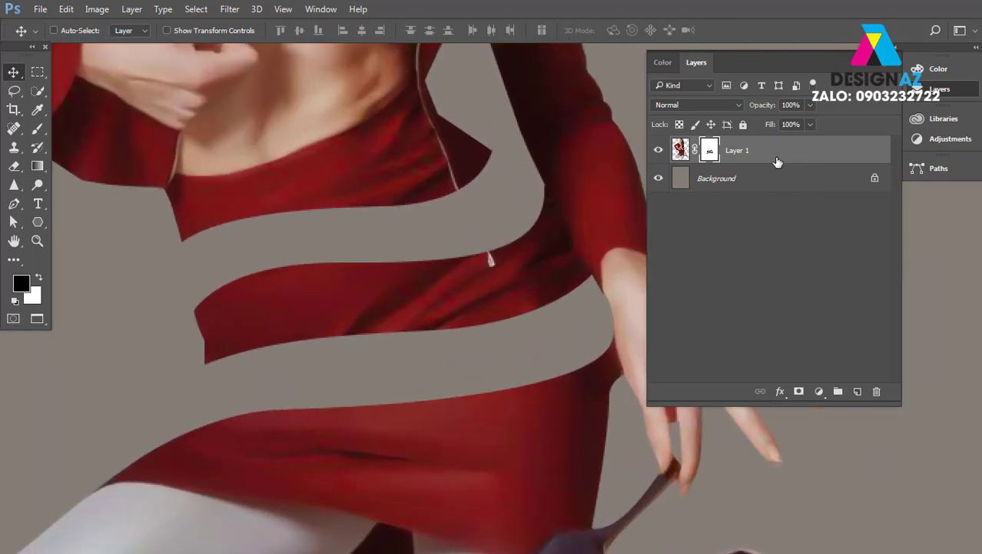
{"action": "left_click", "coordinate": [857, 391]}
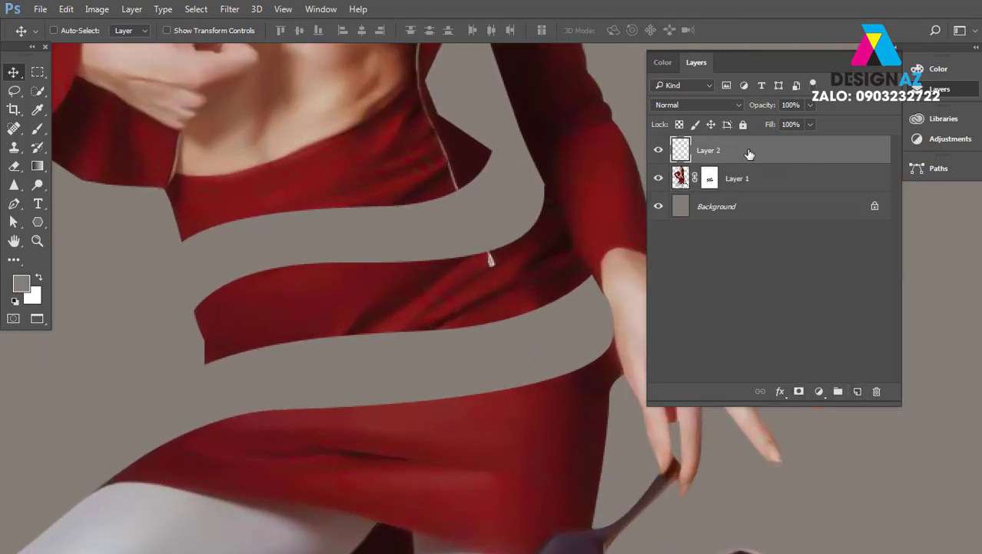
{"action": "left_click", "coordinate": [16, 205]}
{"action": "left_click", "coordinate": [76, 31]}
{"action": "left_click", "coordinate": [77, 30]}
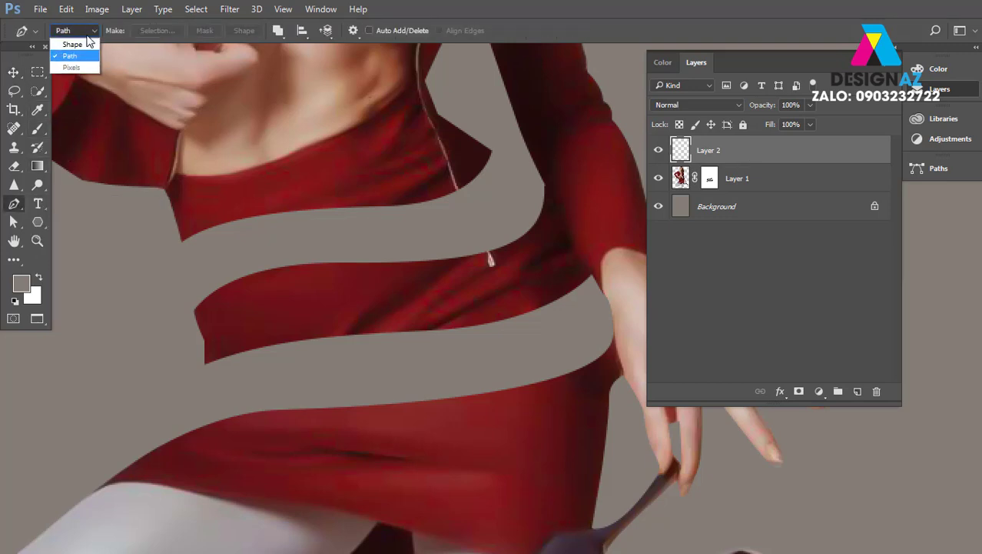
{"action": "left_click", "coordinate": [73, 45]}
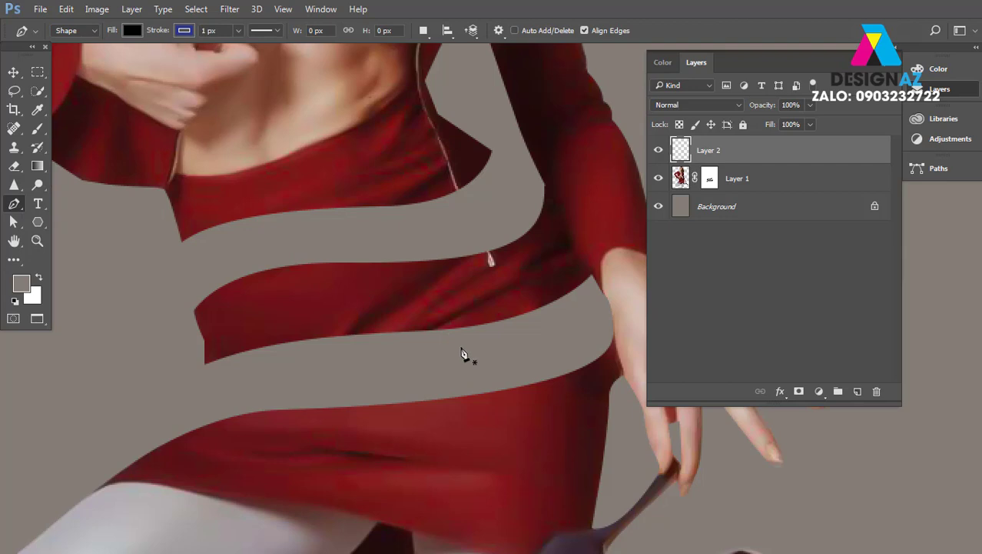
Start the black shape at the ribbon edge by the hand, curving along the ribbon
{"action": "scroll", "coordinate": [461, 354], "scroll_direction": "up", "scroll_amount": 2}
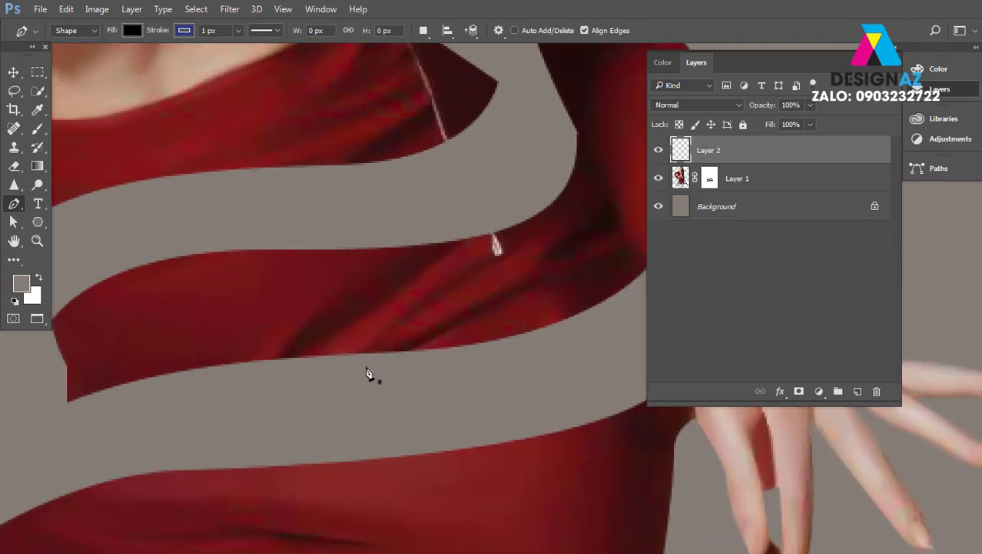
{"action": "scroll", "coordinate": [369, 375], "scroll_direction": "up", "scroll_amount": 2}
{"action": "scroll", "coordinate": [296, 252], "scroll_direction": "up", "scroll_amount": 2}
{"action": "scroll", "coordinate": [237, 208], "scroll_direction": "up", "scroll_amount": 1}
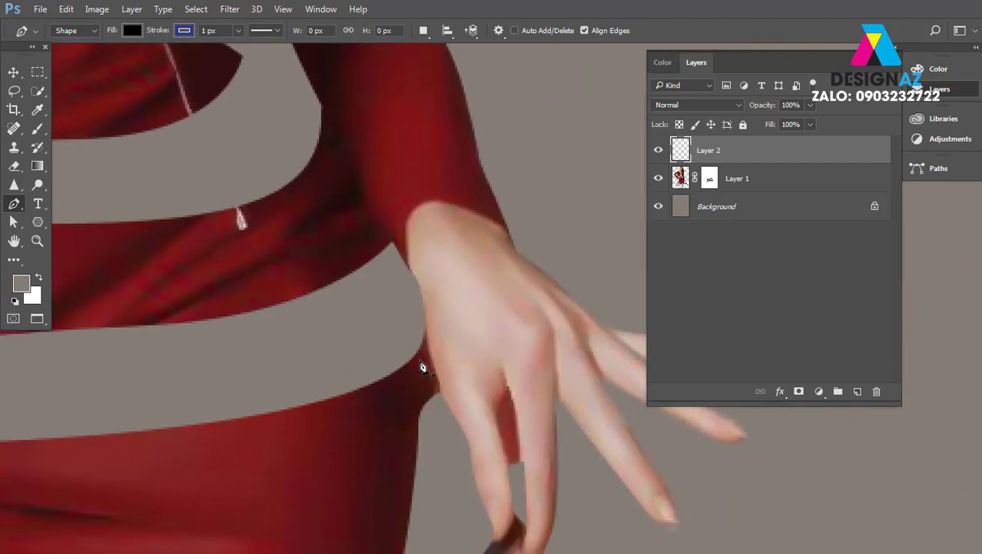
{"action": "scroll", "coordinate": [346, 335], "scroll_direction": "up", "scroll_amount": 1}
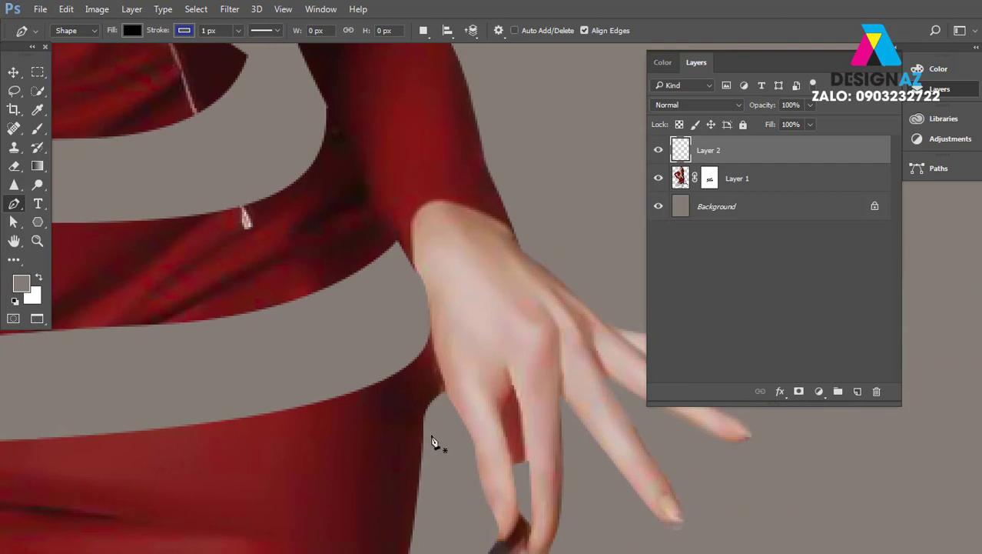
{"action": "left_click", "coordinate": [395, 417]}
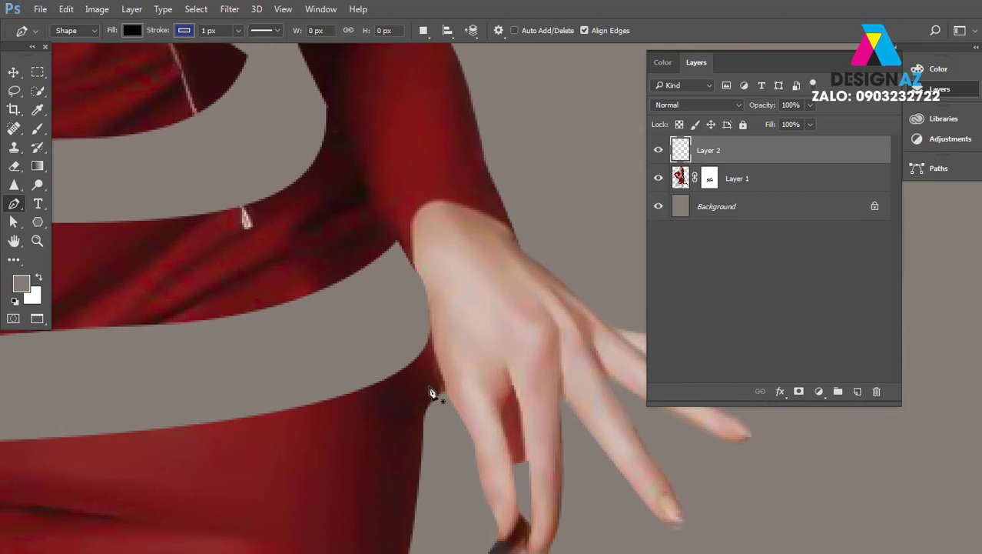
{"action": "left_click", "coordinate": [432, 333]}
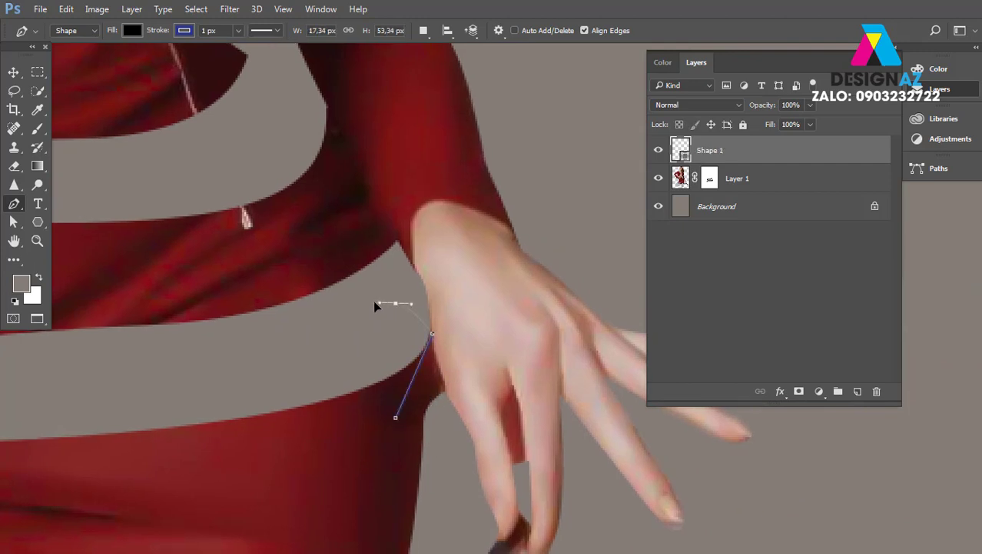
{"action": "left_click_drag", "start_coordinate": [363, 309], "coordinate": [358, 307]}
{"action": "left_click_drag", "start_coordinate": [283, 344], "coordinate": [342, 358]}
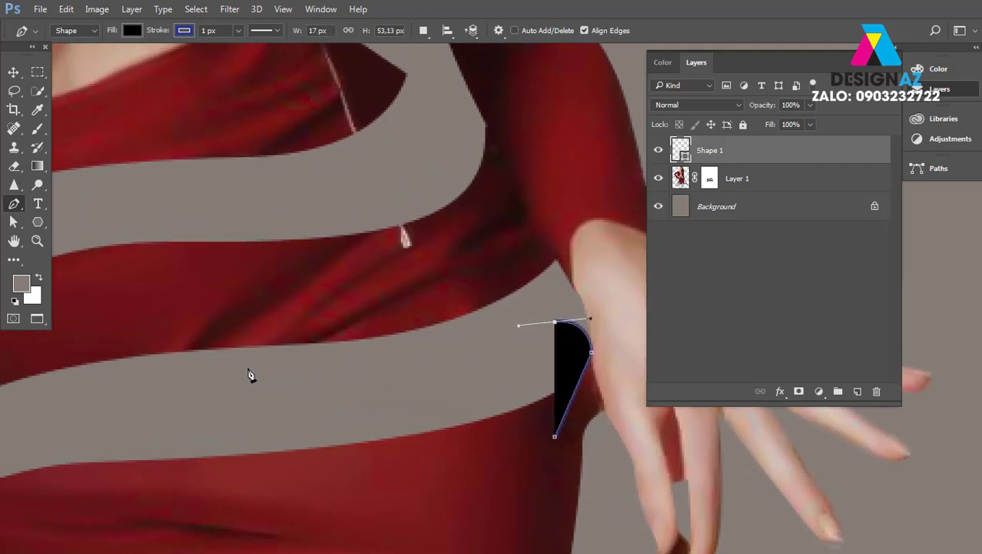
Extend the shape along the ribbon's lower edge to its left tip
{"action": "left_click_drag", "start_coordinate": [250, 367], "coordinate": [73, 356]}
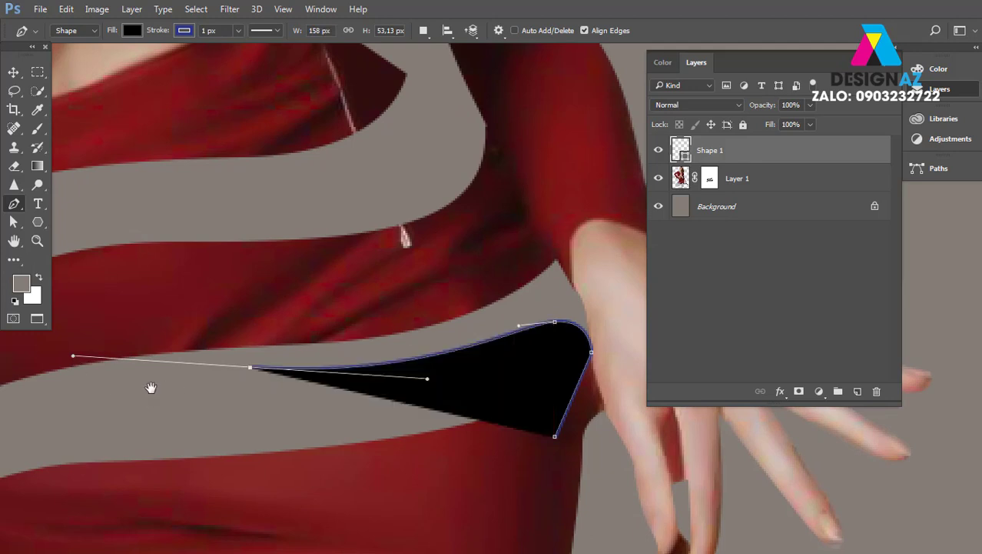
{"action": "left_click_drag", "start_coordinate": [150, 387], "coordinate": [408, 373]}
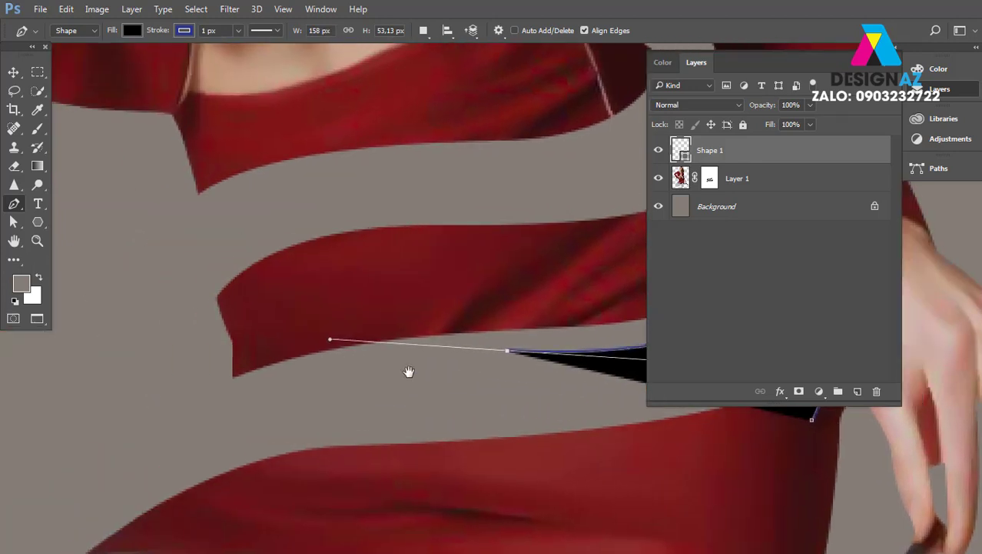
{"action": "left_click", "coordinate": [219, 297]}
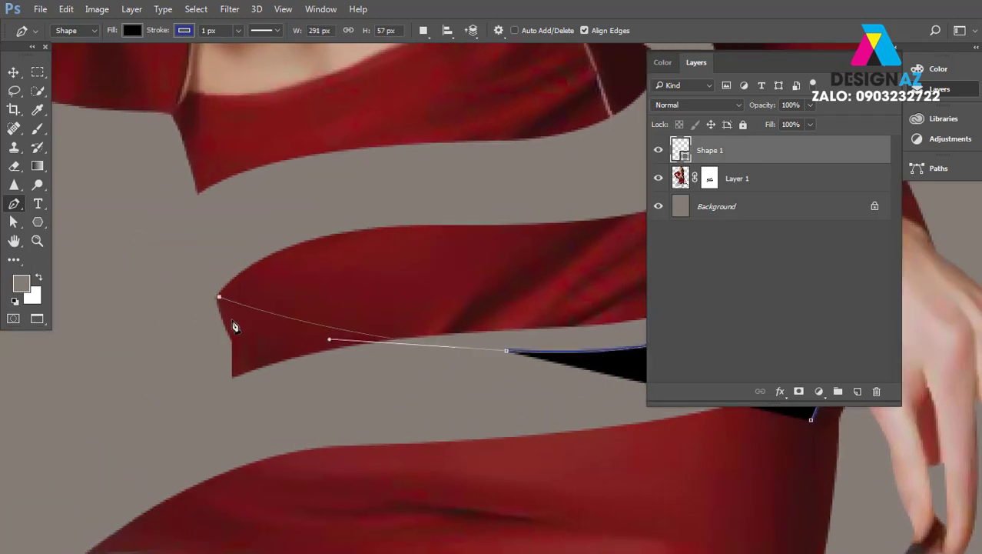
{"action": "left_click", "coordinate": [236, 339]}
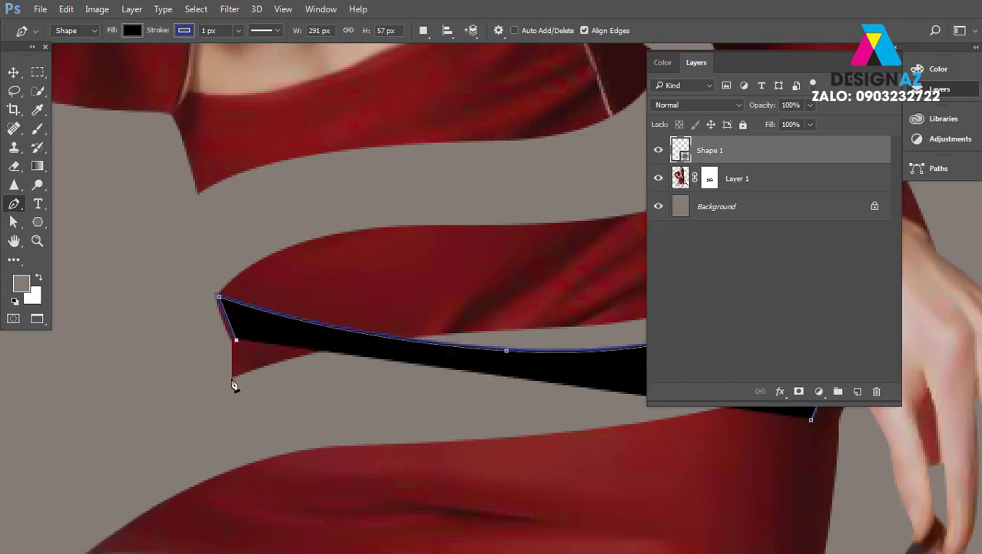
Continue the shape around the ribbon's lower left and move it beneath the dress layer
{"action": "left_click", "coordinate": [232, 376]}
{"action": "left_click_drag", "start_coordinate": [269, 394], "coordinate": [20, 341]}
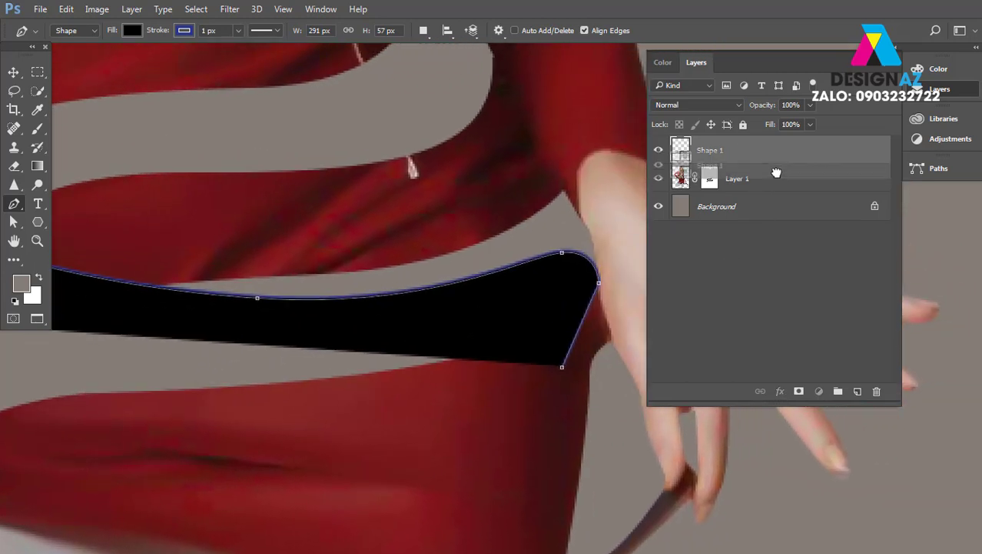
{"action": "left_click_drag", "start_coordinate": [781, 157], "coordinate": [777, 188]}
{"action": "left_click_drag", "start_coordinate": [392, 305], "coordinate": [531, 303]}
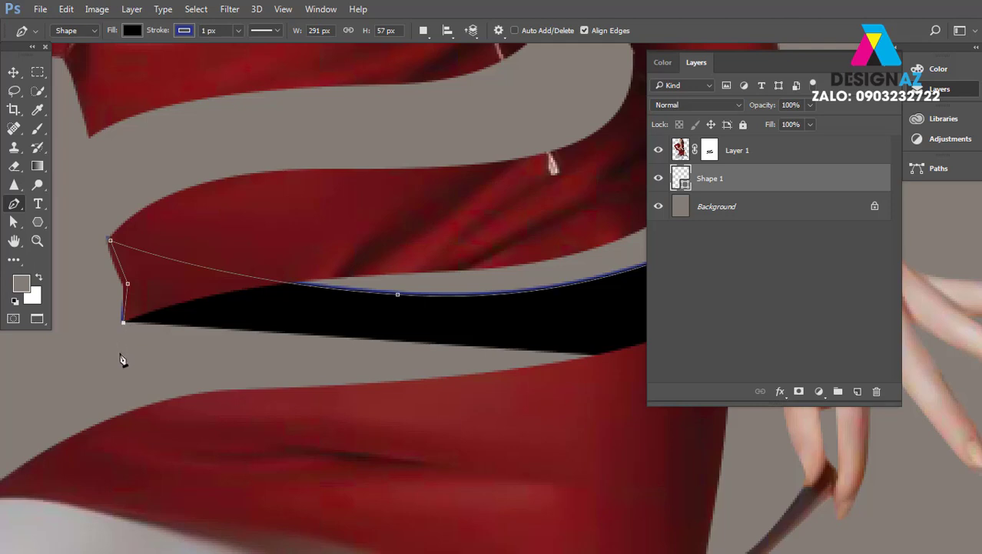
{"action": "left_click_drag", "start_coordinate": [166, 366], "coordinate": [239, 371]}
{"action": "left_click_drag", "start_coordinate": [386, 357], "coordinate": [286, 308]}
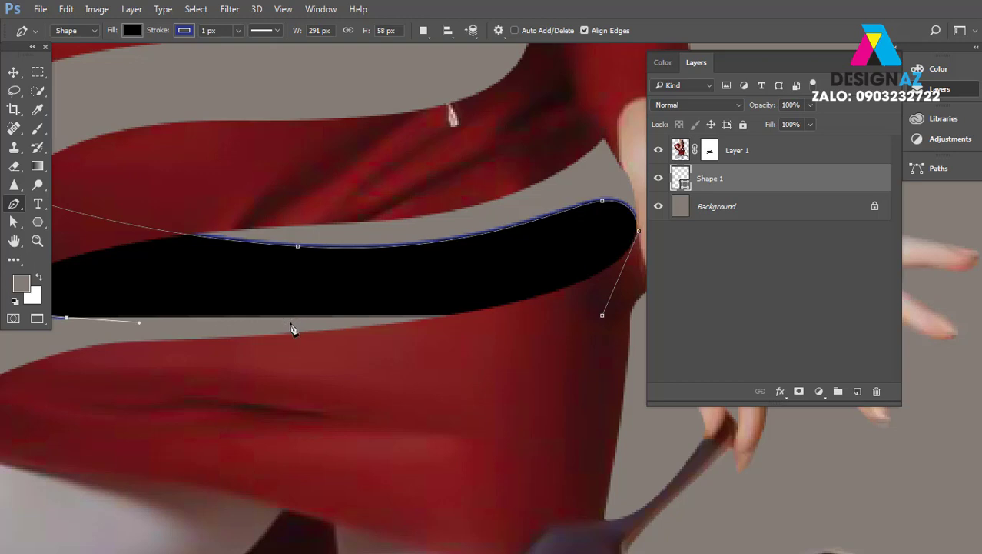
{"action": "left_click", "coordinate": [289, 322]}
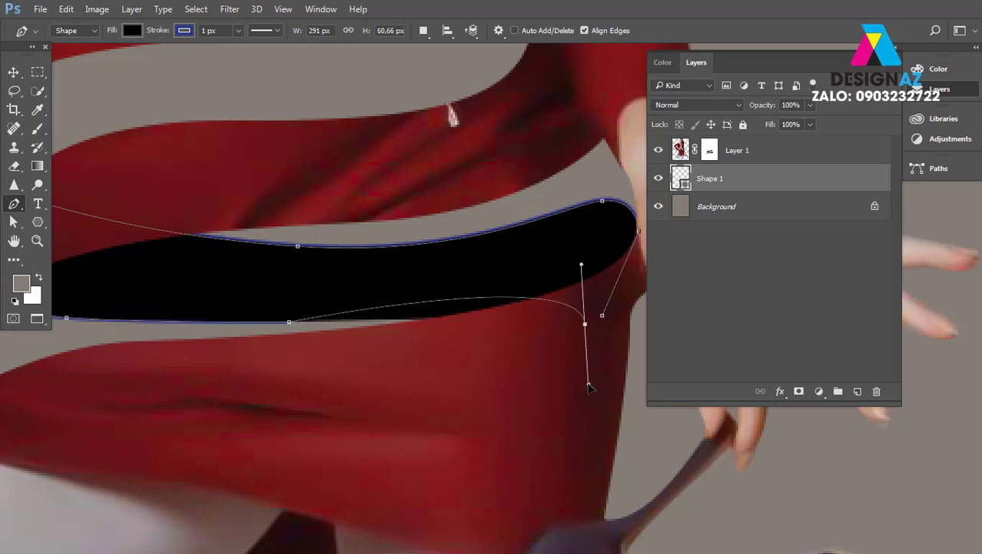
Add points around the ribbon's right bend to close the band, then zoom in
{"action": "left_click_drag", "start_coordinate": [578, 299], "coordinate": [641, 286]}
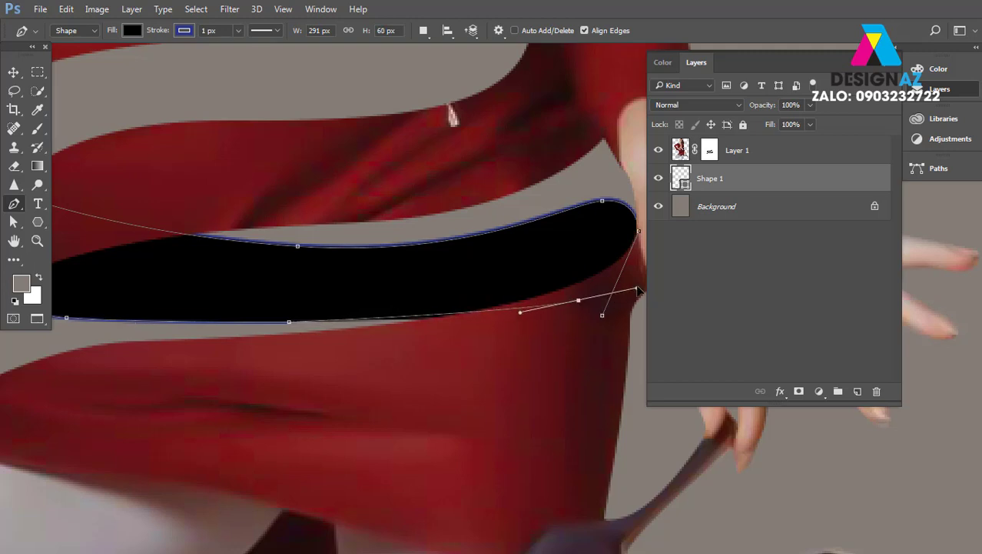
{"action": "left_click", "coordinate": [580, 351]}
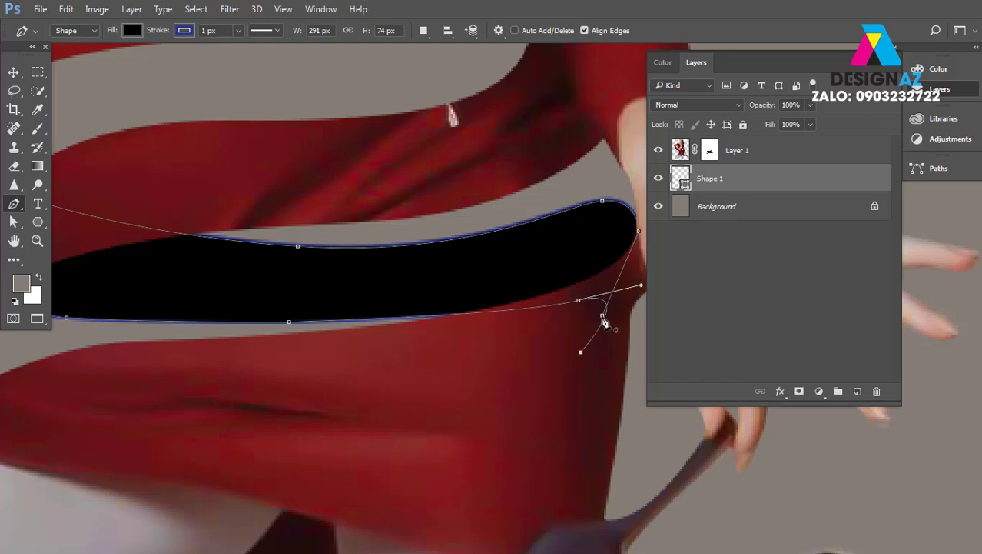
{"action": "mouse_move", "coordinate": [347, 308]}
{"action": "left_mouse_down"}
{"action": "mouse_move", "coordinate": [556, 327]}
{"action": "mouse_move", "coordinate": [455, 281]}
{"action": "left_mouse_up"}
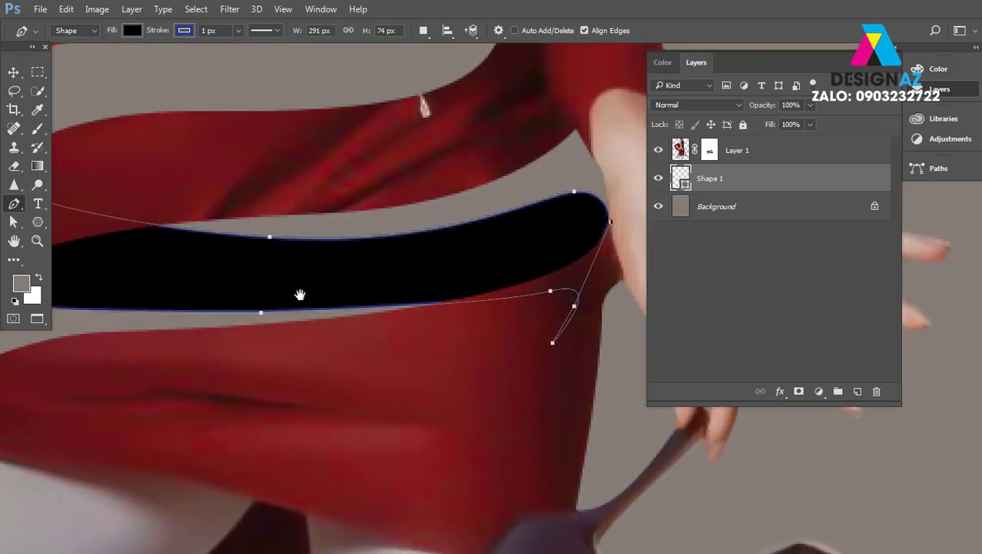
{"action": "scroll", "coordinate": [454, 283], "scroll_direction": "down", "scroll_amount": 1}
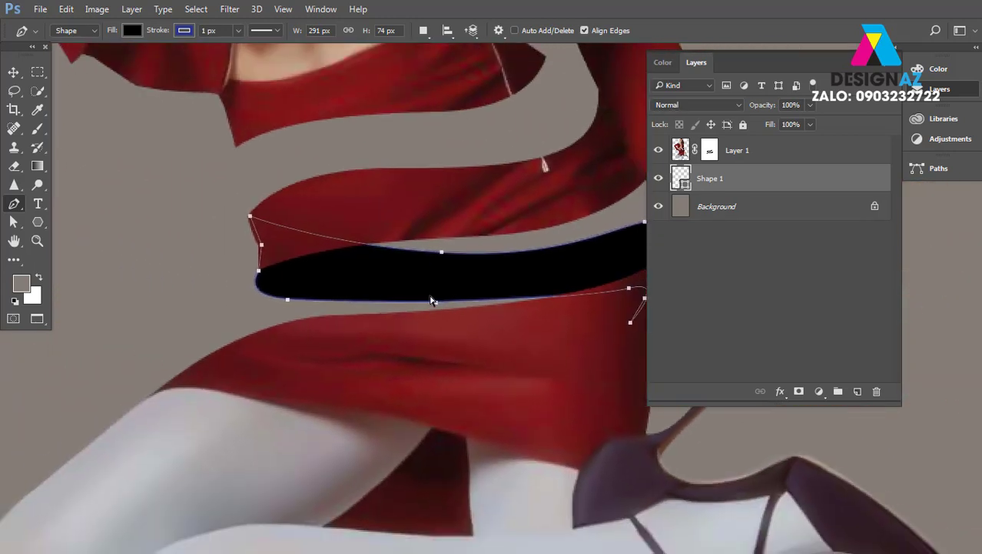
{"action": "scroll", "coordinate": [446, 308], "scroll_direction": "down", "scroll_amount": 3}
{"action": "scroll", "coordinate": [440, 336], "scroll_direction": "down", "scroll_amount": 1}
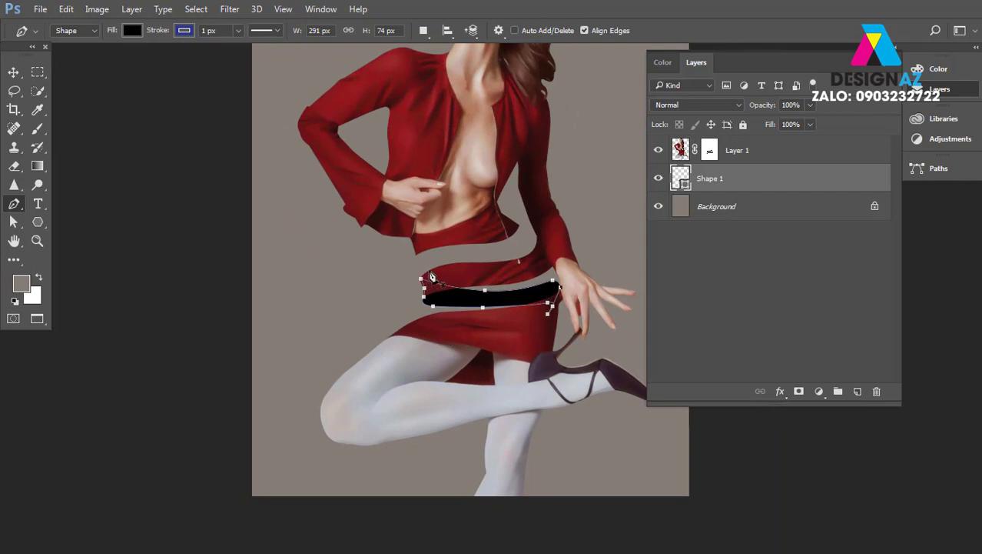
{"action": "scroll", "coordinate": [478, 377], "scroll_direction": "up", "scroll_amount": 2}
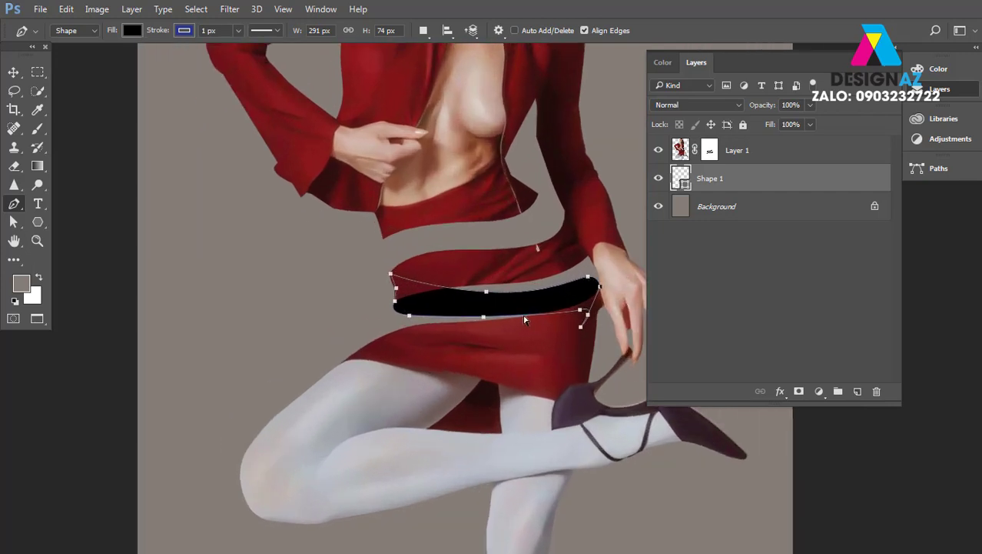
{"action": "scroll", "coordinate": [478, 378], "scroll_direction": "up", "scroll_amount": 3}
{"action": "left_click_drag", "start_coordinate": [478, 378], "coordinate": [384, 368]}
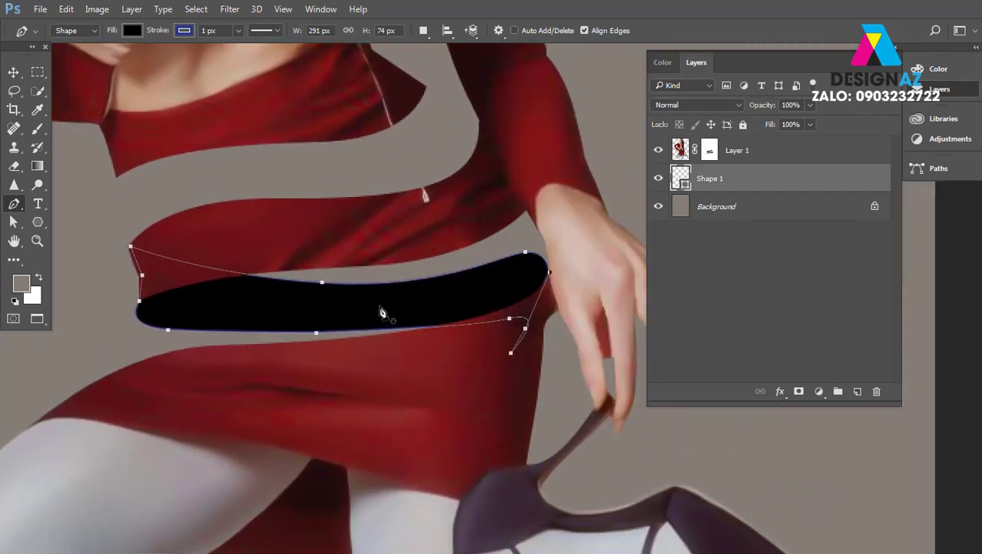
{"action": "left_click", "coordinate": [14, 73]}
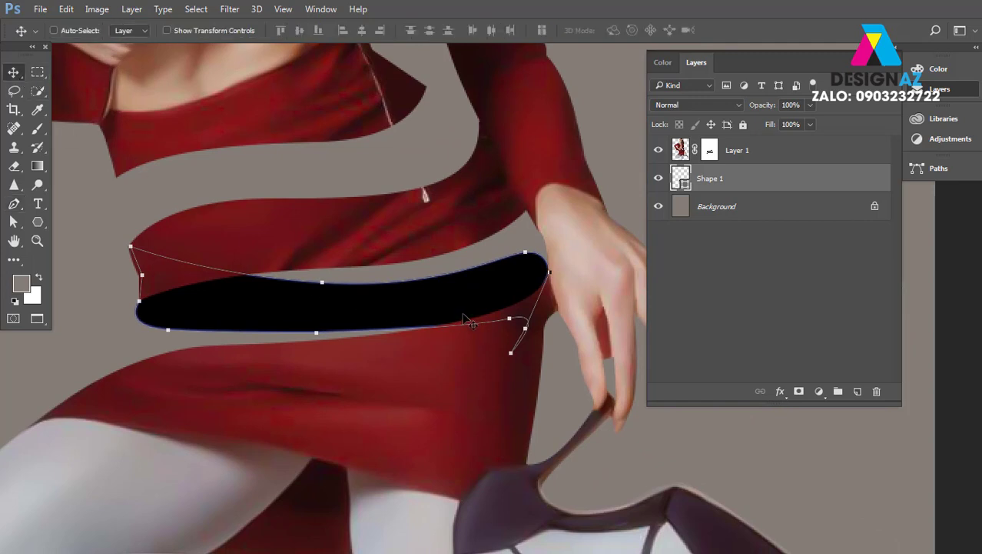
Switch the shape fill to a gradient with a very dark red left stop
{"action": "key", "text": "p"}
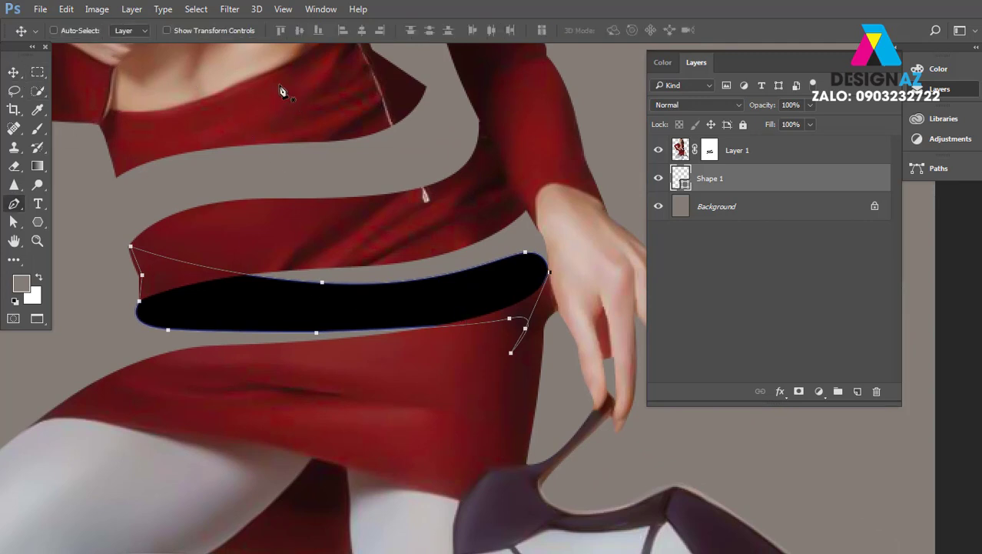
{"action": "left_click", "coordinate": [132, 33]}
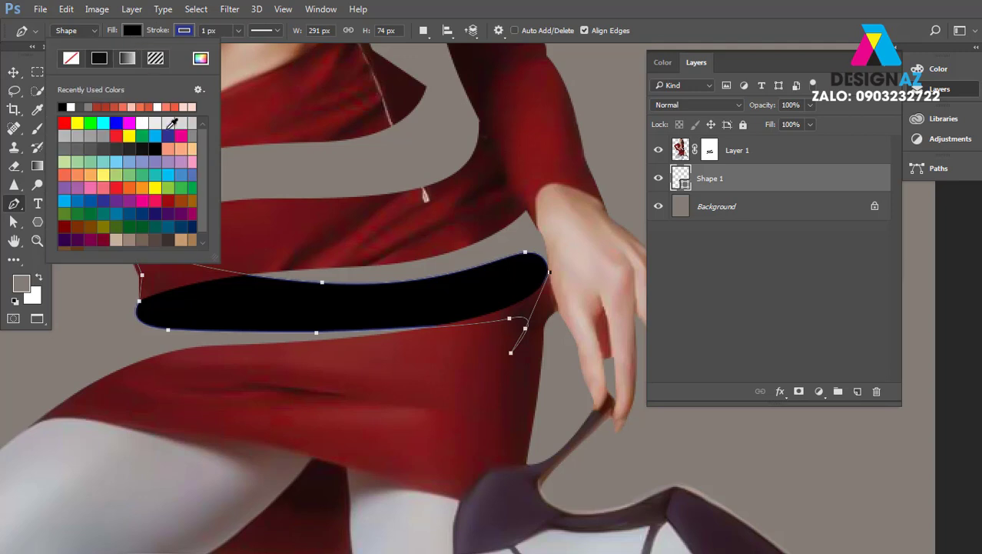
{"action": "left_click", "coordinate": [127, 59]}
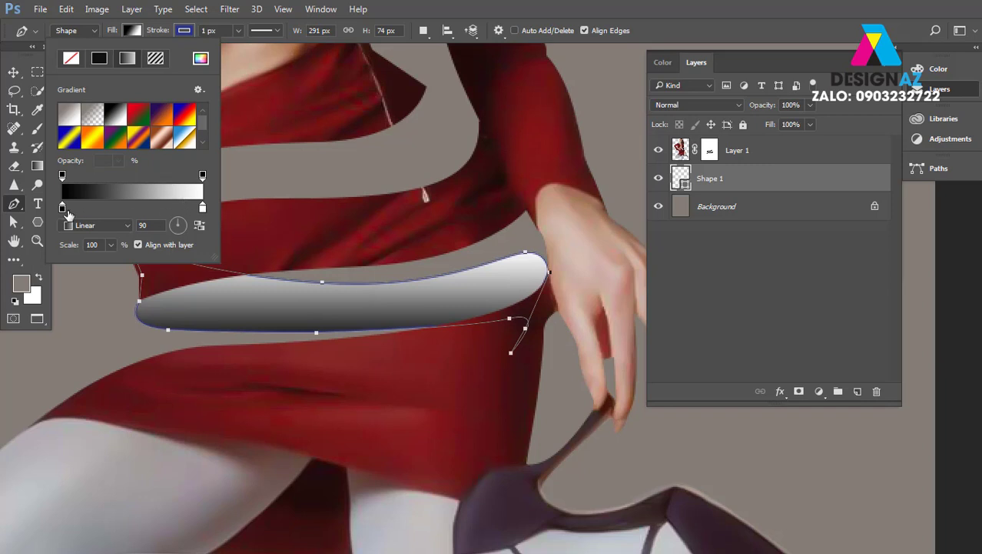
{"action": "left_click", "coordinate": [63, 209]}
{"action": "double_click", "coordinate": [62, 208]}
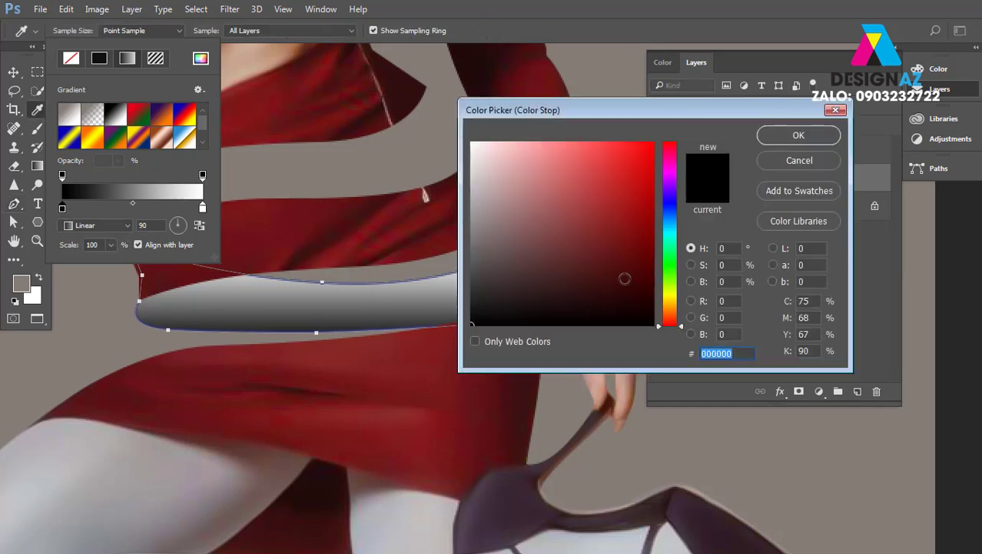
{"action": "left_click_drag", "start_coordinate": [625, 278], "coordinate": [656, 300]}
{"action": "left_click", "coordinate": [815, 136]}
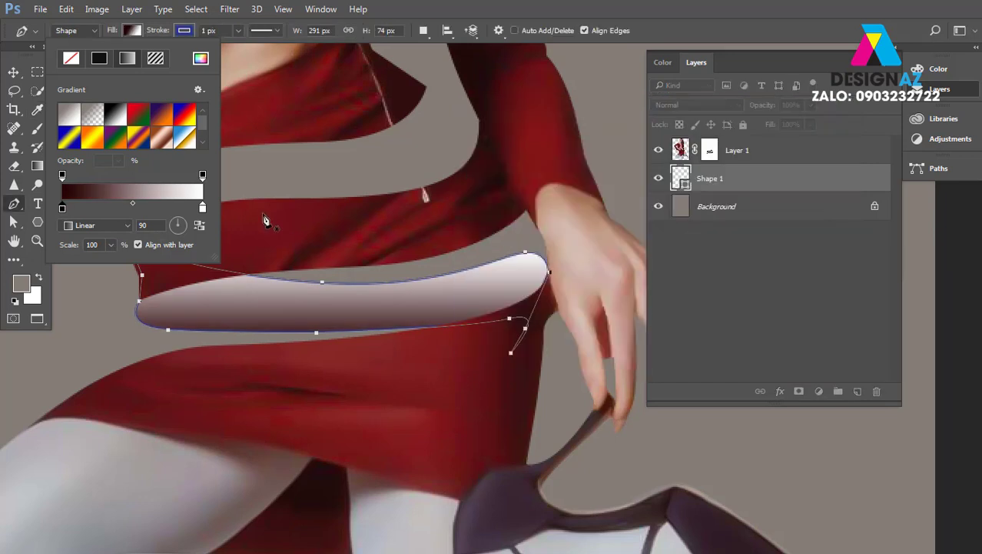
Set the right gradient stop to the sampled dress red and the angle to 0
{"action": "double_click", "coordinate": [203, 208]}
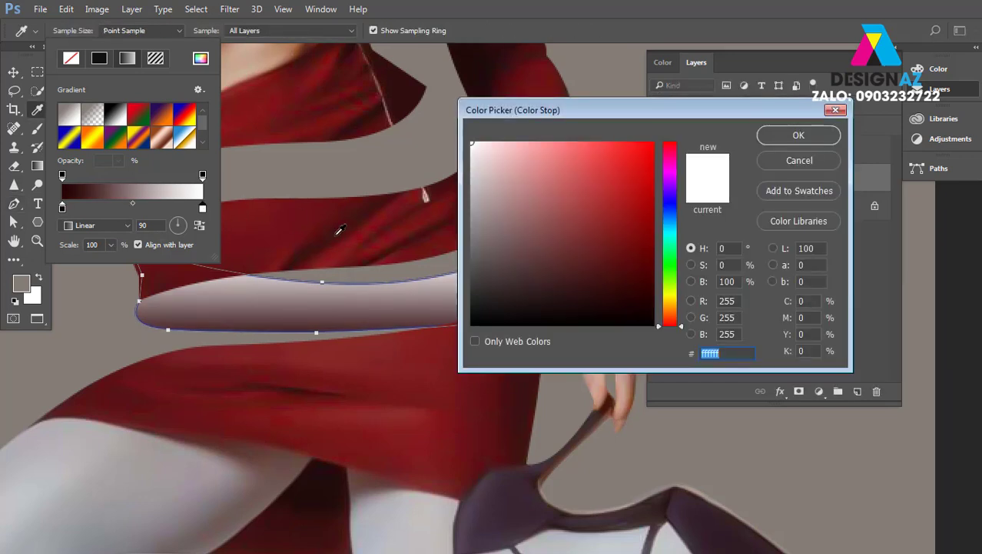
{"action": "left_click", "coordinate": [365, 241]}
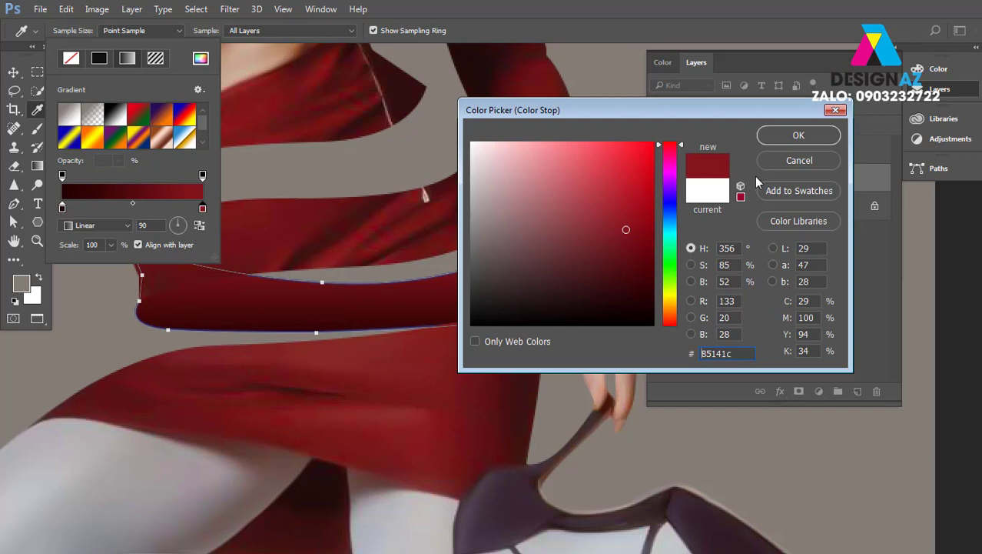
{"action": "left_click", "coordinate": [823, 137]}
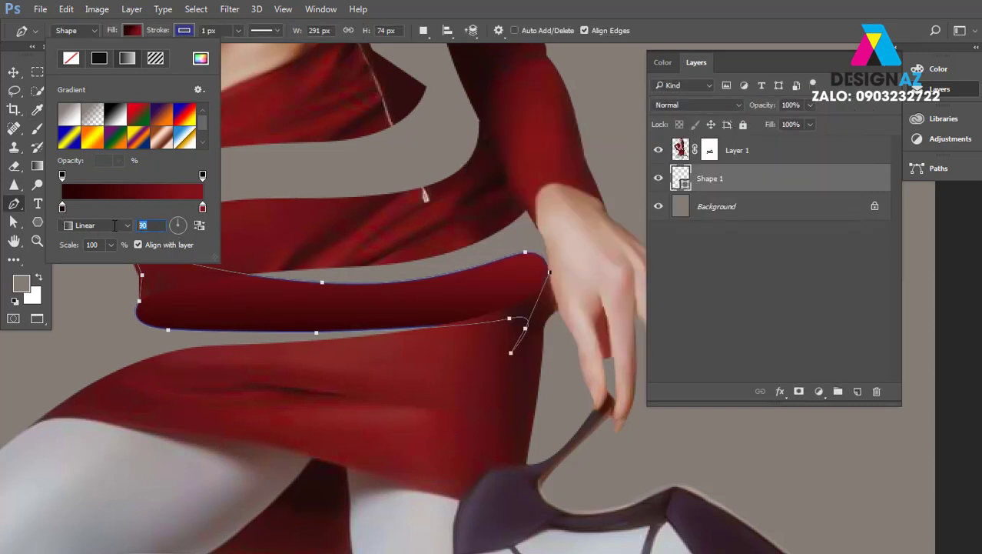
{"action": "type", "text": "0"}
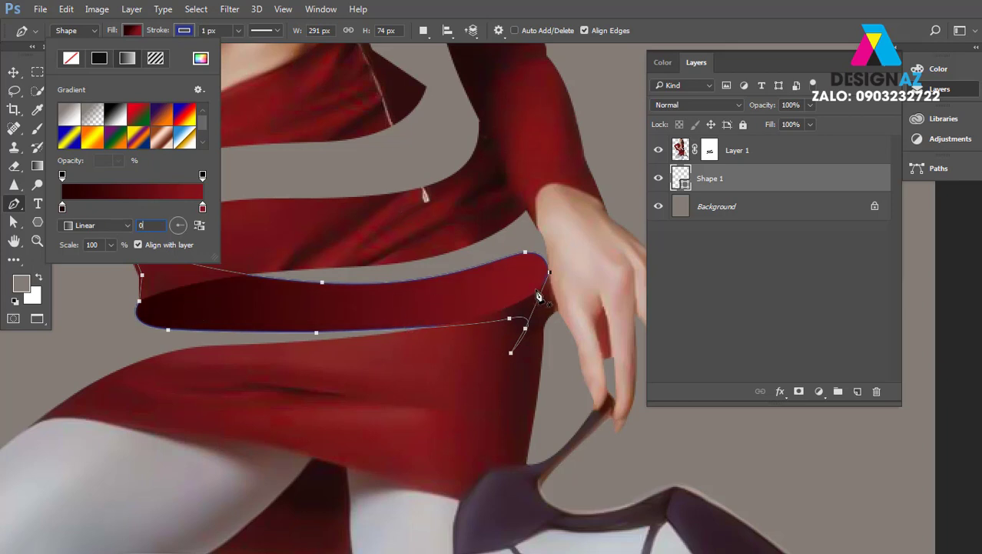
Add a dark red middle stop to the gradient
{"action": "left_click", "coordinate": [113, 207]}
{"action": "left_click", "coordinate": [113, 210]}
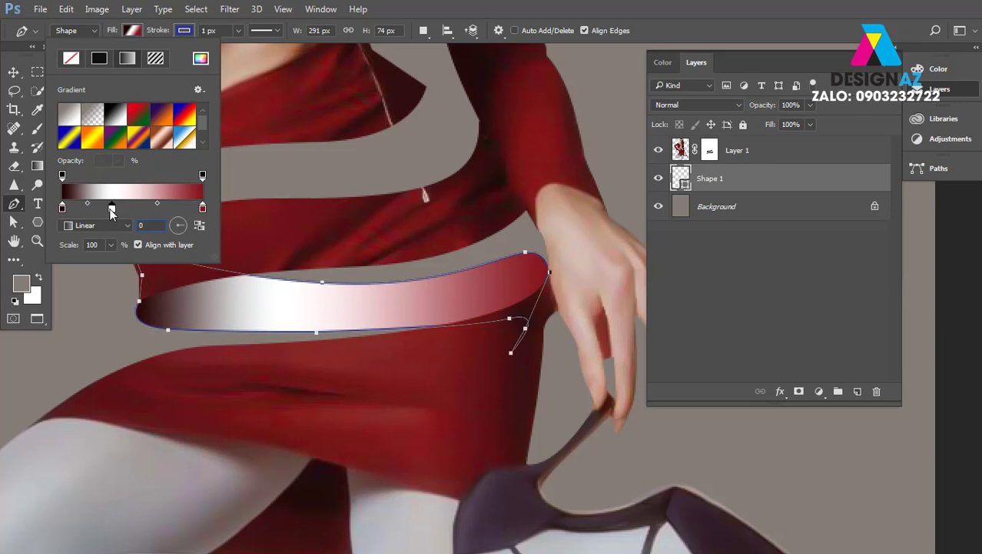
{"action": "double_click", "coordinate": [113, 208]}
{"action": "left_click_drag", "start_coordinate": [638, 278], "coordinate": [655, 292]}
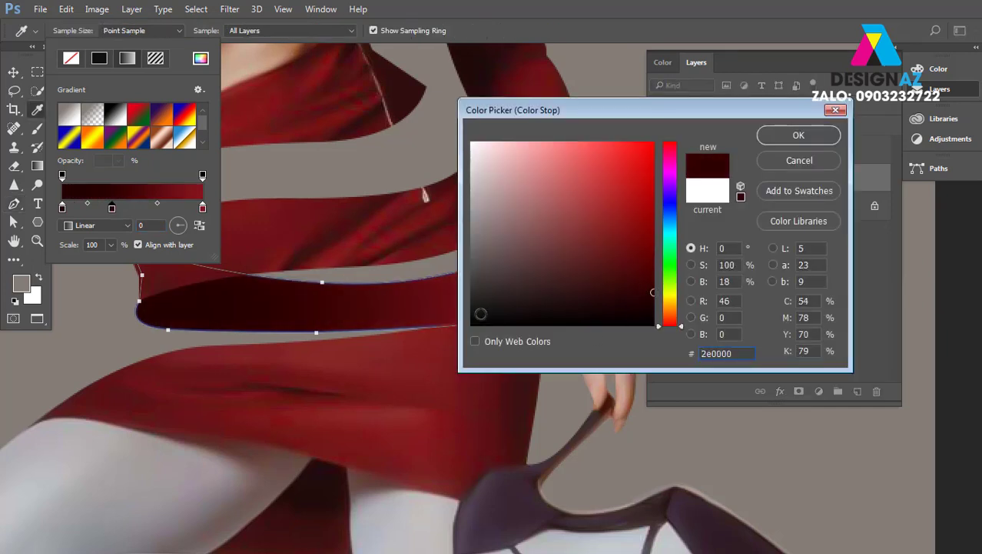
{"action": "left_click", "coordinate": [798, 136]}
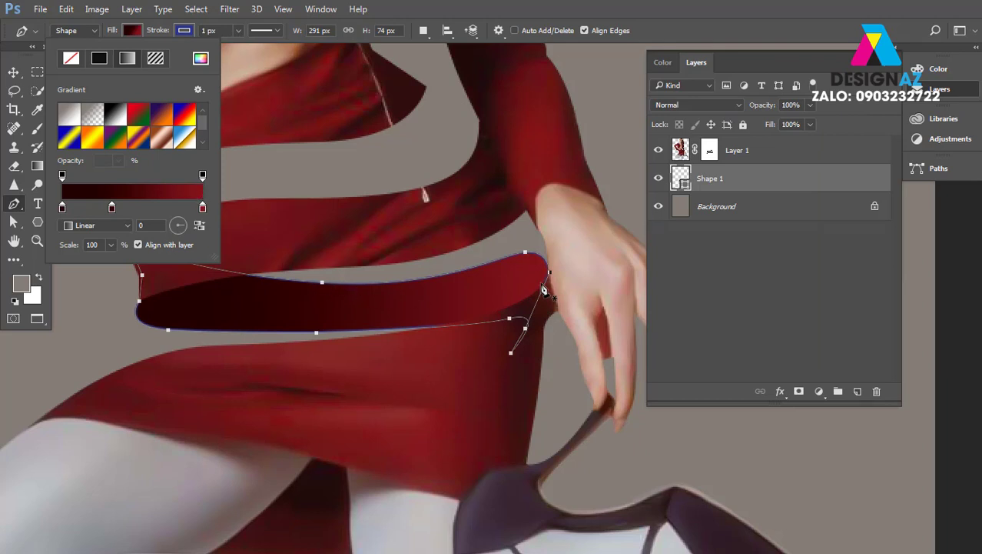
{"action": "left_click", "coordinate": [13, 72]}
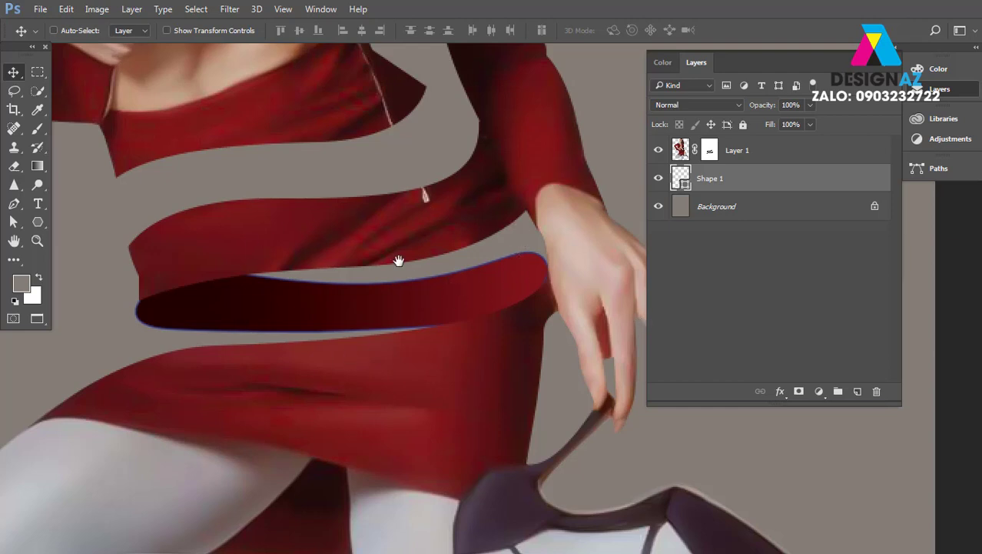
Start a new pen shape tracing the upper ribbon's edge leftward toward the collar
{"action": "left_click_drag", "start_coordinate": [398, 261], "coordinate": [415, 263]}
{"action": "key", "text": "p"}
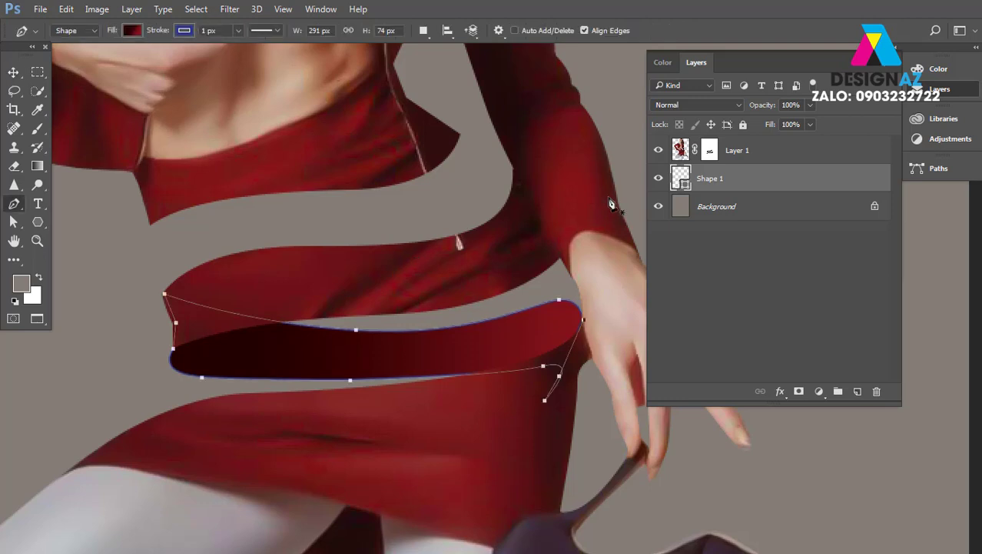
{"action": "left_click", "coordinate": [514, 209]}
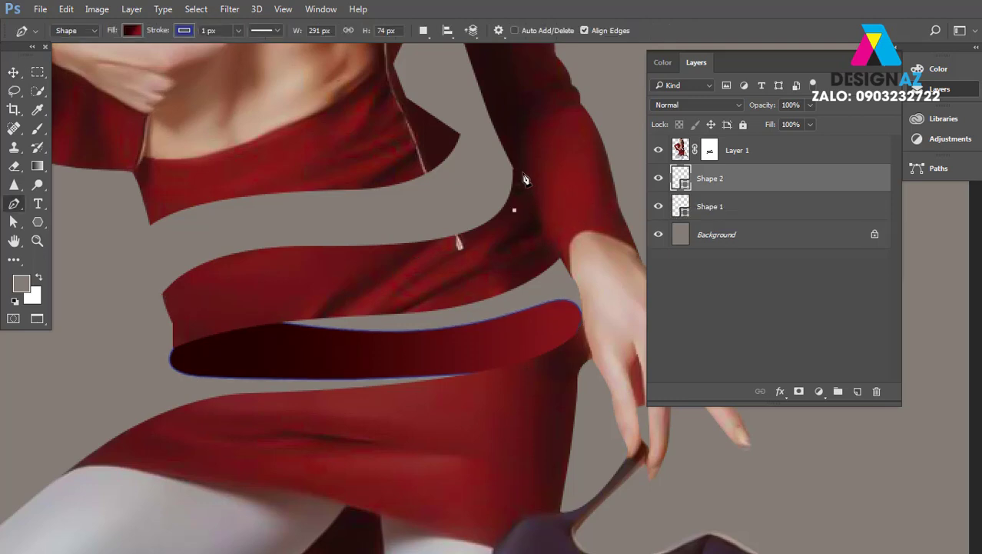
{"action": "left_click", "coordinate": [515, 173]}
{"action": "left_click_drag", "start_coordinate": [464, 177], "coordinate": [419, 208]}
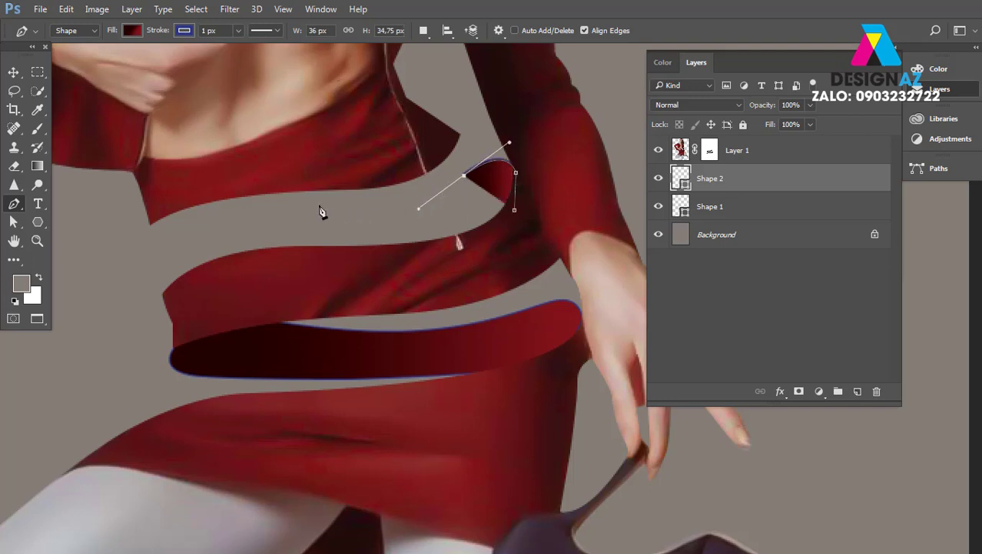
{"action": "left_click_drag", "start_coordinate": [313, 204], "coordinate": [270, 205]}
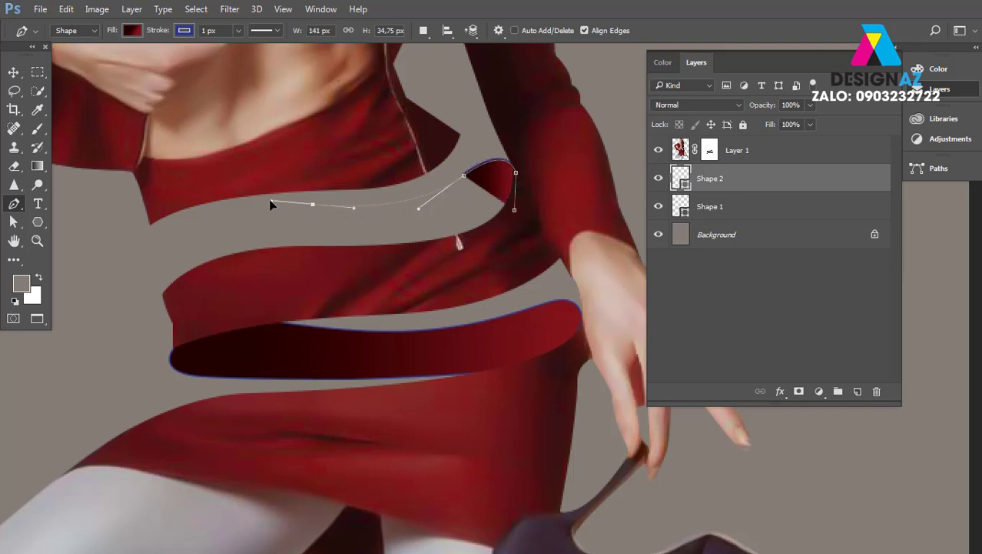
{"action": "left_click", "coordinate": [137, 181]}
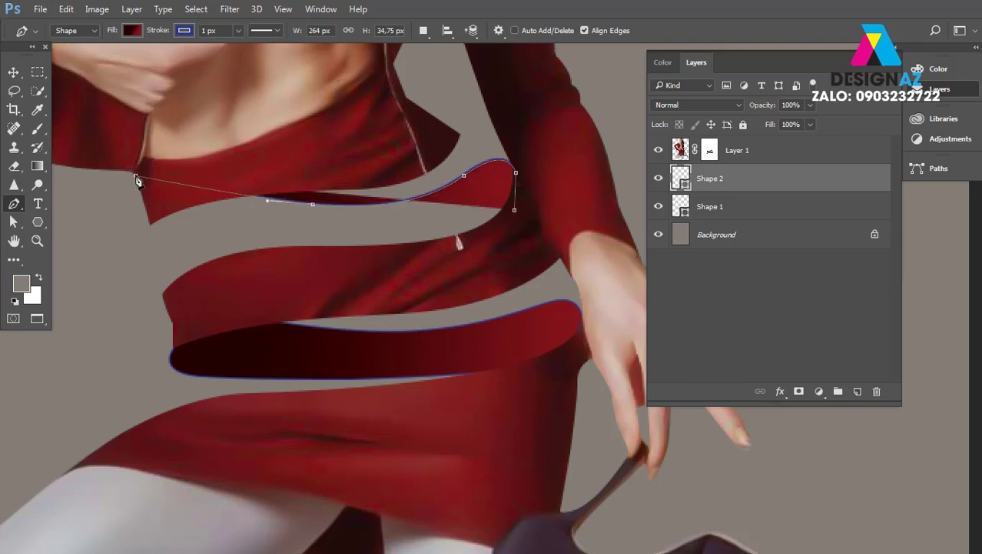
Trace the shape's lower edge back to the right and close the outline
{"action": "left_click", "coordinate": [151, 223]}
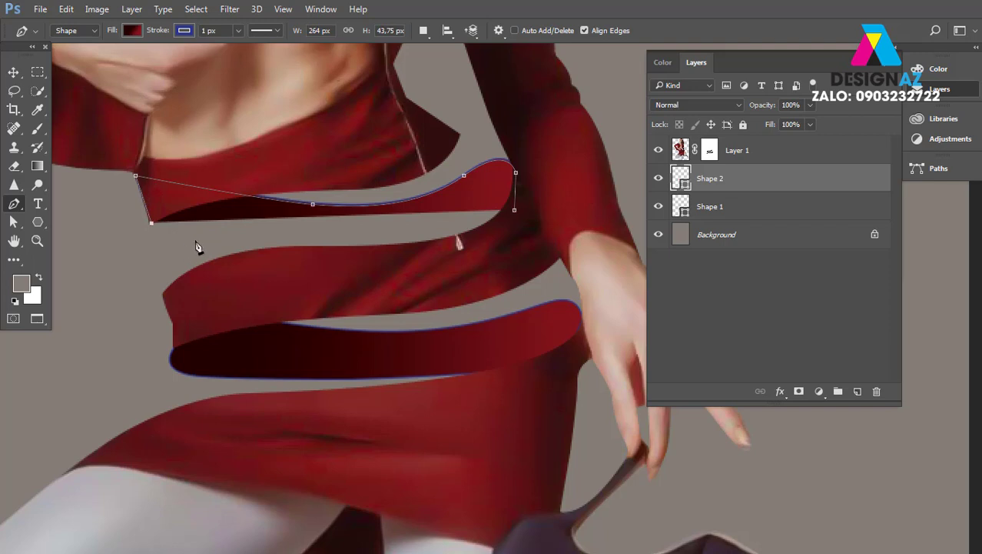
{"action": "left_click_drag", "start_coordinate": [183, 242], "coordinate": [231, 236]}
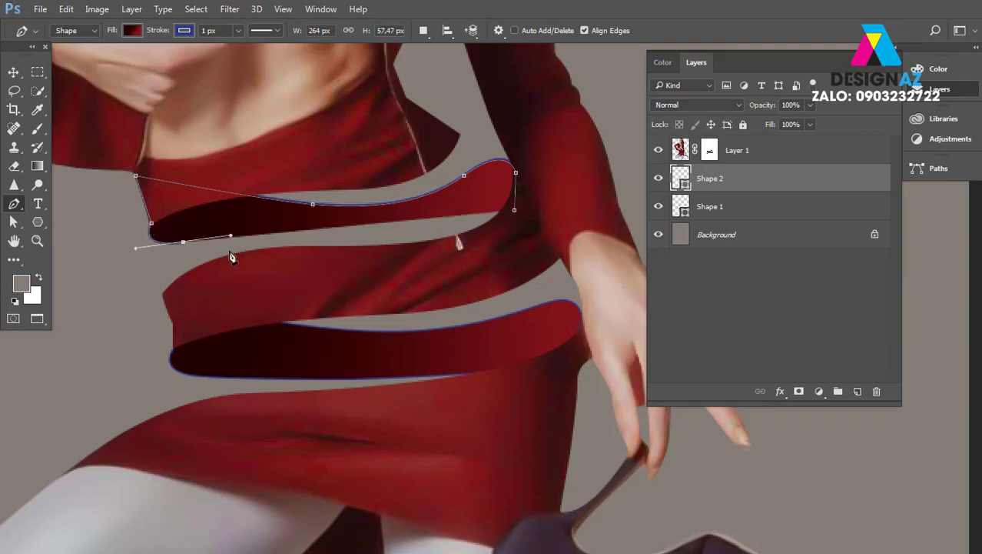
{"action": "left_click", "coordinate": [322, 242]}
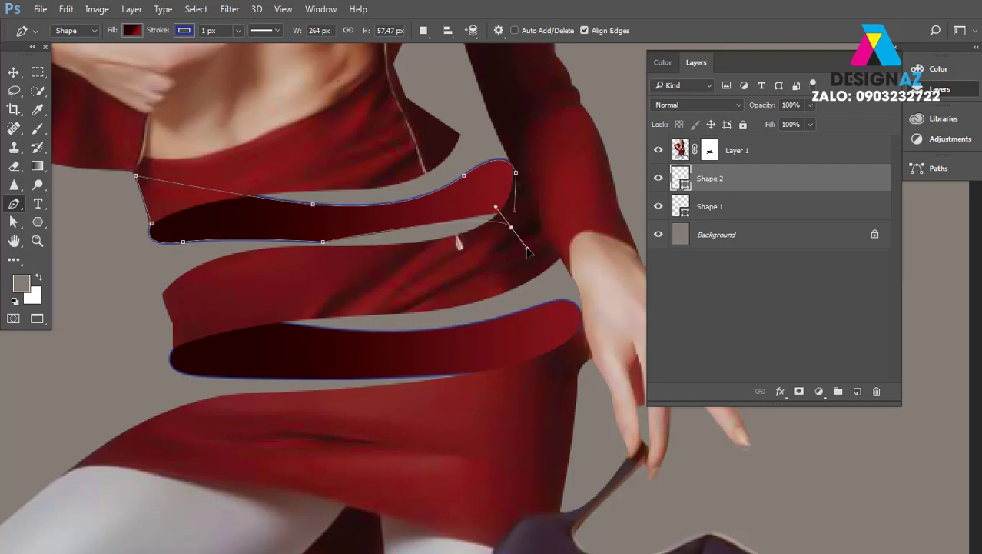
{"action": "left_click_drag", "start_coordinate": [509, 221], "coordinate": [541, 192]}
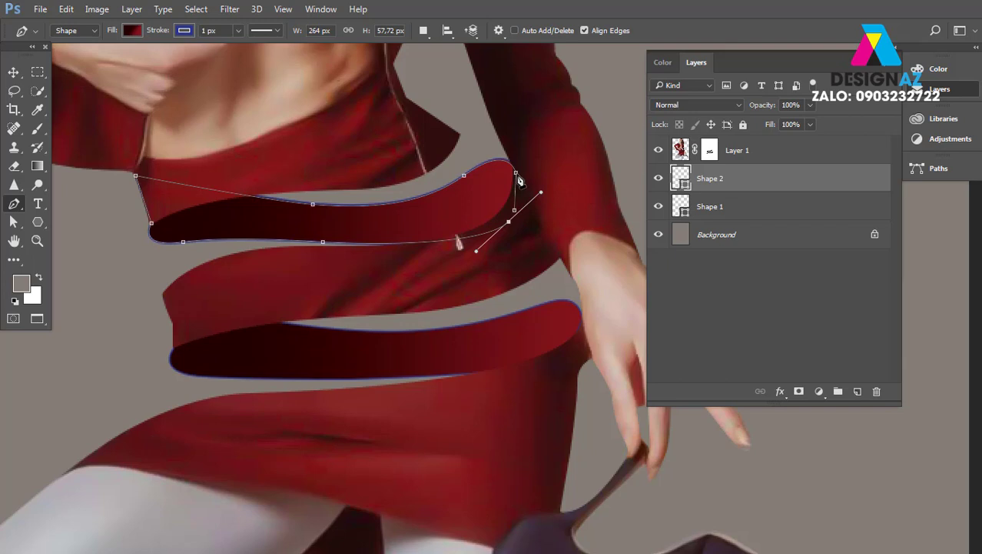
{"action": "scroll", "coordinate": [277, 246], "scroll_direction": "left", "scroll_amount": 2}
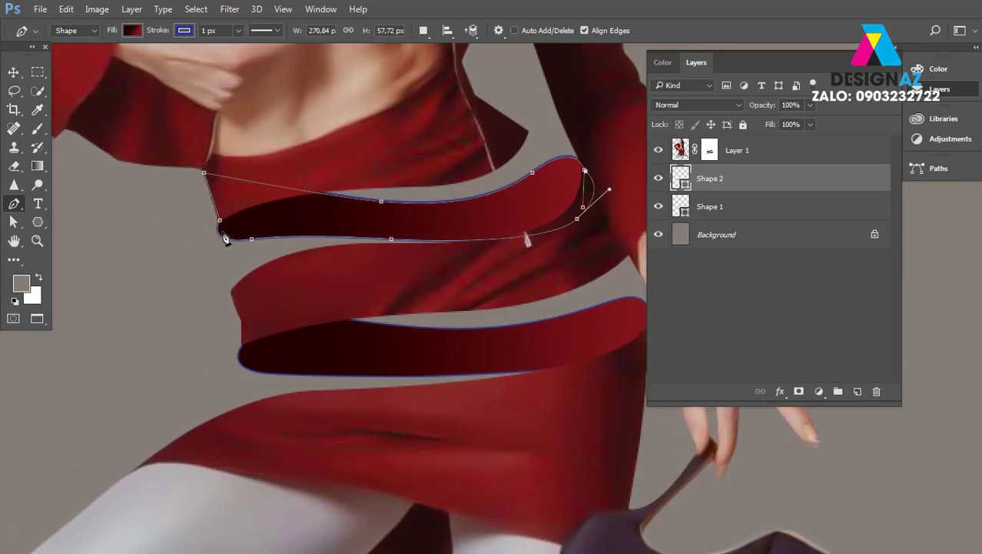
{"action": "left_click", "coordinate": [223, 233]}
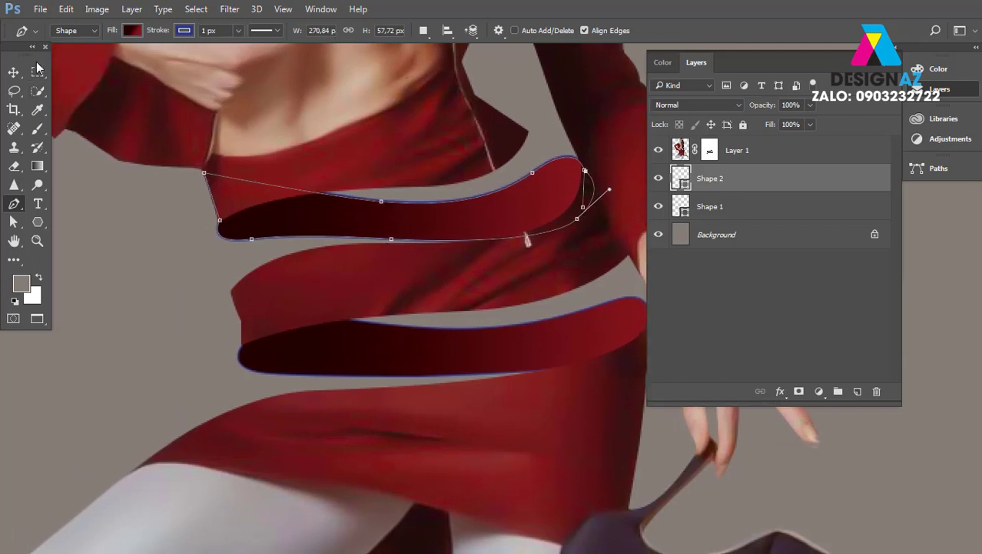
Adjust the lower-edge anchors into a smooth curve and set the stroke to none
{"action": "left_click", "coordinate": [392, 240], "text": "ctrl"}
{"action": "left_click_drag", "start_coordinate": [392, 239], "coordinate": [393, 233]}
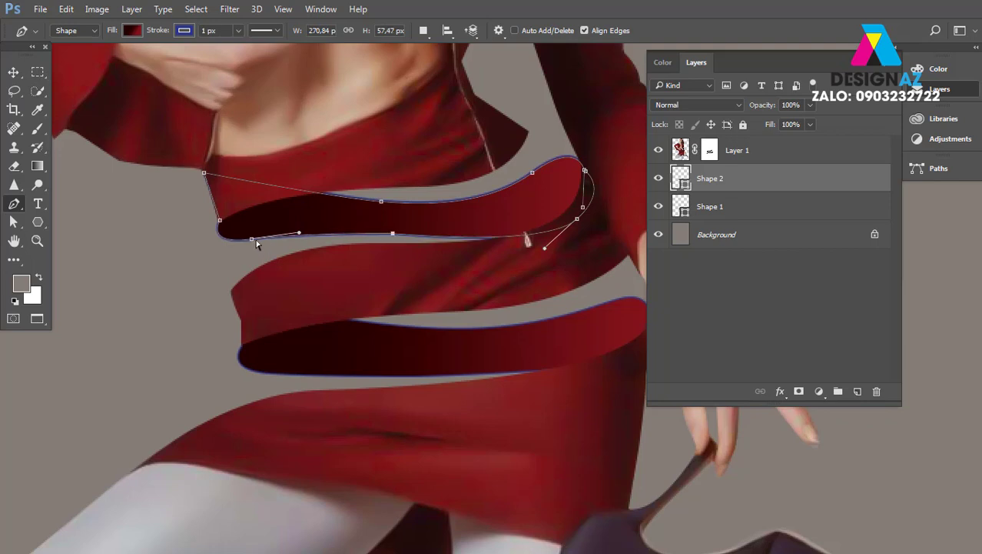
{"action": "left_click_drag", "start_coordinate": [252, 239], "coordinate": [258, 248]}
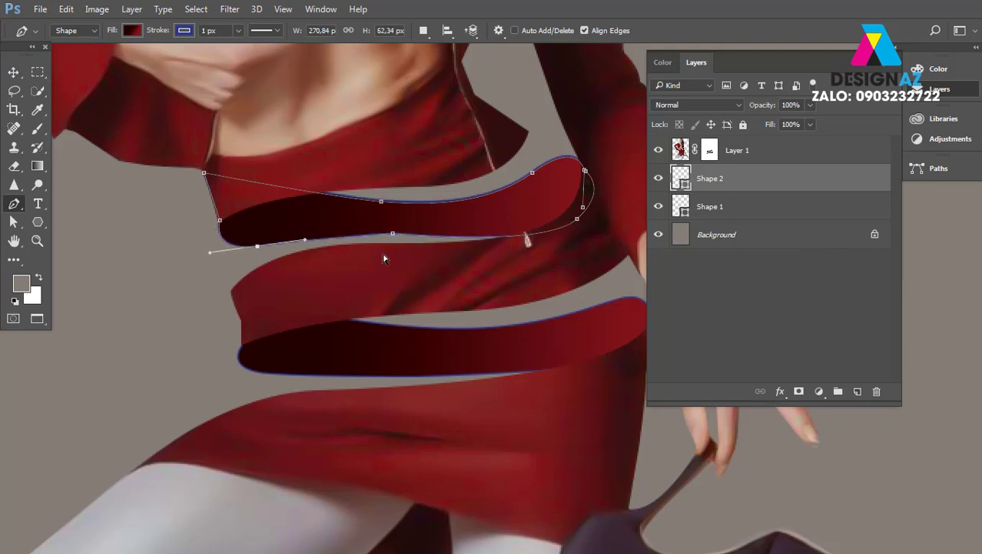
{"action": "left_click_drag", "start_coordinate": [393, 235], "coordinate": [392, 250]}
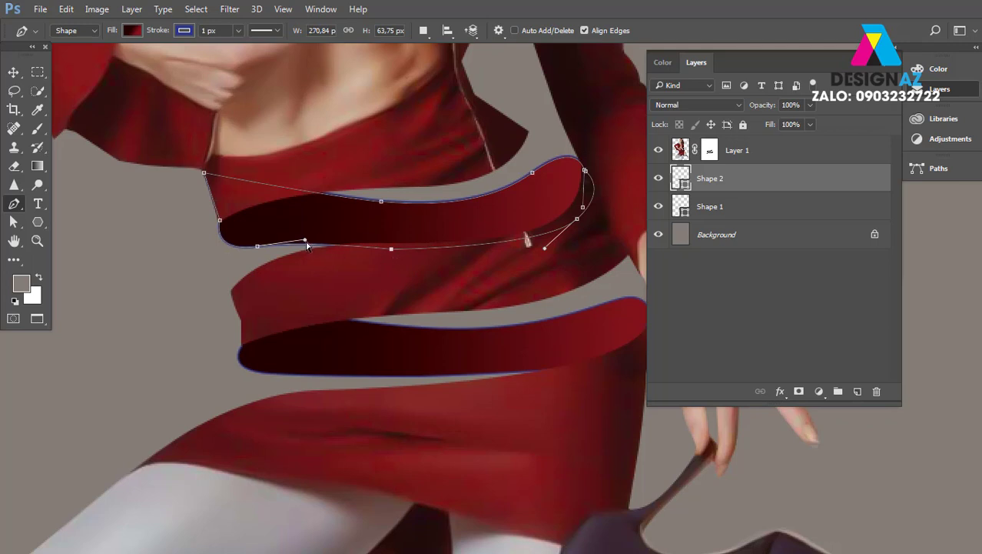
{"action": "left_click_drag", "start_coordinate": [306, 245], "coordinate": [331, 231]}
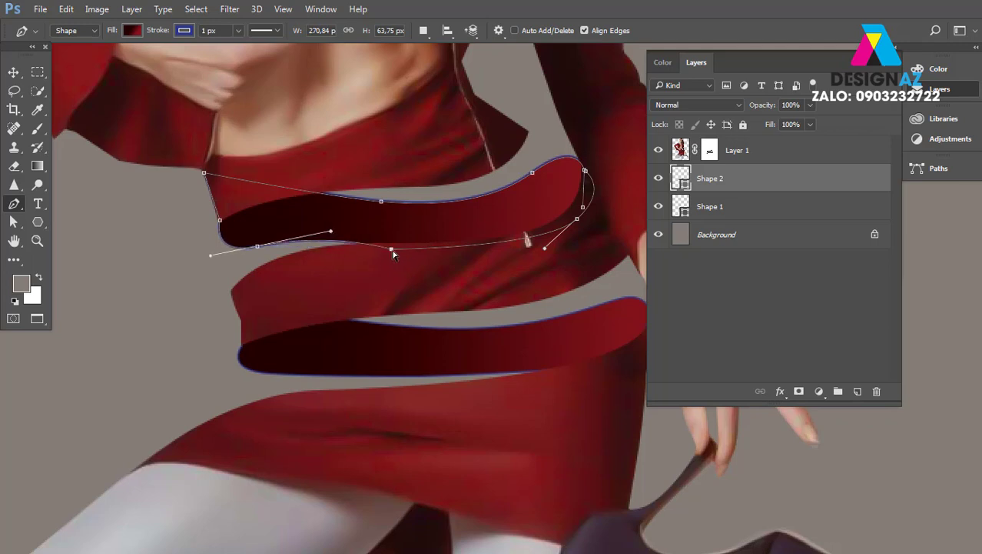
{"action": "left_click_drag", "start_coordinate": [392, 249], "coordinate": [441, 247]}
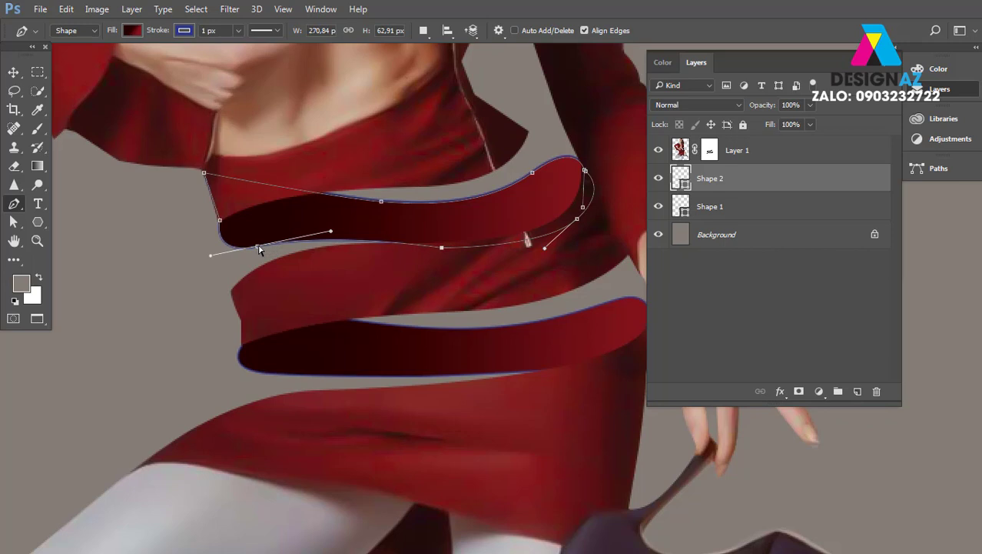
{"action": "left_click_drag", "start_coordinate": [259, 248], "coordinate": [206, 260]}
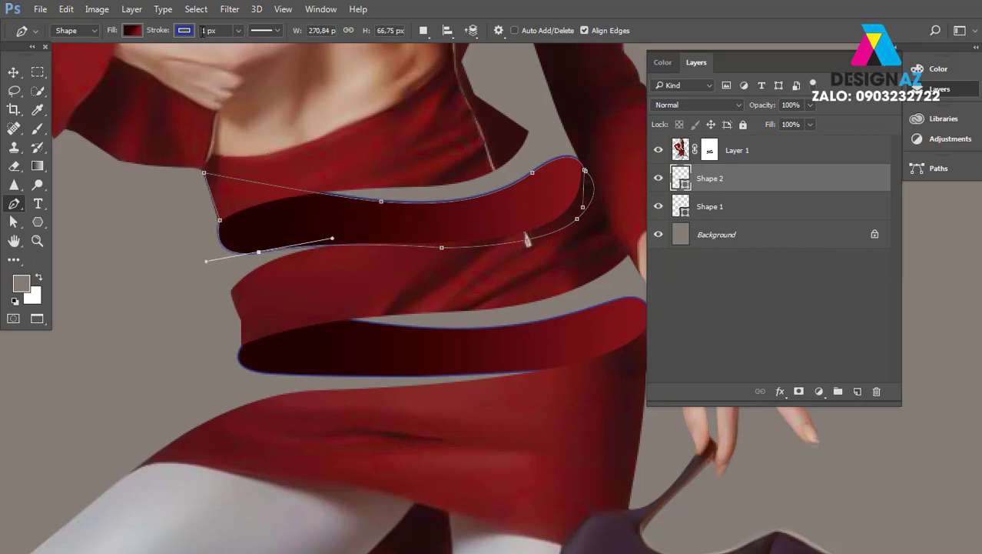
{"action": "left_click", "coordinate": [184, 30]}
{"action": "left_click", "coordinate": [123, 58]}
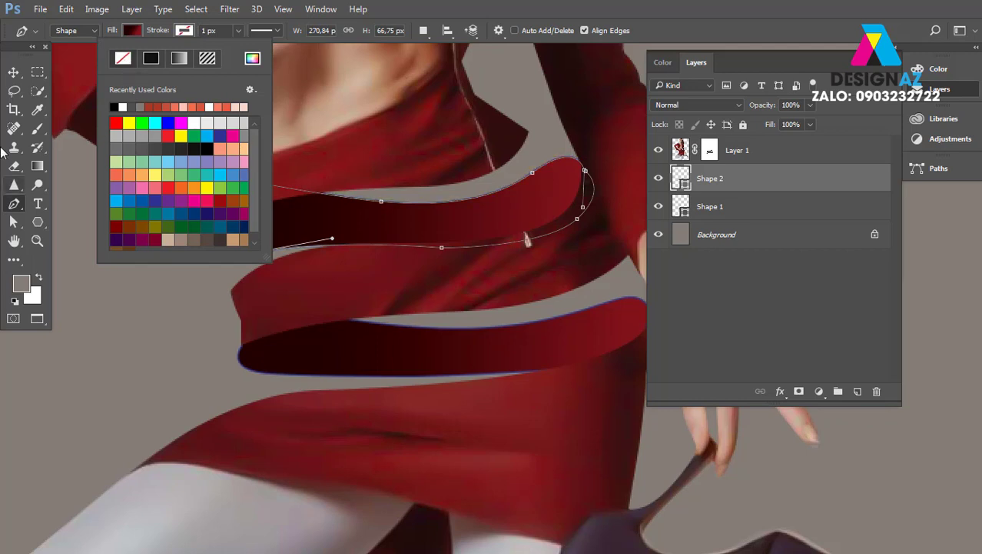
Select Shape 1 via right-click and set its stroke to none
{"action": "left_click", "coordinate": [13, 71]}
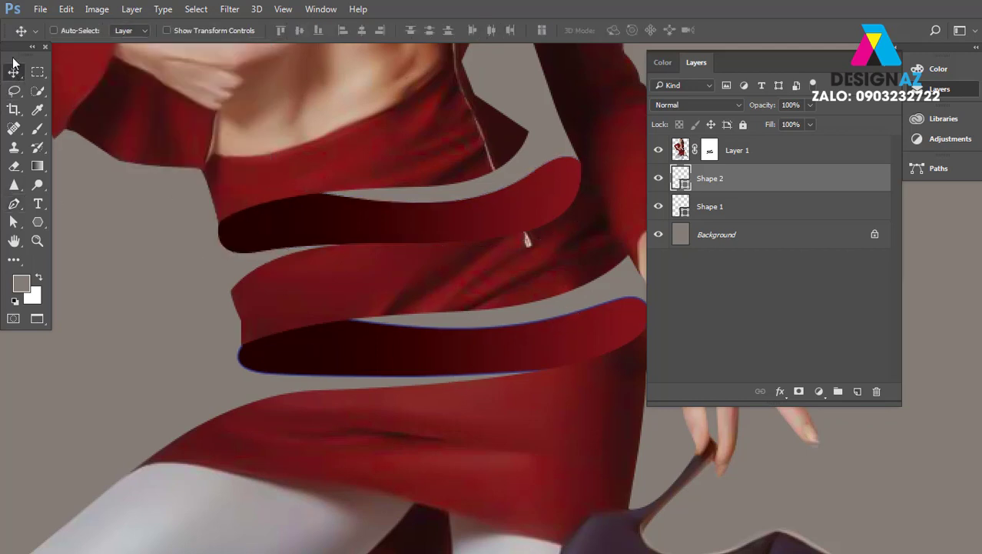
{"action": "right_click", "coordinate": [522, 357]}
{"action": "left_click", "coordinate": [557, 363]}
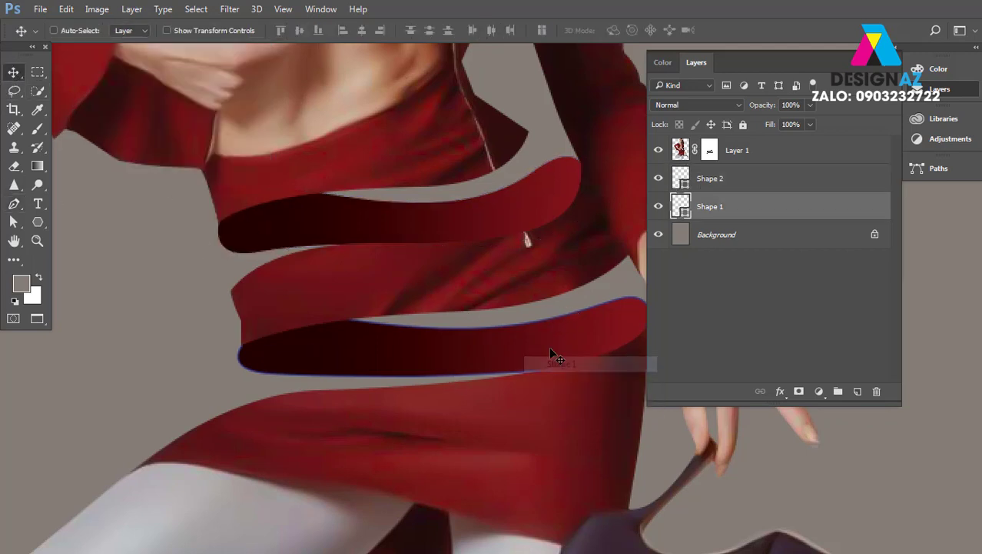
{"action": "key", "text": "p"}
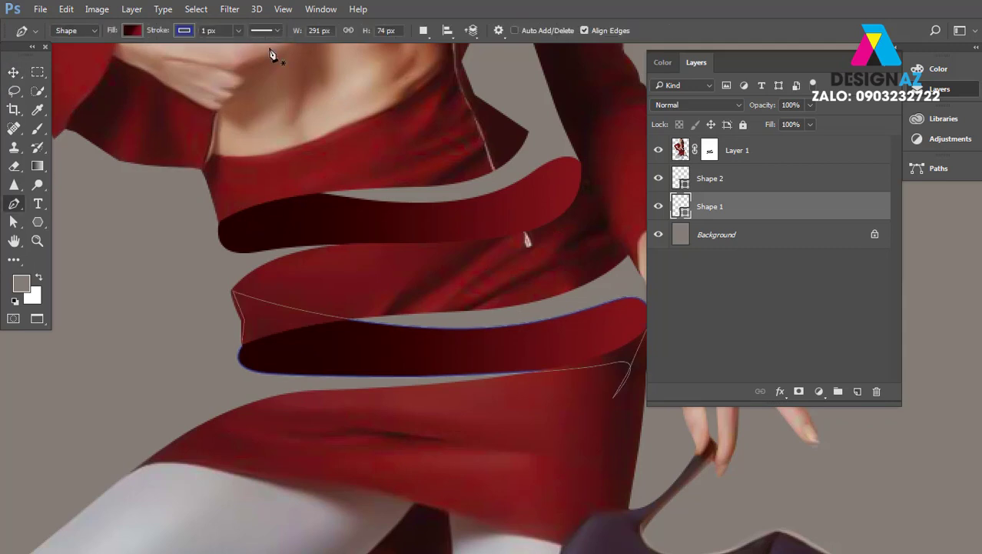
{"action": "left_click", "coordinate": [184, 30]}
{"action": "left_click", "coordinate": [119, 62]}
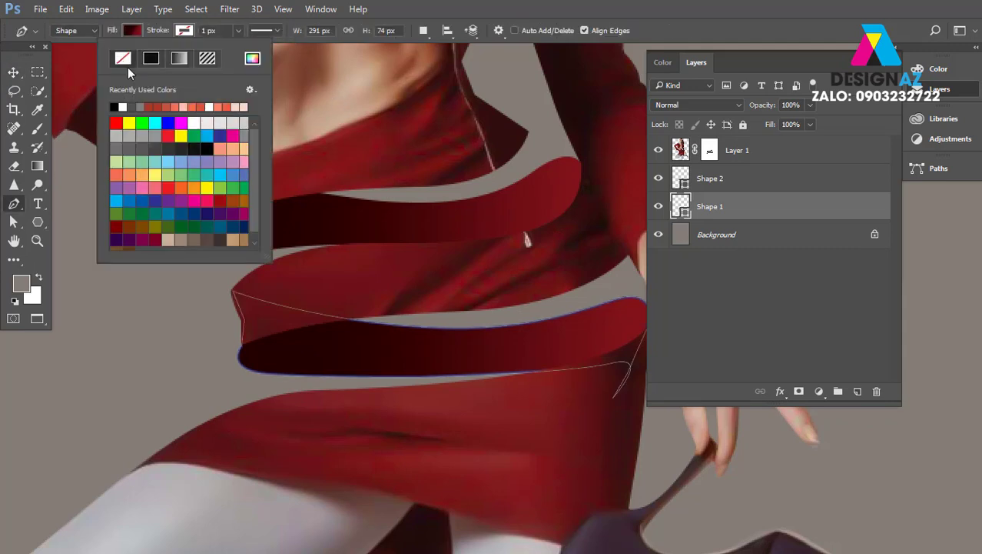
{"action": "left_click", "coordinate": [14, 77]}
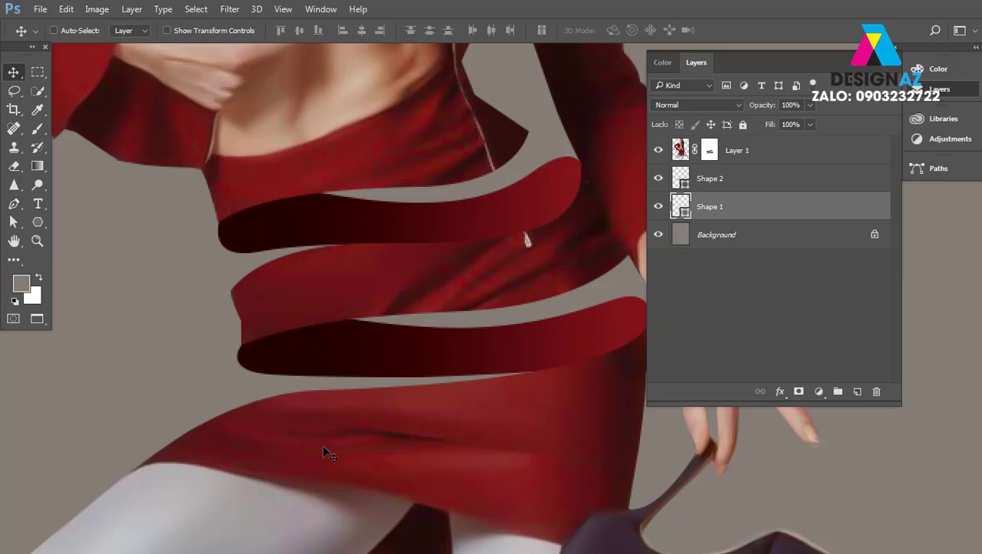
{"action": "left_click_drag", "start_coordinate": [603, 333], "coordinate": [496, 329]}
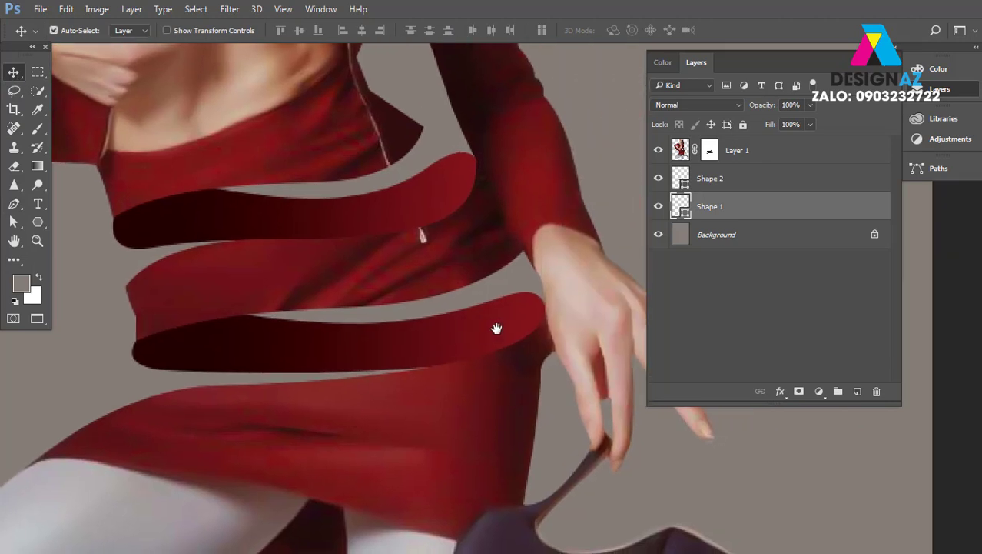
{"action": "scroll", "coordinate": [496, 328], "scroll_direction": "down", "scroll_amount": 3}
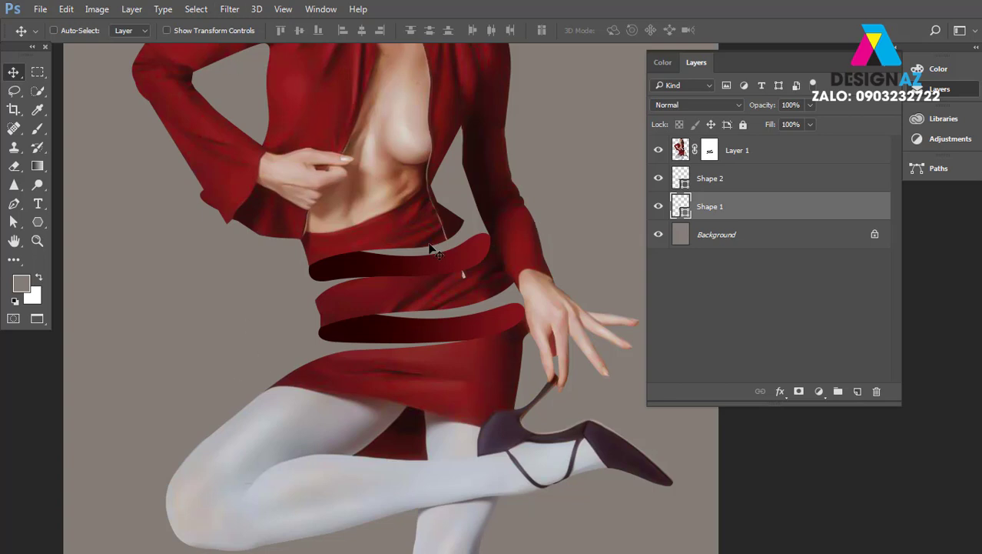
{"action": "scroll", "coordinate": [424, 275], "scroll_direction": "up", "scroll_amount": 2}
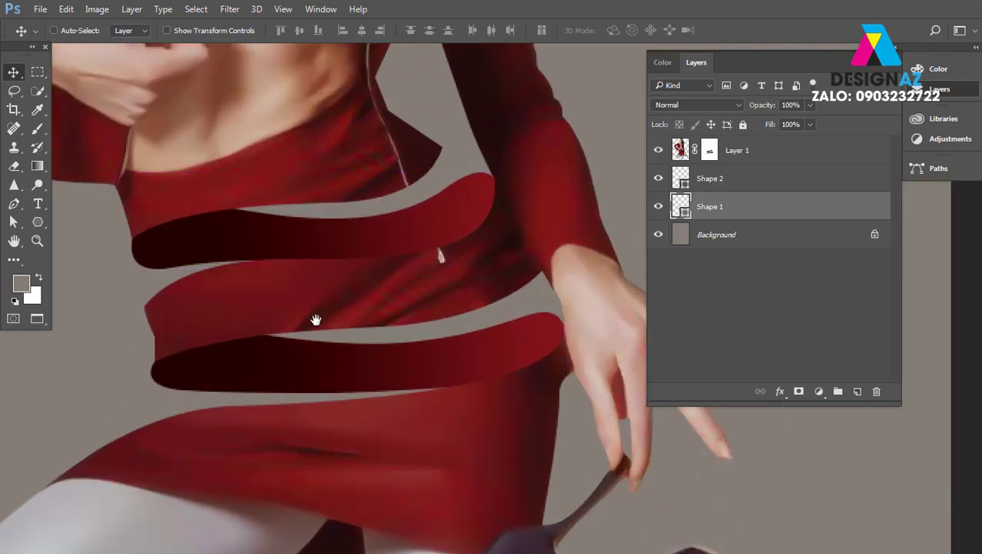
{"action": "scroll", "coordinate": [323, 316], "scroll_direction": "up", "scroll_amount": 2}
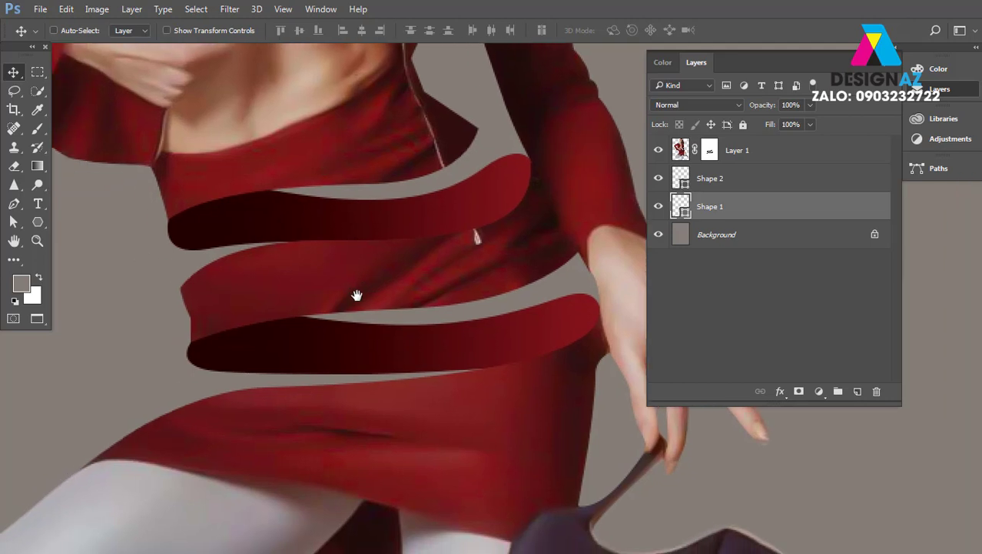
Add an empty layer above Layer 1 and merge both into Layer 2 with Ctrl+E
{"action": "left_click", "coordinate": [786, 152]}
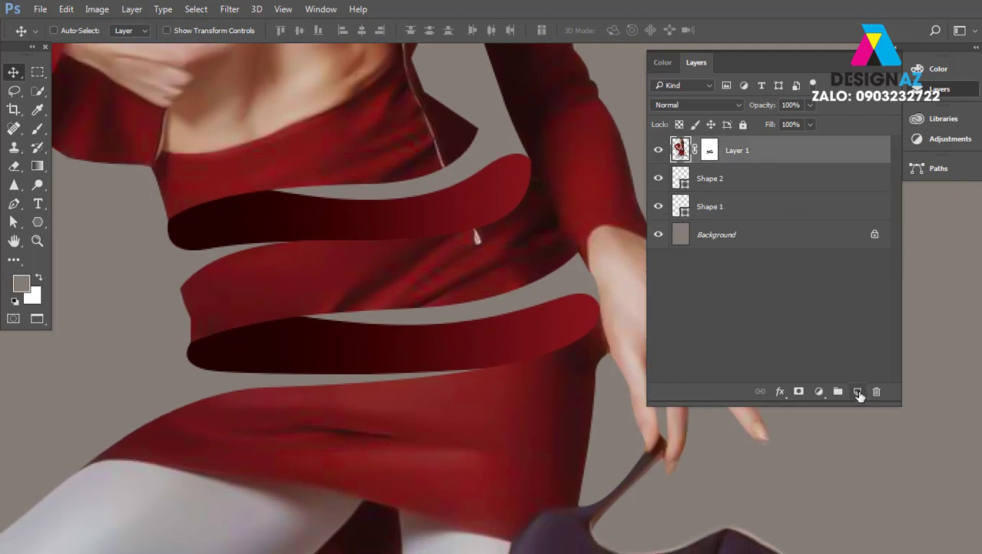
{"action": "left_click", "coordinate": [857, 392]}
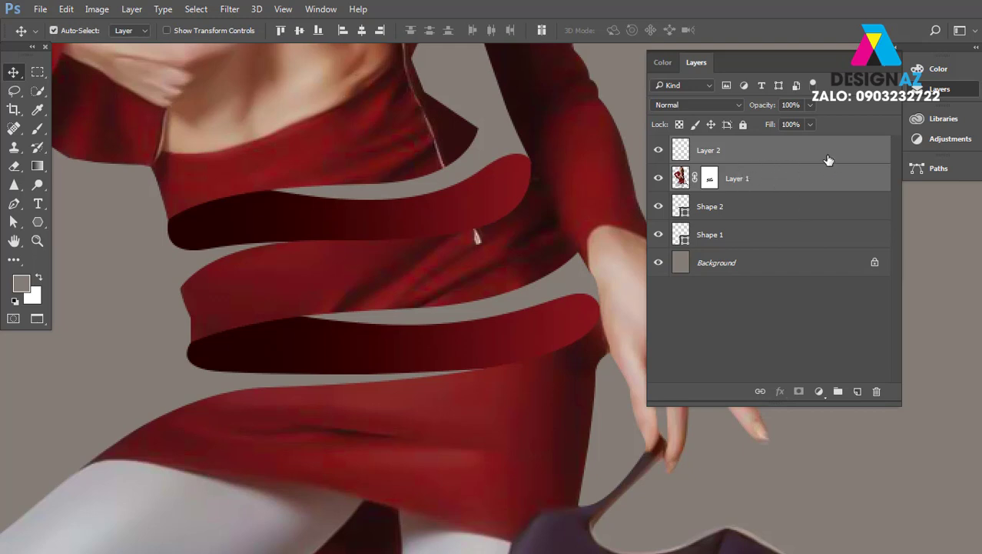
{"action": "key", "text": "ctrl+e"}
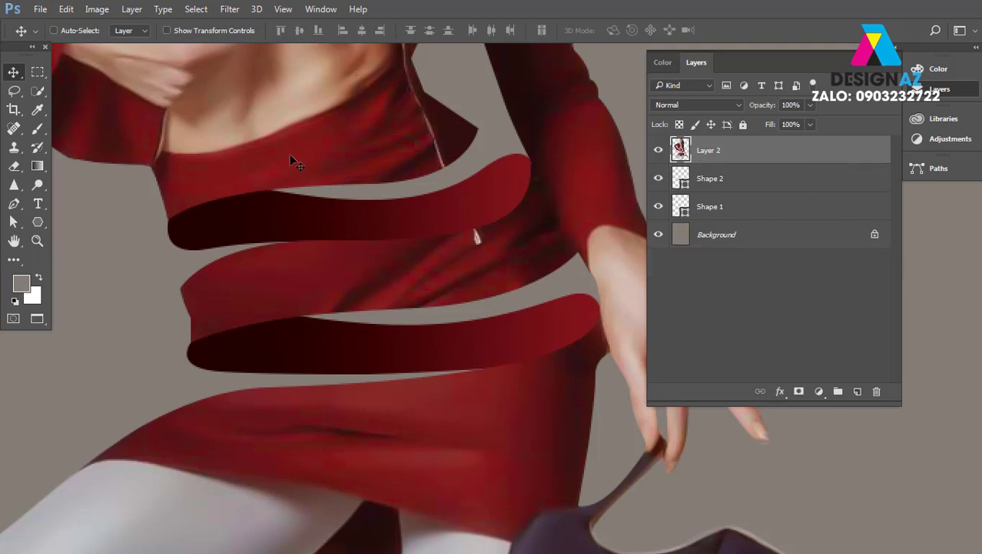
{"action": "left_click_drag", "start_coordinate": [291, 155], "coordinate": [515, 110]}
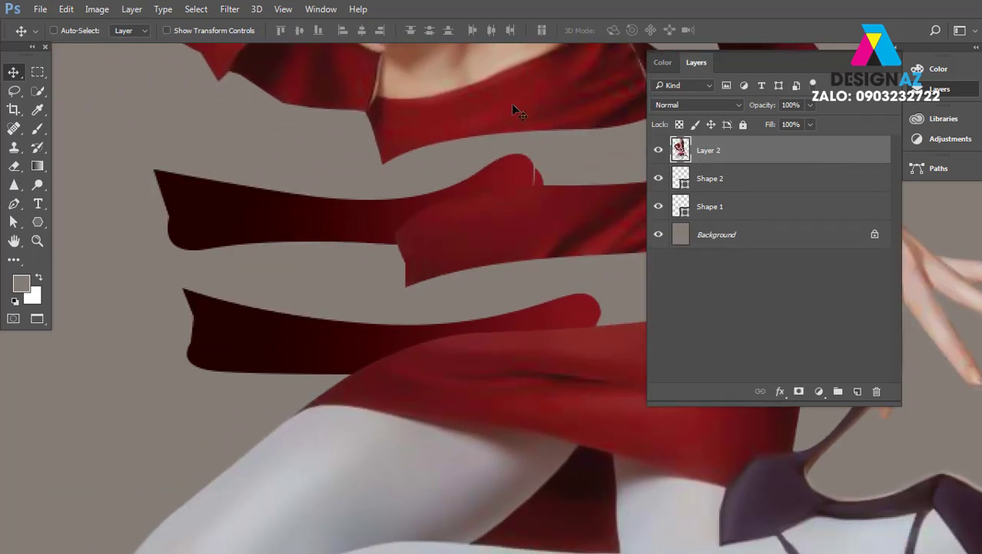
{"action": "key", "text": "ctrl+z"}
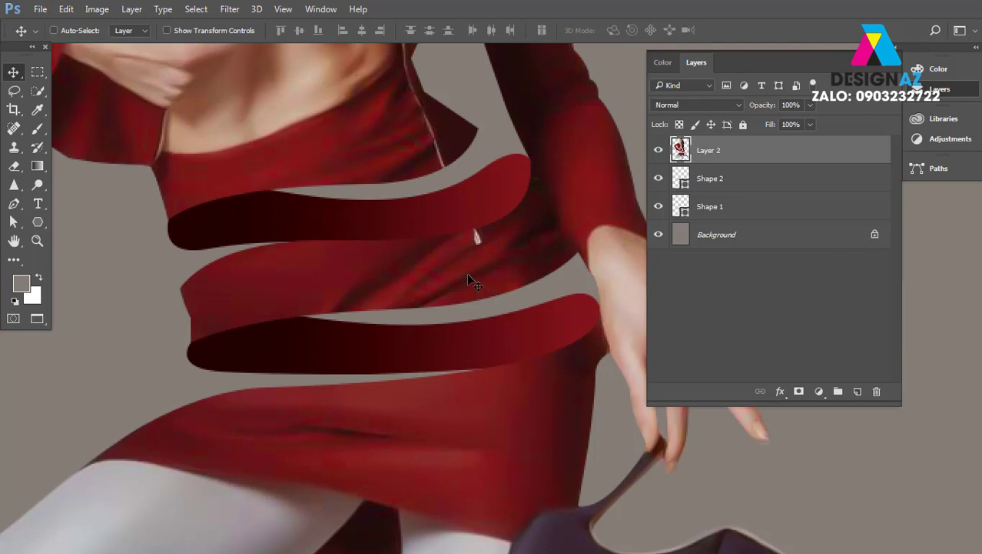
{"action": "scroll", "coordinate": [469, 280], "scroll_direction": "up", "scroll_amount": 3}
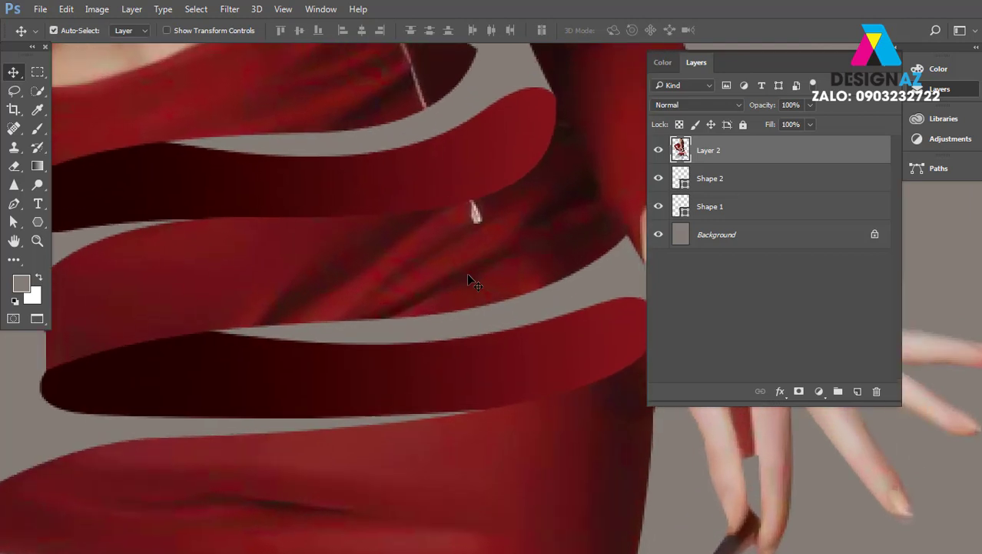
{"action": "left_click_drag", "start_coordinate": [241, 281], "coordinate": [395, 276]}
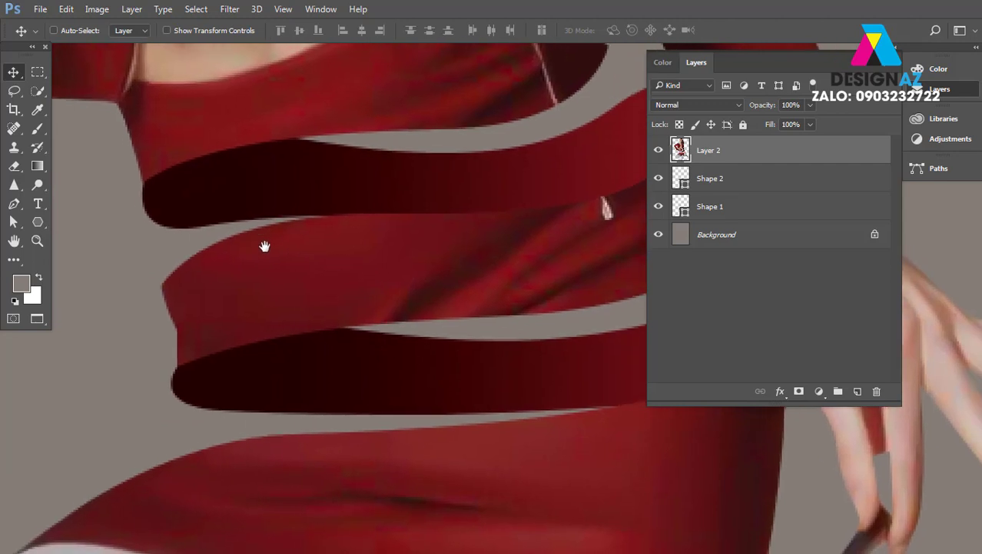
{"action": "left_click_drag", "start_coordinate": [263, 245], "coordinate": [267, 149]}
{"action": "key", "text": "p"}
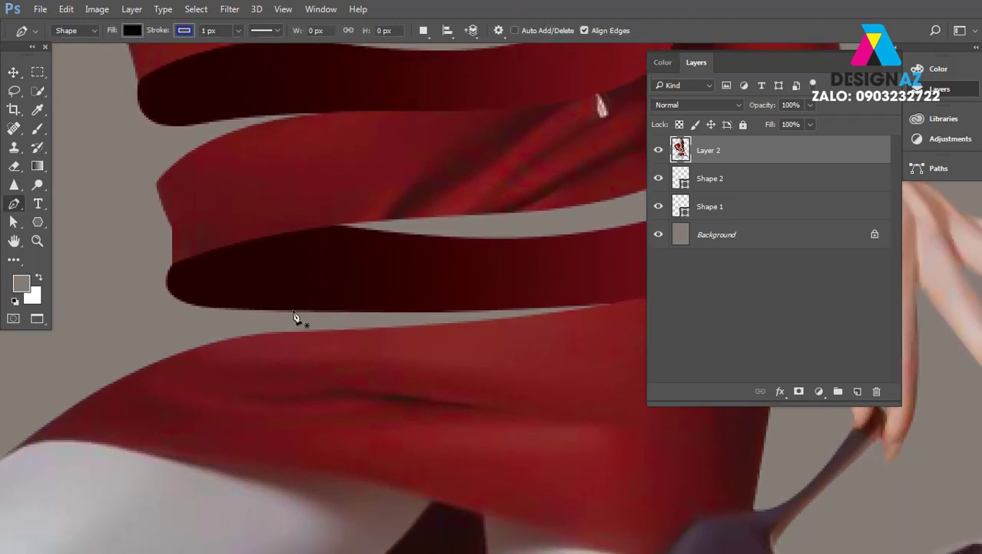
{"action": "left_click", "coordinate": [155, 190]}
{"action": "left_click_drag", "start_coordinate": [313, 118], "coordinate": [436, 109]}
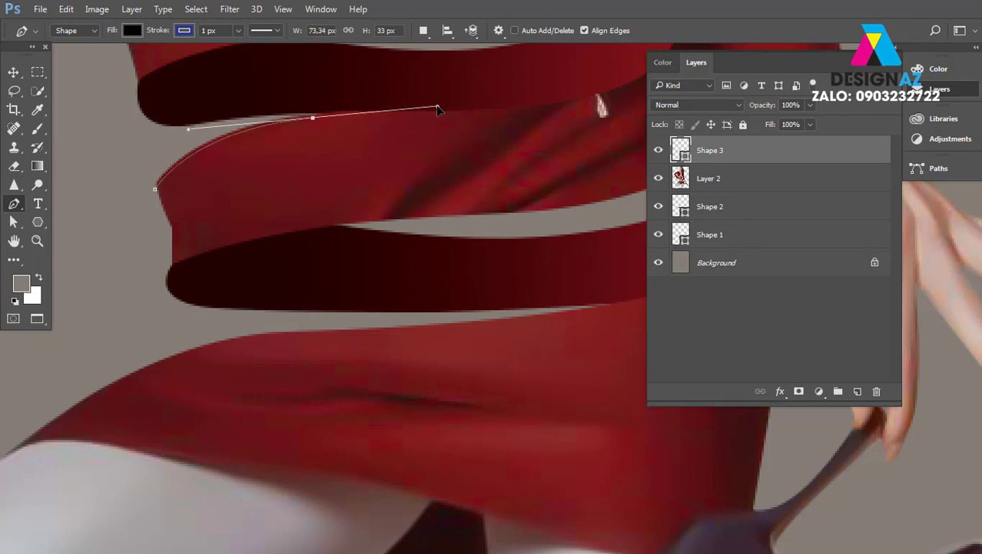
{"action": "left_click_drag", "start_coordinate": [357, 149], "coordinate": [287, 184]}
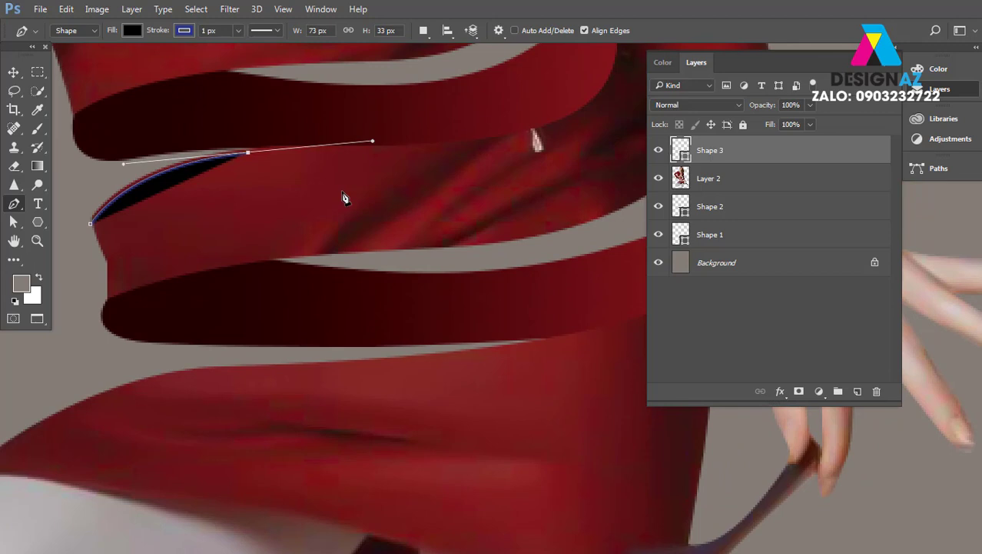
{"action": "key", "text": "ctrl+alt+z"}
{"action": "key", "text": "ctrl+alt+z"}
{"action": "key", "text": "ctrl+alt+z"}
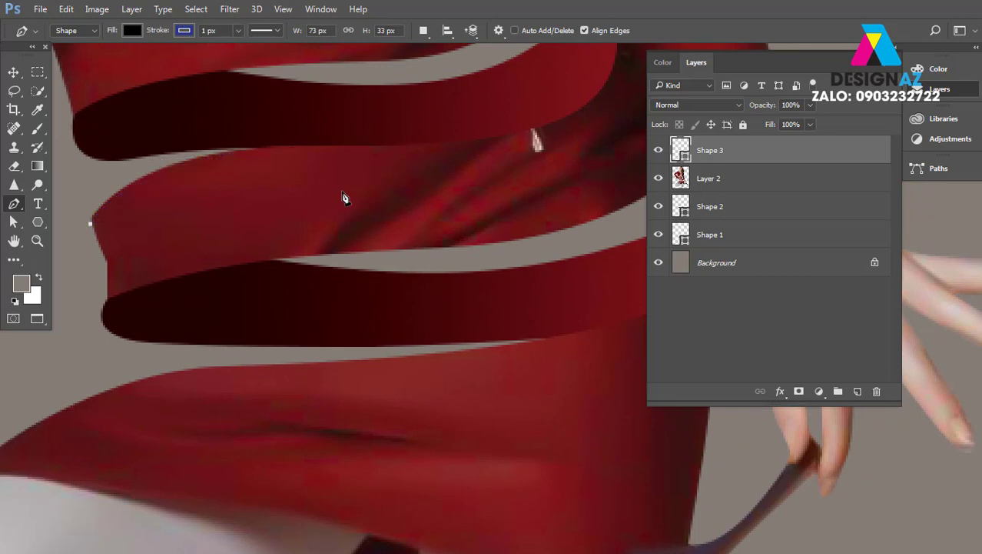
{"action": "key", "text": "ctrl+alt+z"}
Set the Pen to Path mode and trace along the ribbon's upper edge to its upward turn
{"action": "left_click", "coordinate": [81, 32]}
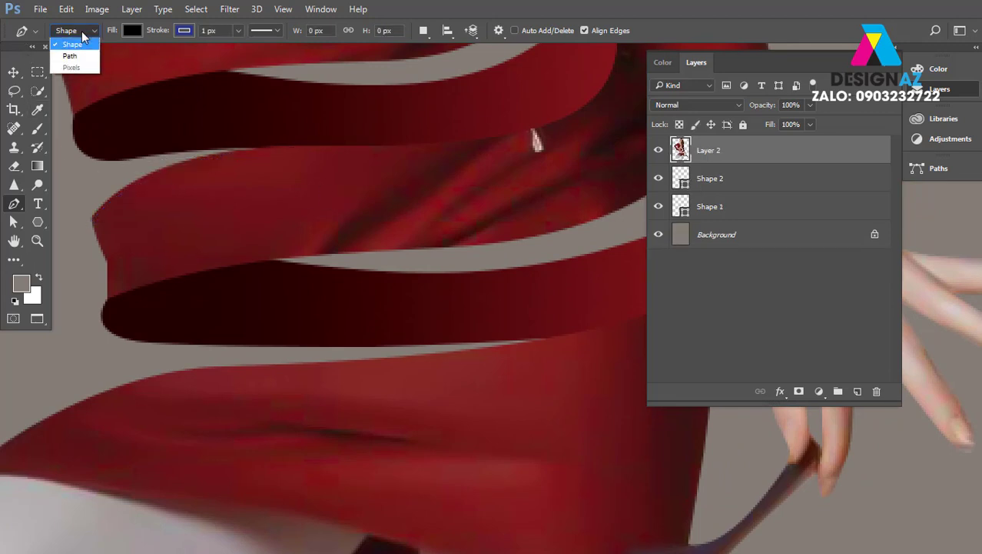
{"action": "left_click", "coordinate": [86, 55]}
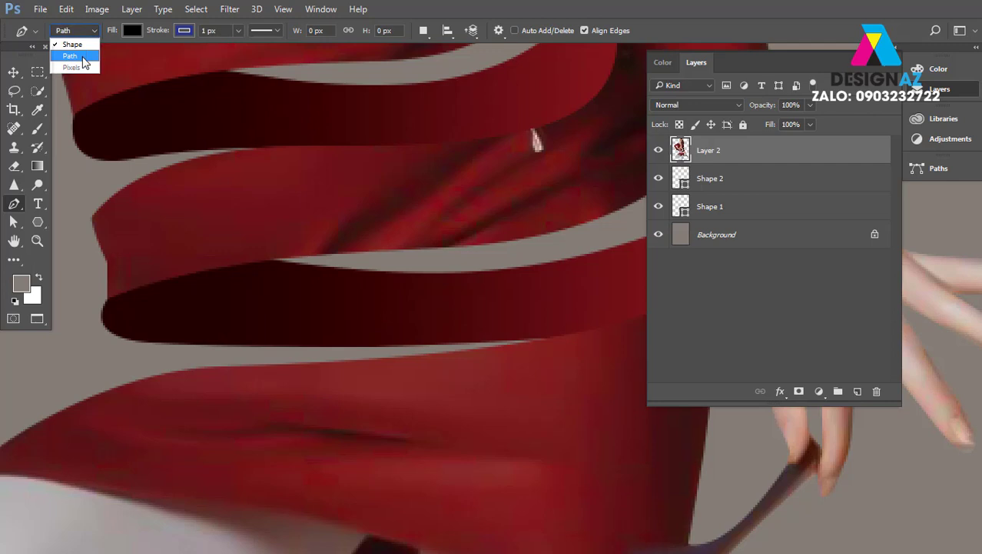
{"action": "left_click", "coordinate": [90, 227]}
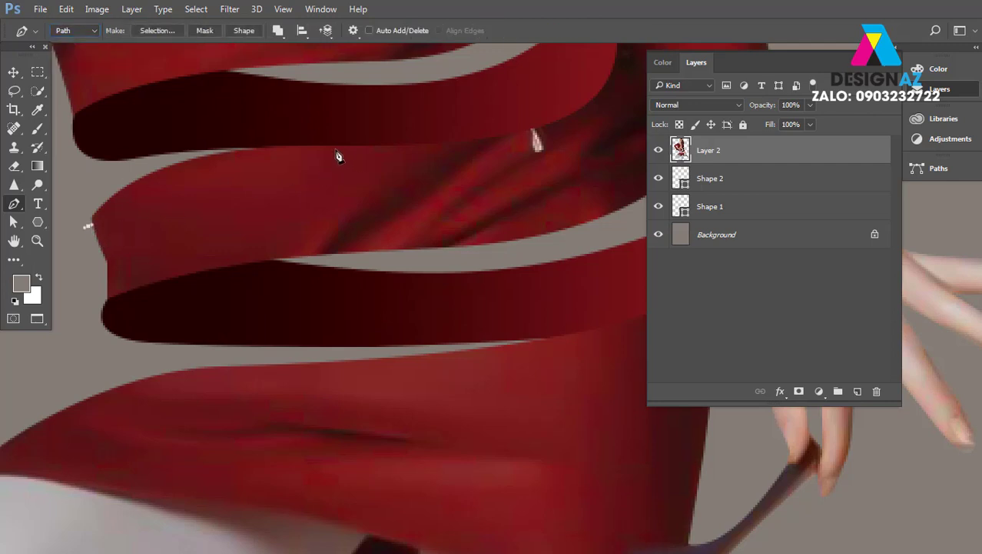
{"action": "left_click_drag", "start_coordinate": [338, 151], "coordinate": [531, 163]}
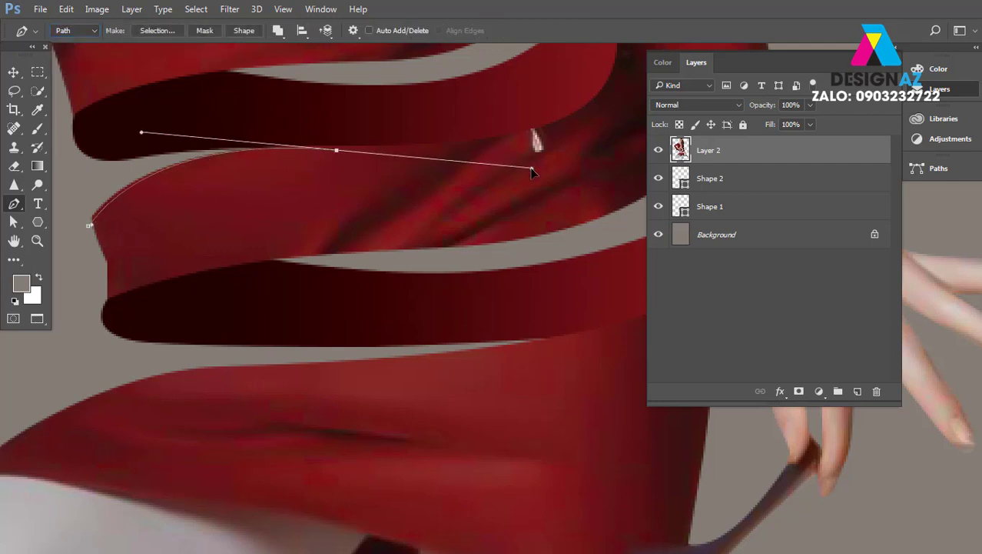
{"action": "left_click_drag", "start_coordinate": [398, 193], "coordinate": [326, 275]}
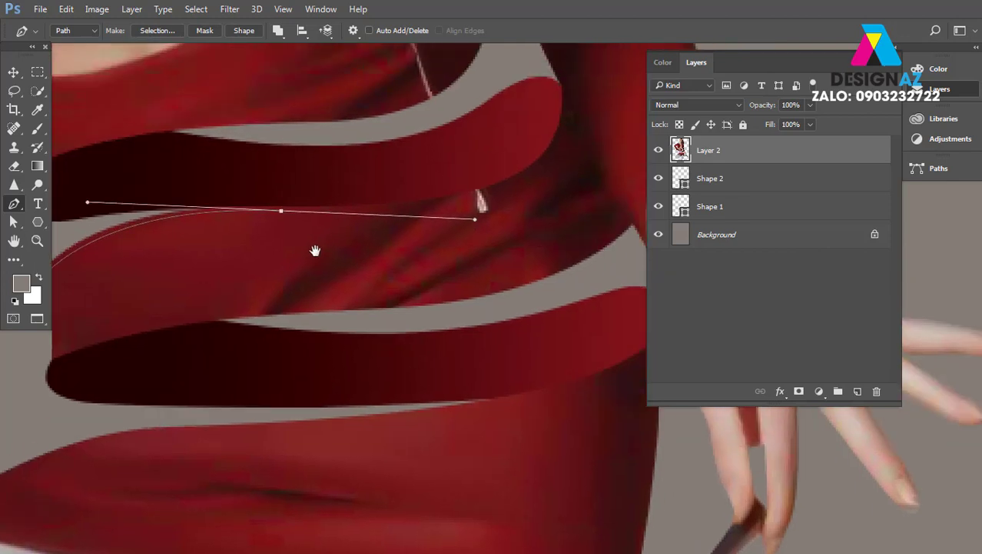
{"action": "mouse_move", "coordinate": [549, 131]}
{"action": "left_mouse_down"}
{"action": "mouse_move", "coordinate": [549, 91]}
{"action": "mouse_move", "coordinate": [533, 85]}
{"action": "left_mouse_up"}
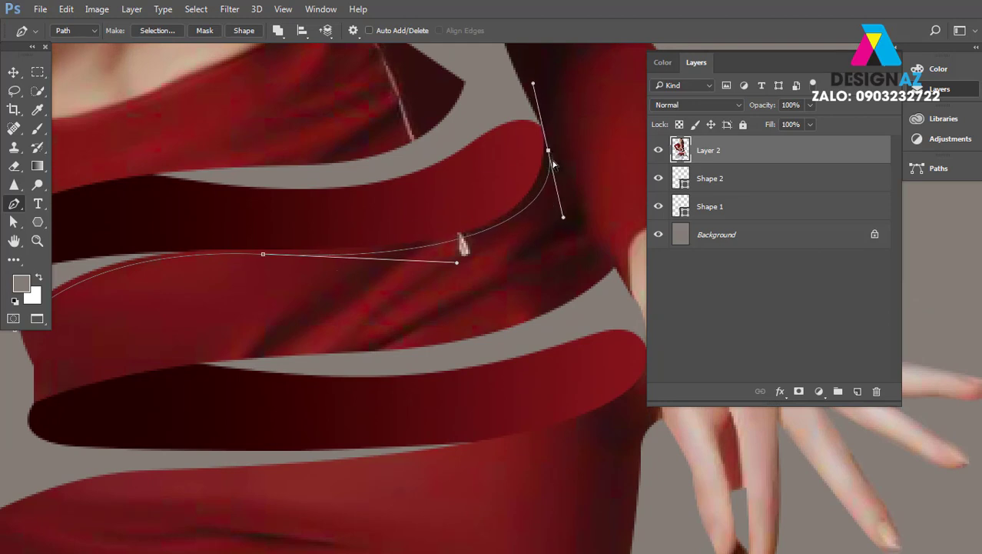
{"action": "left_click_drag", "start_coordinate": [567, 223], "coordinate": [551, 233]}
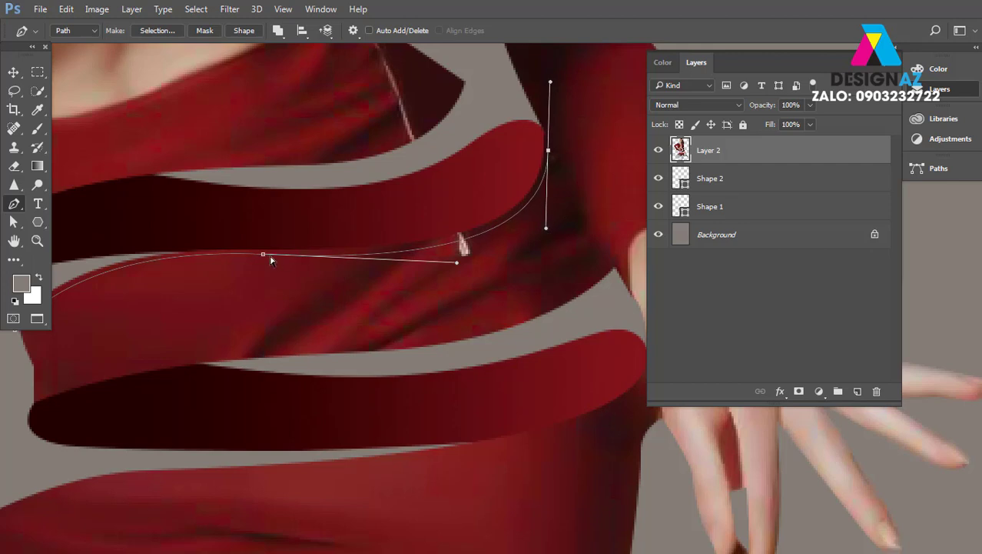
Fine-tune the curve and trace back to close the thin sliver path
{"action": "left_click_drag", "start_coordinate": [270, 258], "coordinate": [273, 257]}
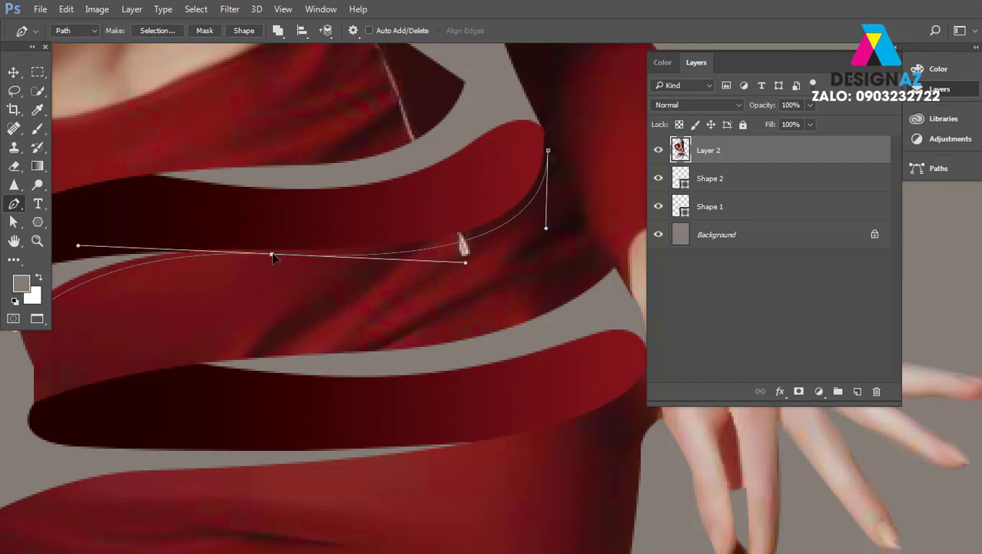
{"action": "left_click_drag", "start_coordinate": [79, 251], "coordinate": [66, 252]}
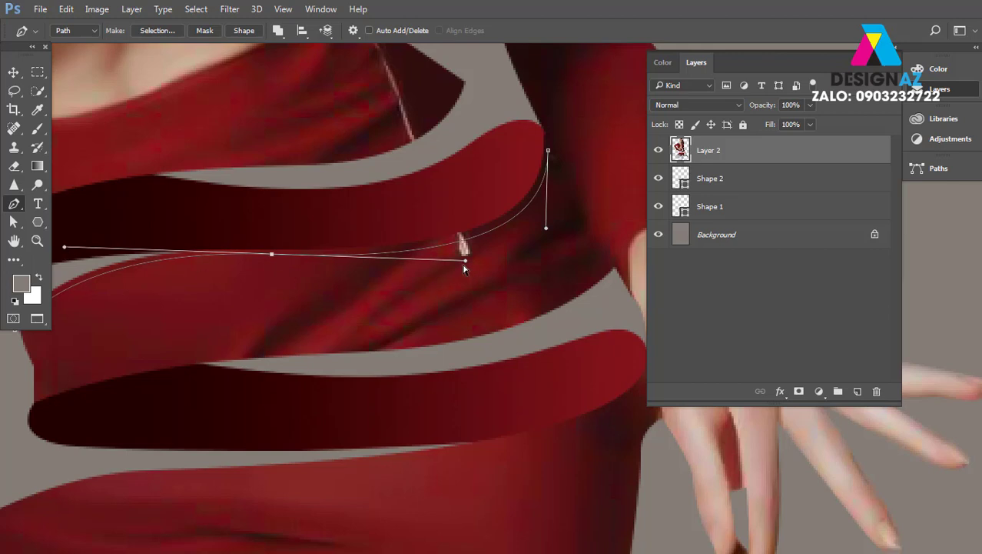
{"action": "left_click_drag", "start_coordinate": [465, 265], "coordinate": [456, 266]}
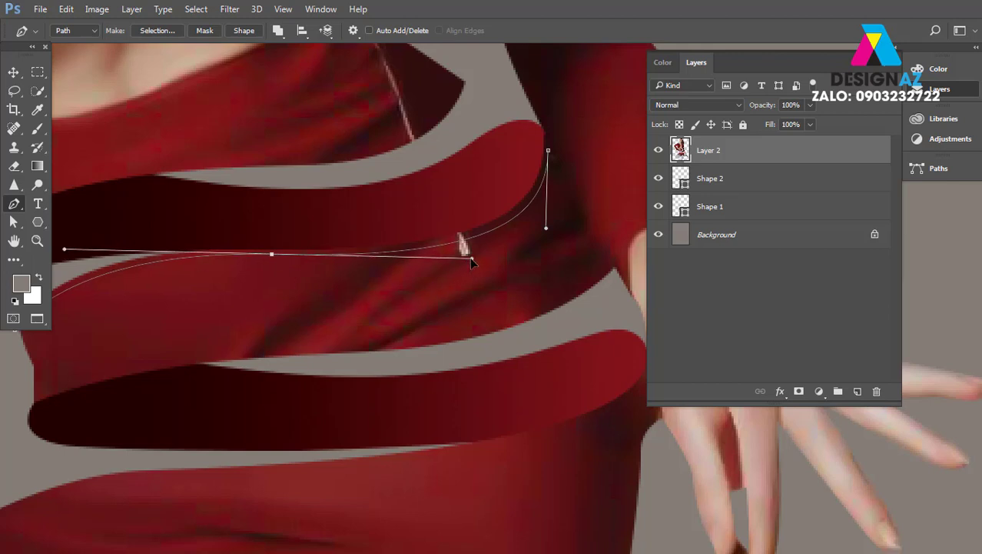
{"action": "left_click", "coordinate": [547, 144]}
{"action": "left_click_drag", "start_coordinate": [466, 161], "coordinate": [394, 206]}
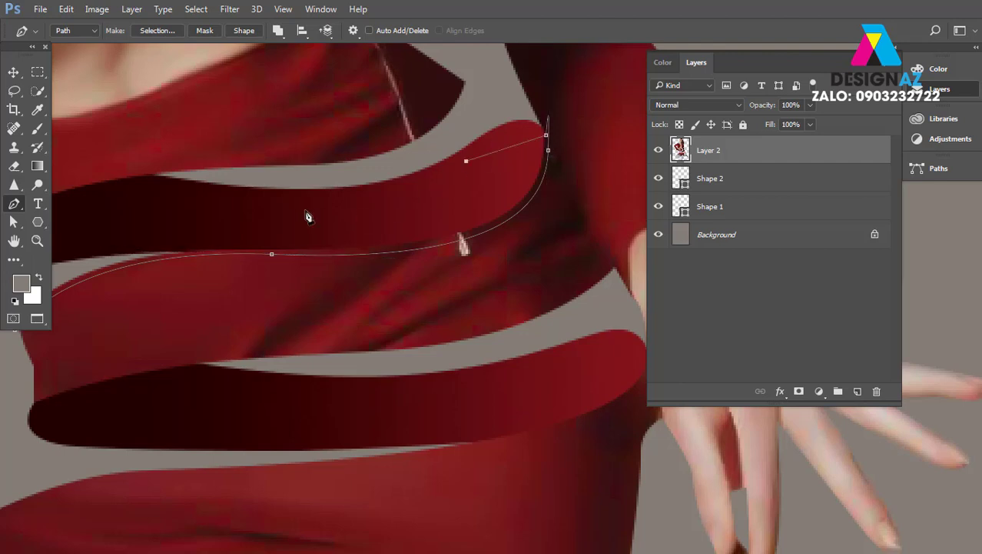
{"action": "left_click_drag", "start_coordinate": [138, 217], "coordinate": [380, 184]}
{"action": "left_click_drag", "start_coordinate": [286, 213], "coordinate": [195, 246]}
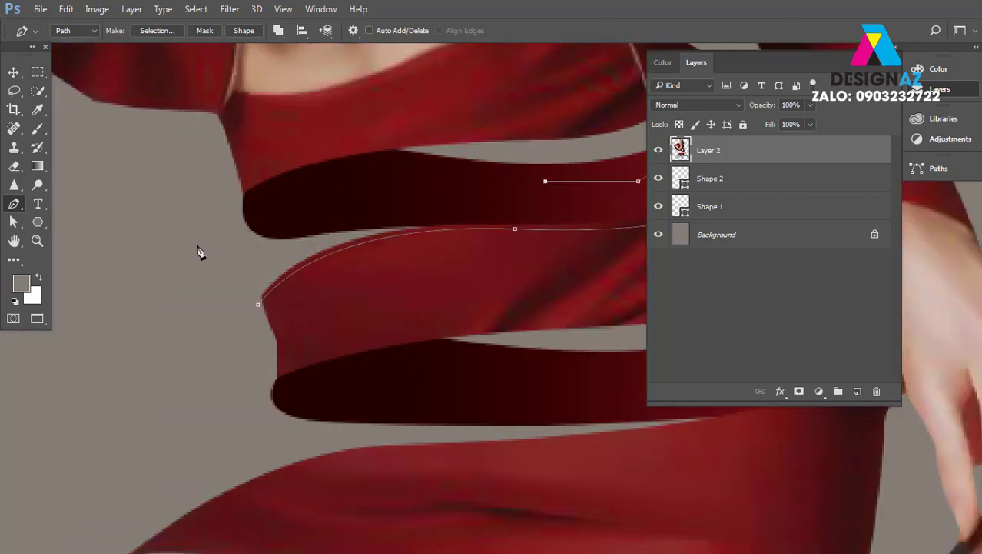
{"action": "left_click", "coordinate": [259, 307]}
Load the path as a selection, copy it to Layer 3, and offset it slightly upward
{"action": "key", "text": "ctrl+Return"}
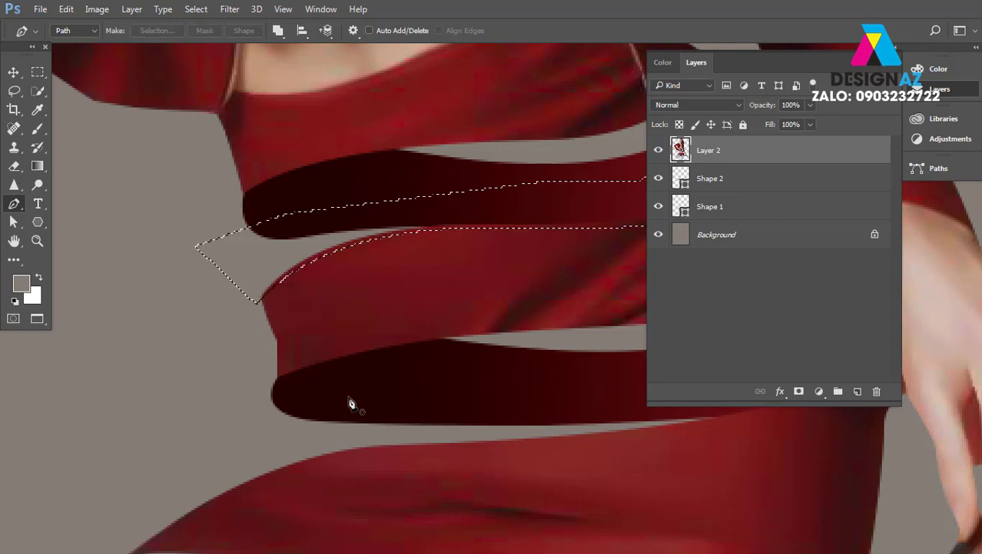
{"action": "left_click_drag", "start_coordinate": [443, 329], "coordinate": [296, 336]}
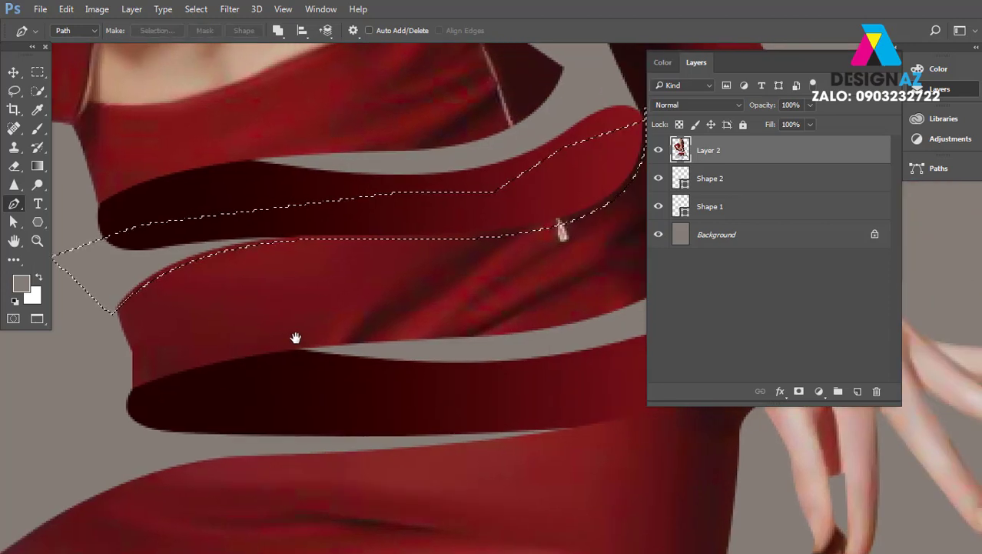
{"action": "key", "text": "v"}
{"action": "right_click", "coordinate": [385, 304]}
{"action": "left_click", "coordinate": [406, 301]}
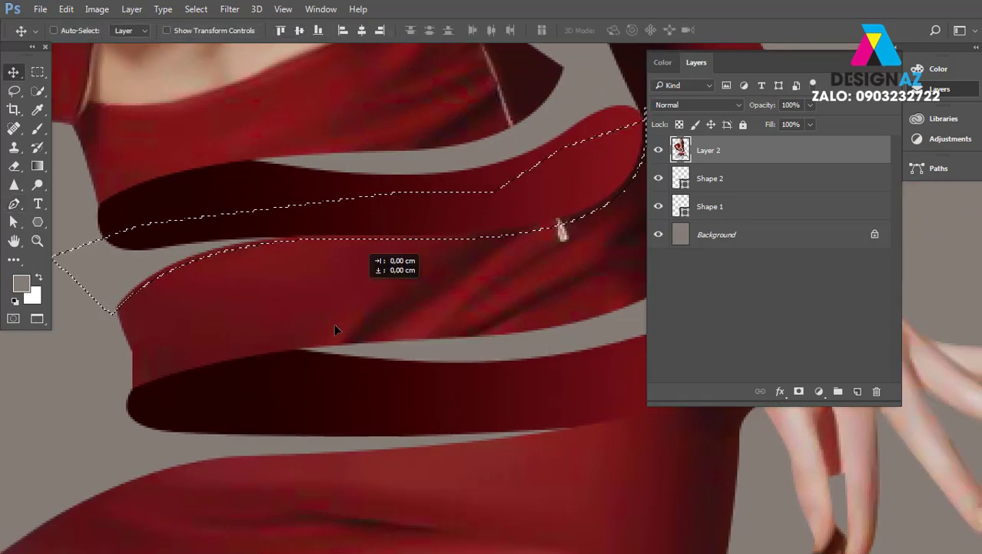
{"action": "mouse_move", "coordinate": [367, 276]}
{"action": "left_mouse_down"}
{"action": "mouse_move", "coordinate": [429, 348]}
{"action": "mouse_move", "coordinate": [434, 257]}
{"action": "mouse_move", "coordinate": [285, 271]}
{"action": "mouse_move", "coordinate": [350, 234]}
{"action": "mouse_move", "coordinate": [314, 265]}
{"action": "mouse_move", "coordinate": [362, 293]}
{"action": "left_mouse_up"}
{"action": "key", "text": "ctrl+z"}
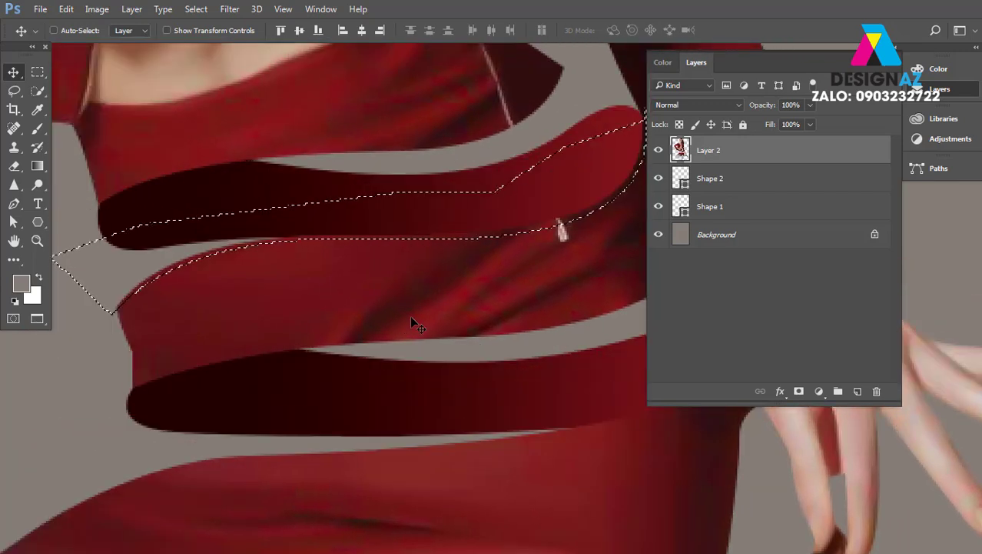
{"action": "key", "text": "ctrl+j"}
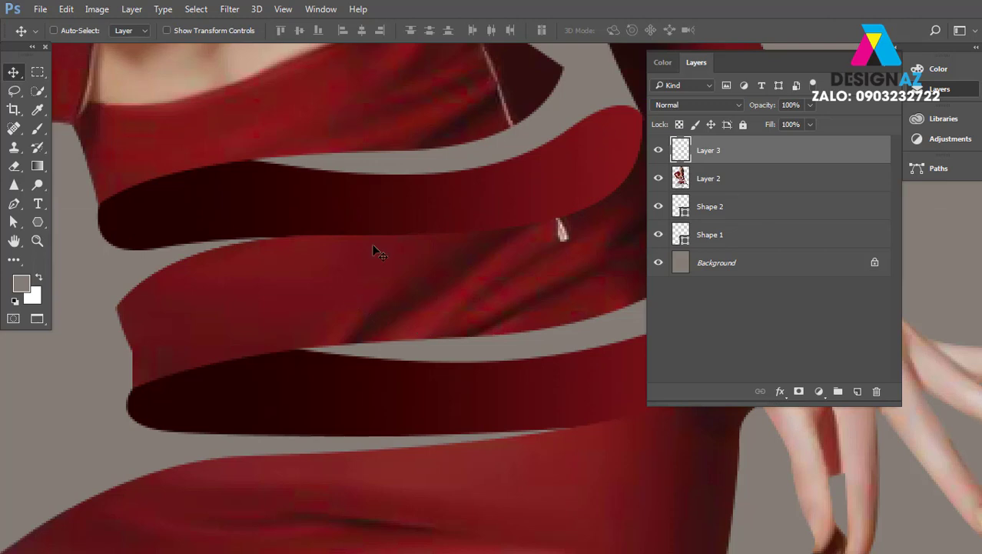
{"action": "mouse_move", "coordinate": [377, 250]}
{"action": "left_mouse_down"}
{"action": "mouse_move", "coordinate": [343, 215]}
{"action": "mouse_move", "coordinate": [500, 220]}
{"action": "left_mouse_up"}
Set Layer 3's blend mode to Screen and zoom back in on the lower red band
{"action": "left_click", "coordinate": [695, 104]}
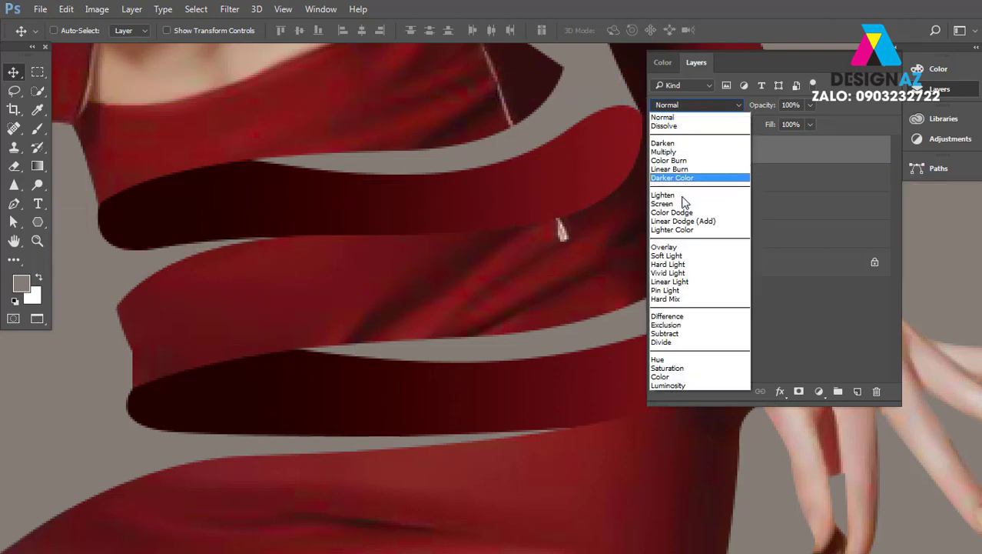
{"action": "left_click", "coordinate": [669, 200]}
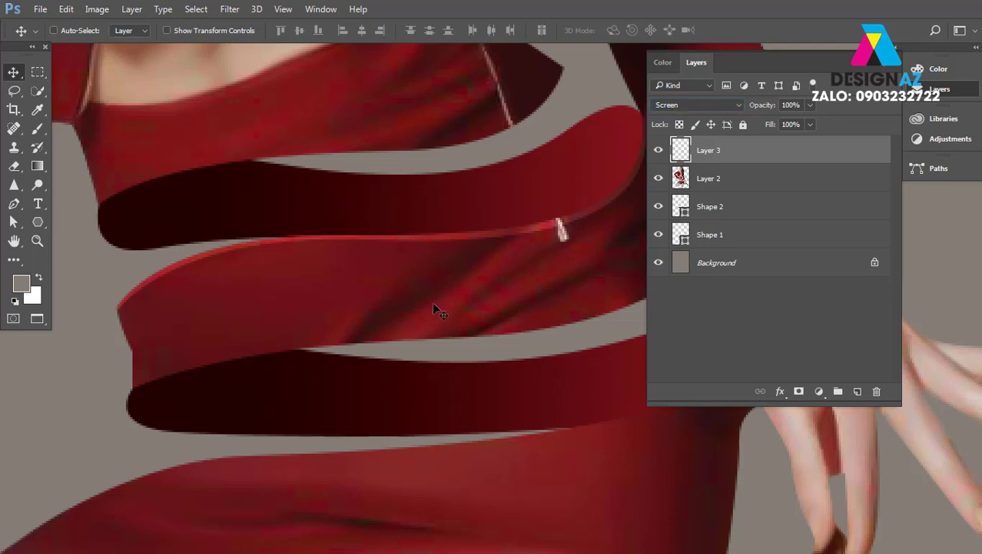
{"action": "key", "text": "ctrl+minus"}
{"action": "key", "text": "ctrl+minus"}
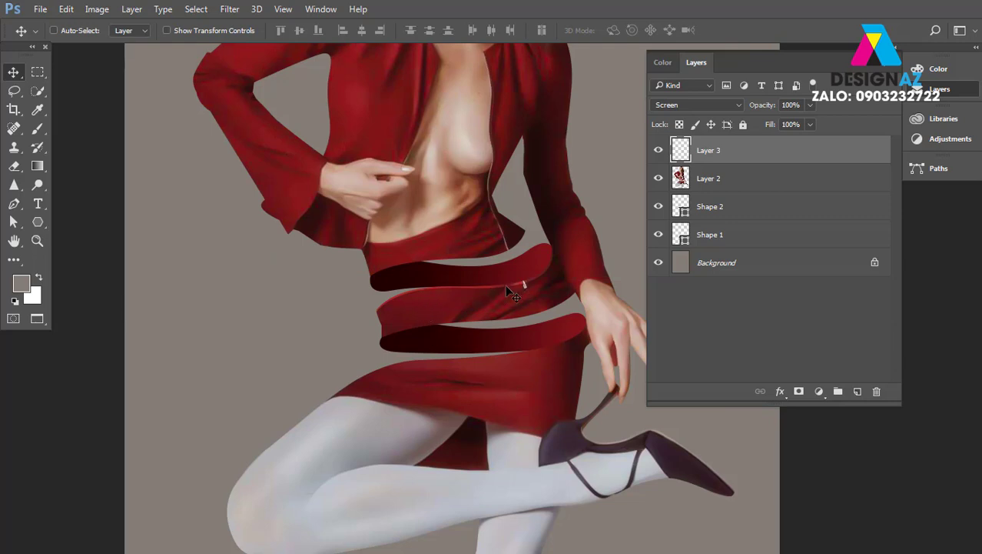
{"action": "left_click_drag", "start_coordinate": [467, 298], "coordinate": [468, 243]}
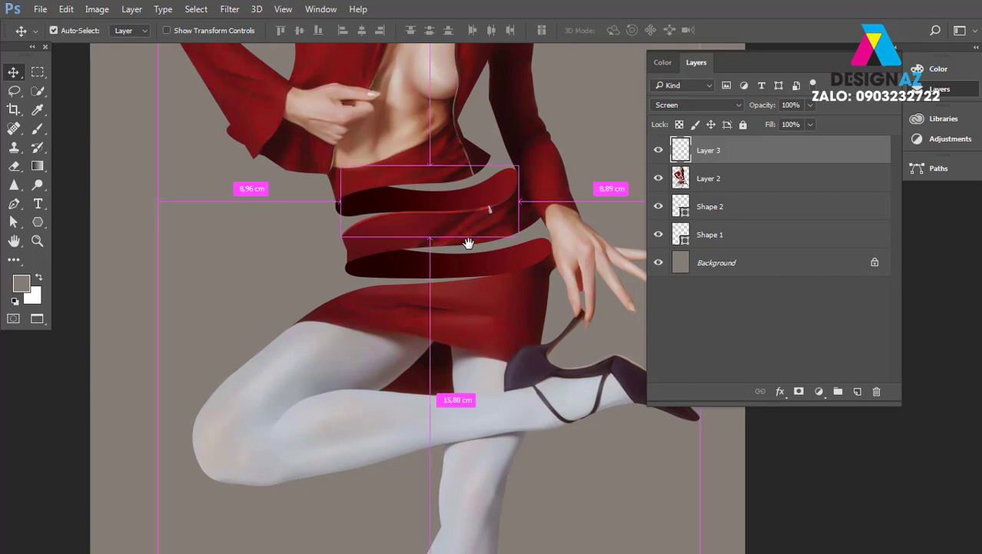
{"action": "key", "text": "ctrl+plus"}
{"action": "key", "text": "ctrl+plus"}
Trace a Pen-tool path along the lower red band's top edge, curving up at its right bend
{"action": "scroll", "coordinate": [457, 276], "scroll_direction": "left", "scroll_amount": 3}
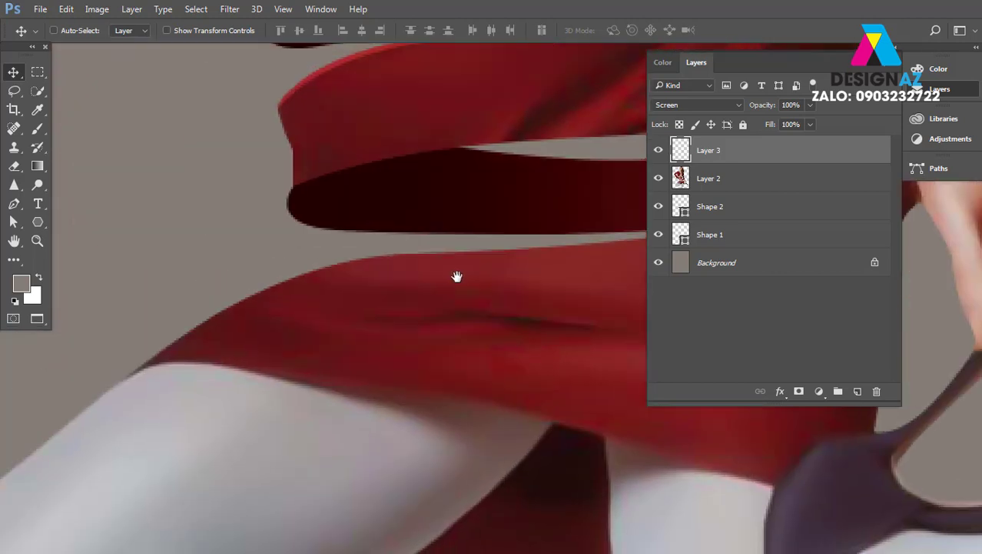
{"action": "key", "text": "p"}
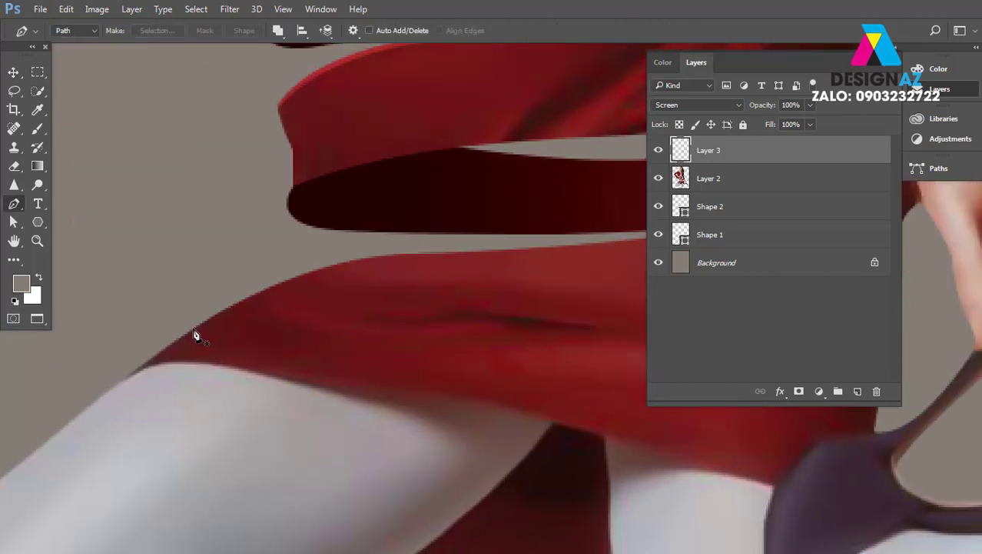
{"action": "left_click", "coordinate": [384, 308]}
{"action": "scroll", "coordinate": [322, 309], "scroll_direction": "right", "scroll_amount": 4}
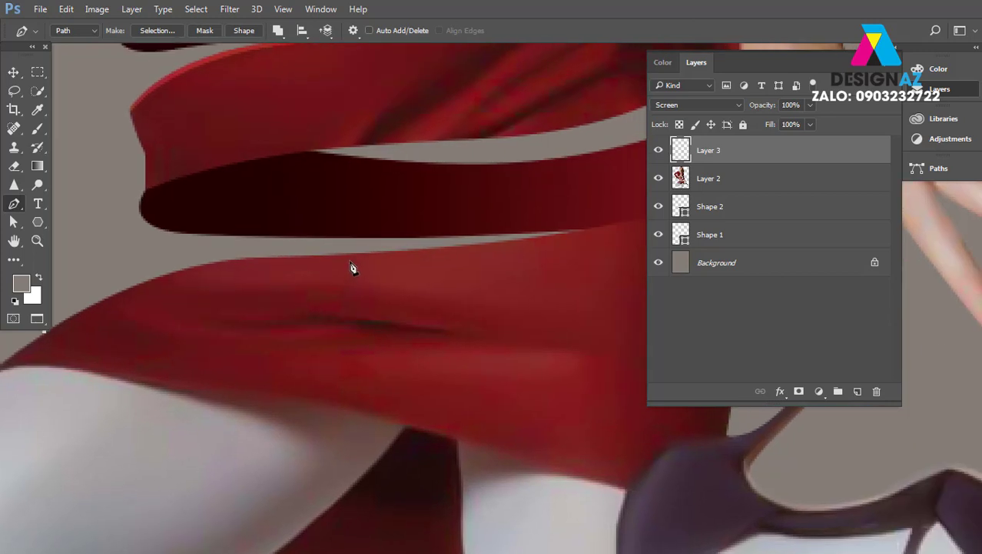
{"action": "left_click_drag", "start_coordinate": [351, 260], "coordinate": [571, 262]}
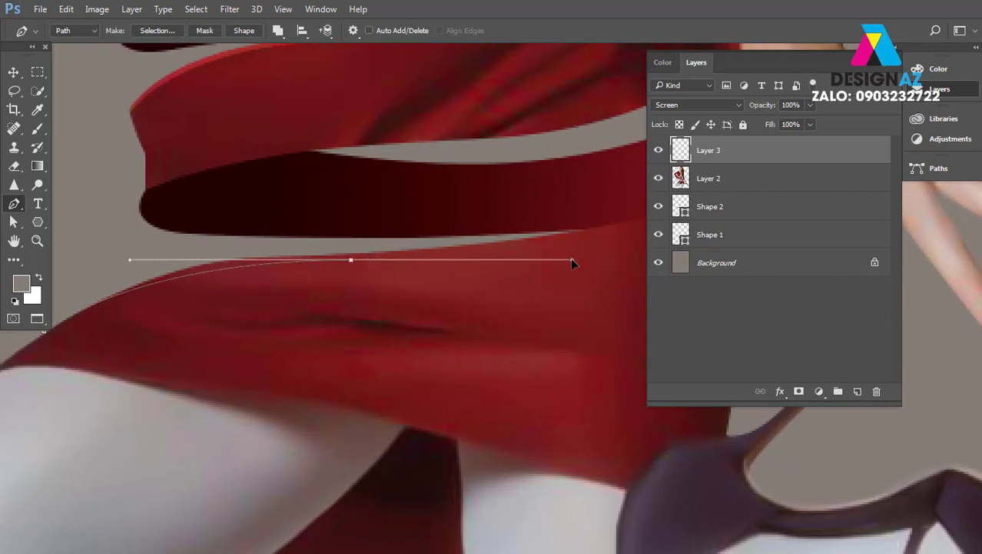
{"action": "left_click_drag", "start_coordinate": [513, 241], "coordinate": [311, 307]}
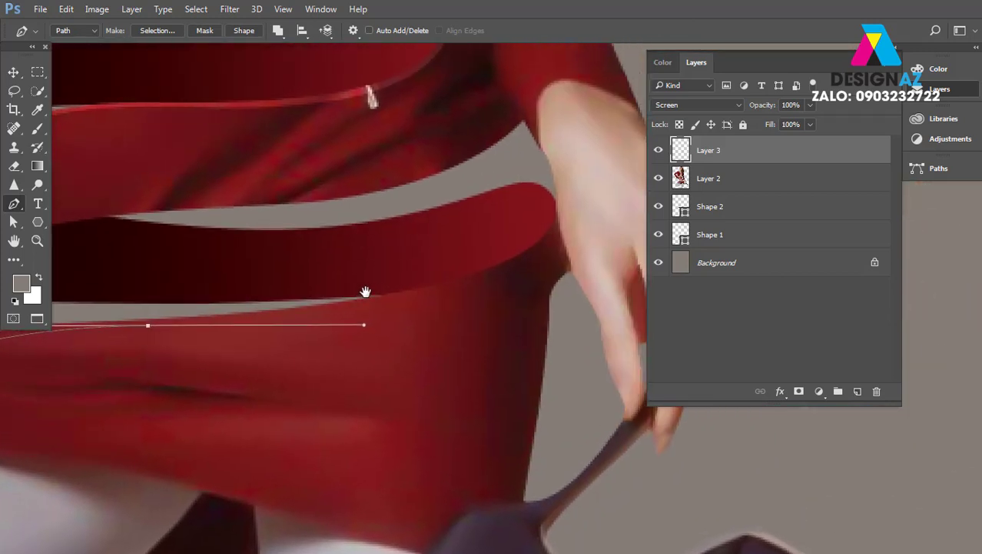
{"action": "left_click_drag", "start_coordinate": [559, 220], "coordinate": [559, 169]}
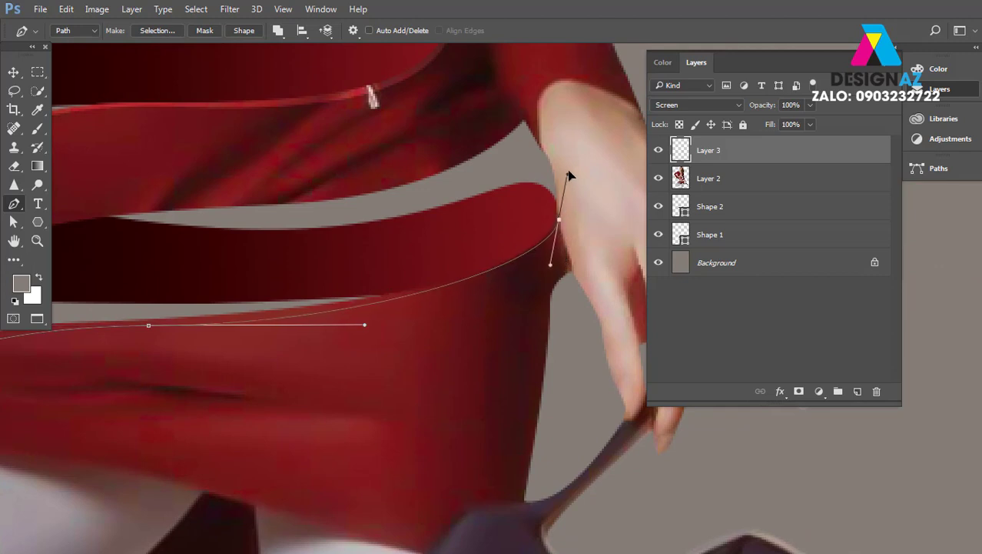
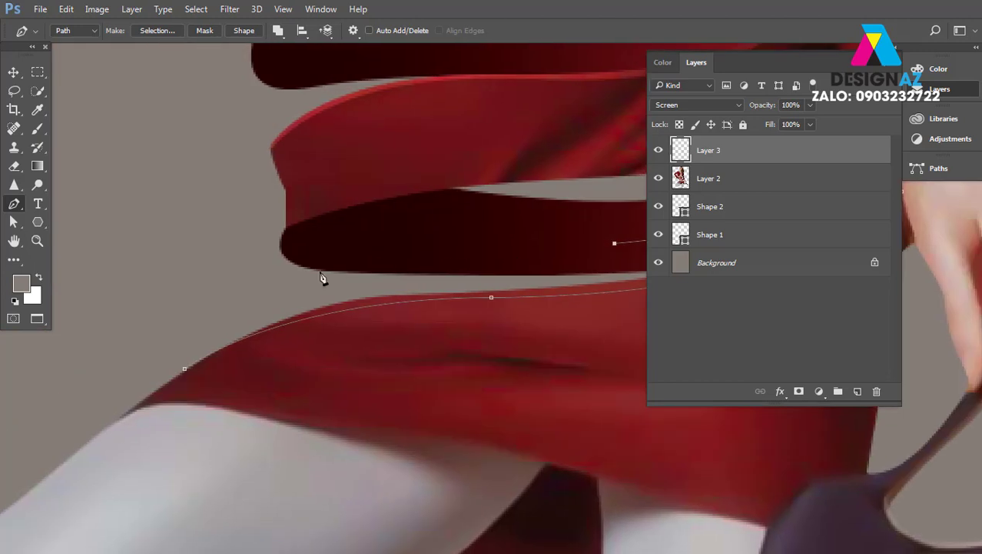
Close the dress outline path, load it as a selection, and target Layer 2
{"action": "left_click_drag", "start_coordinate": [318, 271], "coordinate": [206, 294]}
{"action": "left_click", "coordinate": [184, 368]}
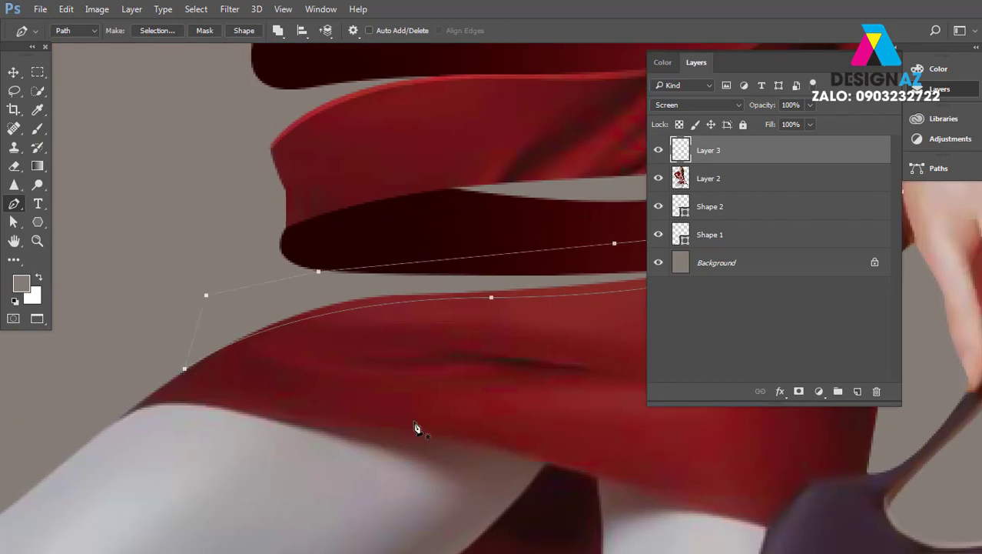
{"action": "key", "text": "ctrl+Return"}
{"action": "key", "text": "v"}
{"action": "right_click", "coordinate": [482, 339]}
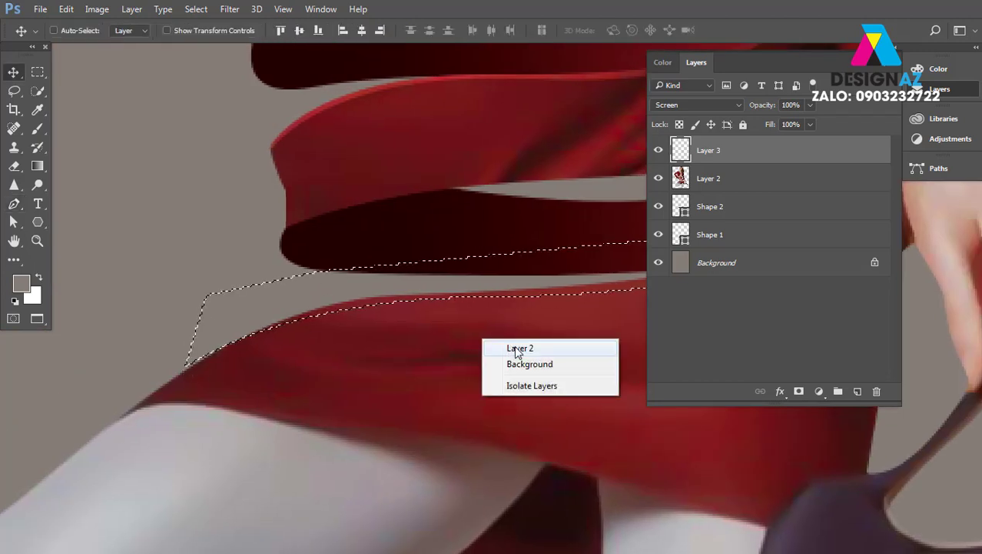
{"action": "left_click", "coordinate": [514, 348]}
{"action": "left_click_drag", "start_coordinate": [496, 365], "coordinate": [452, 432]}
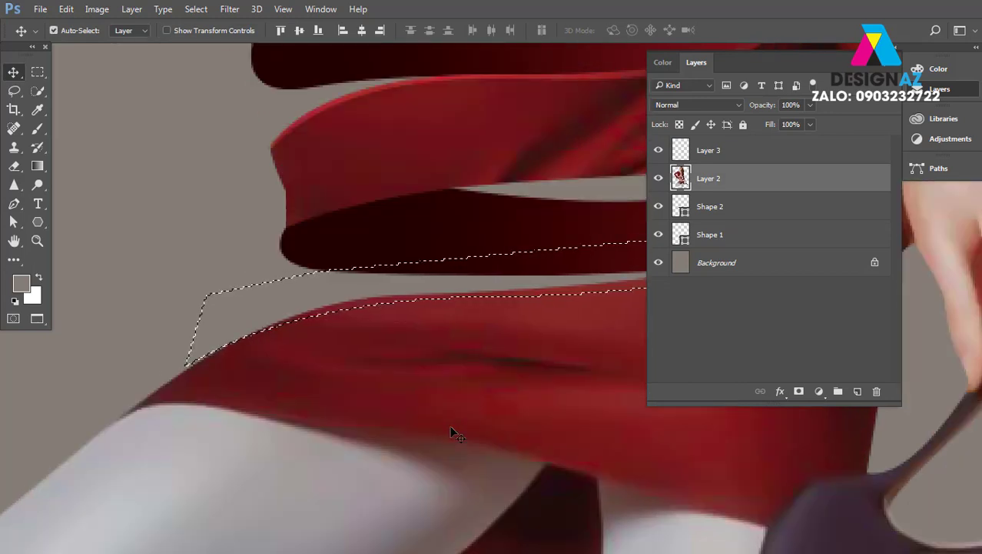
Copy the selected dress area to a new Layer 4 in Screen blend mode
{"action": "key", "text": "ctrl+j"}
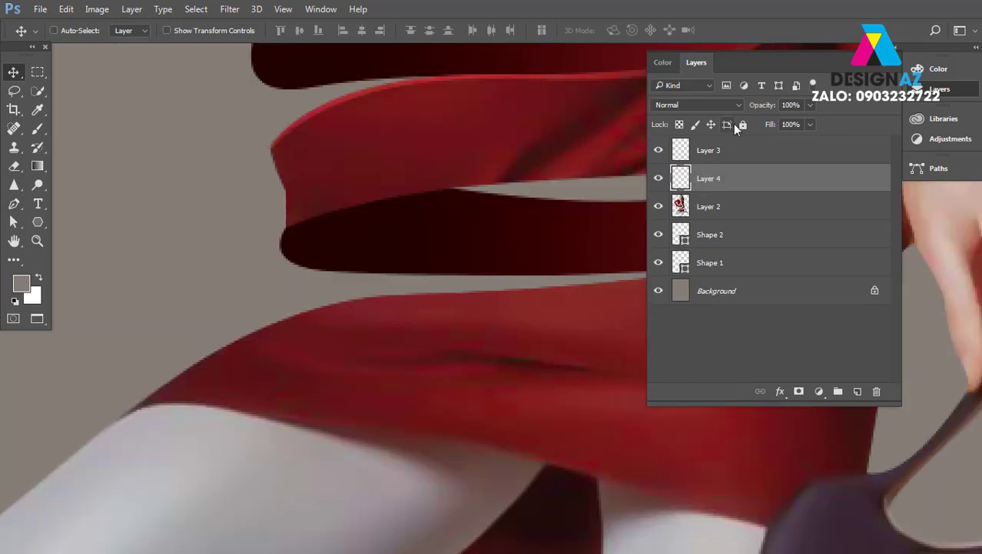
{"action": "left_click", "coordinate": [716, 104]}
{"action": "left_click", "coordinate": [676, 200]}
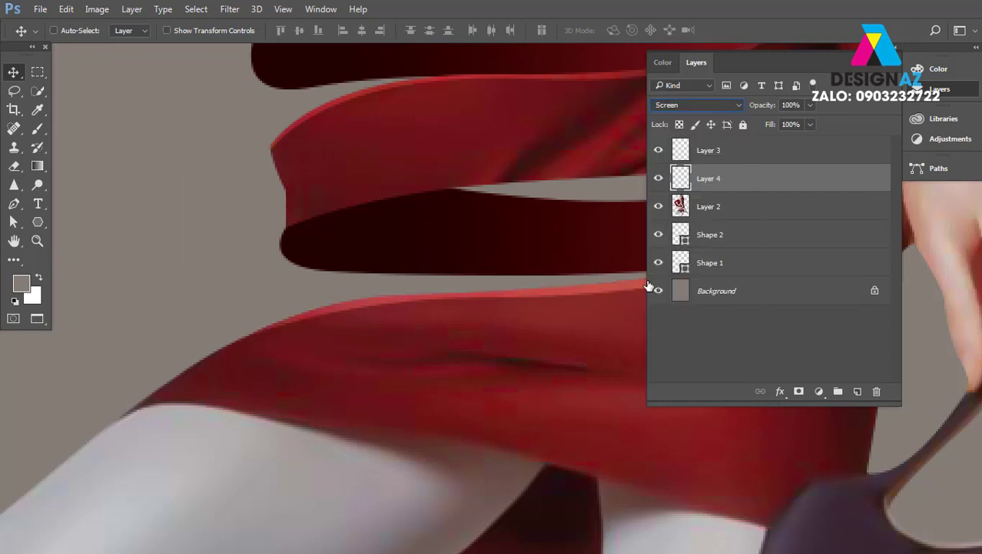
{"action": "scroll", "coordinate": [572, 366], "scroll_direction": "down", "scroll_amount": 3}
{"action": "scroll", "coordinate": [563, 355], "scroll_direction": "down", "scroll_amount": 3}
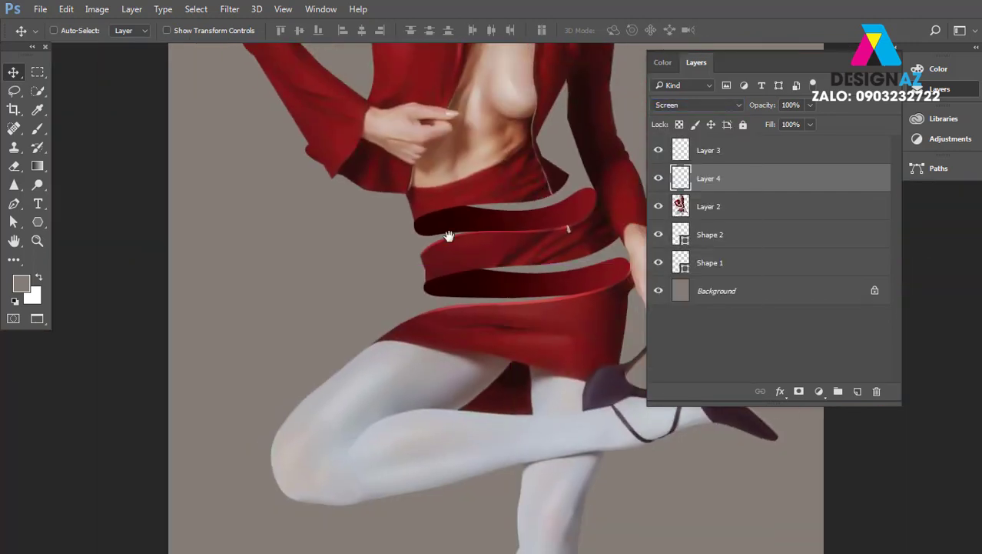
{"action": "left_click_drag", "start_coordinate": [449, 234], "coordinate": [350, 264]}
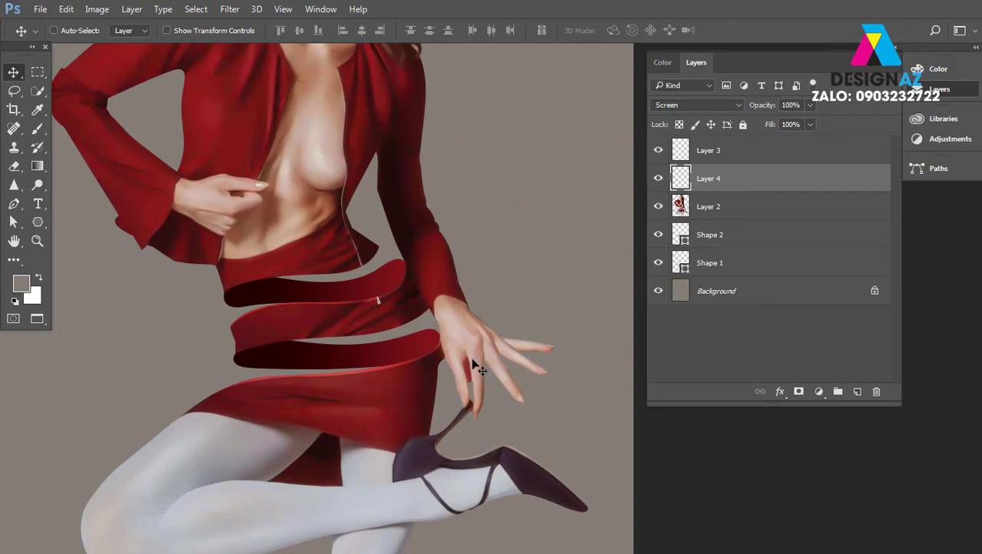
{"action": "mouse_move", "coordinate": [360, 291]}
{"action": "left_mouse_down"}
{"action": "mouse_move", "coordinate": [395, 351]}
{"action": "mouse_move", "coordinate": [386, 387]}
{"action": "left_mouse_up"}
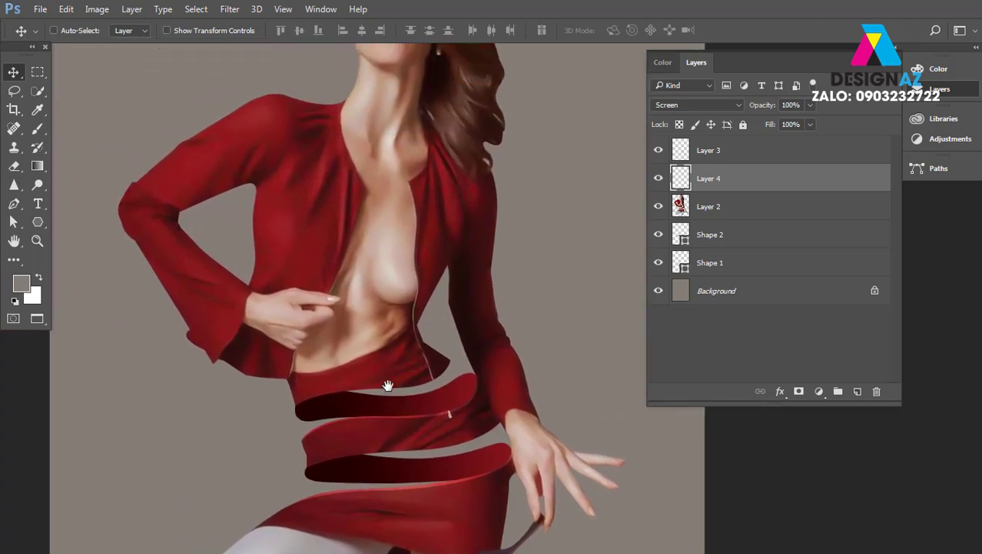
Type FASHION at the upper left, scale it about eightfold, and move it onto the chest
{"action": "left_click", "coordinate": [38, 203]}
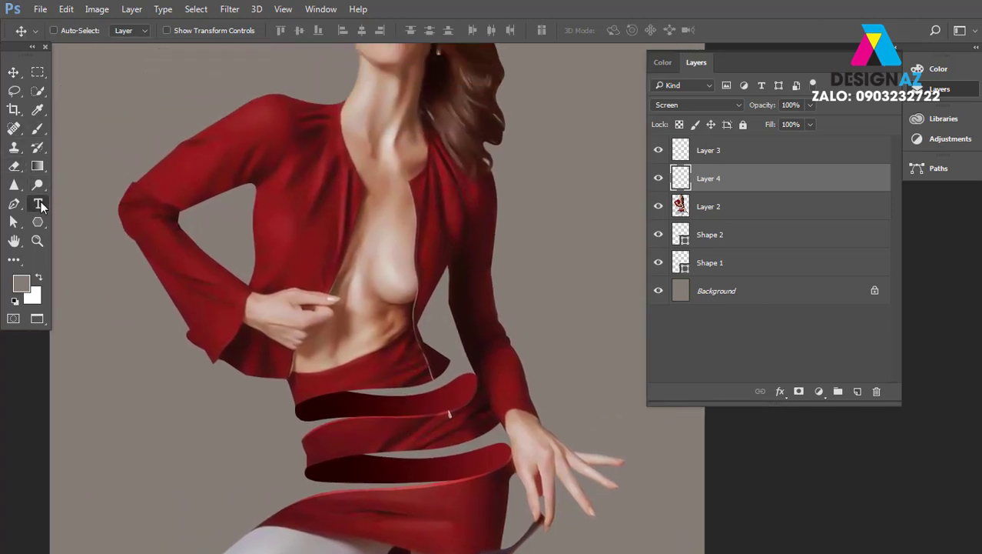
{"action": "left_click", "coordinate": [182, 113]}
{"action": "type", "text": "FASHION"}
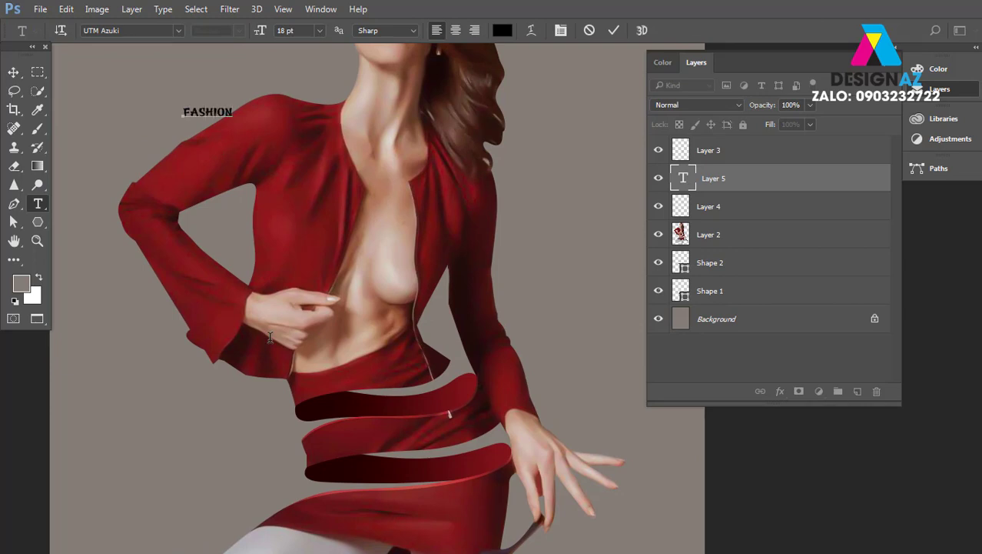
{"action": "left_click", "coordinate": [13, 71]}
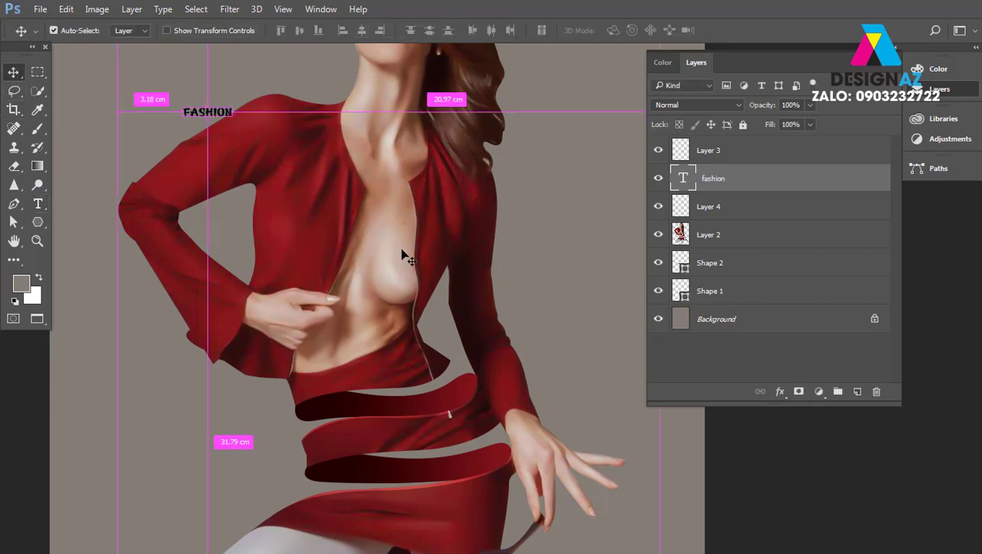
{"action": "key", "text": "ctrl+t"}
{"action": "left_click_drag", "start_coordinate": [234, 120], "coordinate": [550, 333]}
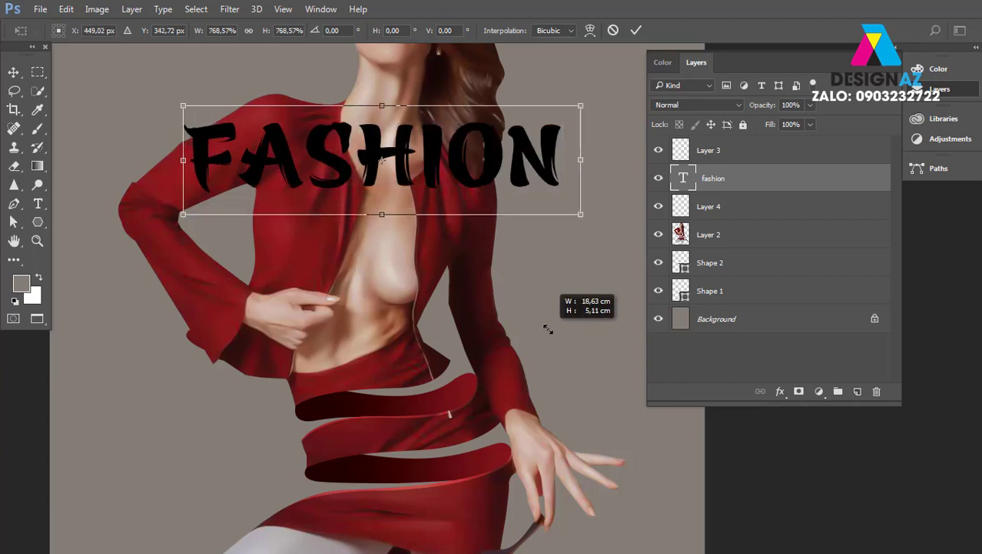
{"action": "left_click_drag", "start_coordinate": [510, 166], "coordinate": [500, 224]}
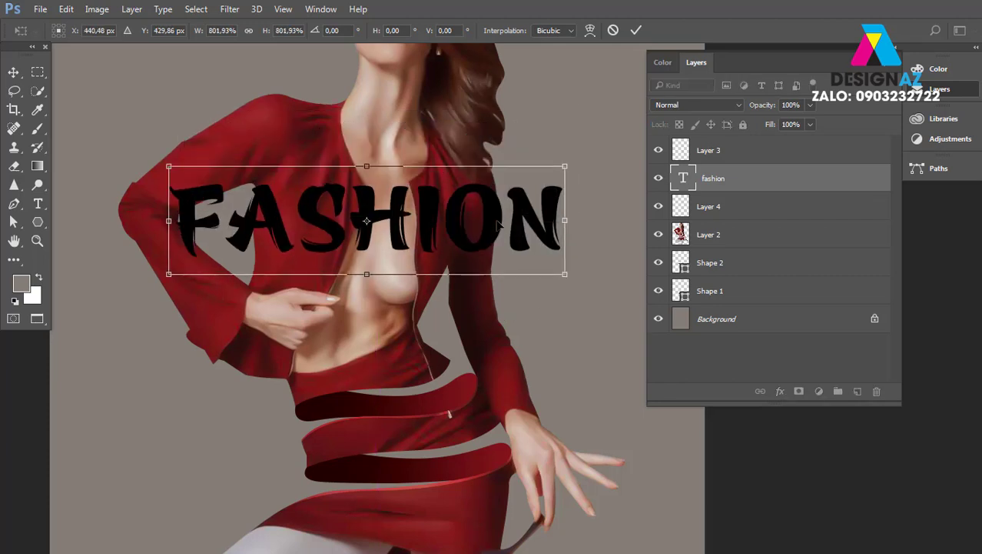
{"action": "key", "text": "Return"}
Change the FASHION font to UTM Times Regular
{"action": "key", "text": "t"}
{"action": "left_click", "coordinate": [145, 30]}
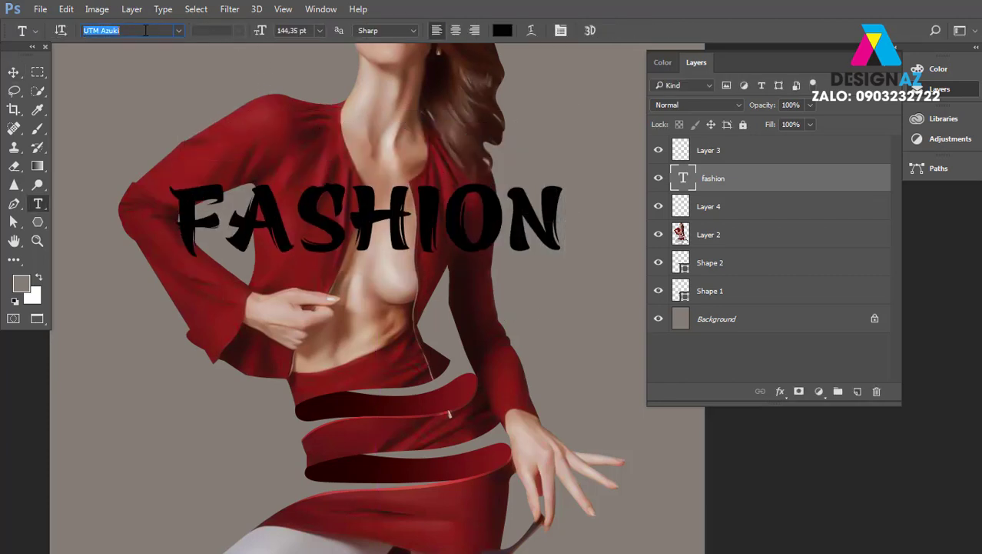
{"action": "key", "text": "BackSpace"}
{"action": "type", "text": "tm"}
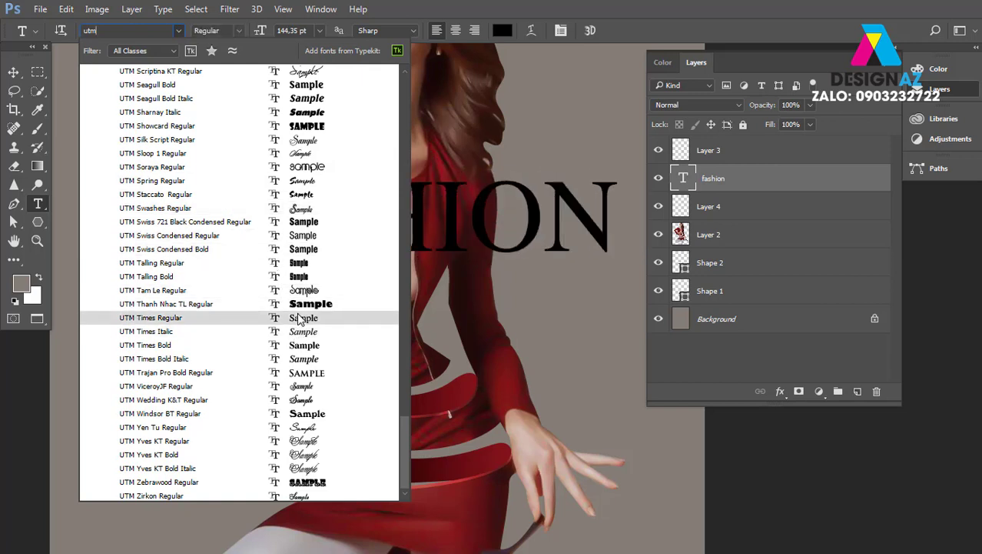
{"action": "left_click", "coordinate": [301, 319]}
{"action": "left_click", "coordinate": [13, 72]}
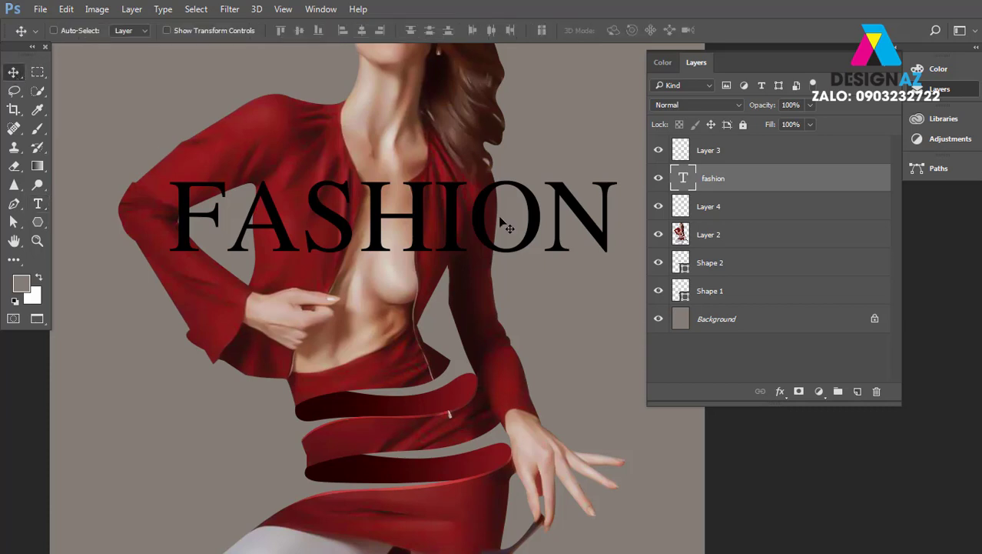
Set the FASHION text colour to white (ffffff)
{"action": "key", "text": "t"}
{"action": "left_click", "coordinate": [508, 31]}
{"action": "type", "text": "ffffff"}
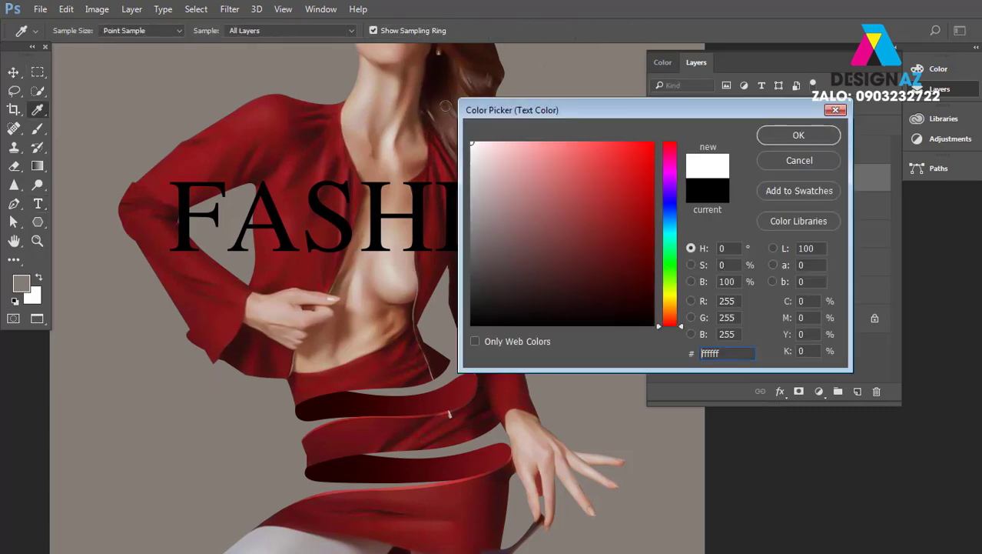
{"action": "left_click", "coordinate": [781, 137]}
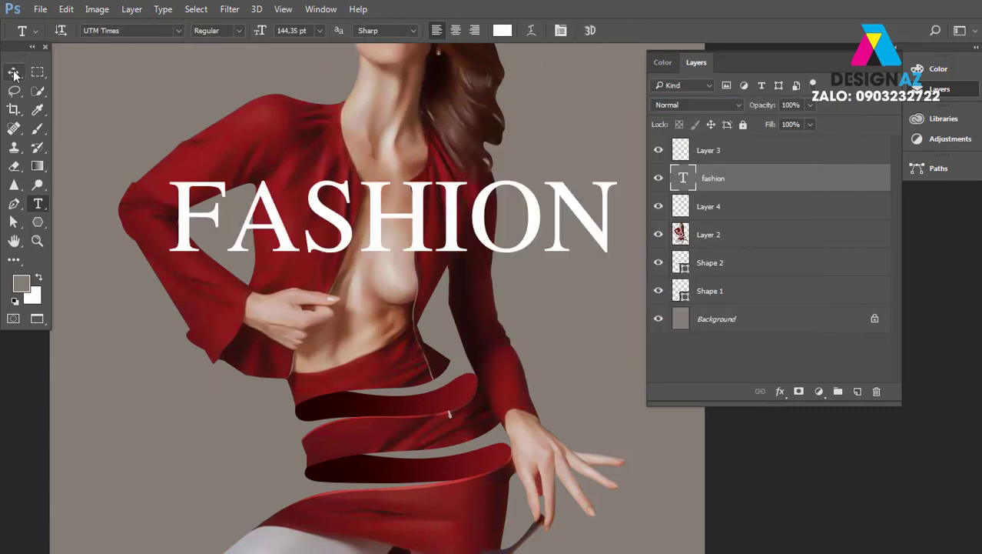
{"action": "left_click", "coordinate": [13, 72]}
Place FASHION across the waist over the hand and scale it to about 104%
{"action": "mouse_move", "coordinate": [437, 228]}
{"action": "left_mouse_down"}
{"action": "mouse_move", "coordinate": [327, 237]}
{"action": "mouse_move", "coordinate": [337, 233]}
{"action": "mouse_move", "coordinate": [408, 341]}
{"action": "mouse_move", "coordinate": [400, 332]}
{"action": "left_mouse_up"}
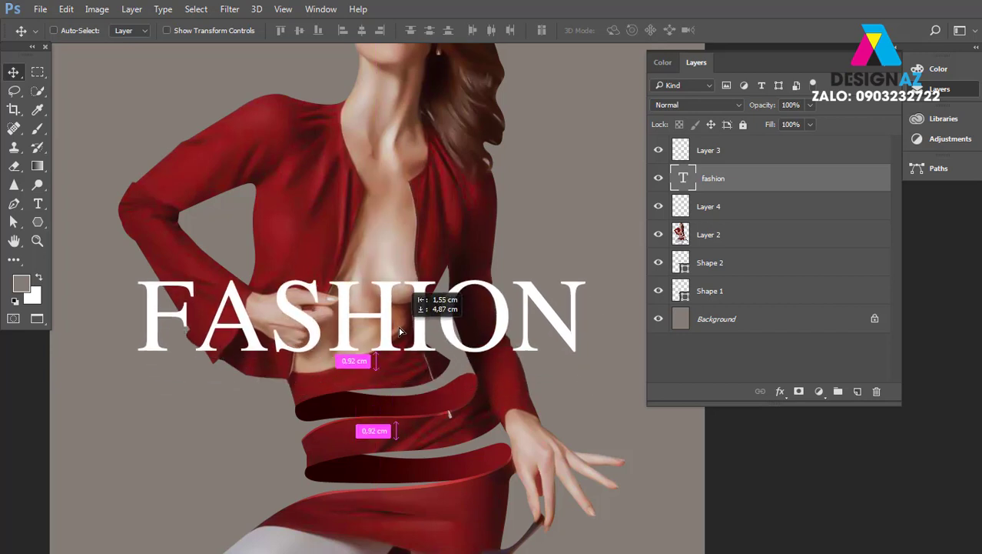
{"action": "left_click_drag", "start_coordinate": [401, 332], "coordinate": [429, 329]}
{"action": "key", "text": "ctrl+t"}
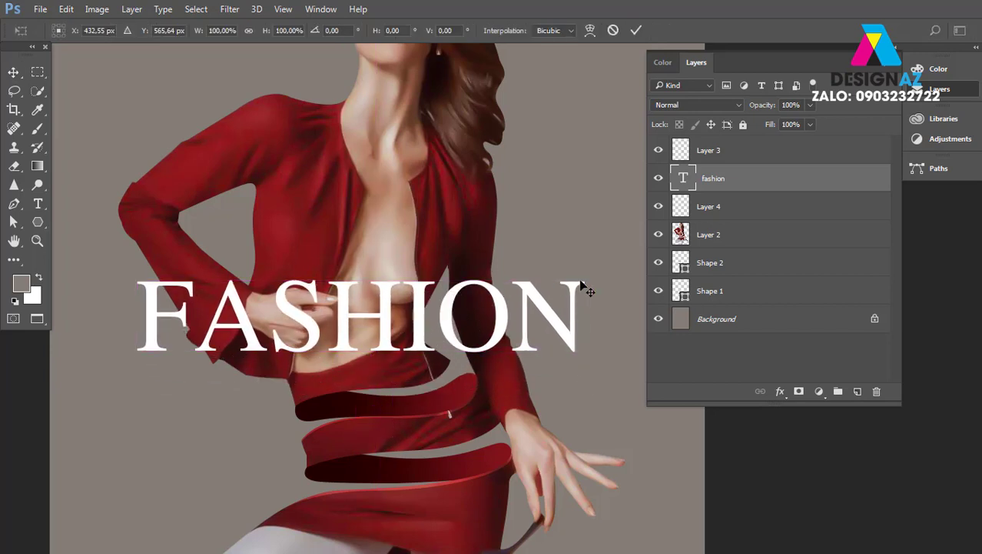
{"action": "left_click_drag", "start_coordinate": [587, 262], "coordinate": [597, 259]}
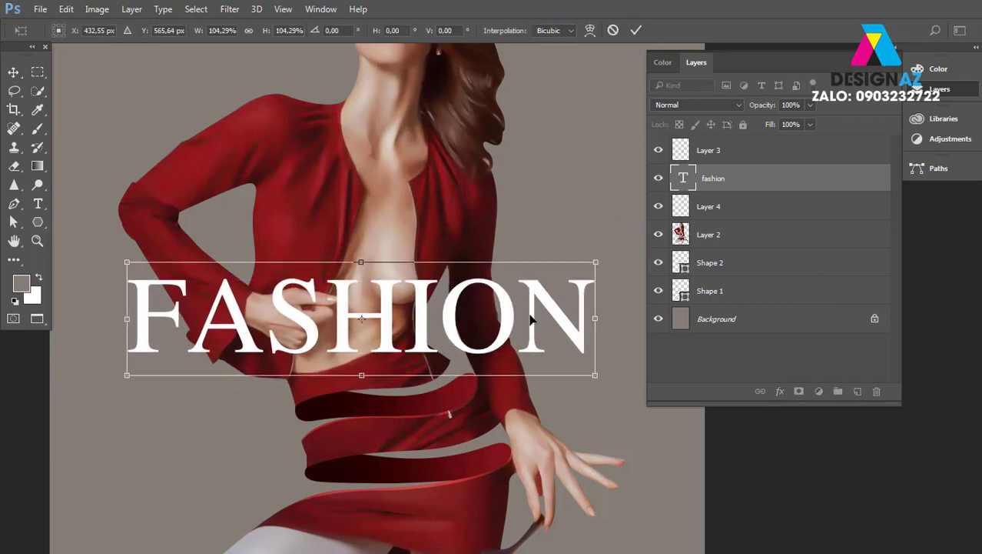
{"action": "left_click_drag", "start_coordinate": [508, 316], "coordinate": [506, 318]}
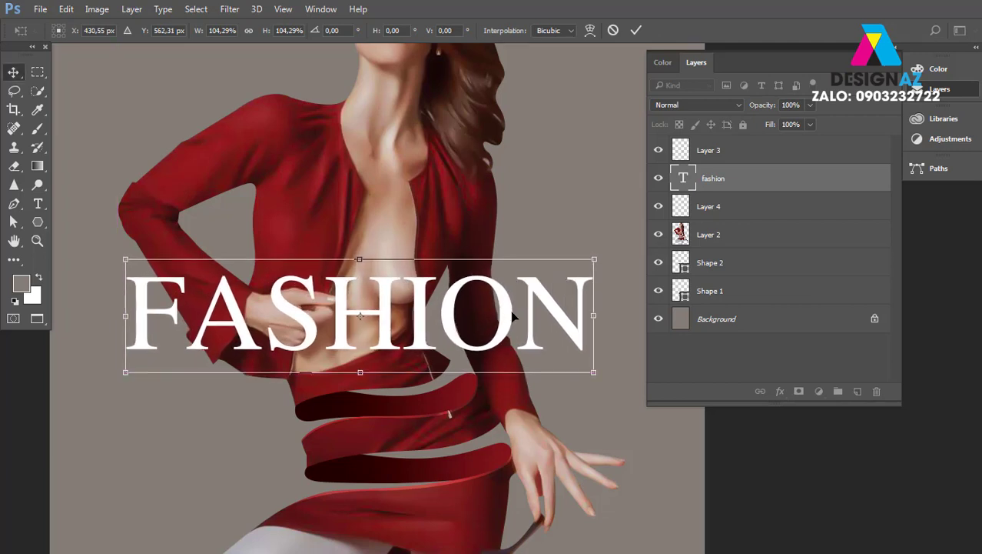
{"action": "key", "text": "Return"}
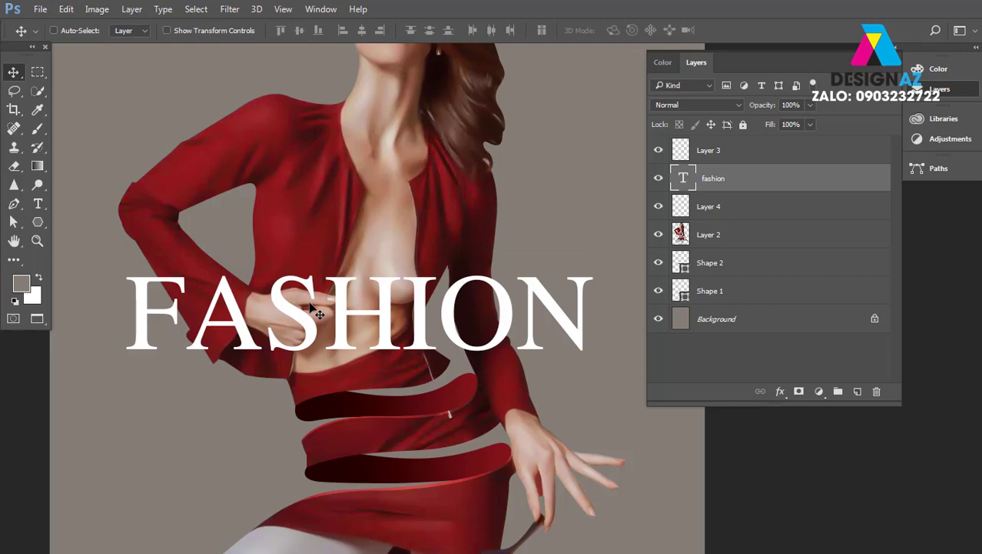
{"action": "scroll", "coordinate": [315, 311], "scroll_direction": "up", "scroll_amount": 3}
Start a Pen path around the hand, with points along its top, fingertip and fingers
{"action": "scroll", "coordinate": [188, 396], "scroll_direction": "up", "scroll_amount": 2}
{"action": "left_click_drag", "start_coordinate": [188, 395], "coordinate": [510, 384]}
{"action": "scroll", "coordinate": [392, 350], "scroll_direction": "up", "scroll_amount": 1}
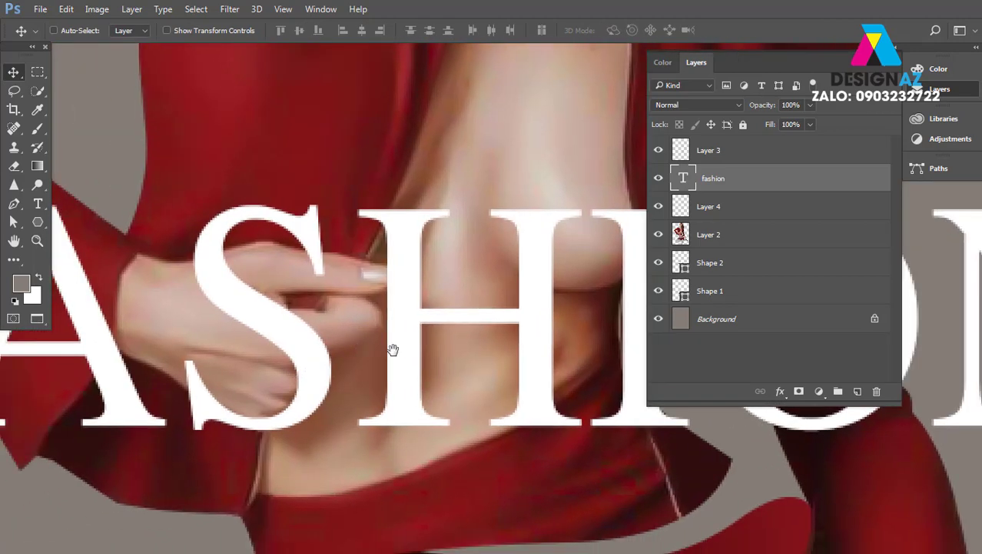
{"action": "scroll", "coordinate": [393, 349], "scroll_direction": "left", "scroll_amount": 4}
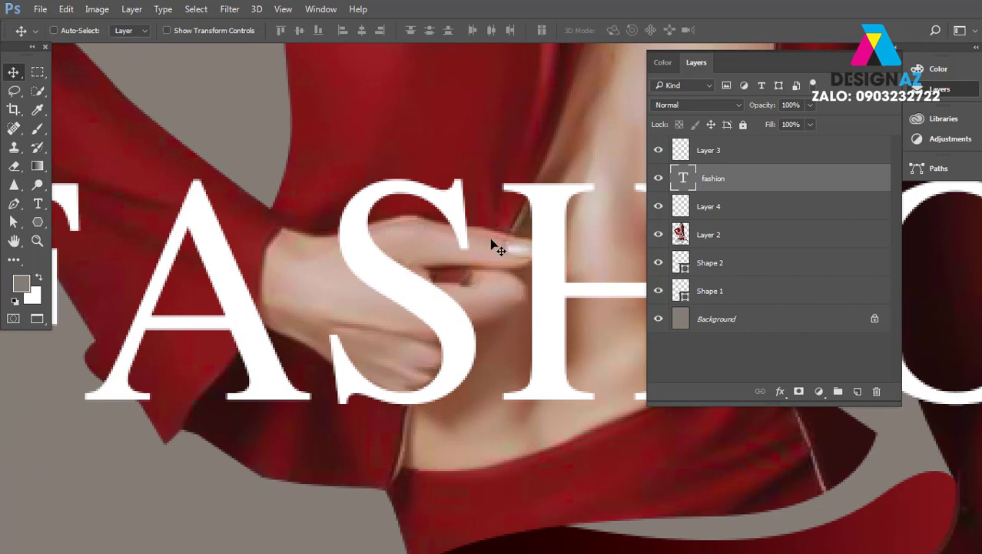
{"action": "key", "text": "p"}
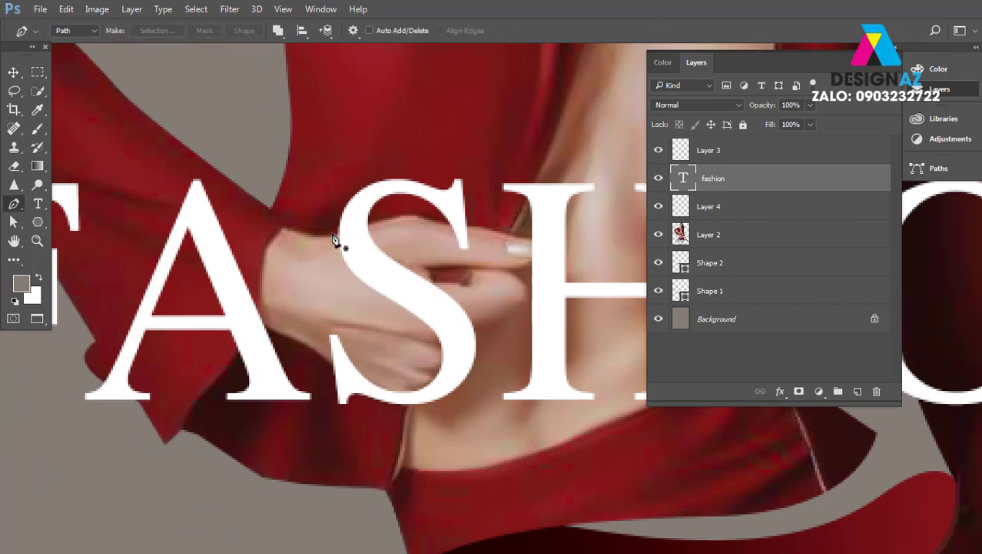
{"action": "left_click", "coordinate": [305, 236]}
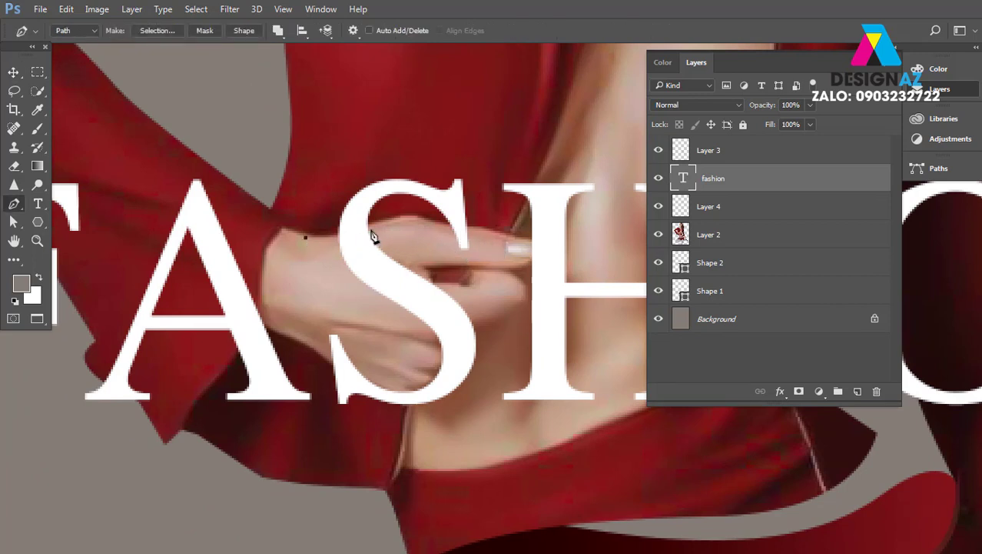
{"action": "left_click_drag", "start_coordinate": [383, 221], "coordinate": [408, 218]}
{"action": "left_click_drag", "start_coordinate": [478, 228], "coordinate": [496, 231]}
{"action": "left_click_drag", "start_coordinate": [489, 302], "coordinate": [498, 340]}
Lower FASHION's fill to 5% and bend the path along the hand's outline
{"action": "left_click", "coordinate": [811, 124]}
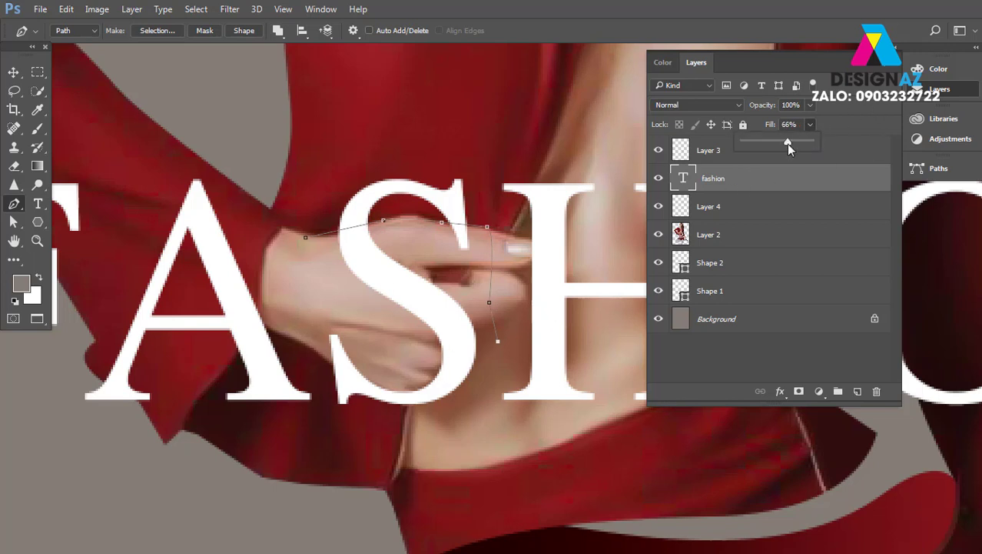
{"action": "left_click", "coordinate": [788, 142]}
{"action": "left_click_drag", "start_coordinate": [786, 143], "coordinate": [746, 147]}
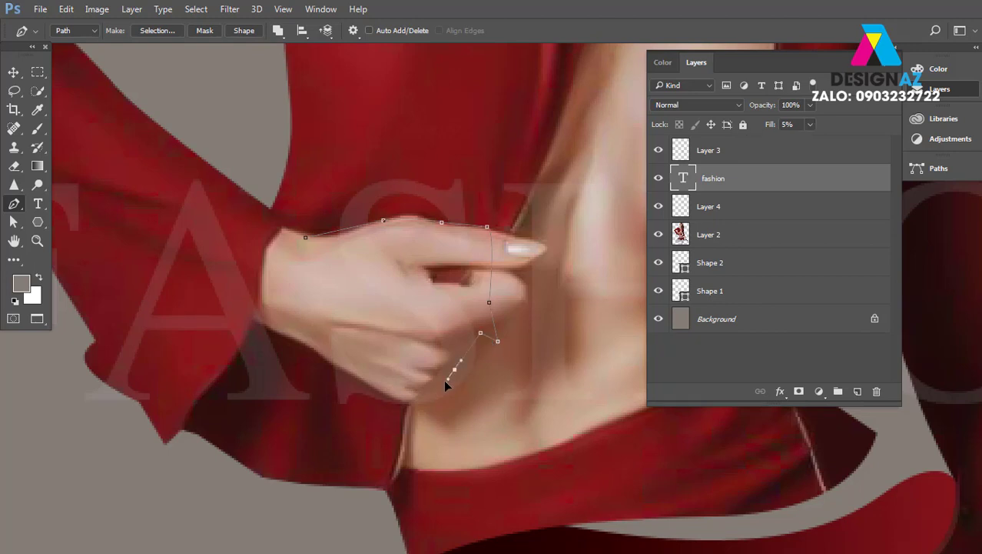
{"action": "left_click_drag", "start_coordinate": [445, 381], "coordinate": [445, 383]}
Load the hand path as a selection and raise FASHION's fill back to 100%
{"action": "key", "text": "ctrl+Return"}
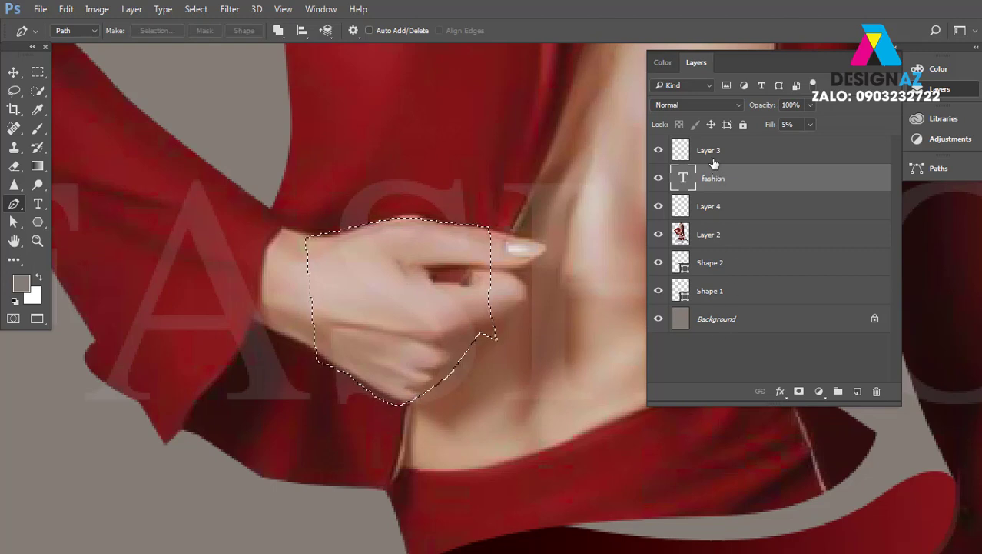
{"action": "left_click", "coordinate": [810, 124]}
{"action": "left_click_drag", "start_coordinate": [808, 141], "coordinate": [919, 144]}
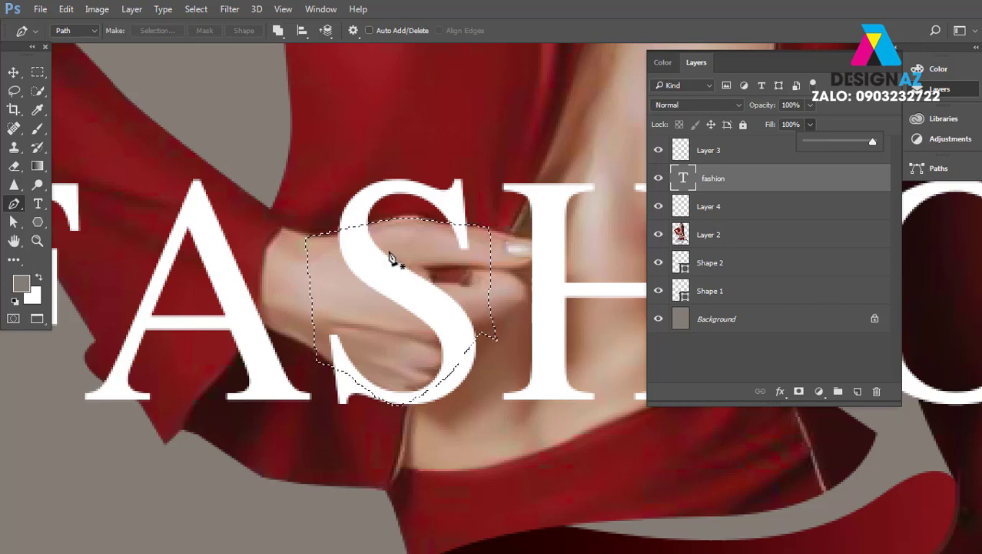
{"action": "left_click", "coordinate": [799, 391]}
Try an inverted layer mask on FASHION, then undo the mask
{"action": "left_click", "coordinate": [799, 391]}
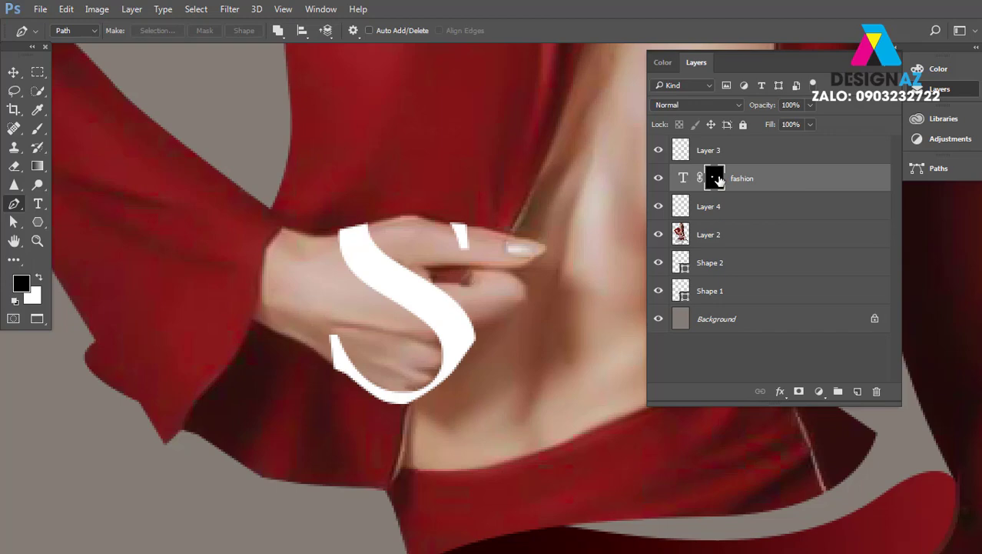
{"action": "key", "text": "ctrl+i"}
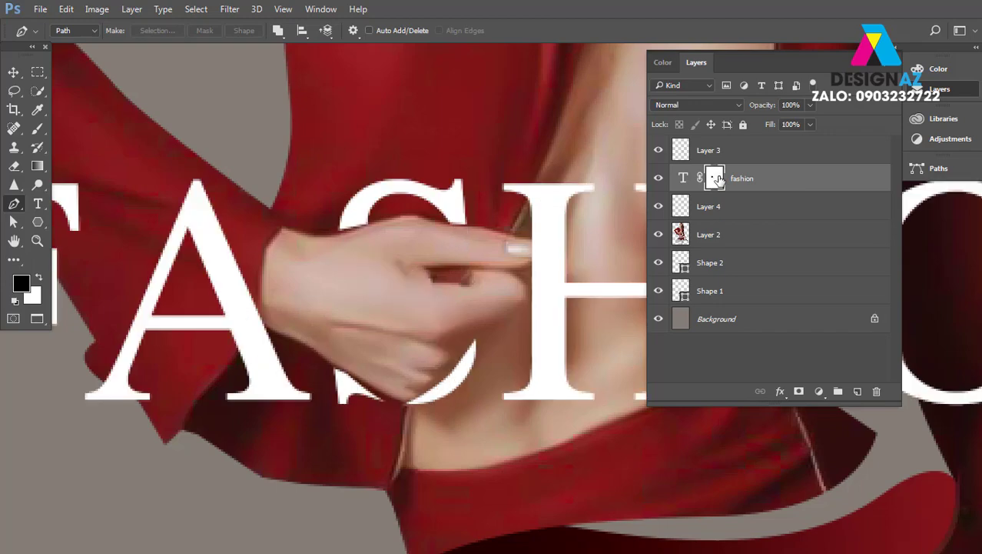
{"action": "key", "text": "ctrl+minus"}
{"action": "key", "text": "ctrl+minus"}
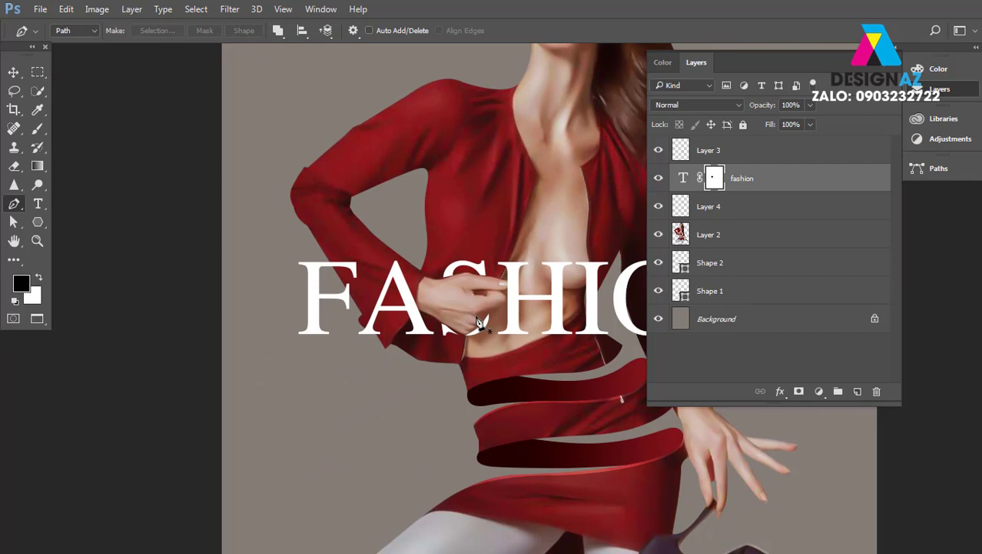
{"action": "key", "text": "ctrl+i"}
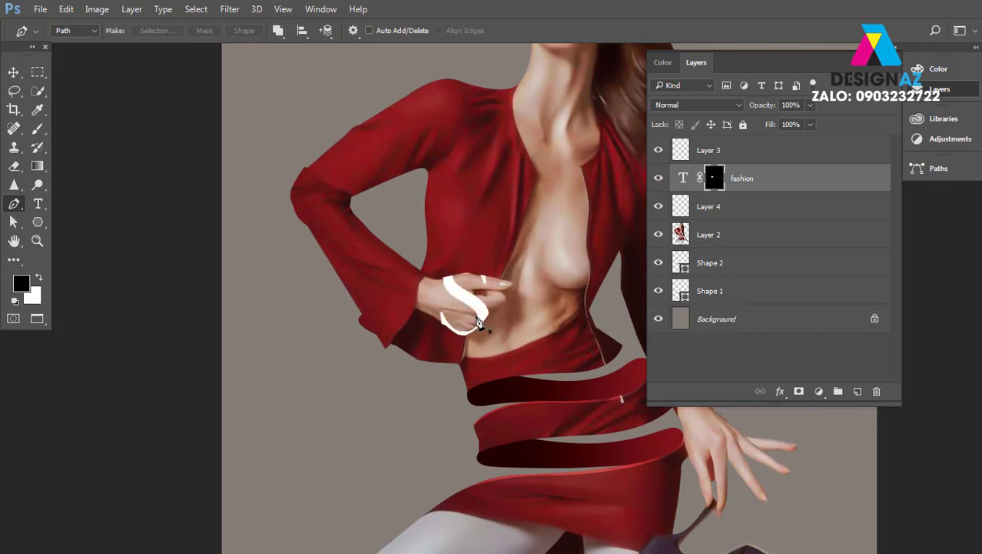
{"action": "key", "text": "ctrl+alt+z"}
{"action": "key", "text": "ctrl+alt+z"}
{"action": "scroll", "coordinate": [477, 323], "scroll_direction": "up", "scroll_amount": 3}
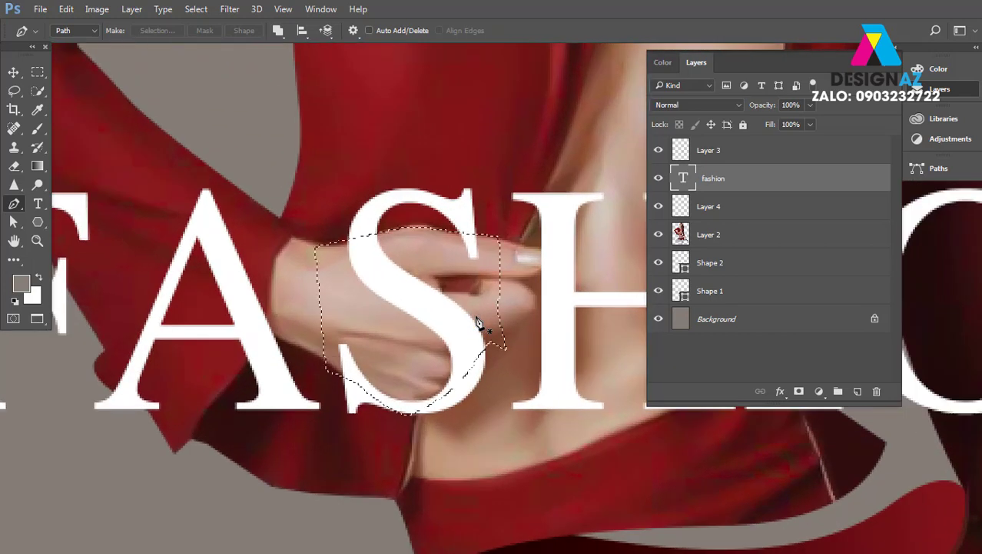
Feather the hand selection to 1 px after undoing a 20 px feather, then add an inverted FASHION mask
{"action": "key", "text": "shift+F6"}
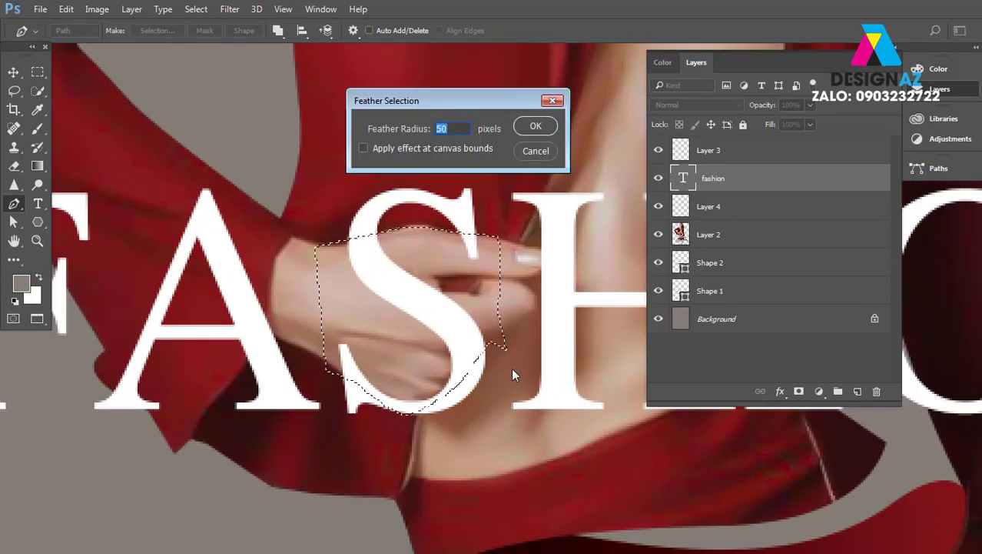
{"action": "type", "text": "2"}
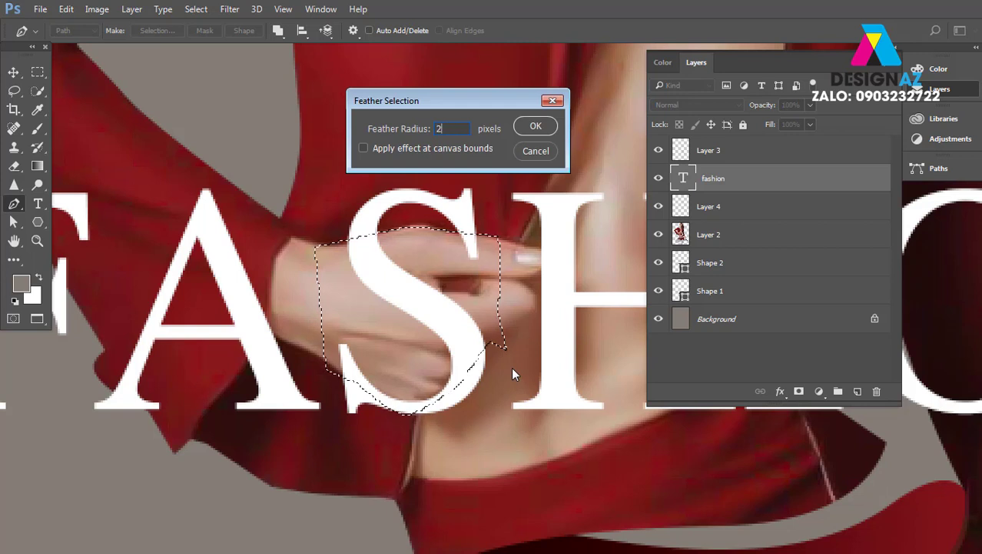
{"action": "type", "text": "0"}
{"action": "key", "text": "Return"}
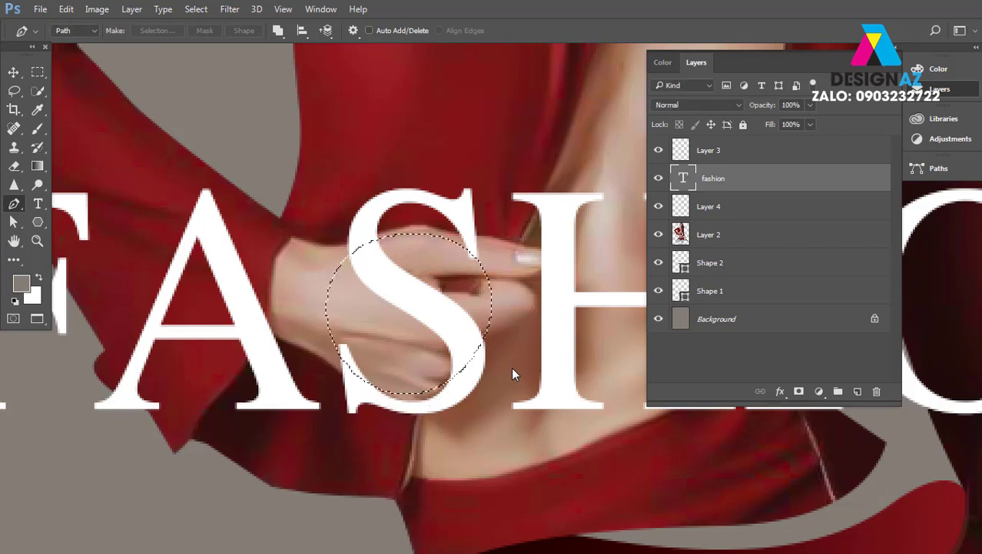
{"action": "key", "text": "ctrl+z"}
{"action": "key", "text": "shift+F6"}
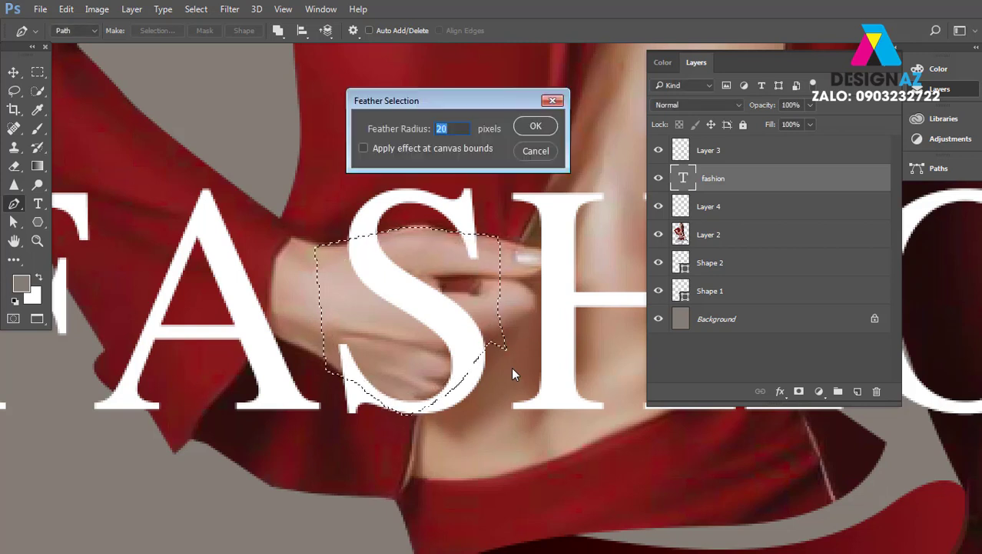
{"action": "type", "text": "1"}
{"action": "key", "text": "Return"}
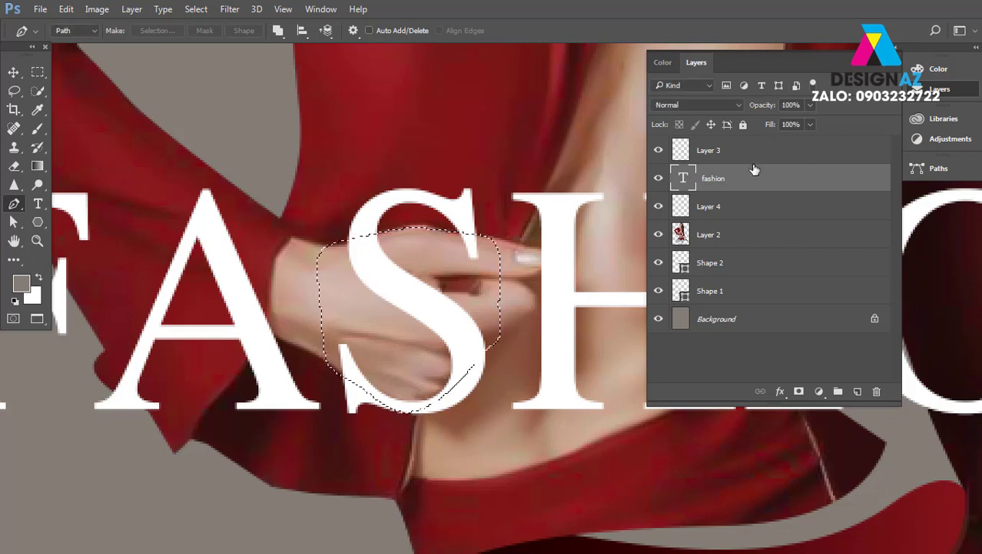
{"action": "left_click", "coordinate": [798, 391]}
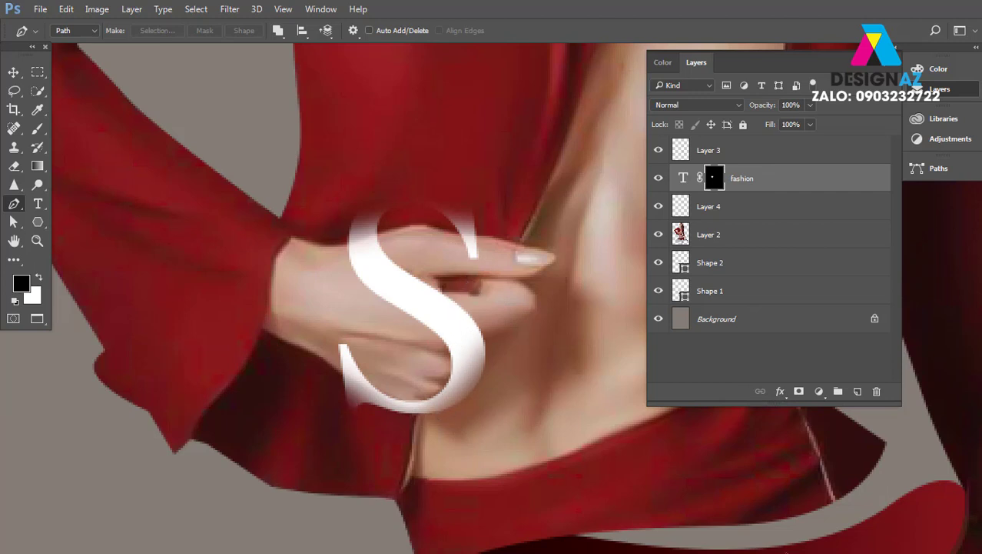
{"action": "key", "text": "ctrl+i"}
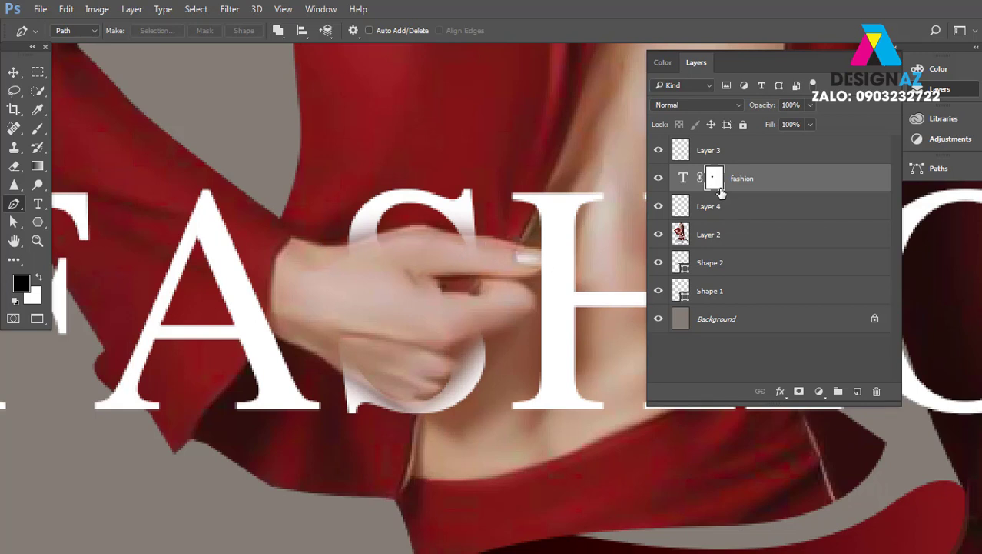
Select the Brush tool and reduce its size to 23 px
{"action": "left_click", "coordinate": [42, 130]}
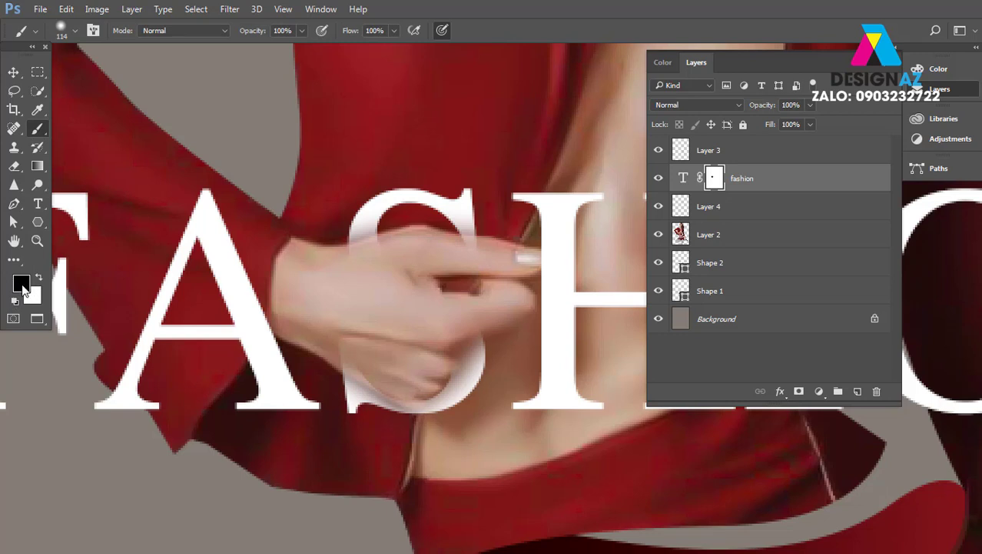
{"action": "left_click", "coordinate": [73, 31]}
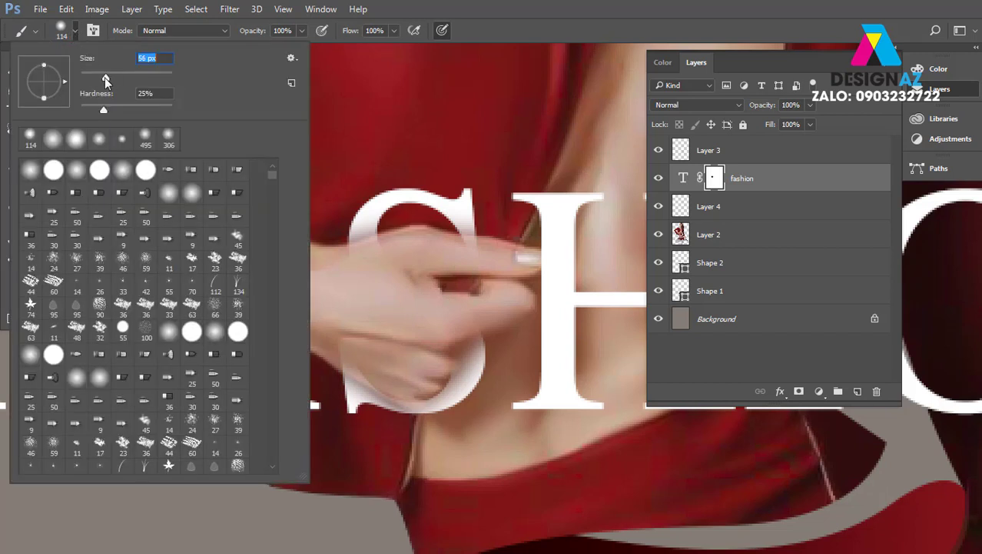
{"action": "left_click_drag", "start_coordinate": [104, 77], "coordinate": [101, 76]}
{"action": "left_click", "coordinate": [518, 309]}
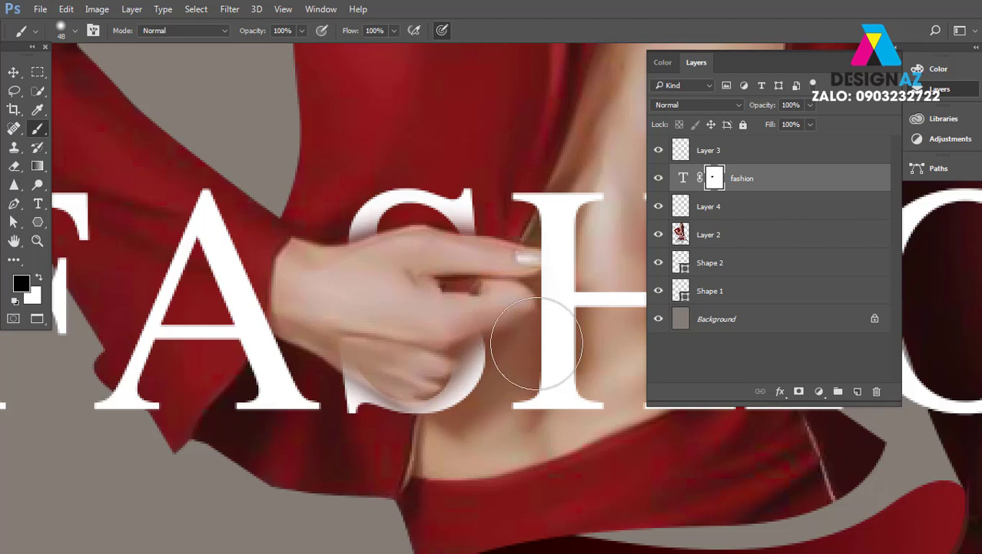
{"action": "right_click", "coordinate": [419, 265]}
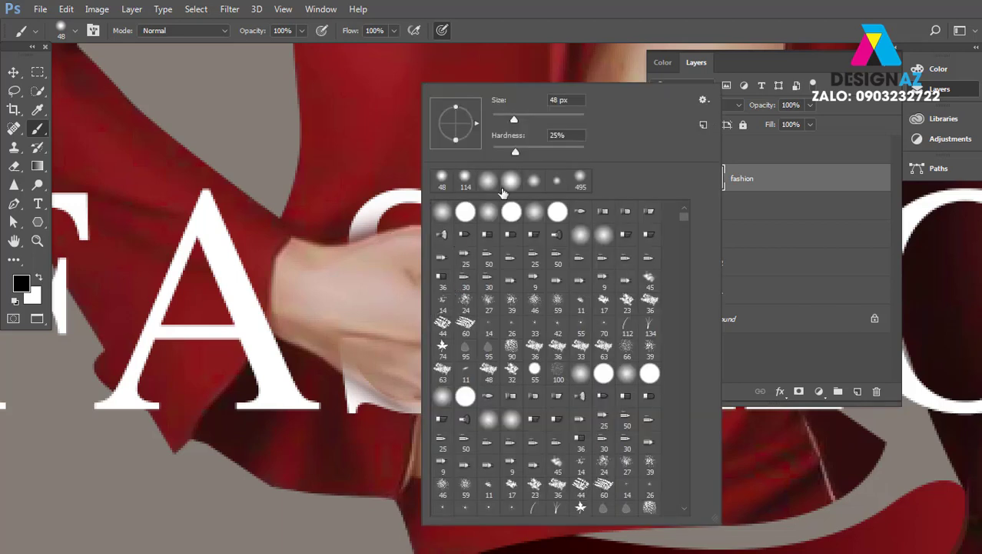
{"action": "left_click_drag", "start_coordinate": [511, 122], "coordinate": [498, 125]}
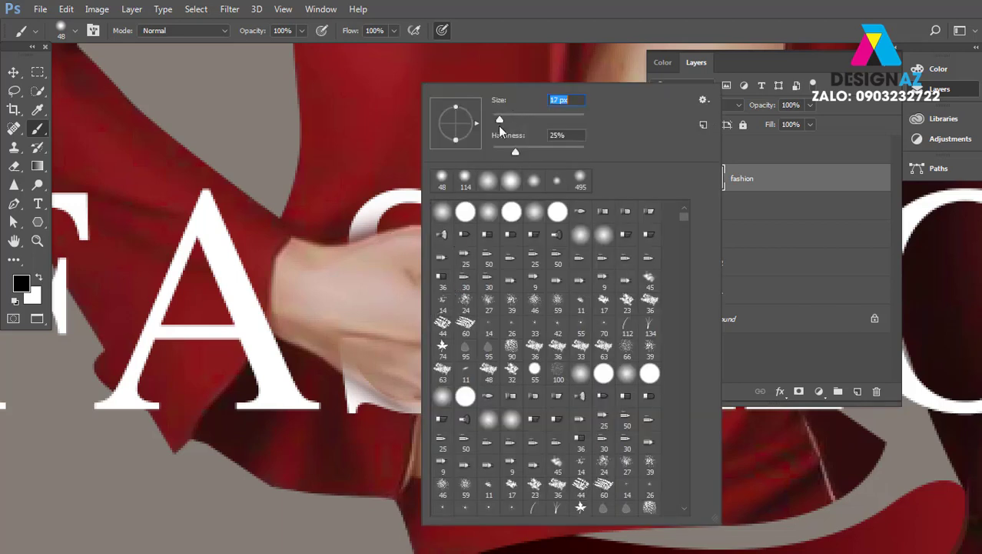
{"action": "left_click", "coordinate": [361, 347]}
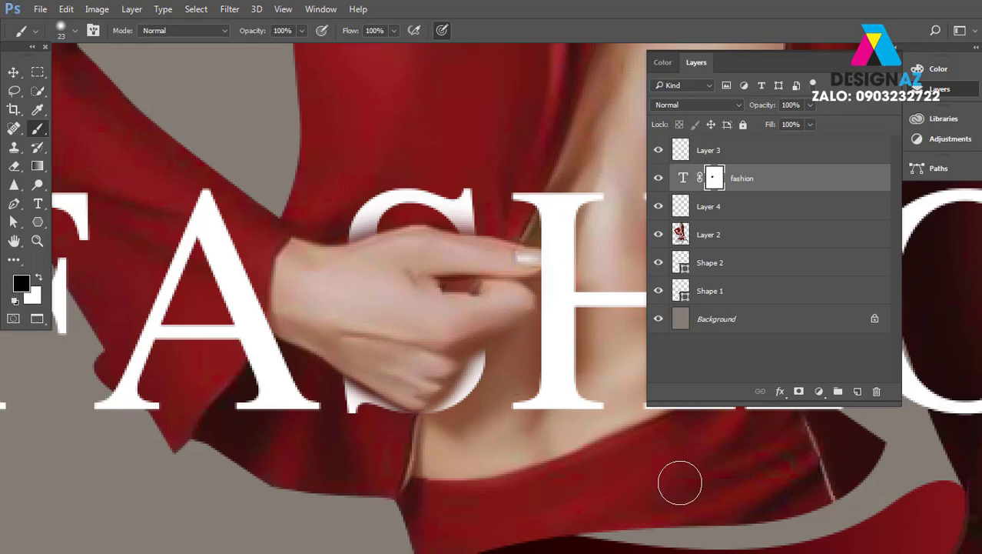
{"action": "key", "text": "ctrl+minus"}
{"action": "key", "text": "ctrl+minus"}
{"action": "key", "text": "ctrl+minus"}
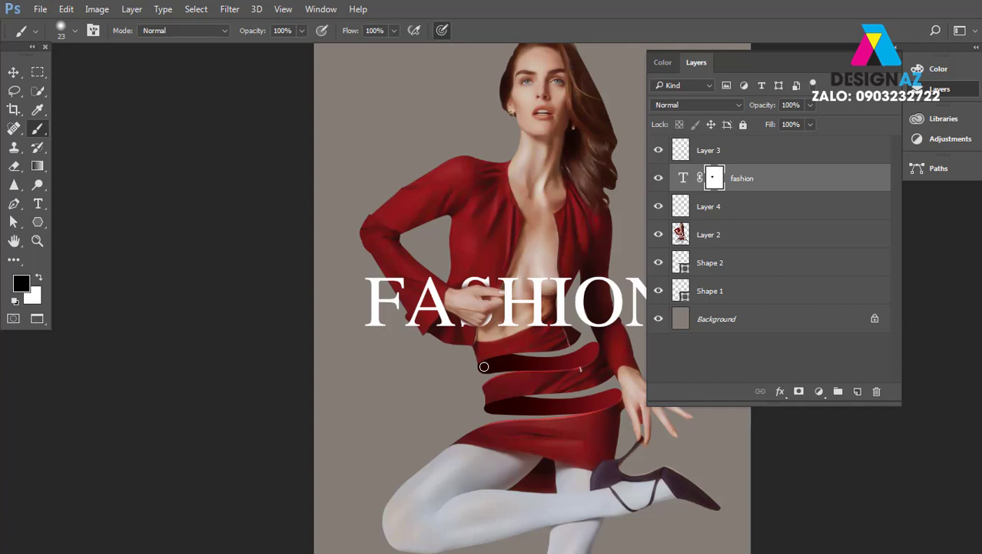
Paint black on the FASHION mask over the O where the red sleeve crosses
{"action": "key", "text": "ctrl+plus"}
{"action": "scroll", "coordinate": [461, 338], "scroll_direction": "right", "scroll_amount": 5}
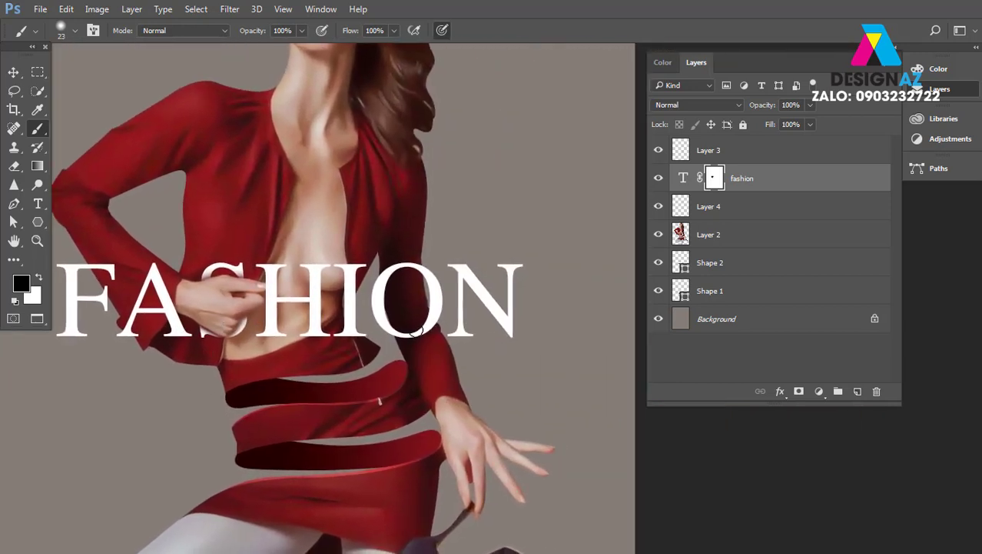
{"action": "scroll", "coordinate": [416, 330], "scroll_direction": "up", "scroll_amount": 2}
{"action": "scroll", "coordinate": [434, 378], "scroll_direction": "up", "scroll_amount": 1}
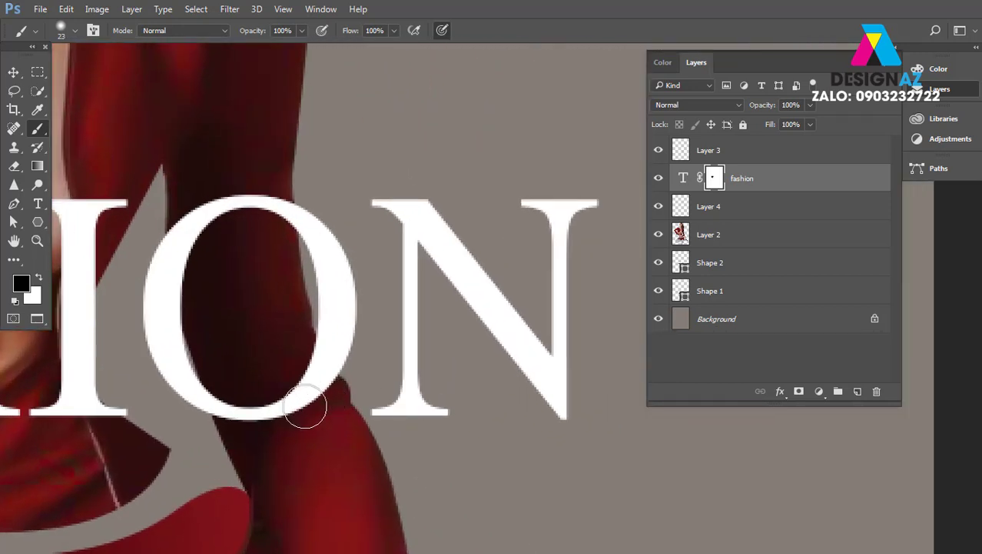
{"action": "scroll", "coordinate": [346, 404], "scroll_direction": "down", "scroll_amount": 1}
{"action": "scroll", "coordinate": [346, 403], "scroll_direction": "left", "scroll_amount": 3}
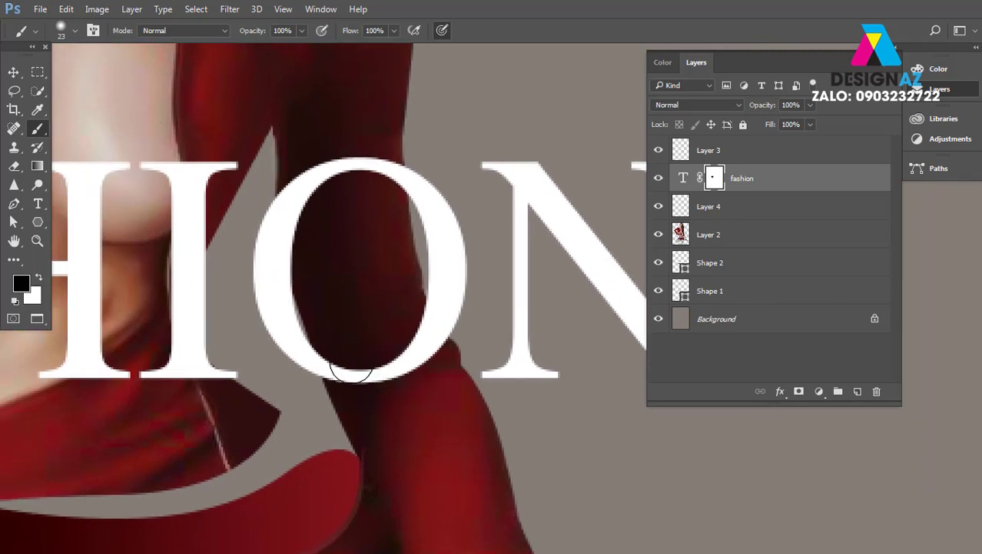
{"action": "mouse_move", "coordinate": [352, 371]}
{"action": "left_mouse_down"}
{"action": "mouse_move", "coordinate": [320, 321]}
{"action": "mouse_move", "coordinate": [340, 383]}
{"action": "mouse_move", "coordinate": [336, 347]}
{"action": "mouse_move", "coordinate": [379, 313]}
{"action": "mouse_move", "coordinate": [445, 358]}
{"action": "mouse_move", "coordinate": [408, 292]}
{"action": "mouse_move", "coordinate": [445, 356]}
{"action": "left_mouse_up"}
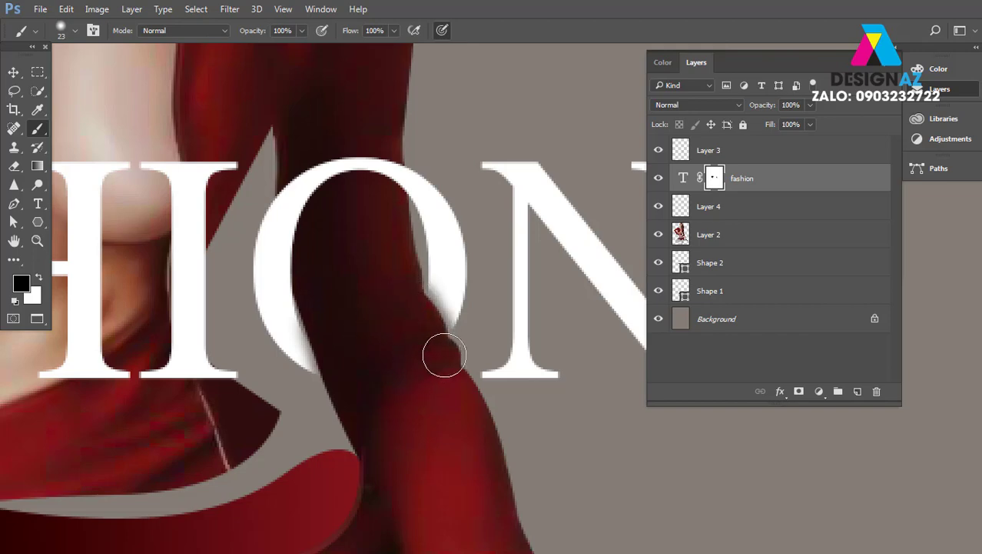
{"action": "scroll", "coordinate": [465, 462], "scroll_direction": "down", "scroll_amount": 2}
{"action": "scroll", "coordinate": [465, 461], "scroll_direction": "down", "scroll_amount": 2}
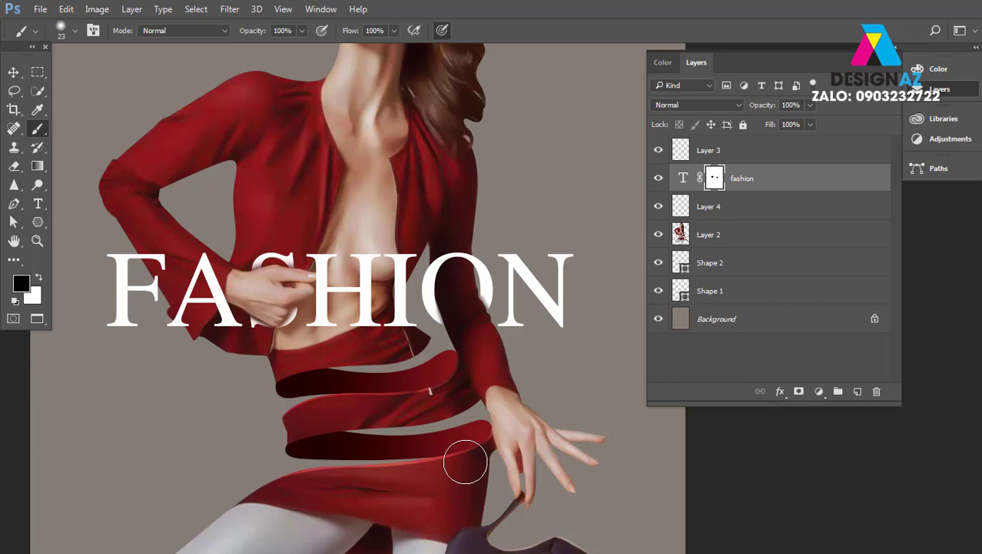
{"action": "scroll", "coordinate": [477, 473], "scroll_direction": "down", "scroll_amount": 1}
{"action": "scroll", "coordinate": [538, 500], "scroll_direction": "down", "scroll_amount": 1}
{"action": "scroll", "coordinate": [554, 500], "scroll_direction": "down", "scroll_amount": 1}
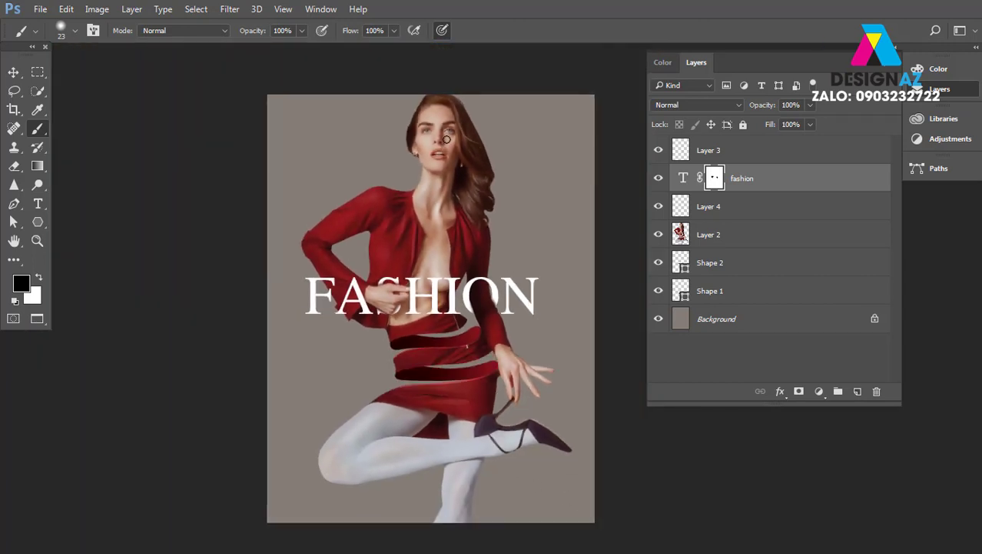
{"action": "left_click", "coordinate": [13, 72]}
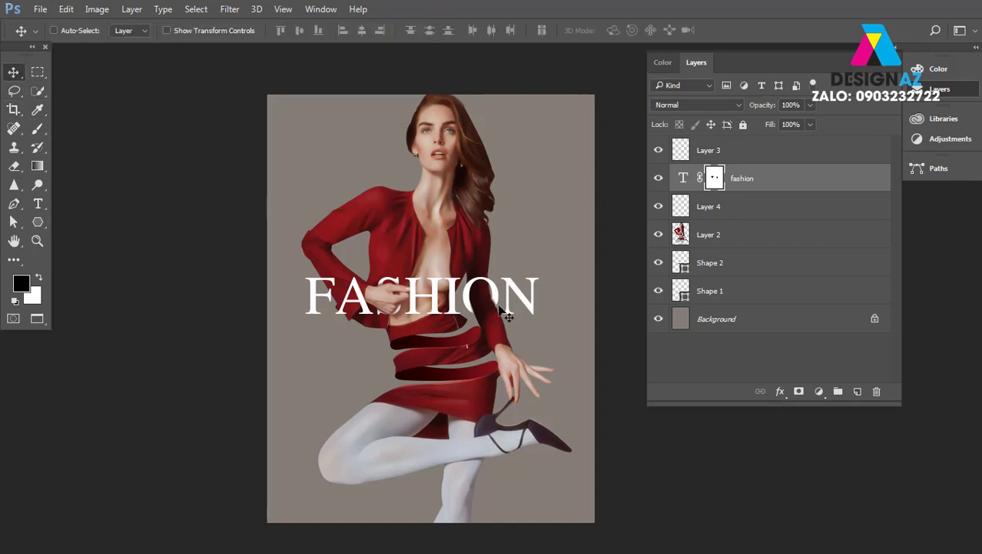